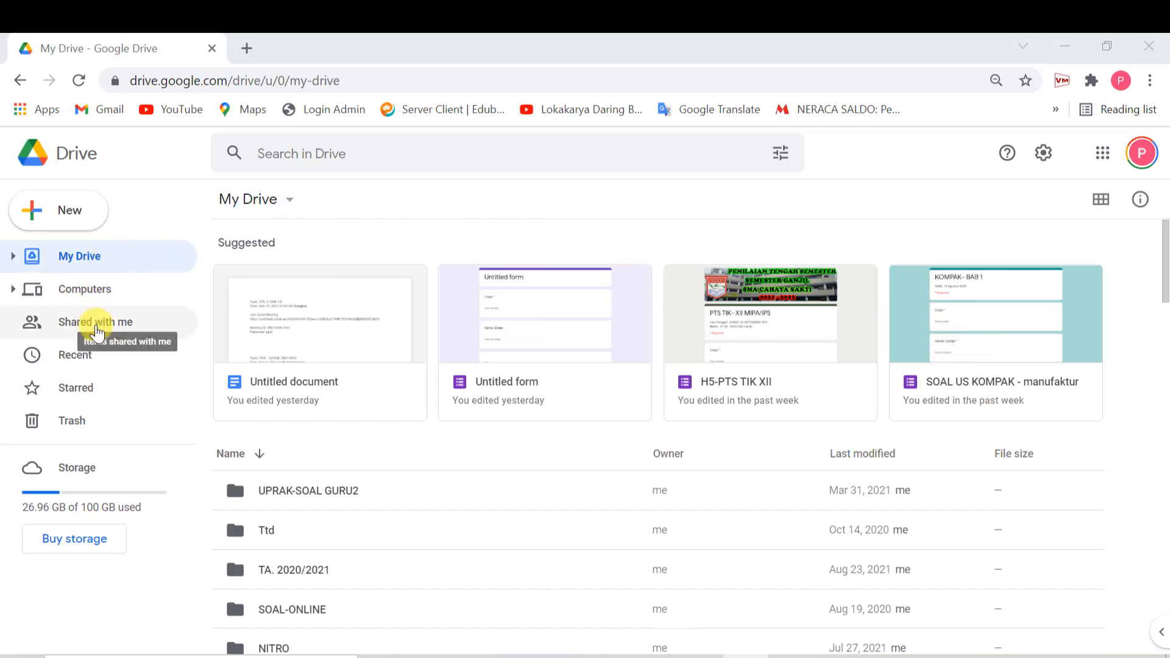
- Switch Drive to Shared with me, scroll through the shared files and focus the search box
left_click(96, 331)
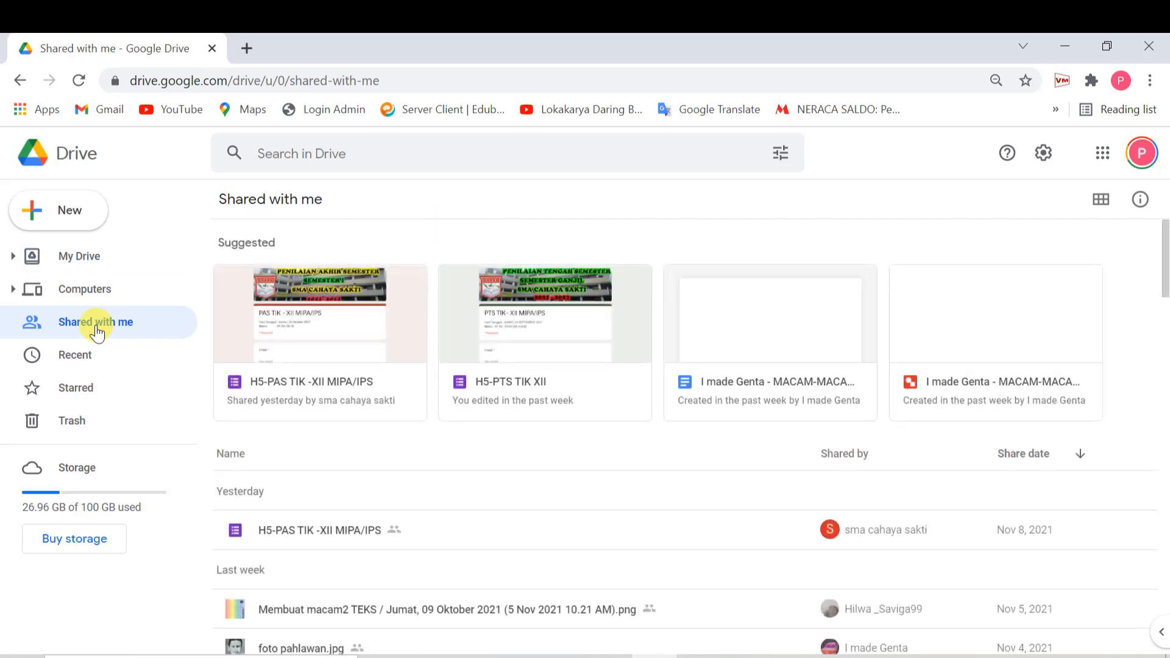
scroll(400, 460, "down", 4)
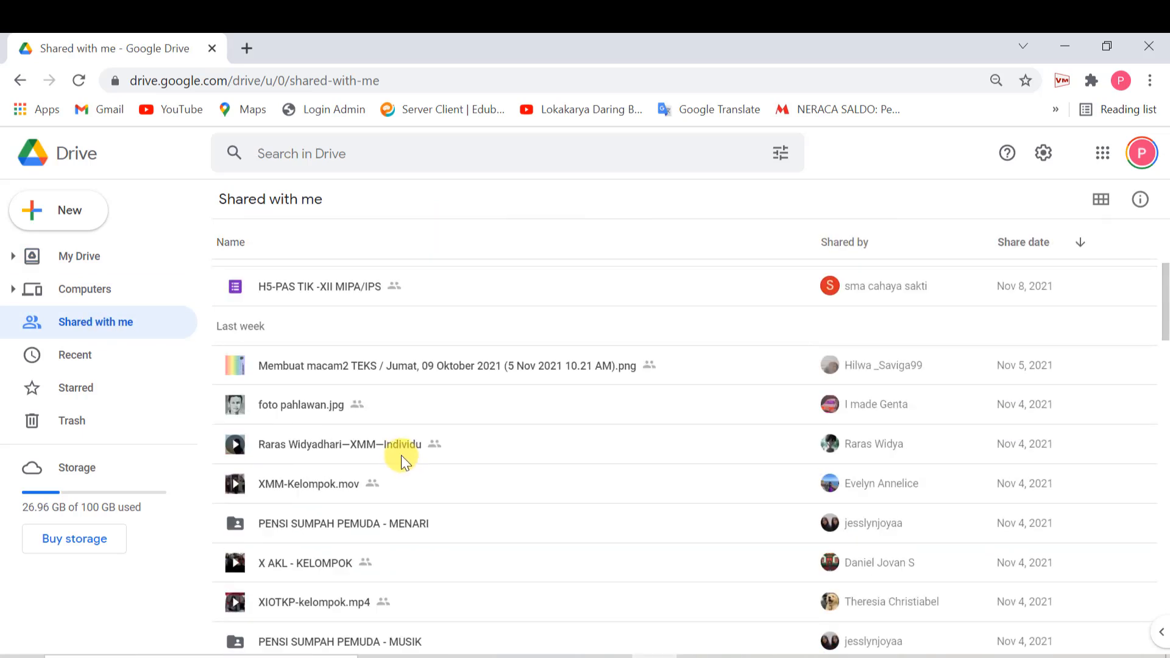
scroll(400, 451, "down", 6)
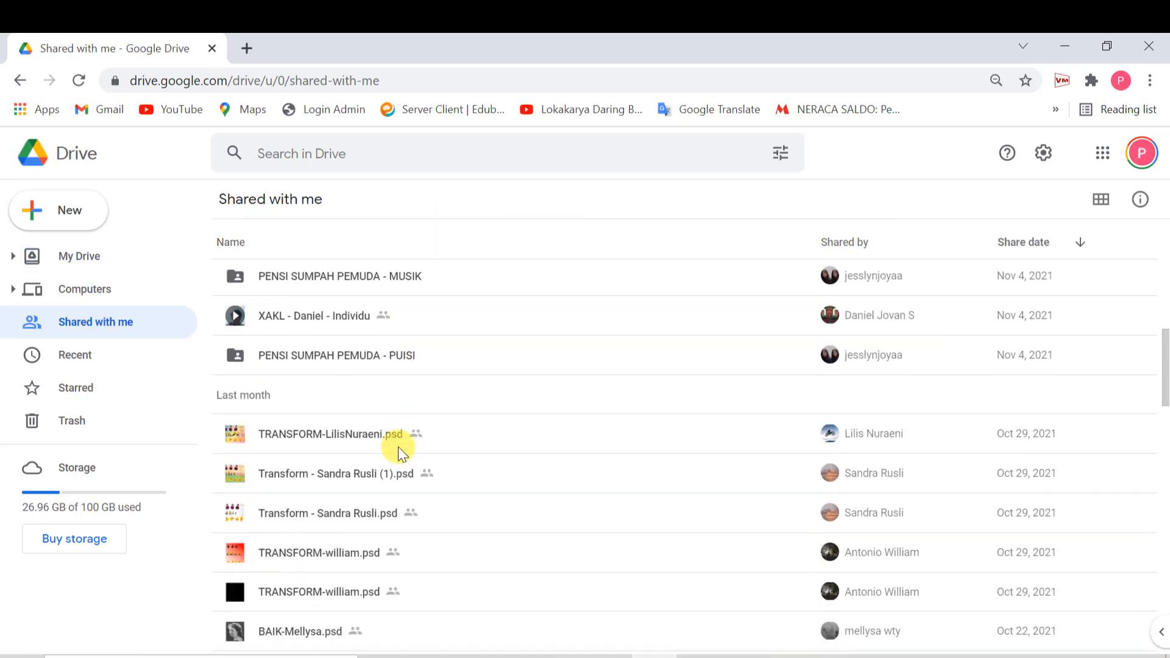
scroll(395, 447, "down", 3)
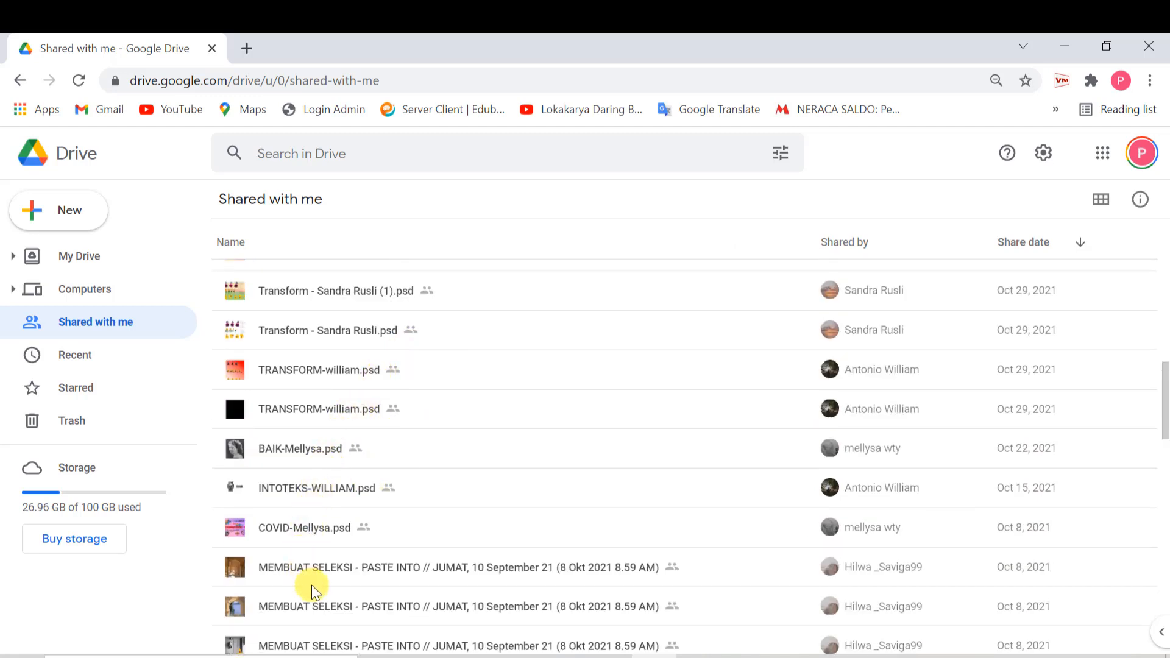
left_click(283, 158)
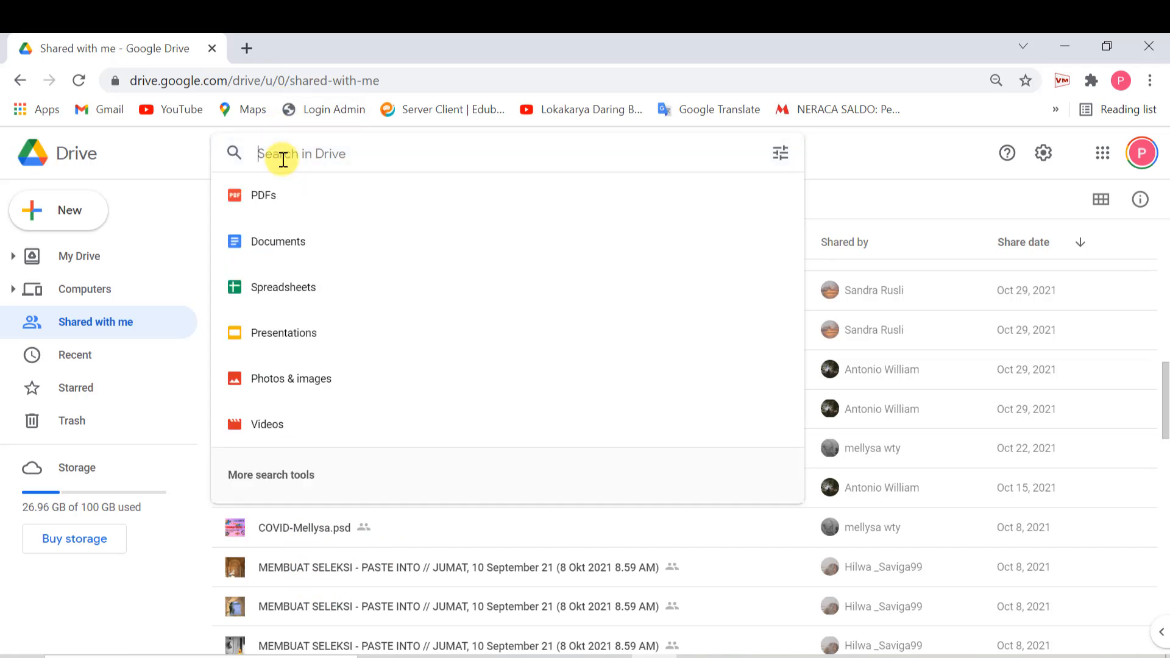
- Search Drive for the teacher's folder name and open the shared 2021/2022 folder
type("BES")
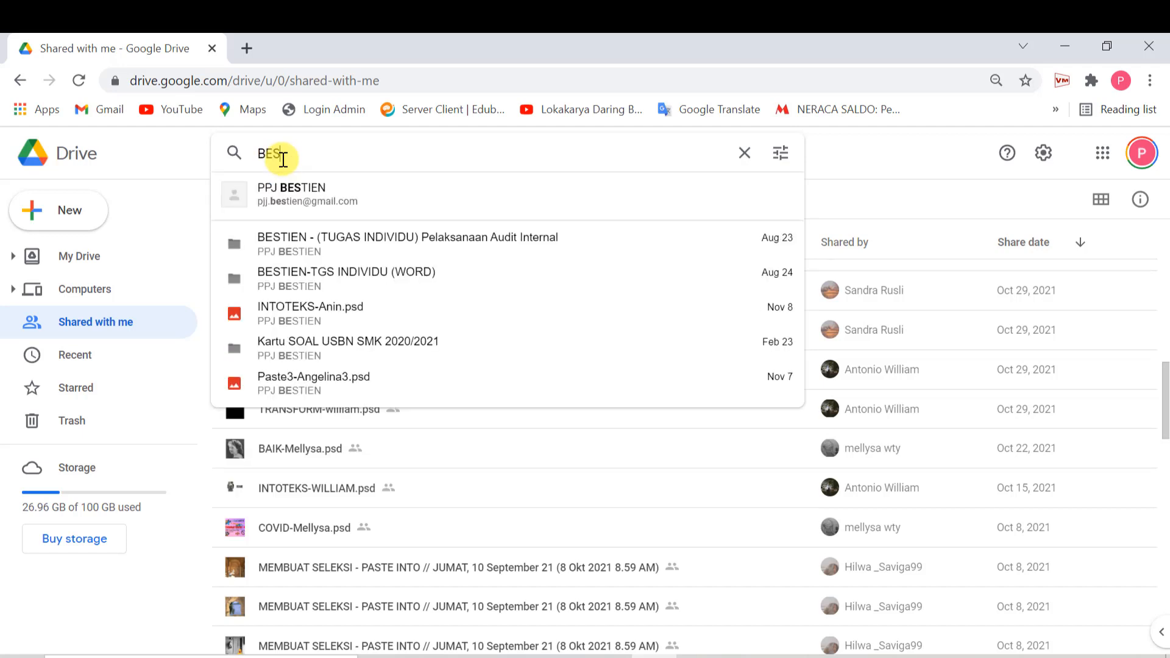
type("TIEN")
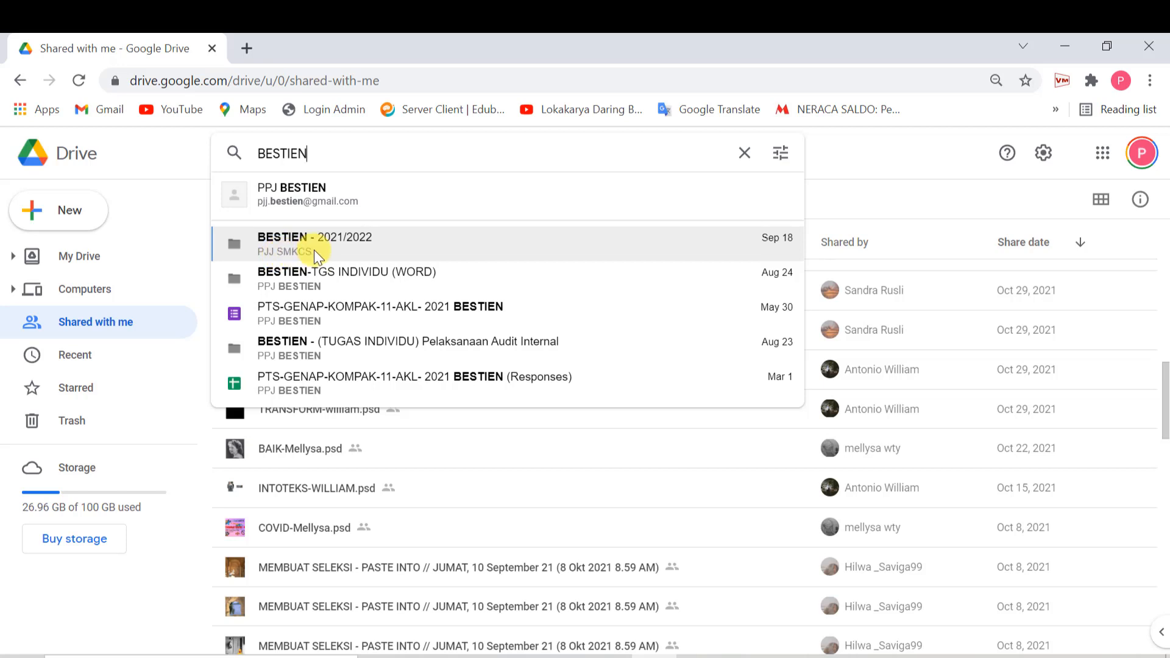
left_click(298, 249)
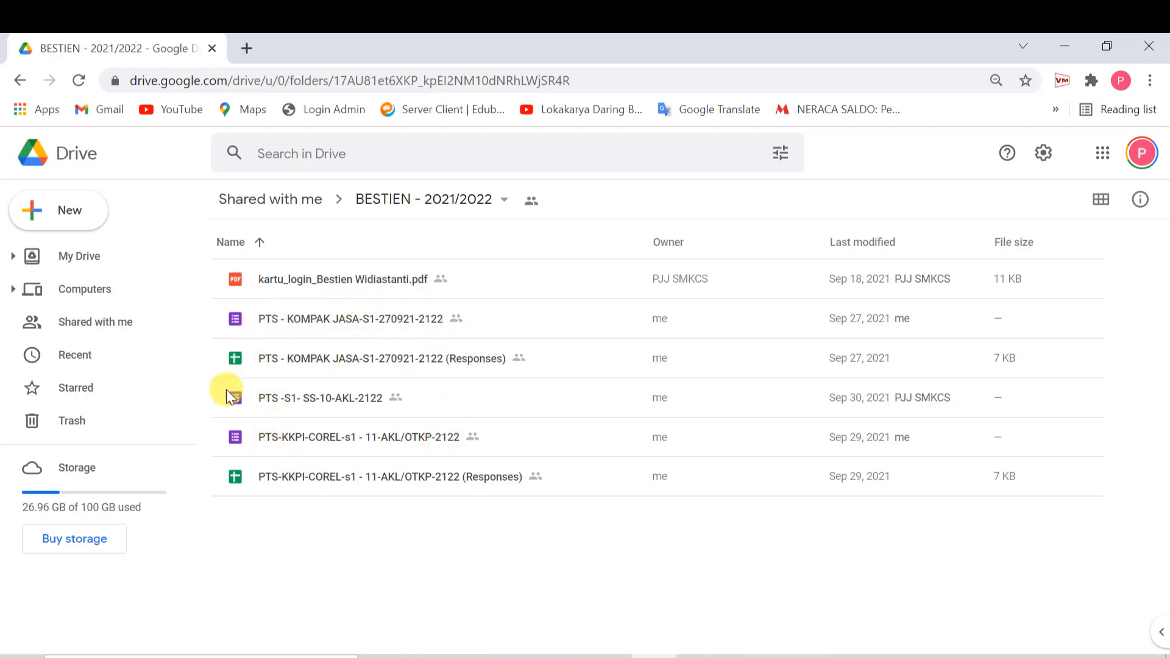
- Create a new folder named PTS-S1-2021/2022 in the shared 2021/2022 folder
left_click(67, 217)
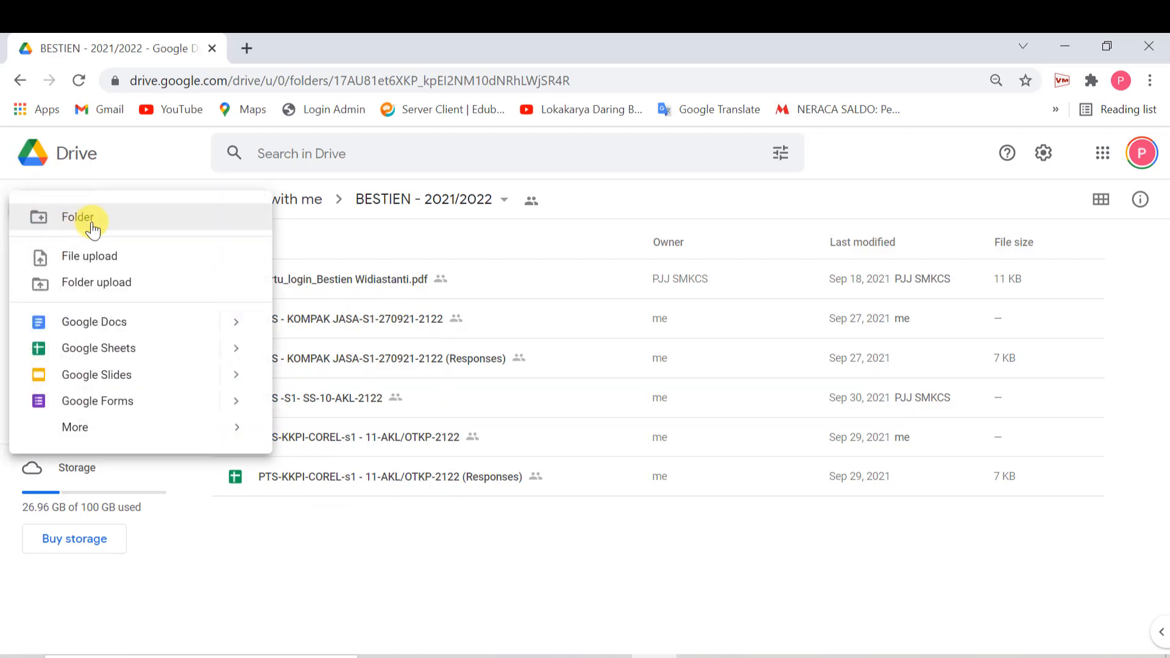
left_click(92, 225)
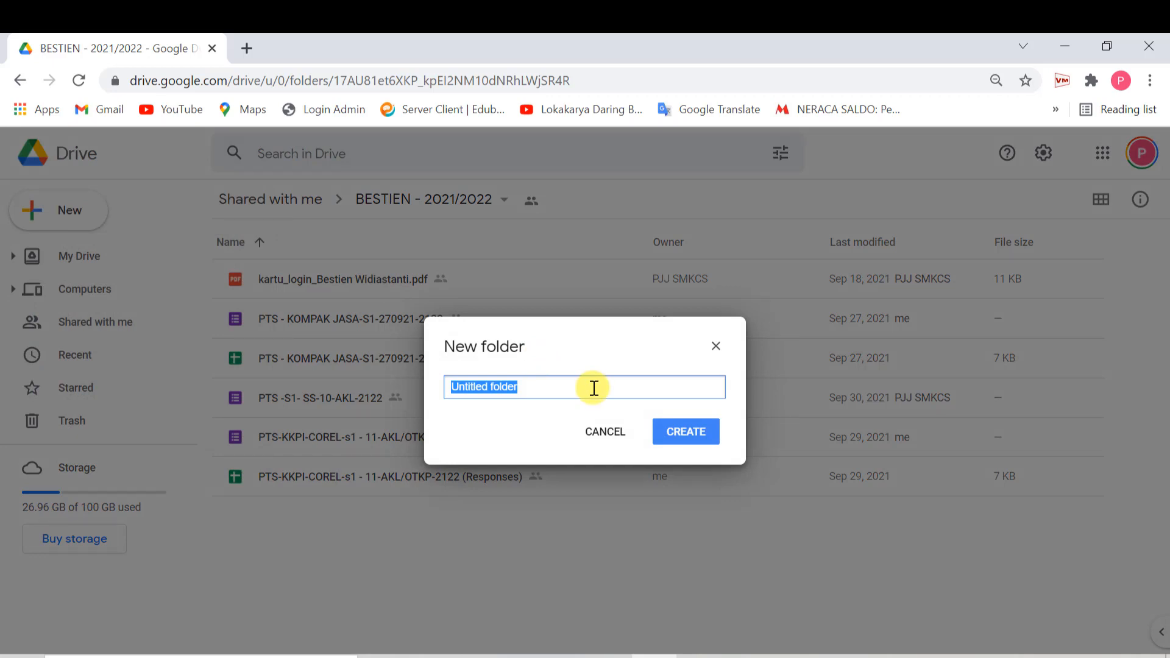
type("PT")
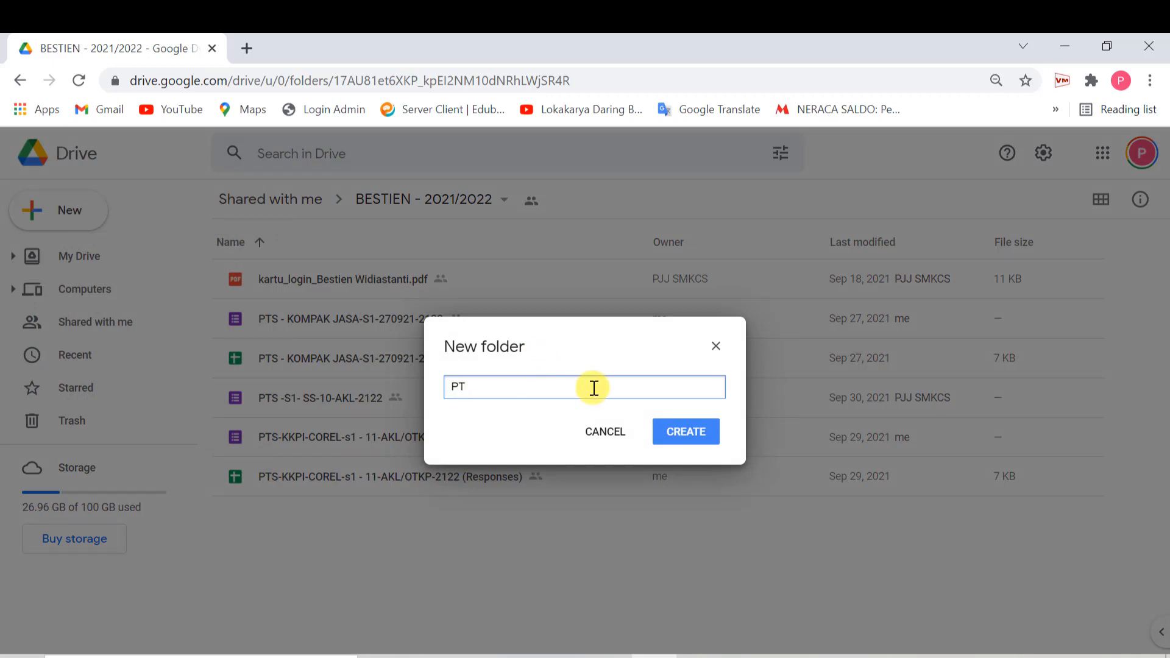
type("S-S1-2021/2022")
left_click(686, 431)
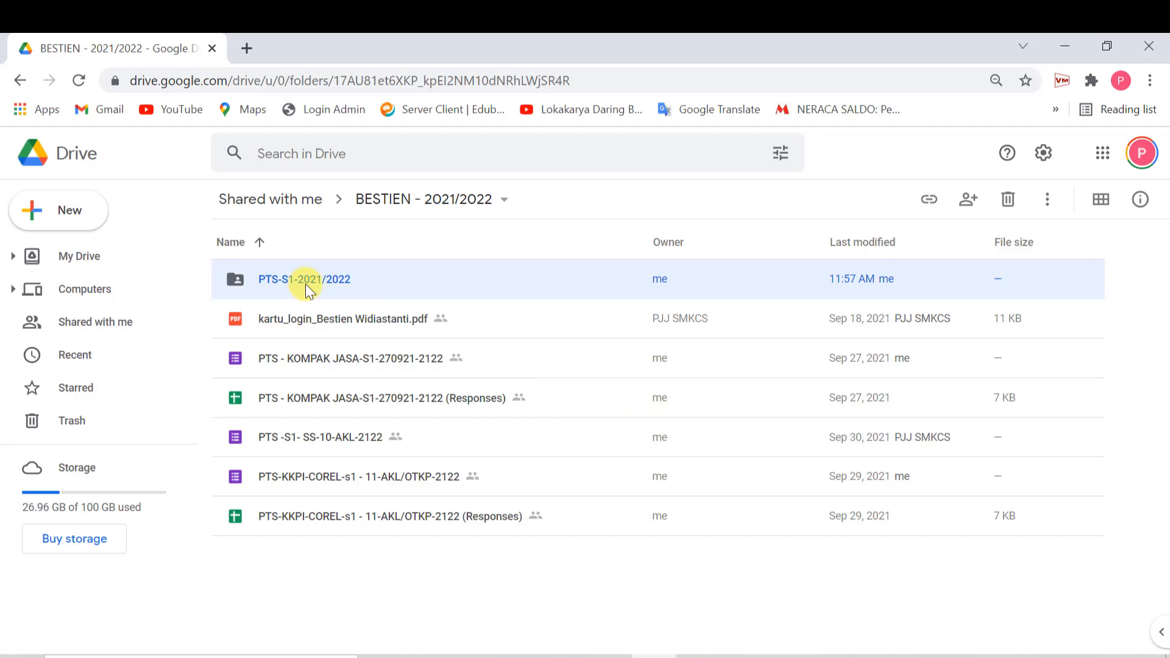
- Move the five PTS forms and response sheets into the PTS-S1-2021/2022 folder
left_click(310, 358)
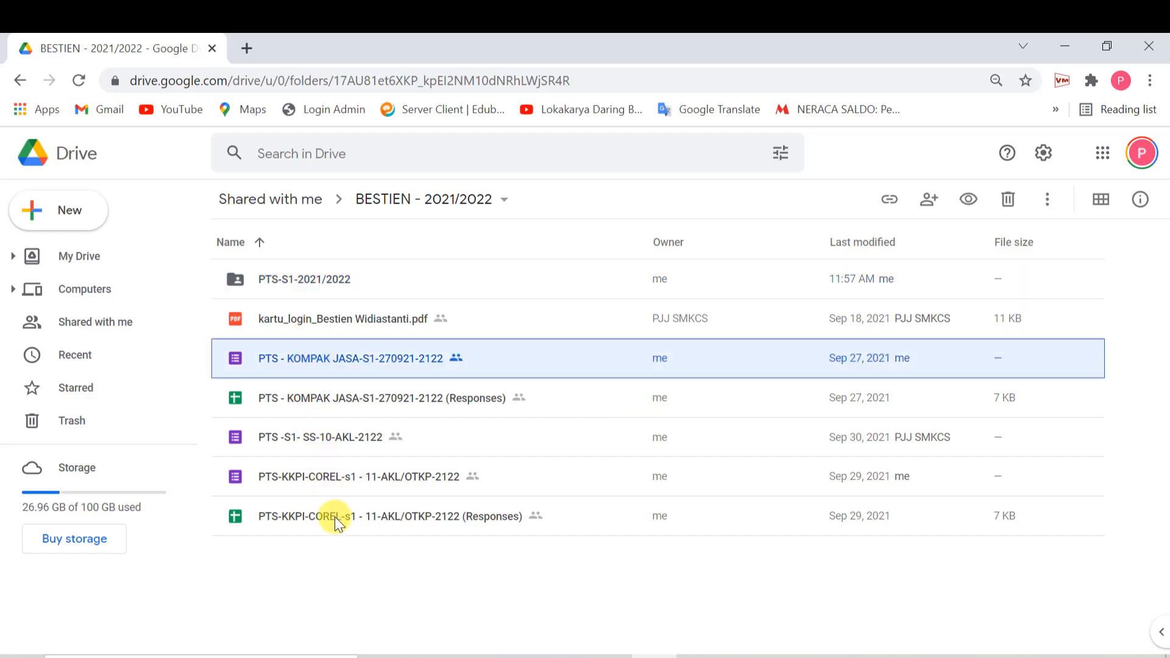
left_click(334, 516, "shift")
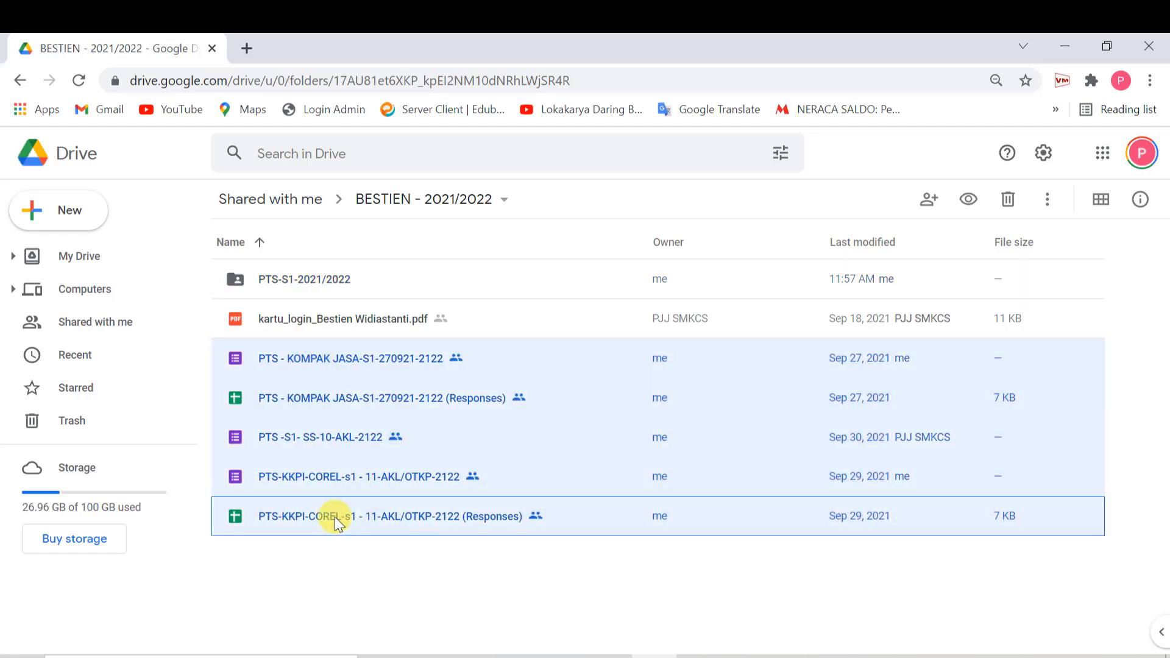
left_click(291, 361)
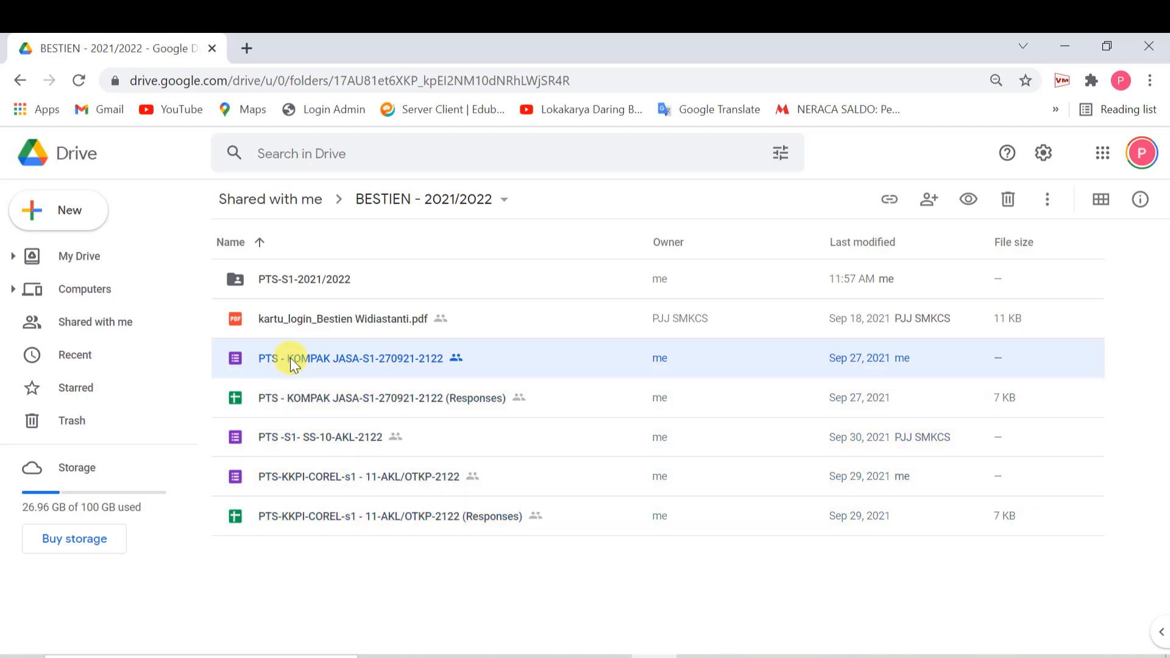
key("ctrl")
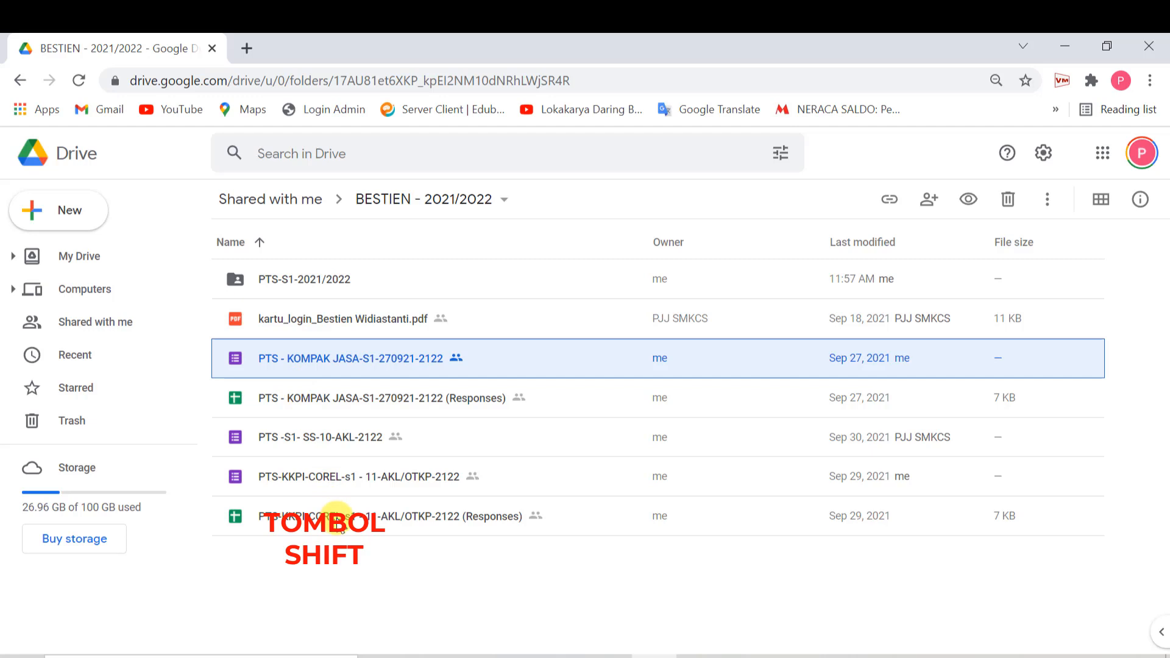
left_click(340, 528, "shift")
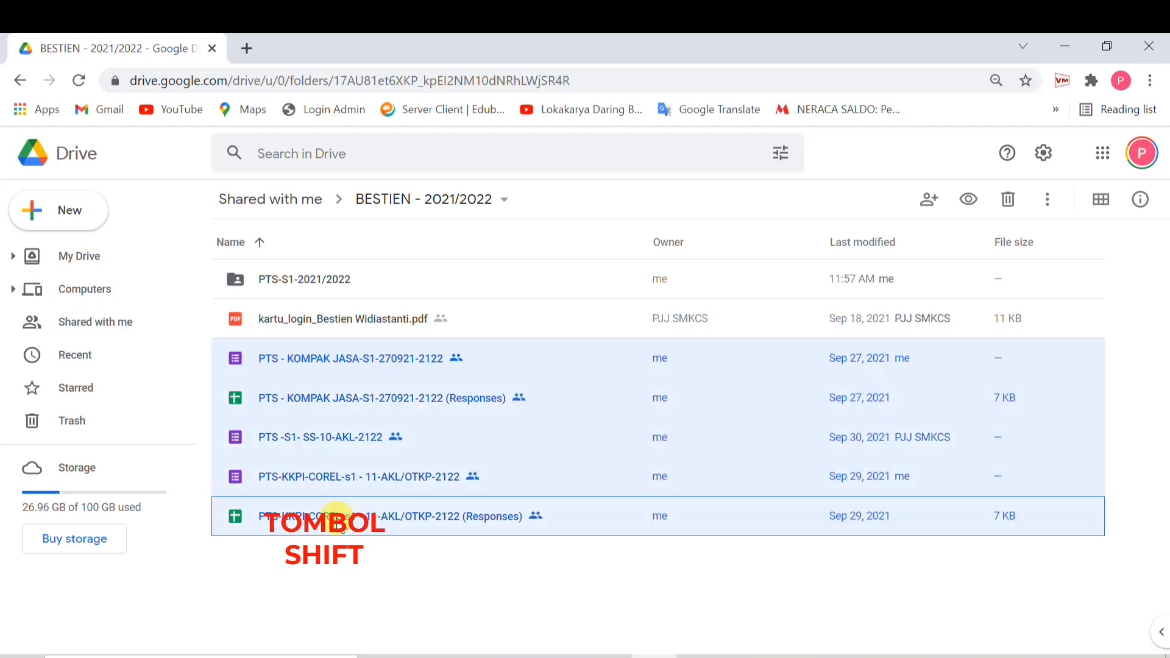
left_click_drag(352, 361, 296, 283)
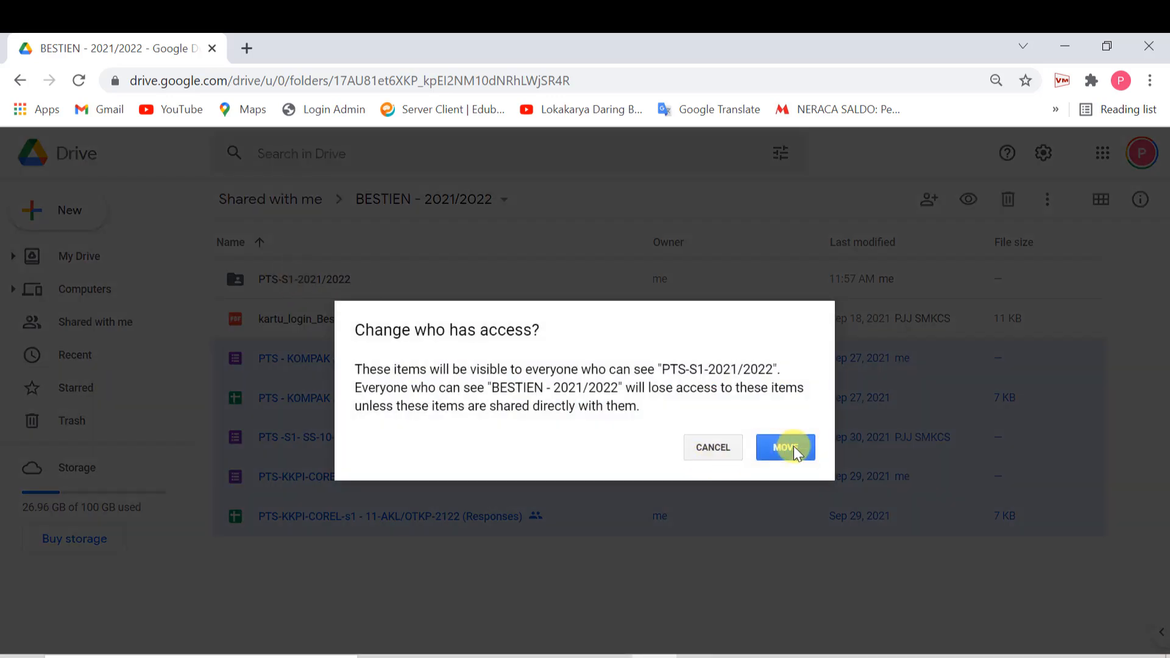
left_click(789, 449)
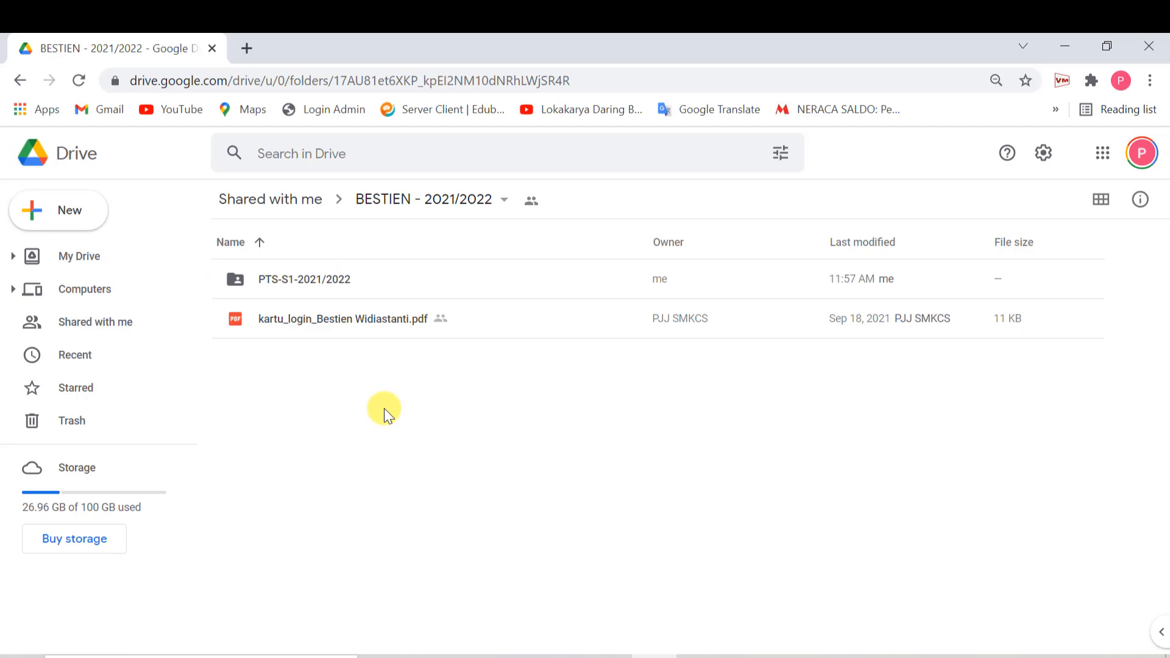
- Create a second folder named PAS-S1-2021/2022 beside PTS-S1-2021/2022
left_click(72, 211)
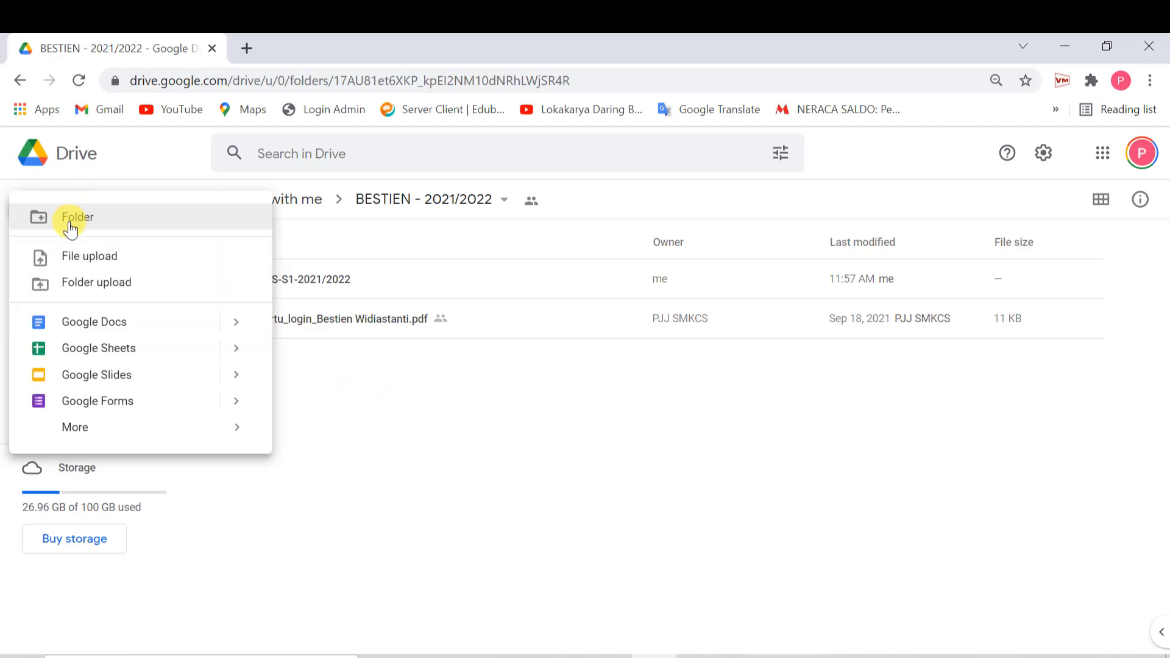
left_click(70, 226)
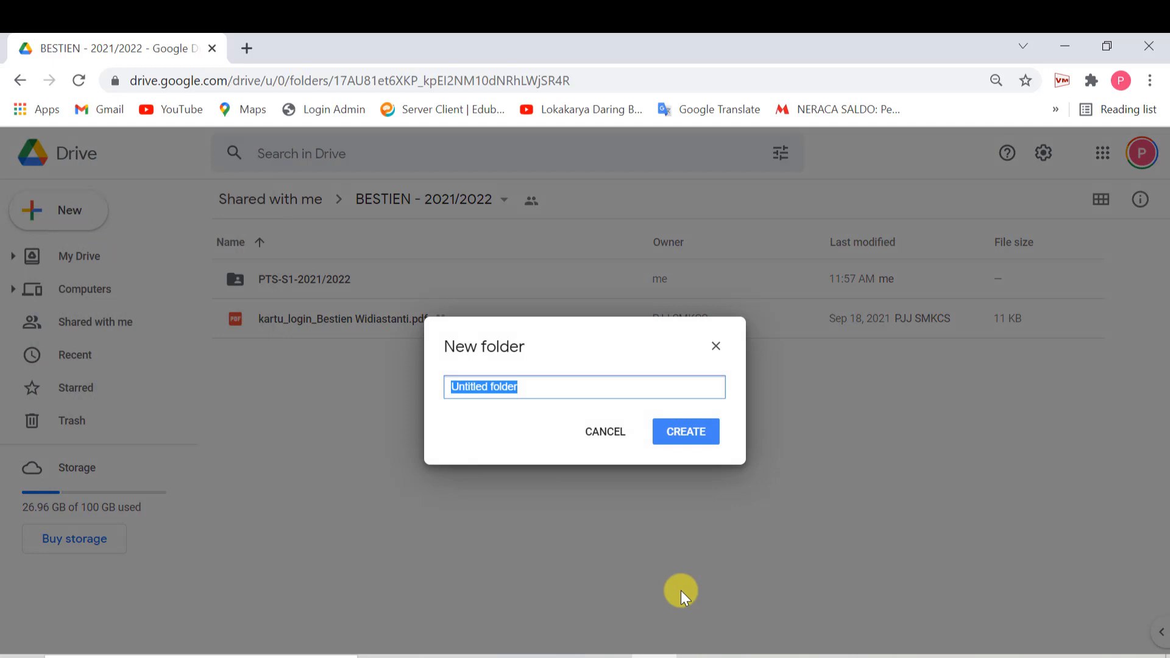
type("PAS")
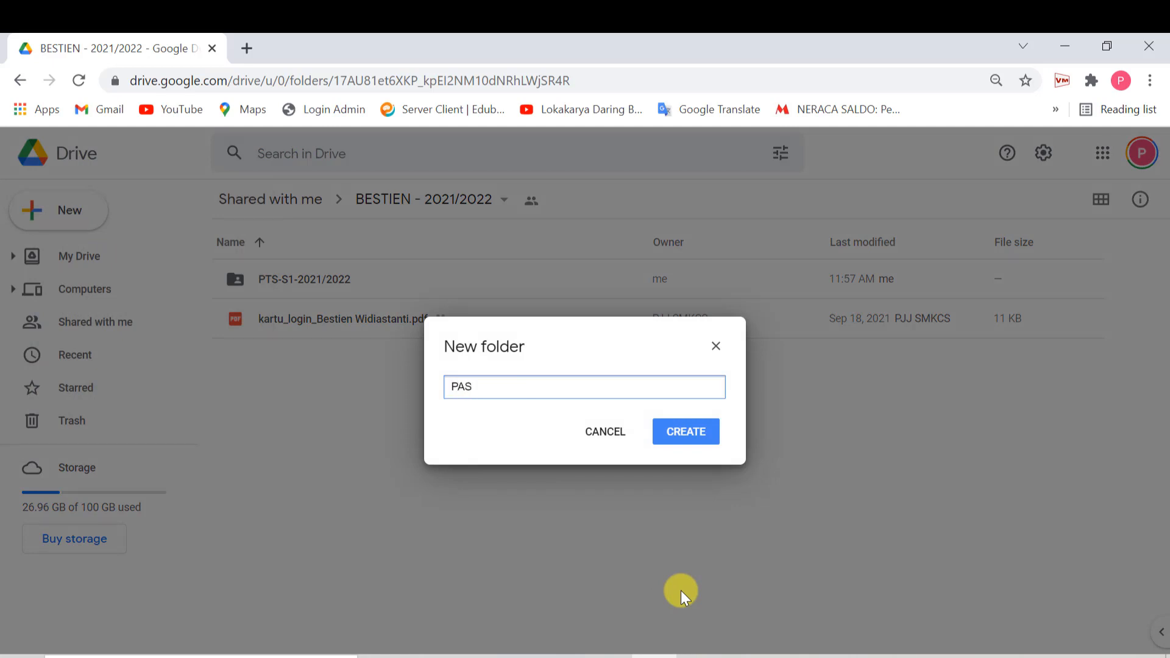
type("-S1-2021/2022")
left_click(692, 435)
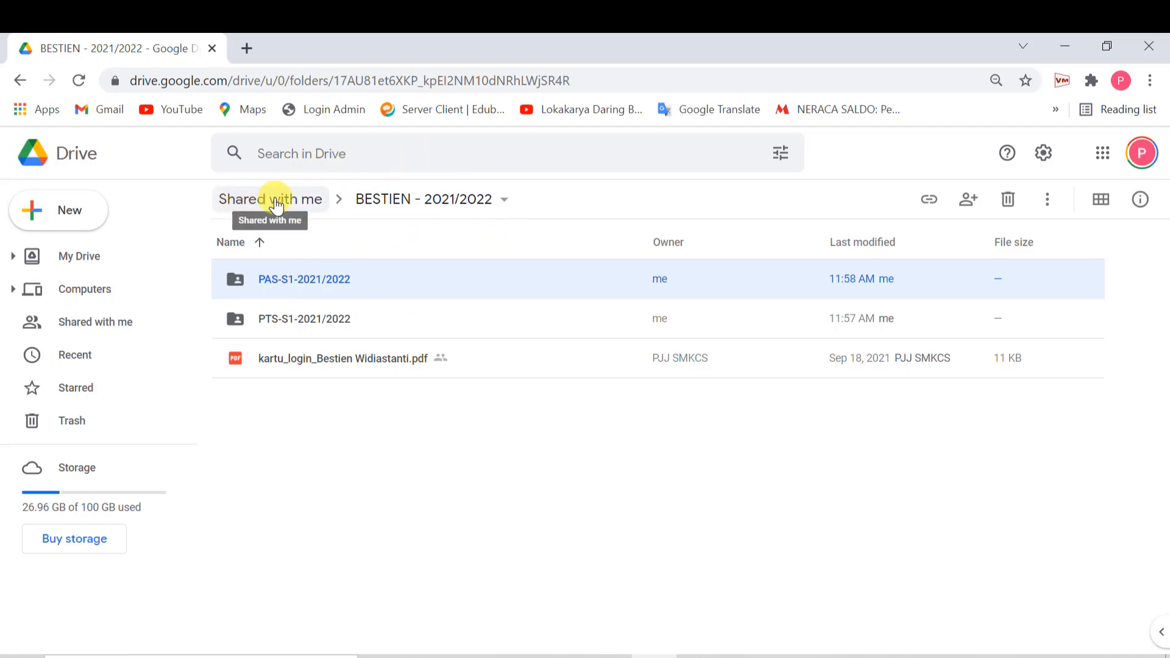
- Inside the PAS-S1-2021/2022 folder, create and share a new Google Form
double_click(302, 280)
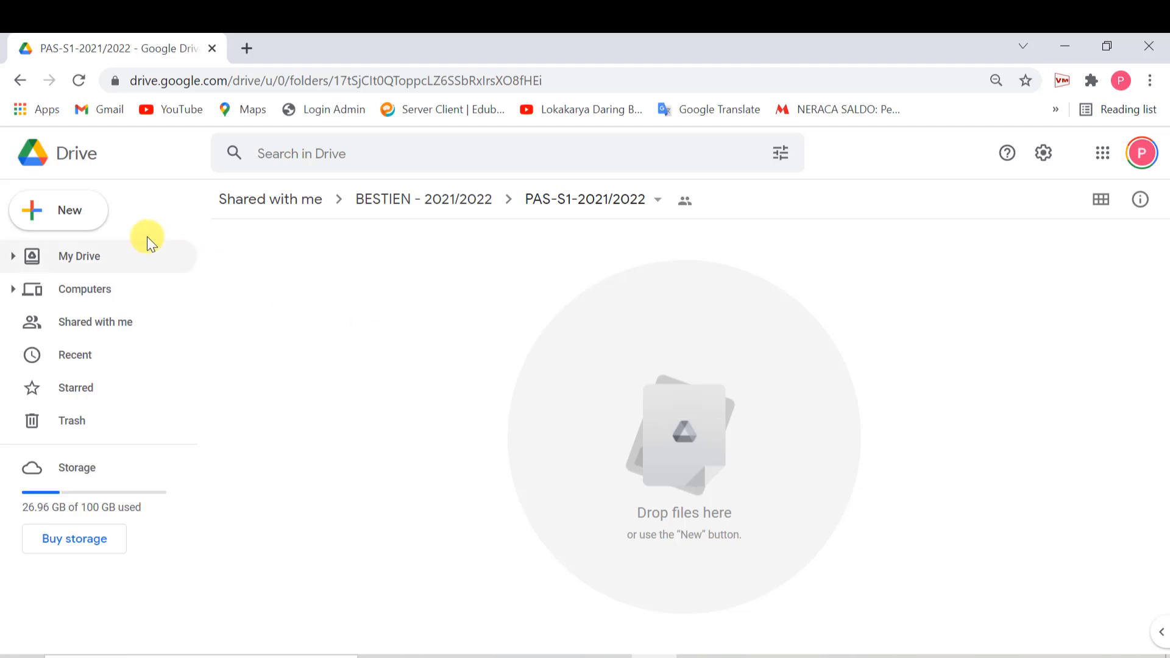
left_click(79, 219)
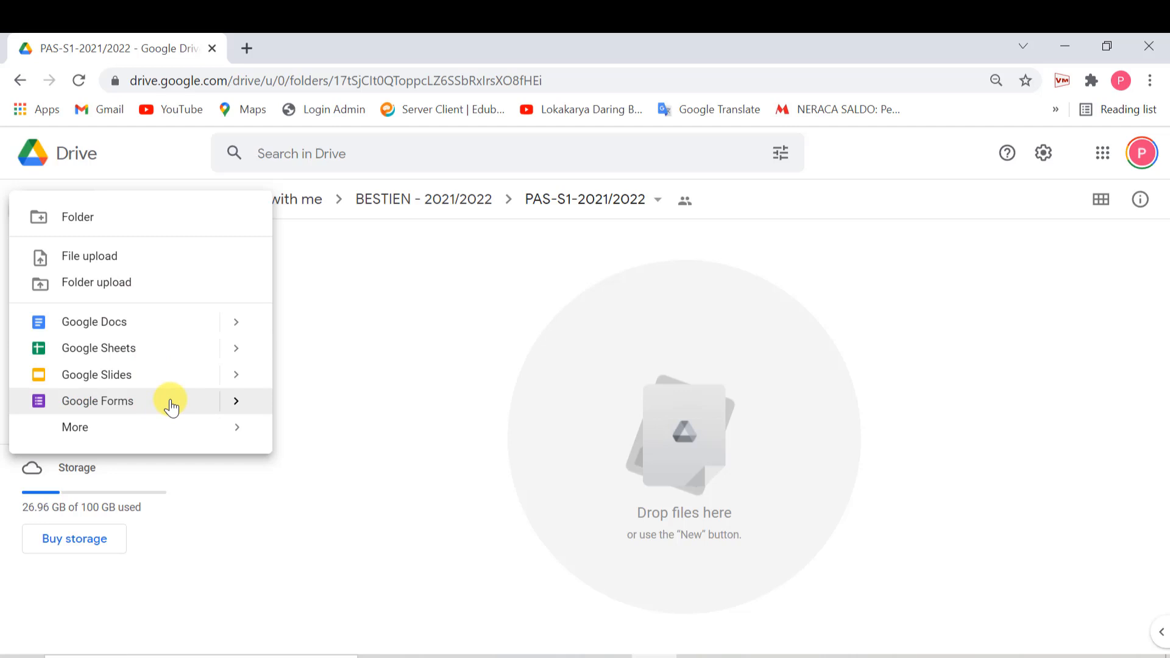
left_click(171, 407)
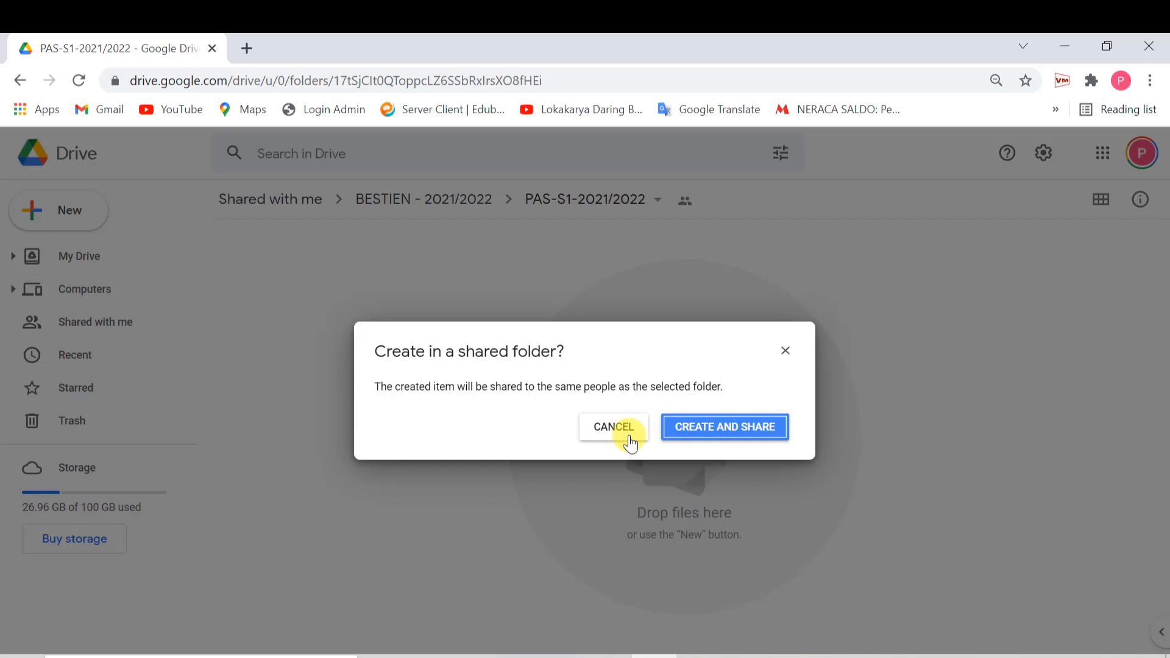
left_click(712, 434)
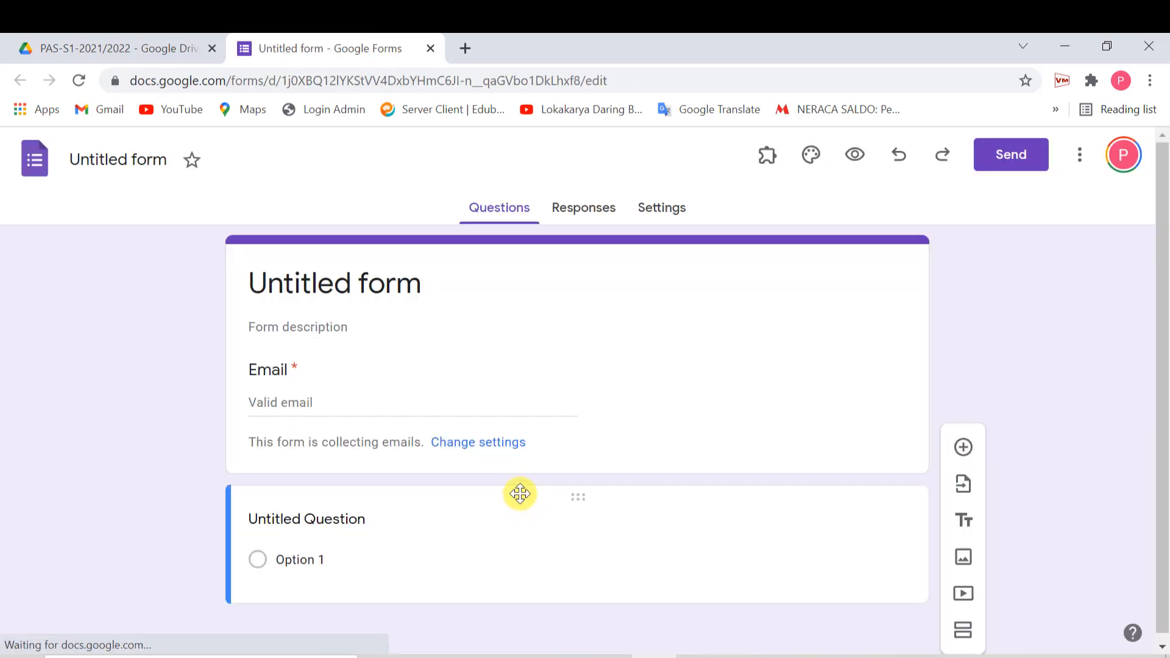
- Replace the Untitled form title with PAS-KKPI
left_click(436, 287)
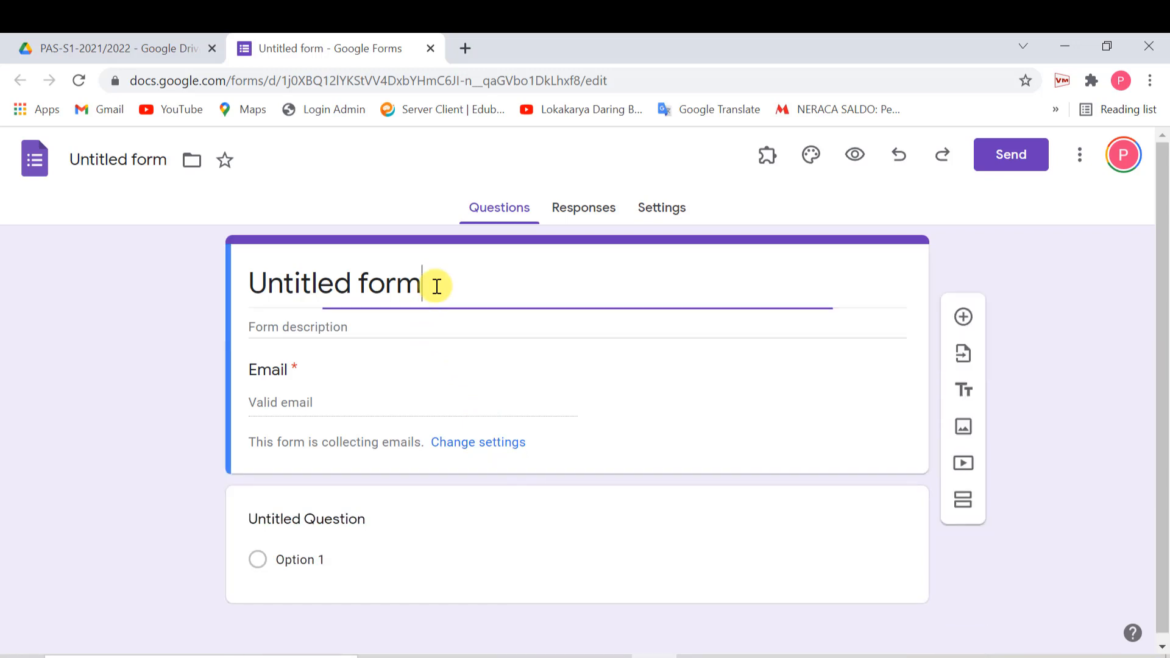
key("ctrl+a")
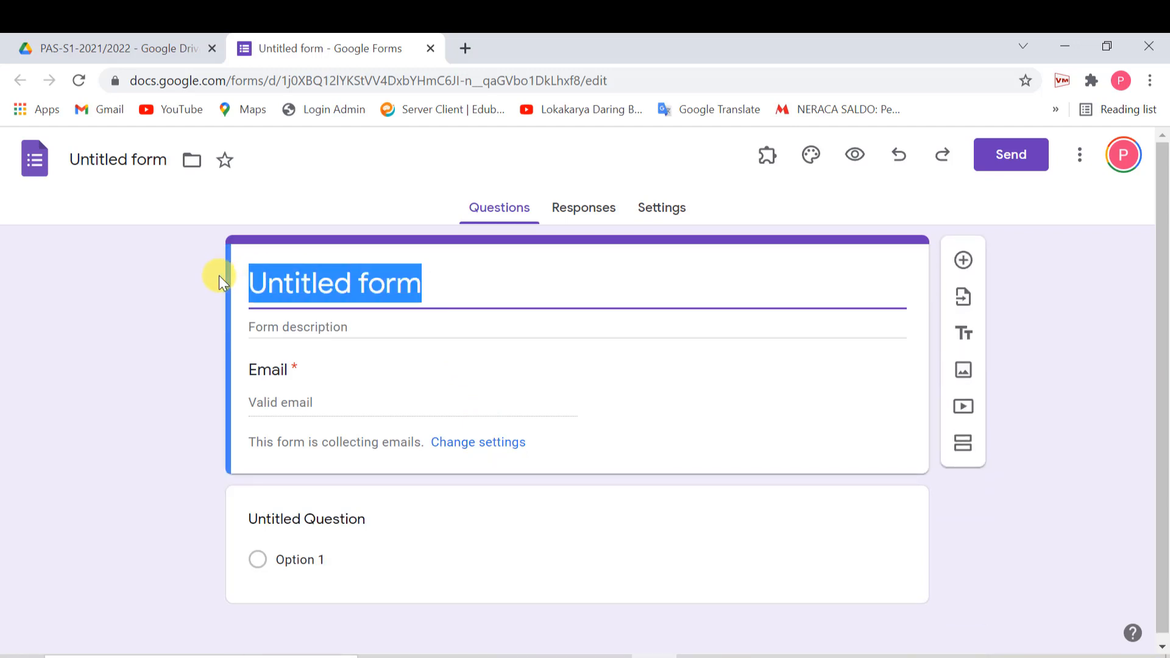
type("PAS-K")
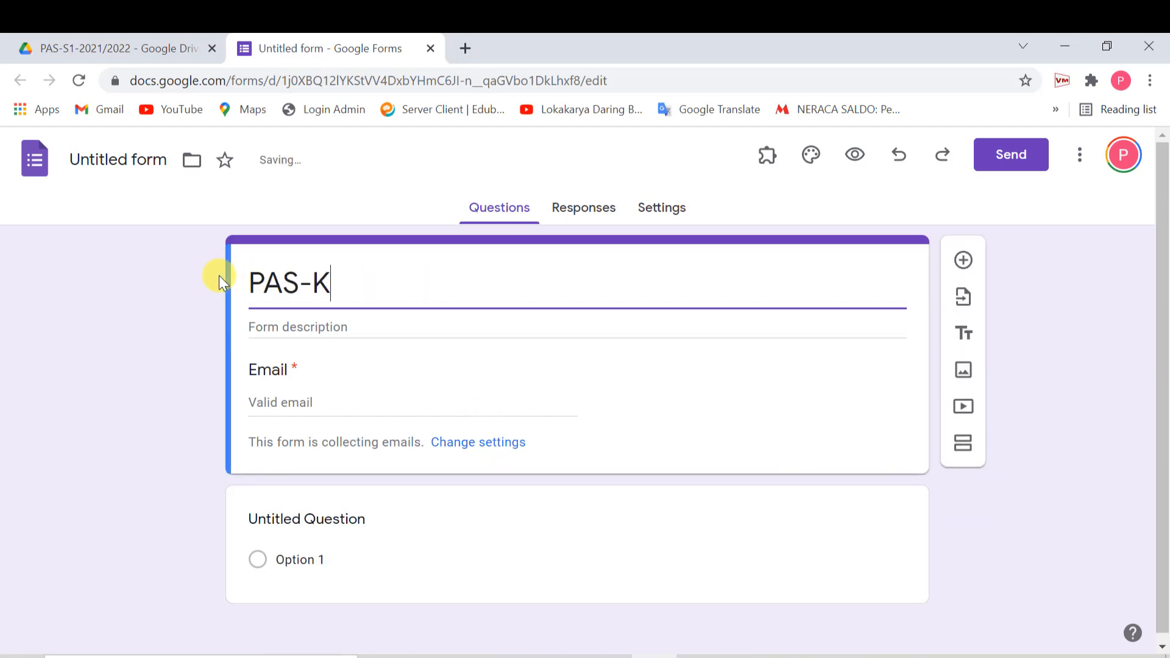
type("KPI")
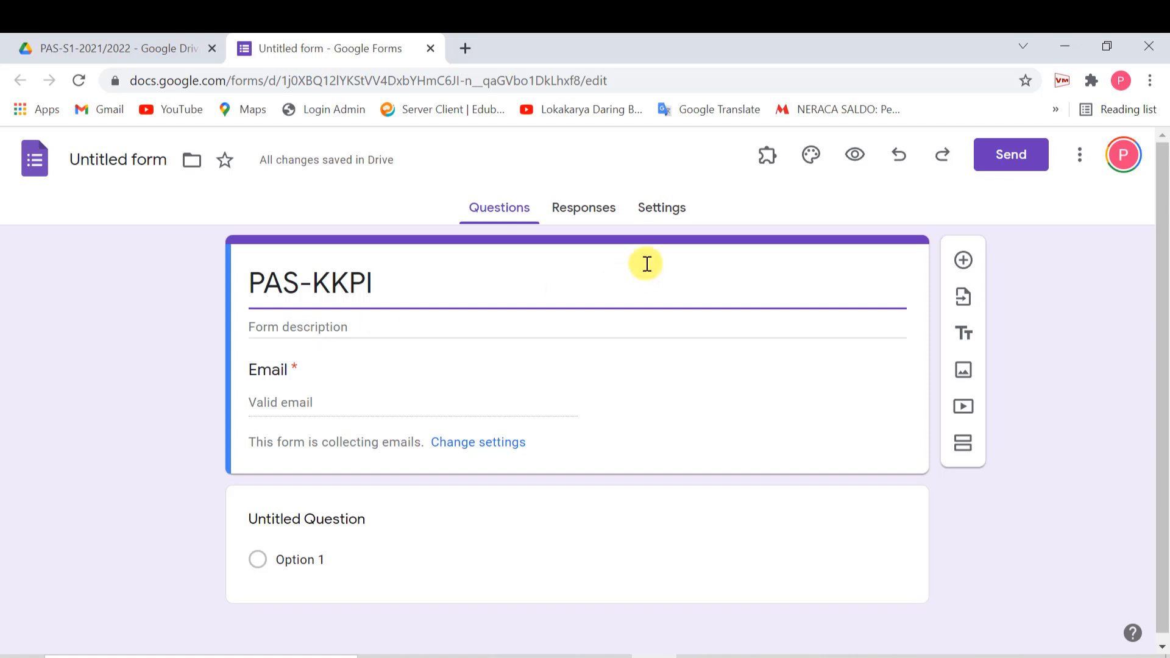
- Make the form a quiz: release grades after manual review, hide all feedback, default points 0
left_click(663, 210)
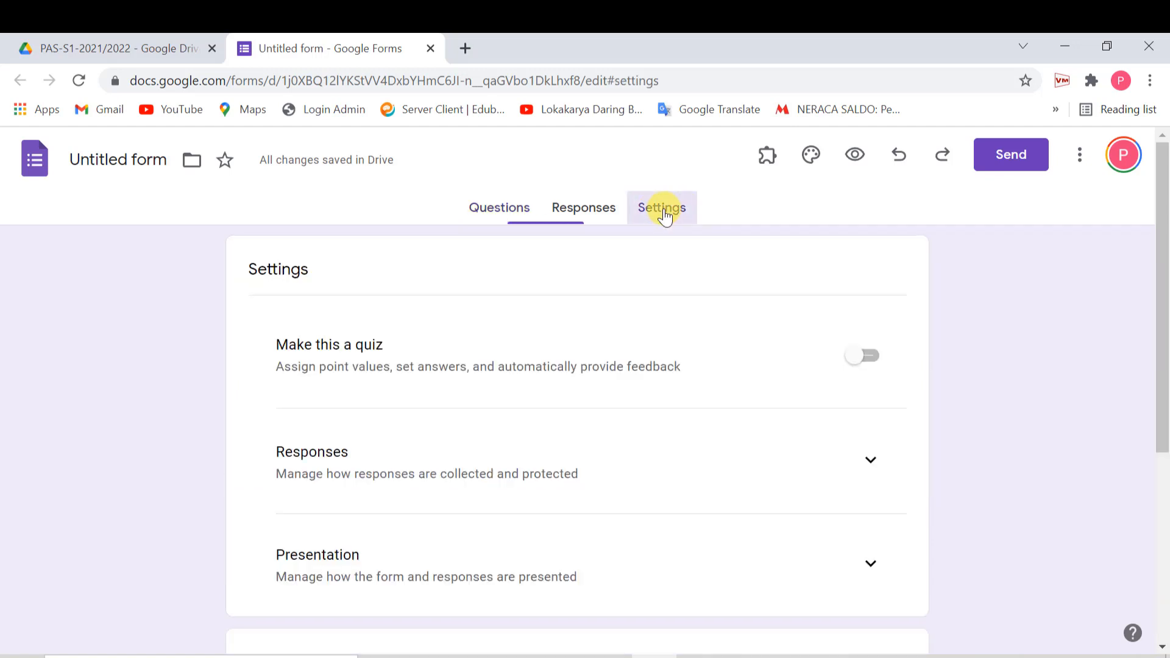
left_click(877, 370)
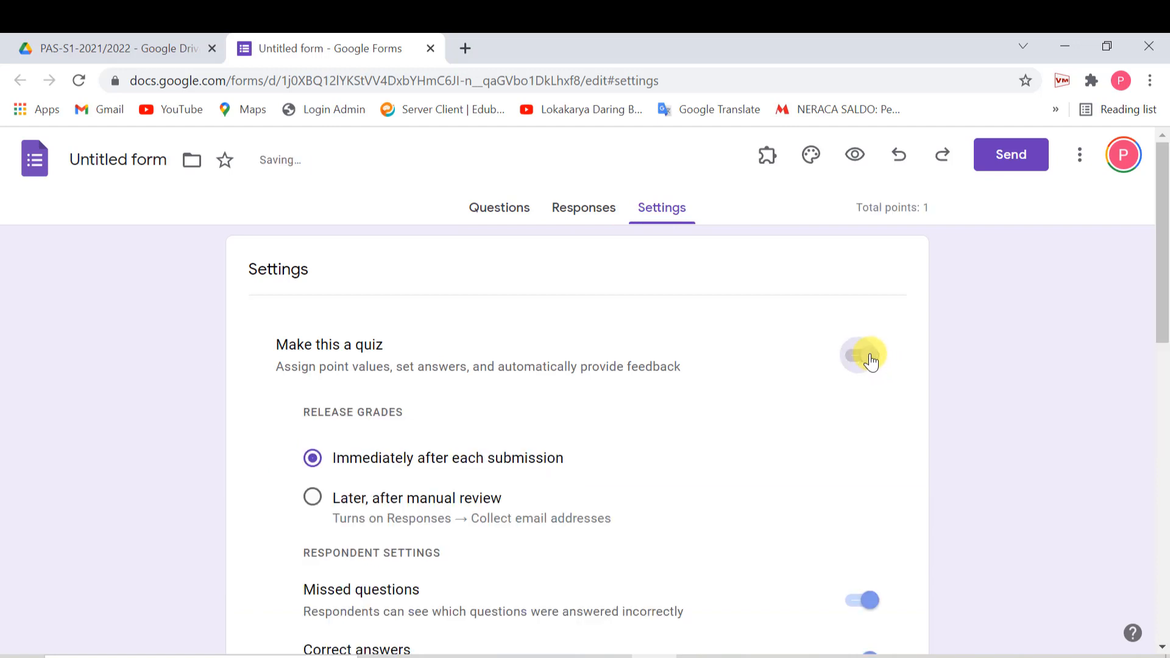
scroll(794, 427, "down", 2)
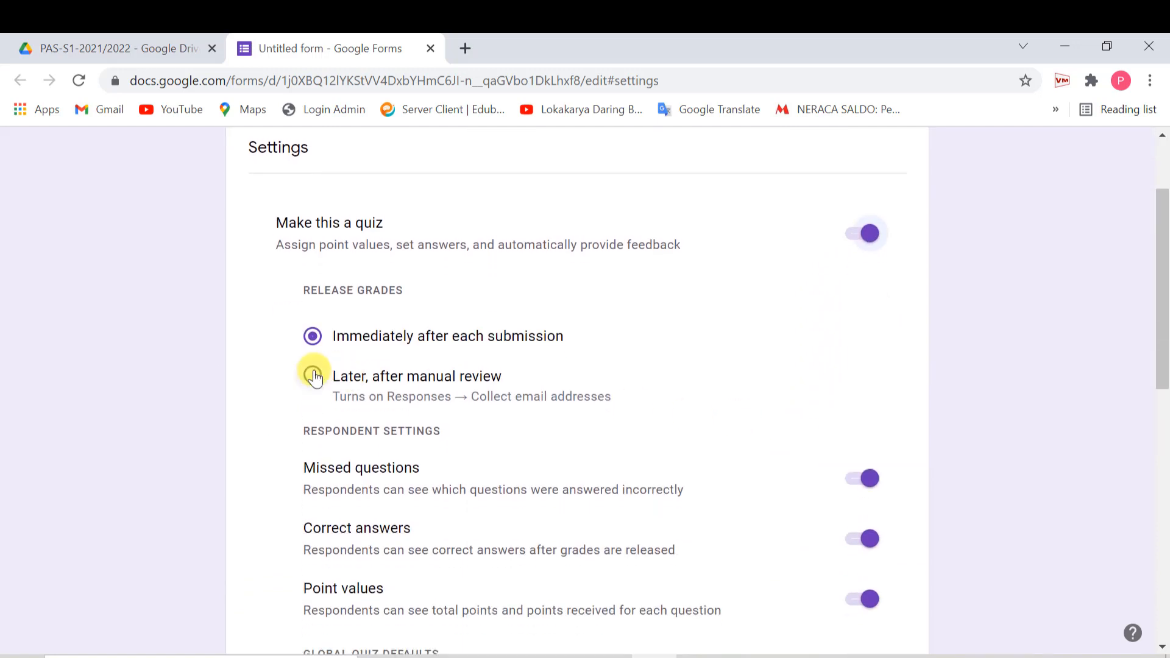
left_click(313, 376)
scroll(678, 416, "down", 2)
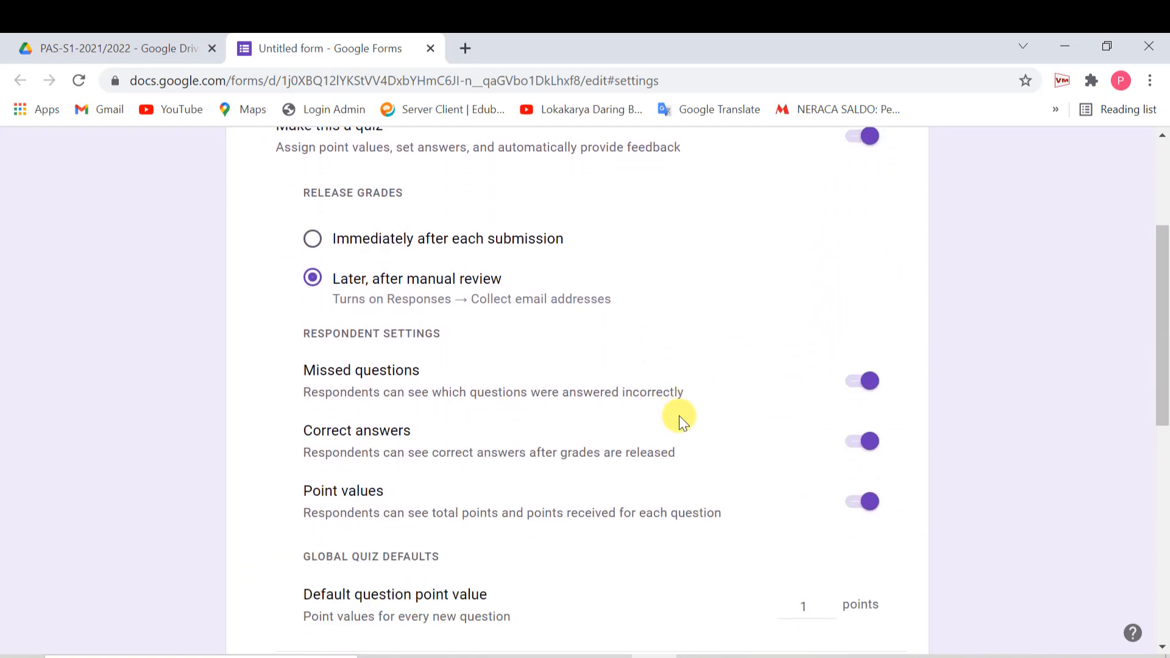
left_click(846, 365)
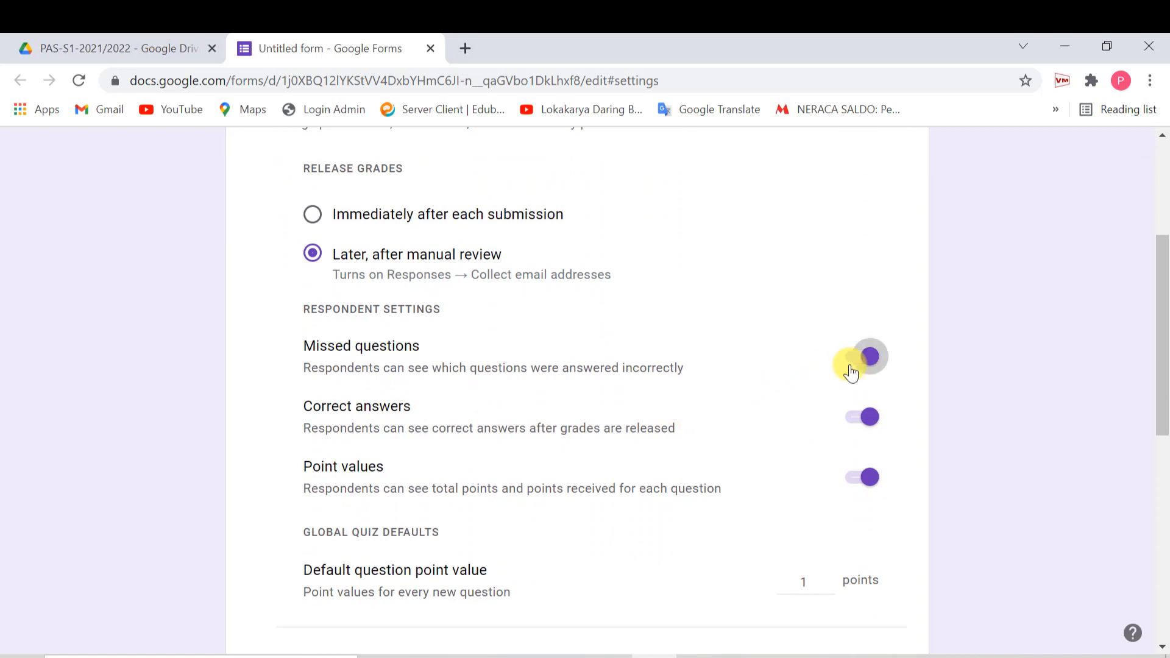
left_click(853, 426)
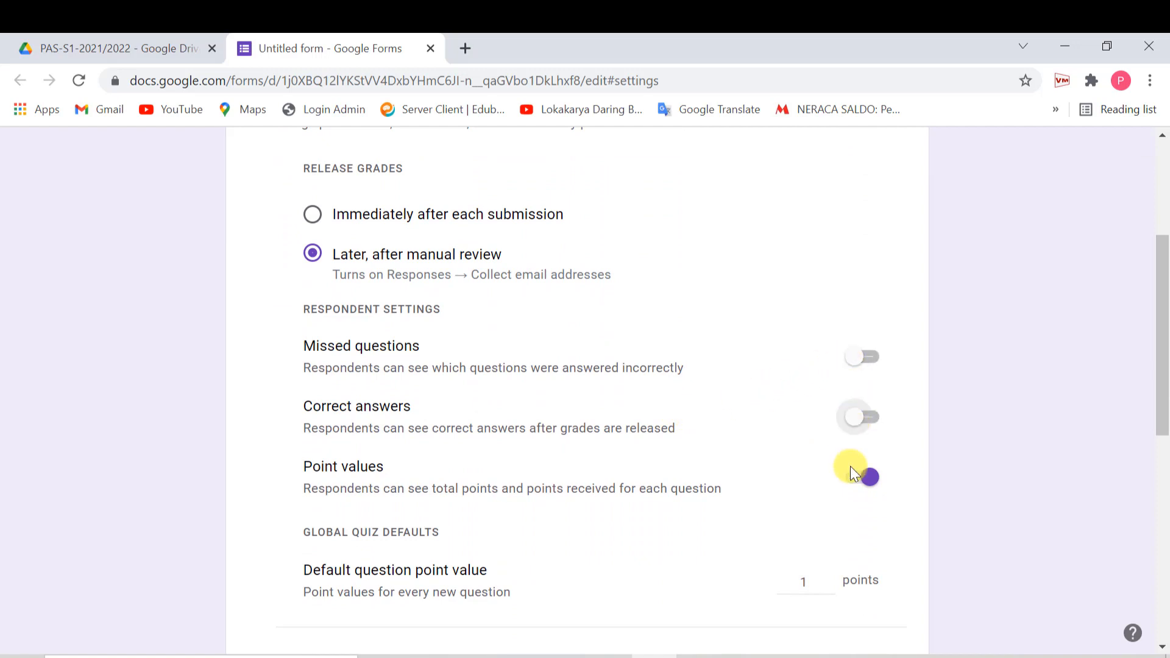
left_click(853, 482)
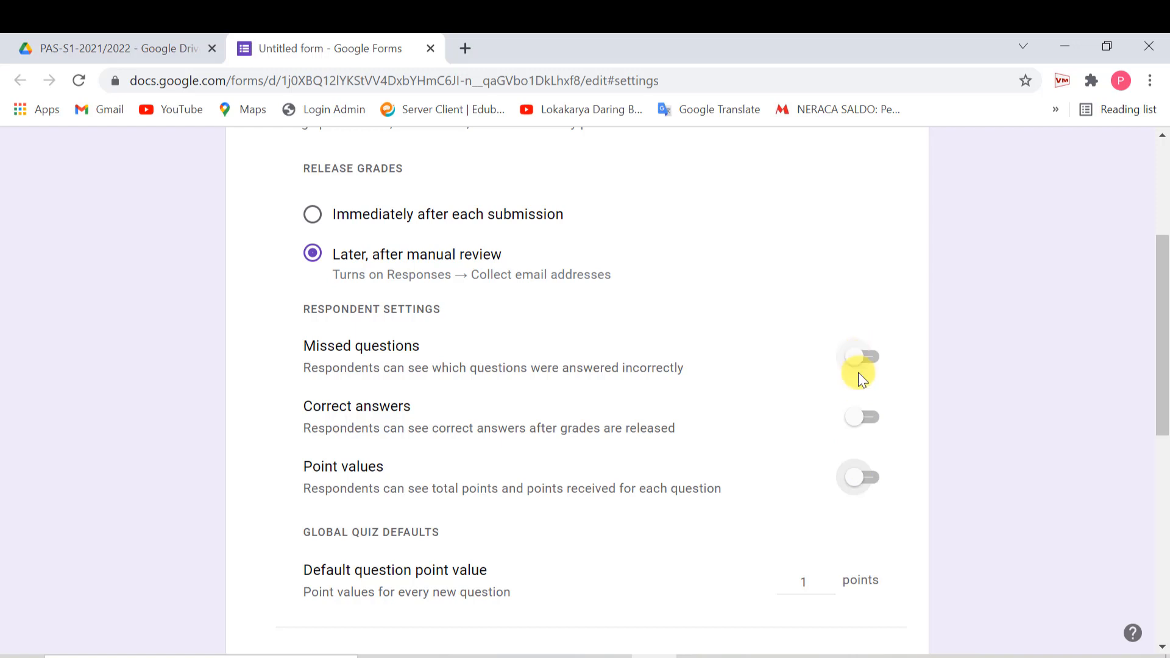
scroll(844, 469, "down", 3)
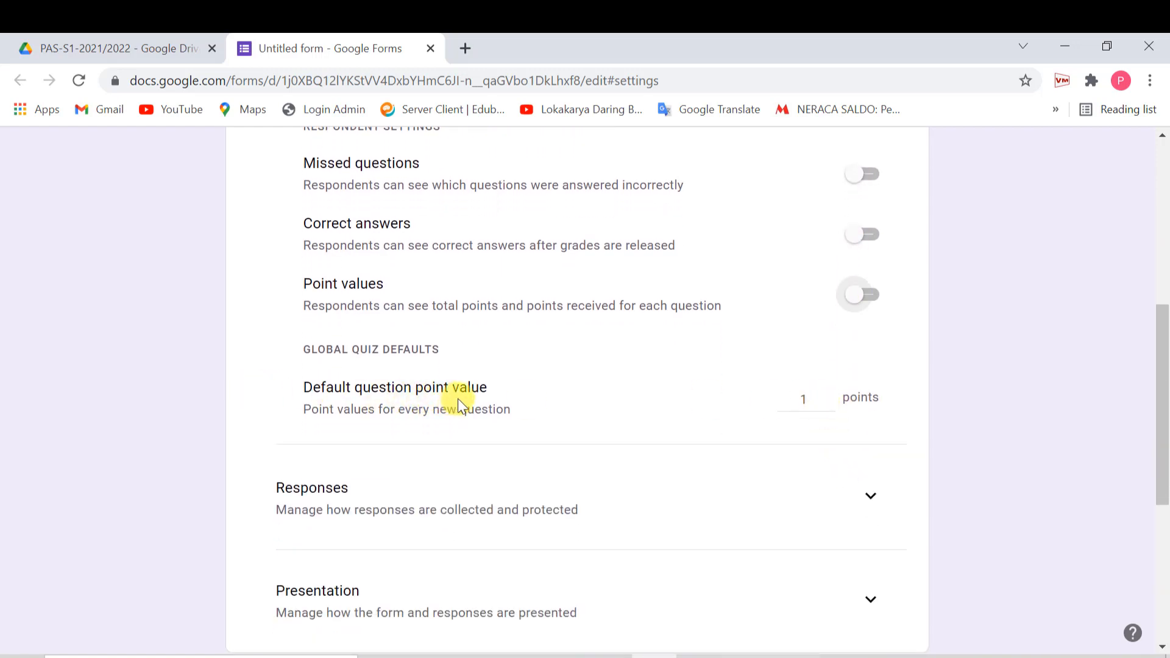
left_click(828, 404)
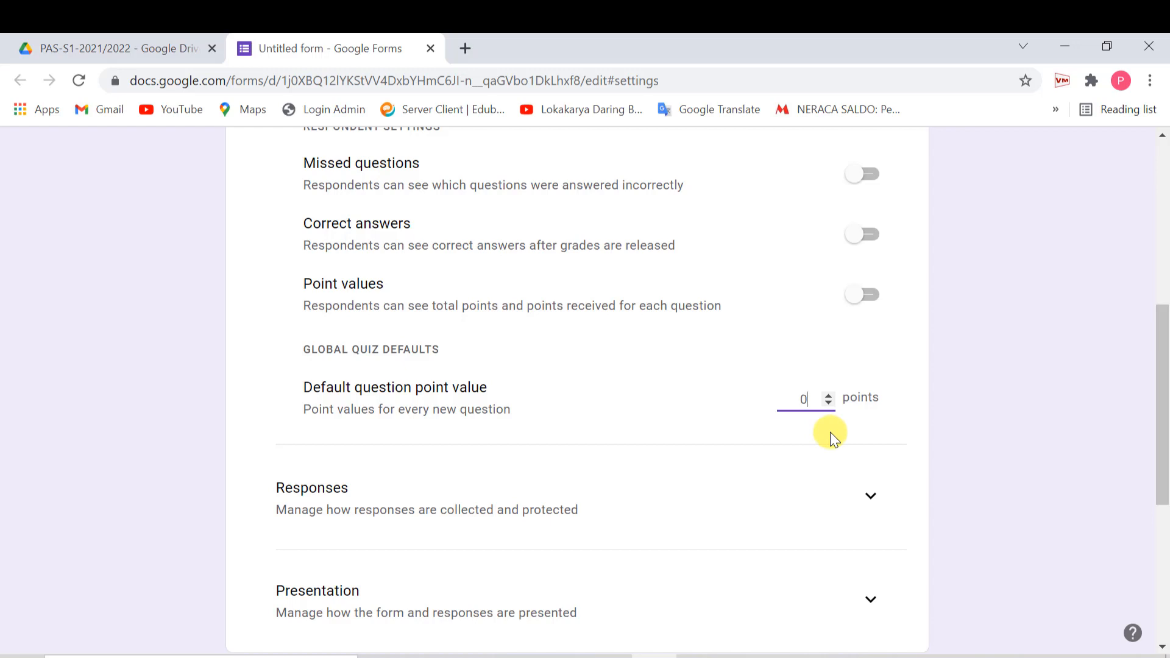
- Limit each respondent to one response and expand the Presentation settings
scroll(814, 471, "down", 2)
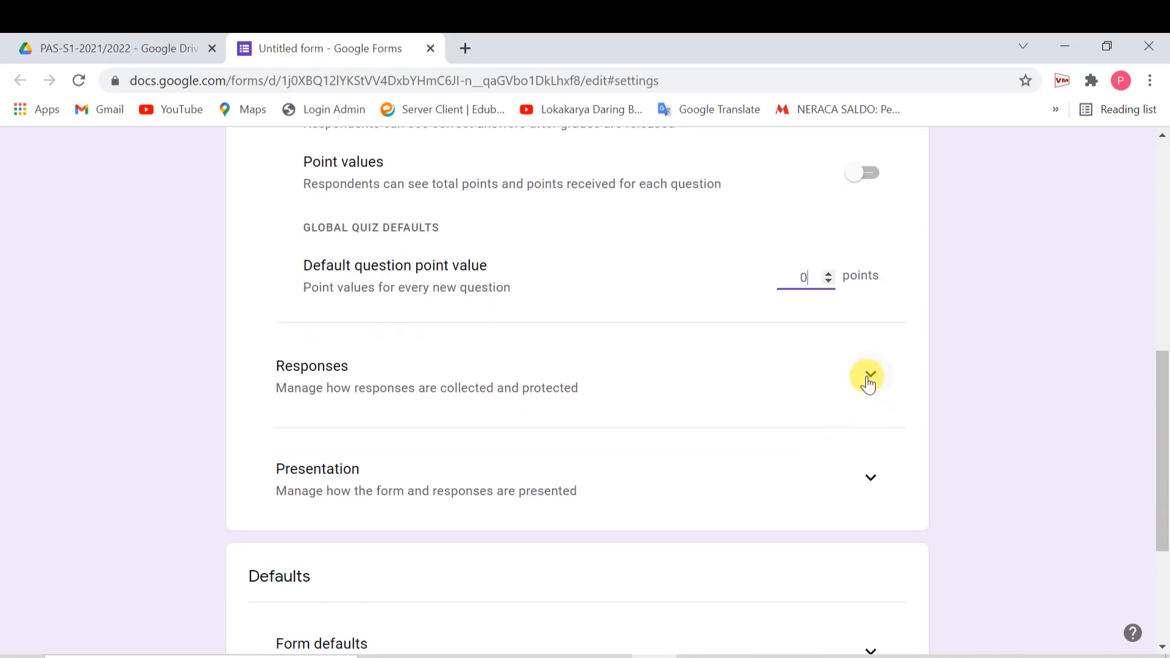
left_click(870, 379)
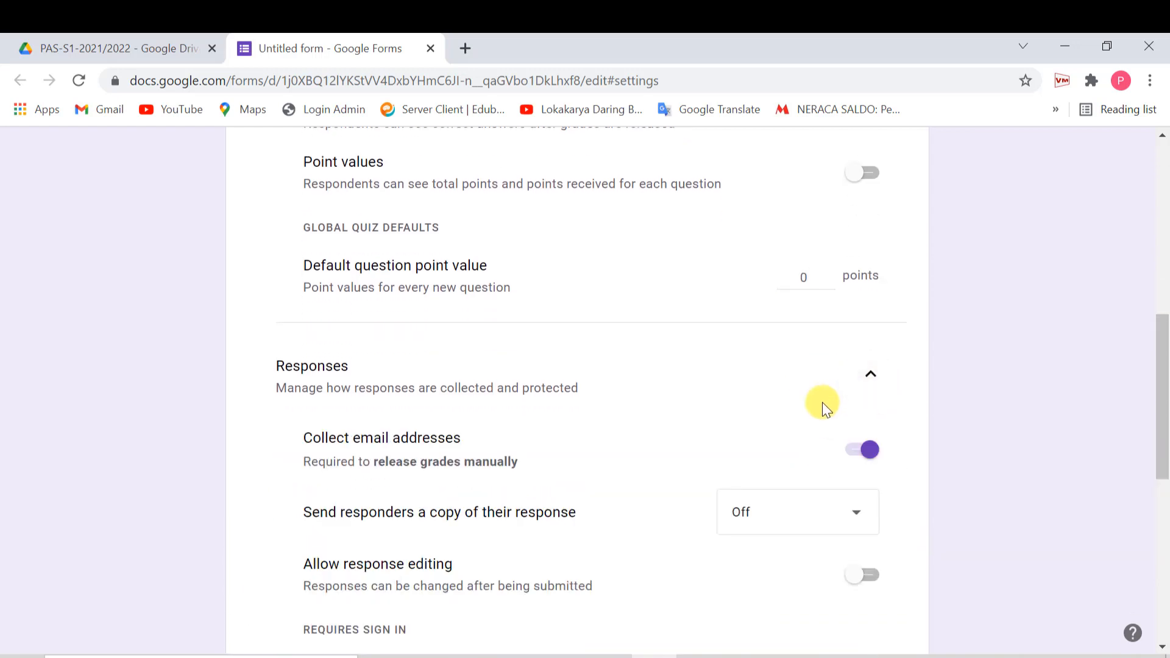
scroll(813, 411, "down", 4)
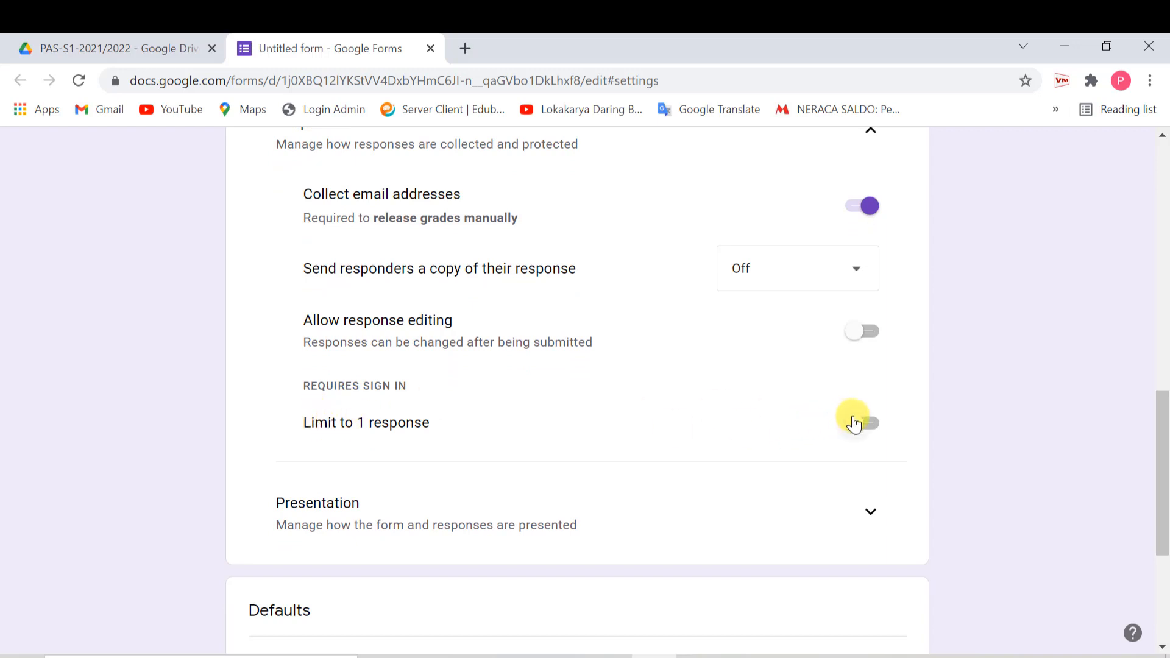
left_click(870, 434)
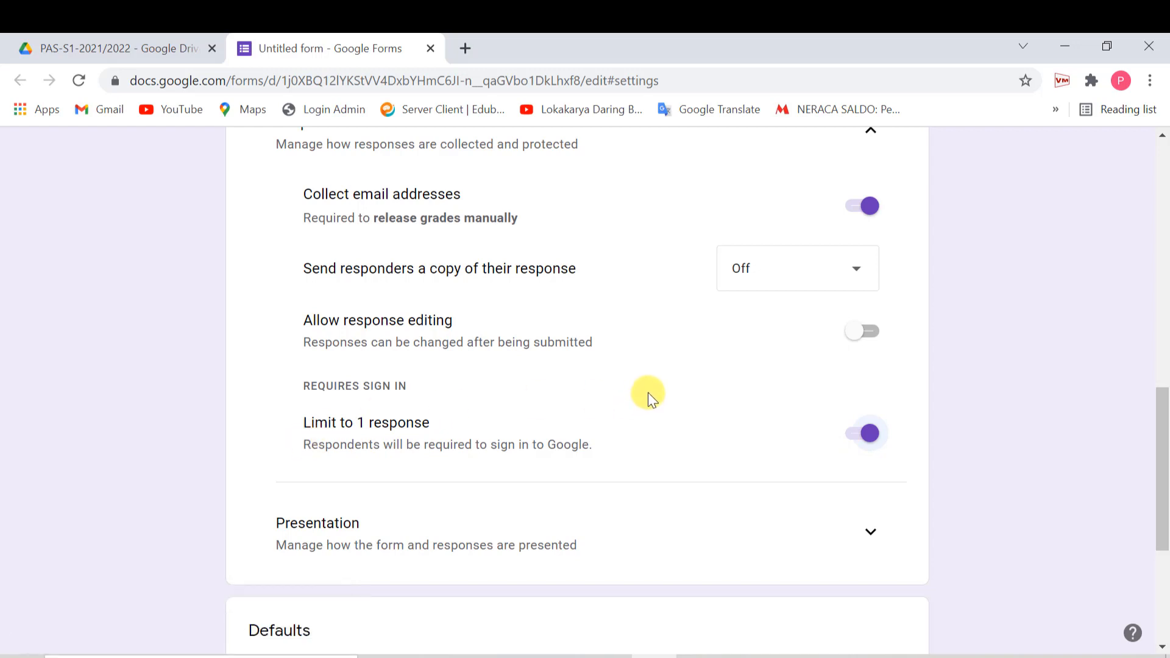
scroll(648, 392, "down", 2)
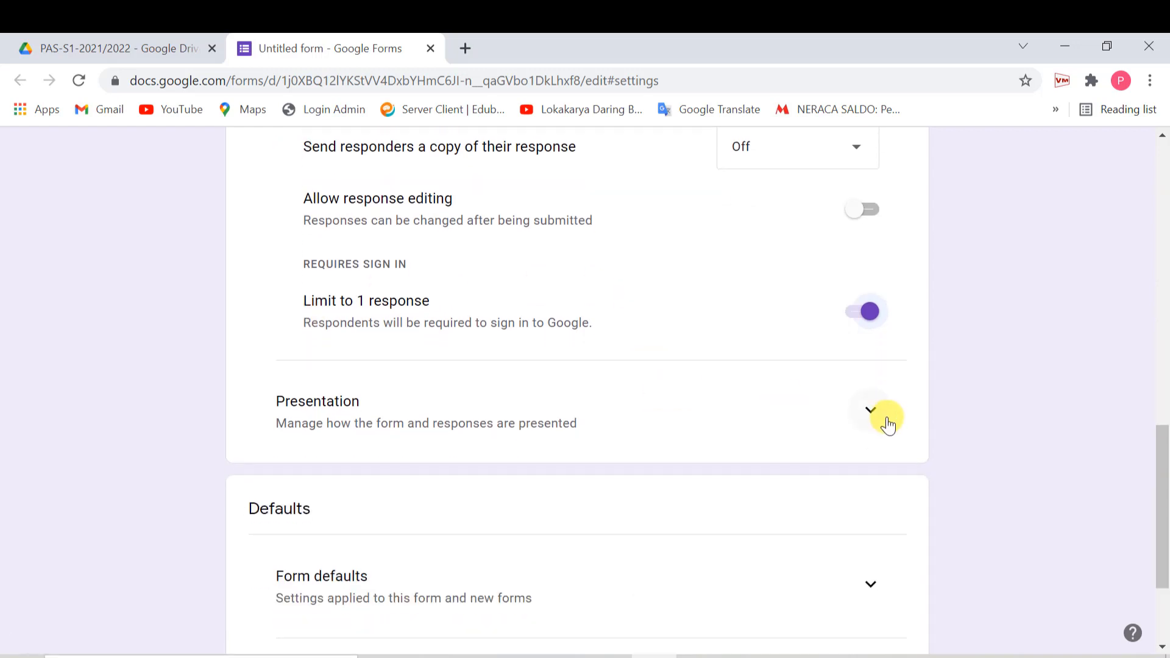
left_click(869, 423)
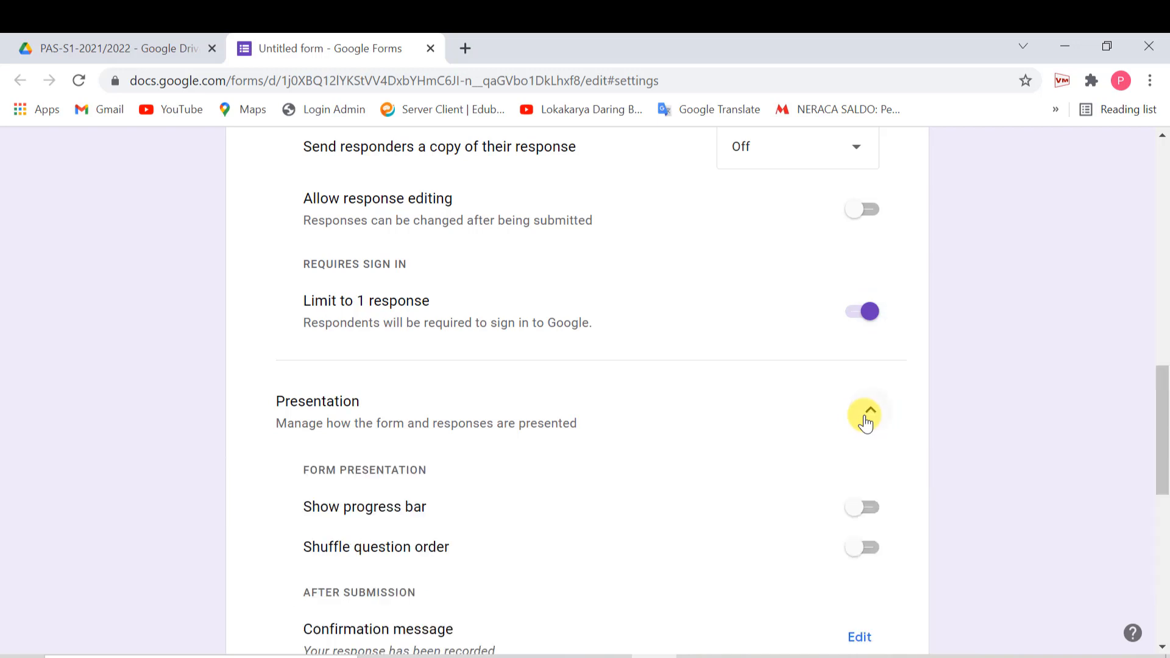
scroll(866, 423, "down", 4)
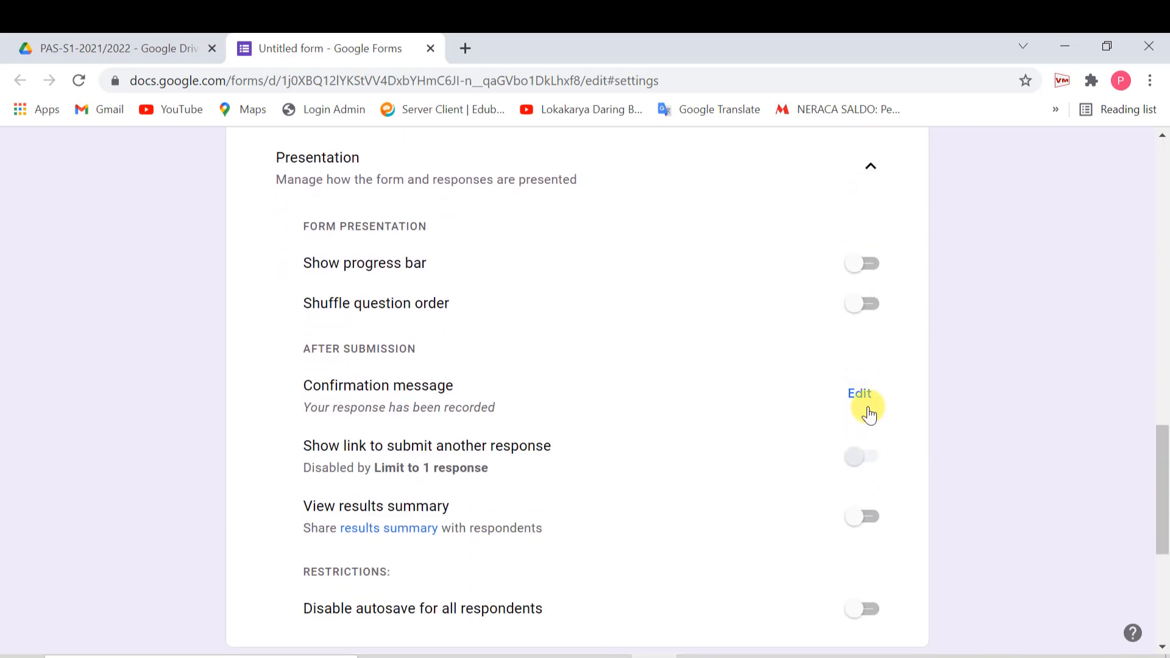
left_click(863, 403)
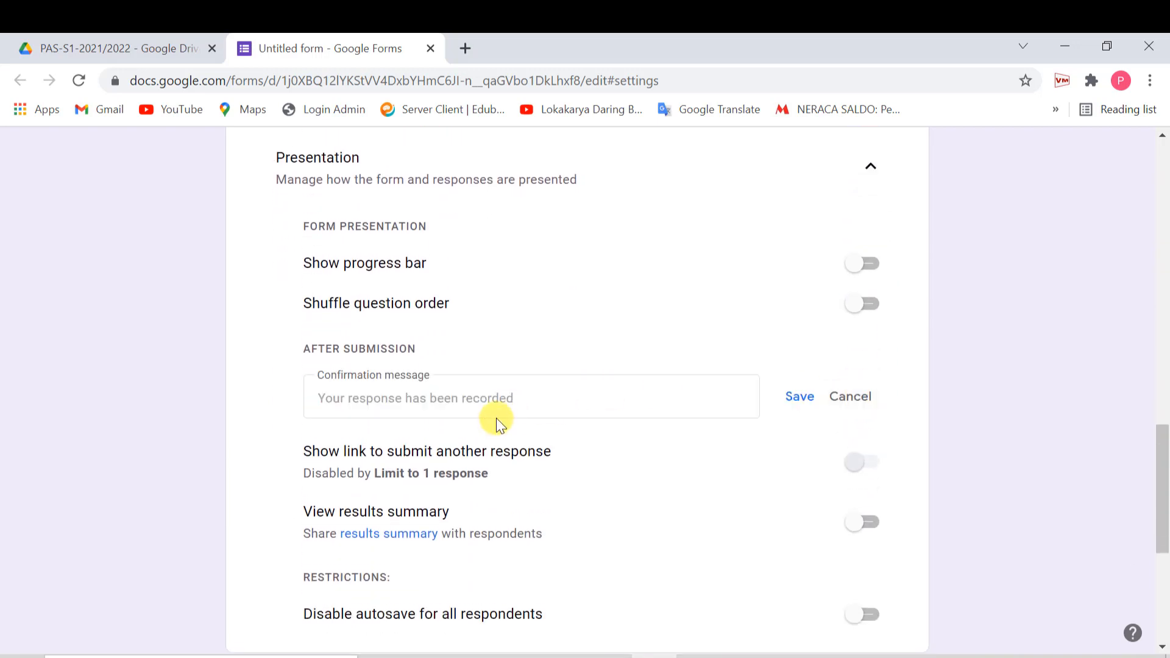
- Set the confirmation message to 'Terima kasih data PAS-KKPI sudah tersimpan' and save it
left_click(497, 397)
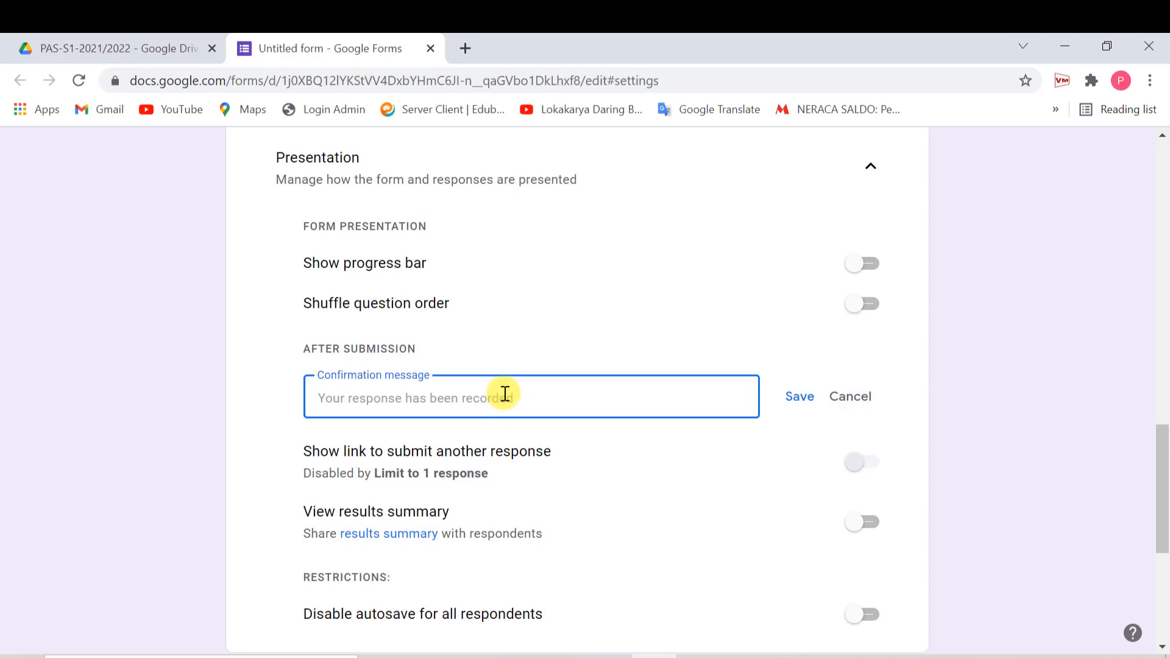
type("Terima kasi")
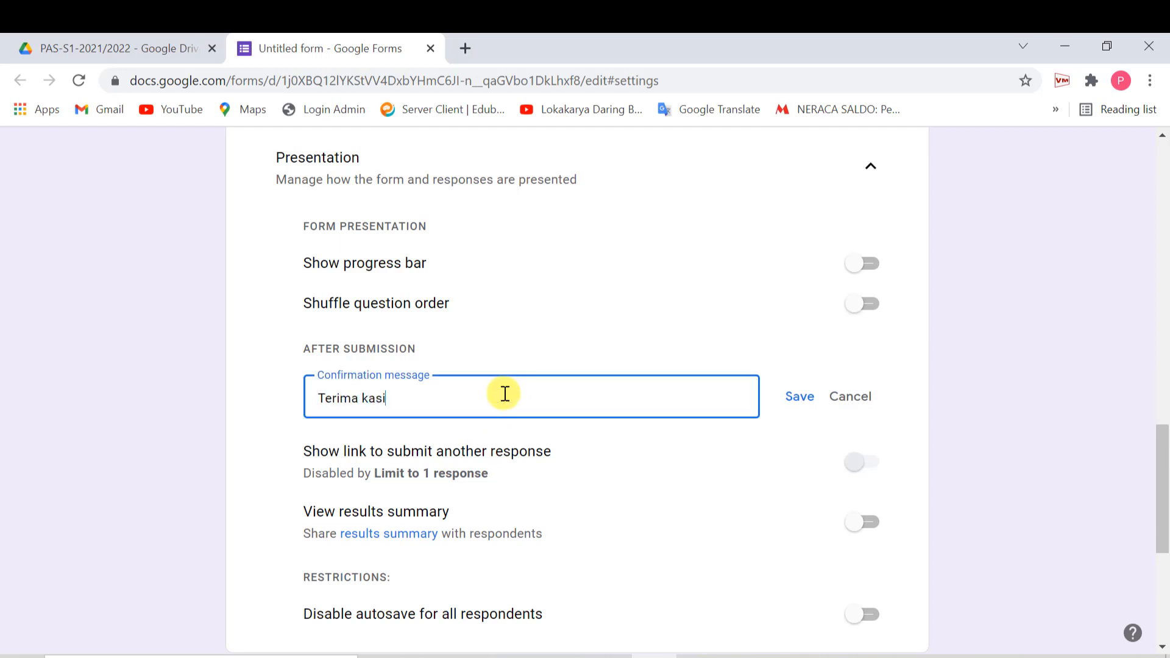
type("h data PAS-KKPI")
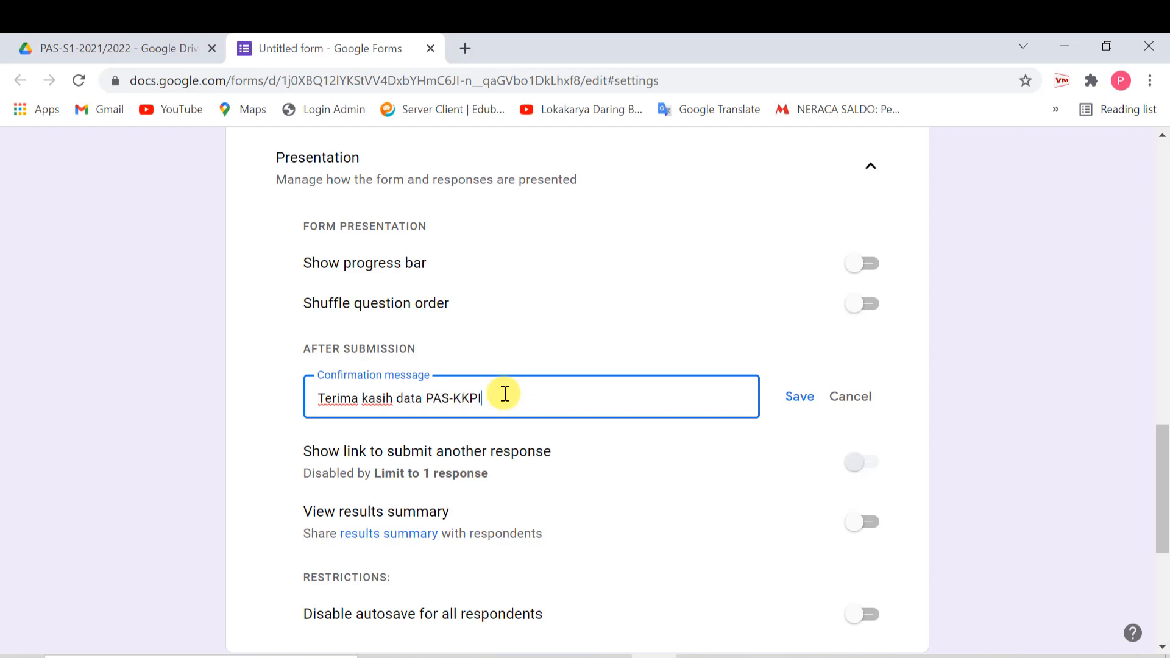
type(" sudah tersimpan.")
left_click(797, 397)
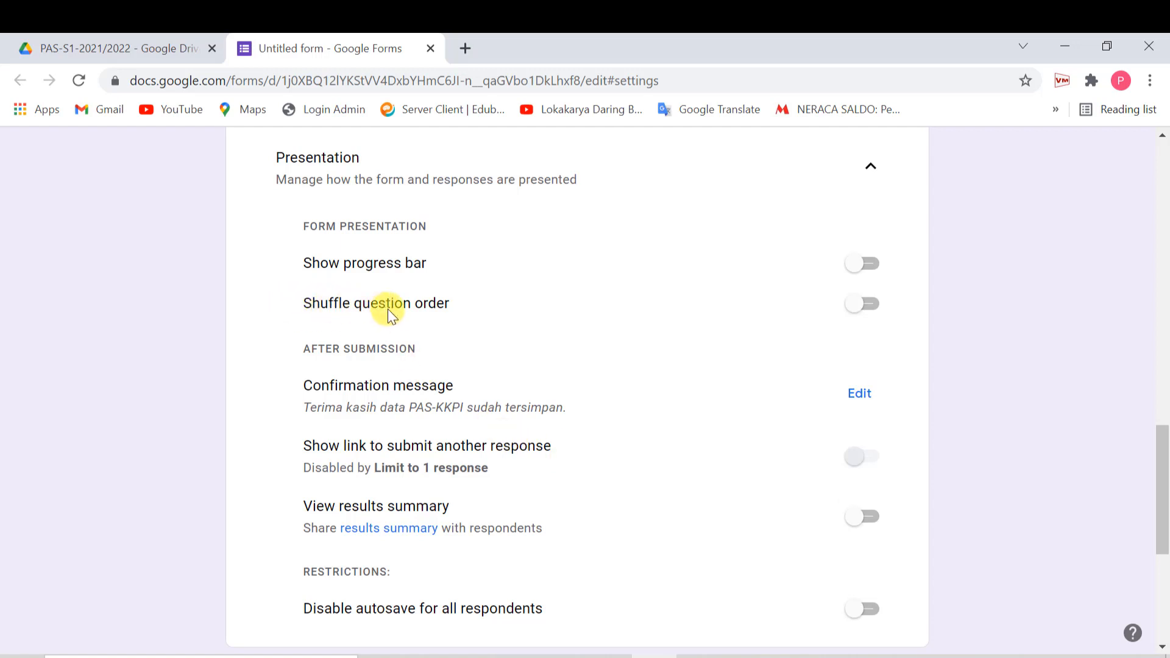
- Turn on Shuffle question order and review the quiz settings
left_click(876, 313)
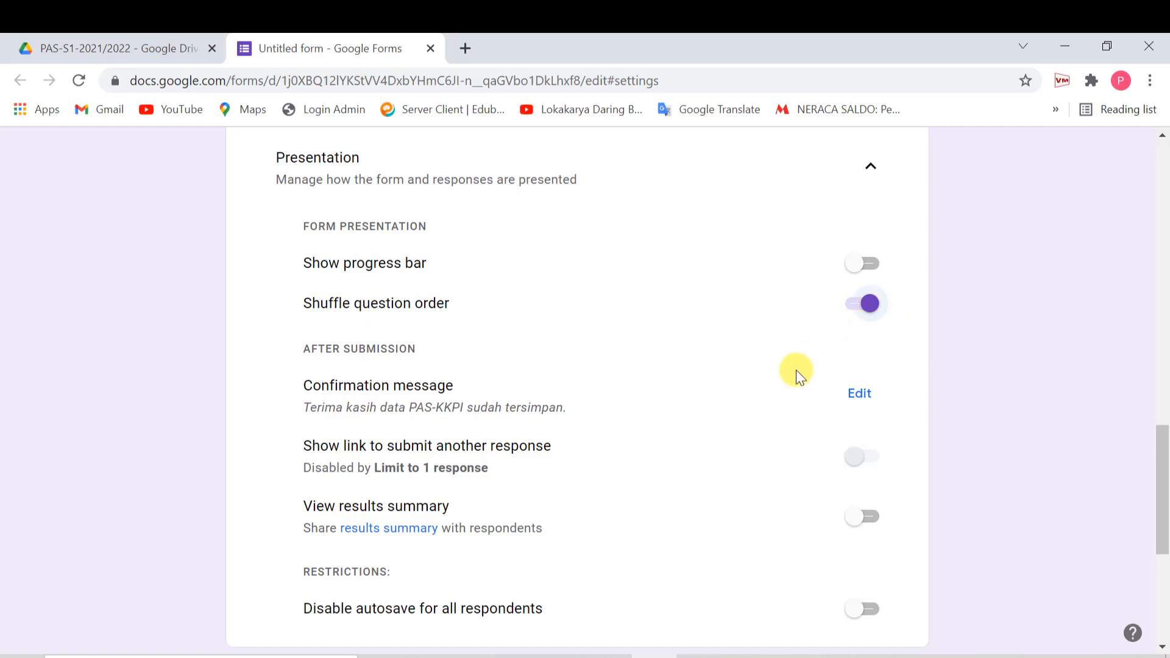
scroll(795, 371, "down", 5)
scroll(796, 373, "down", 1)
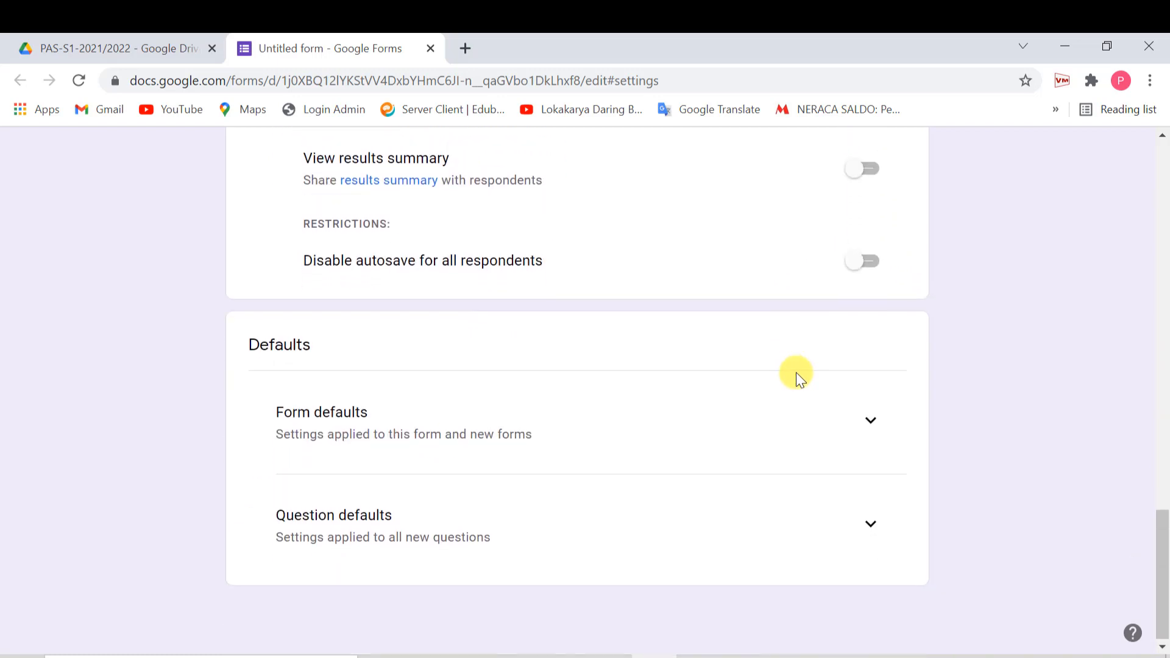
scroll(796, 372, "up", 8)
scroll(796, 372, "up", 1)
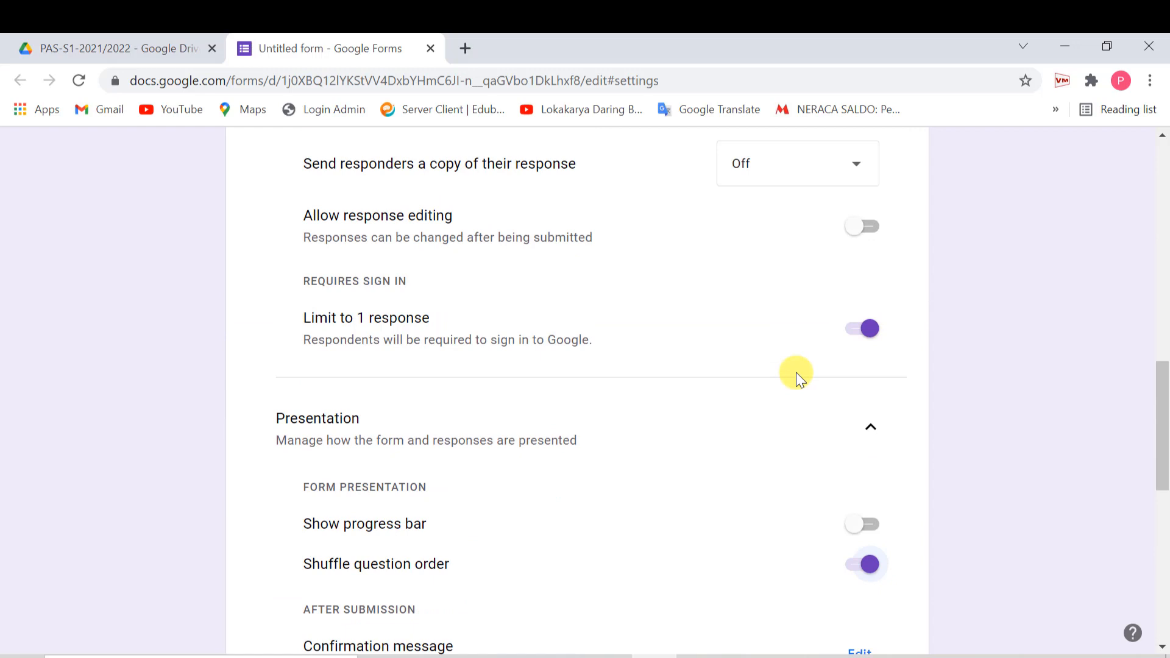
scroll(796, 372, "up", 2)
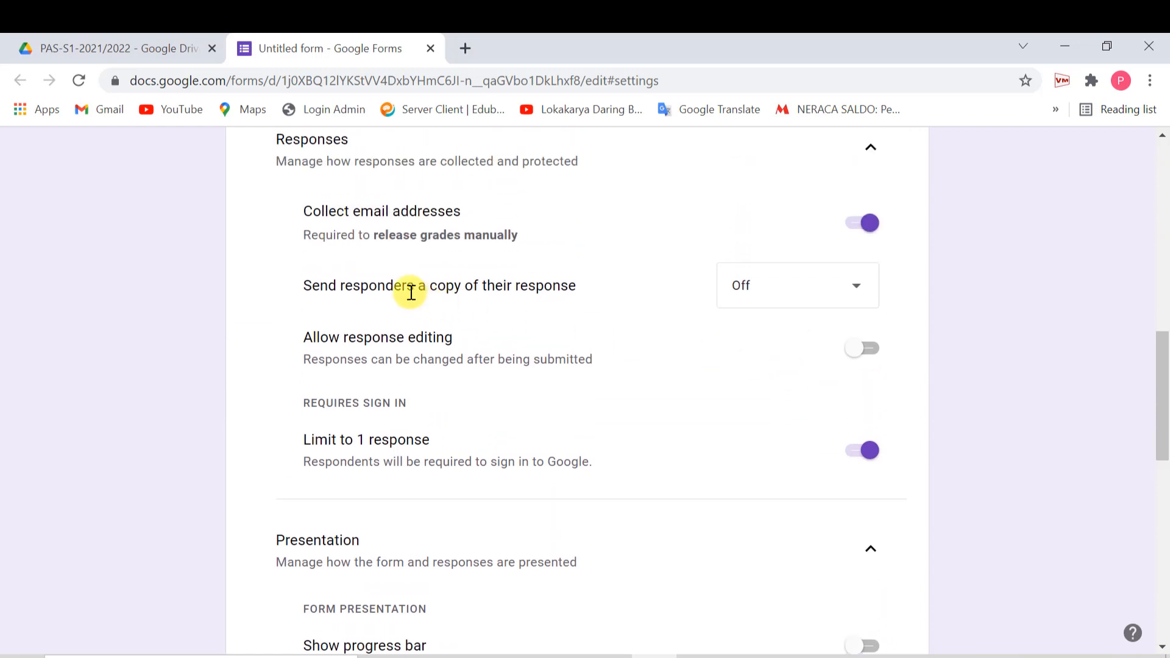
scroll(692, 224, "up", 8)
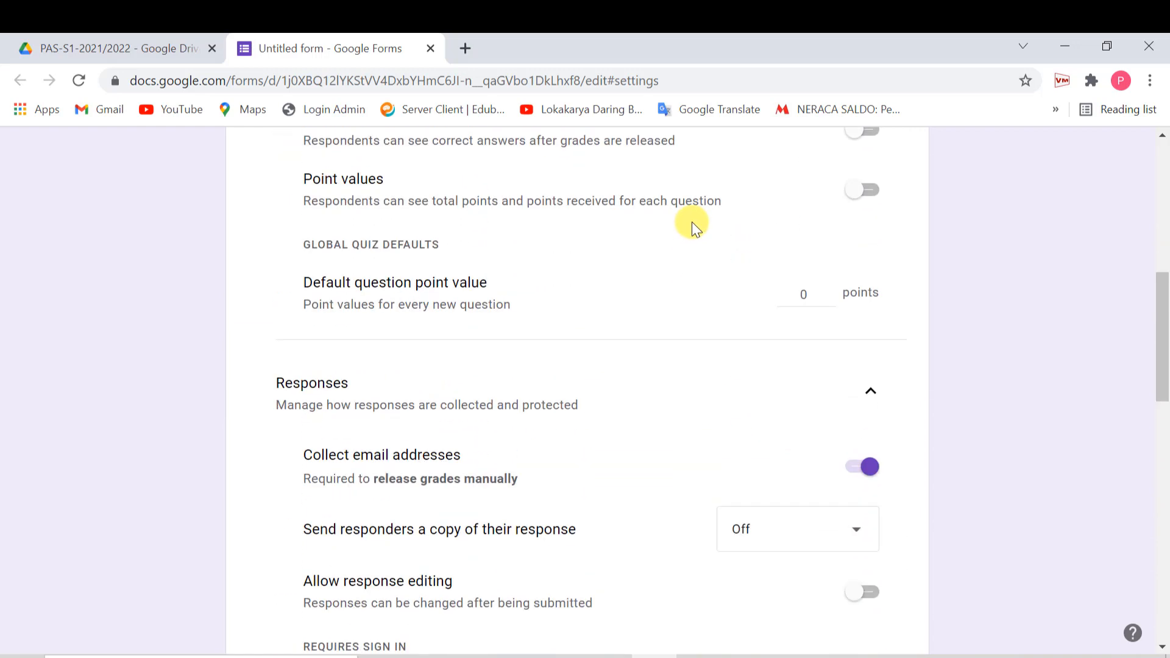
scroll(693, 256, "up", 5)
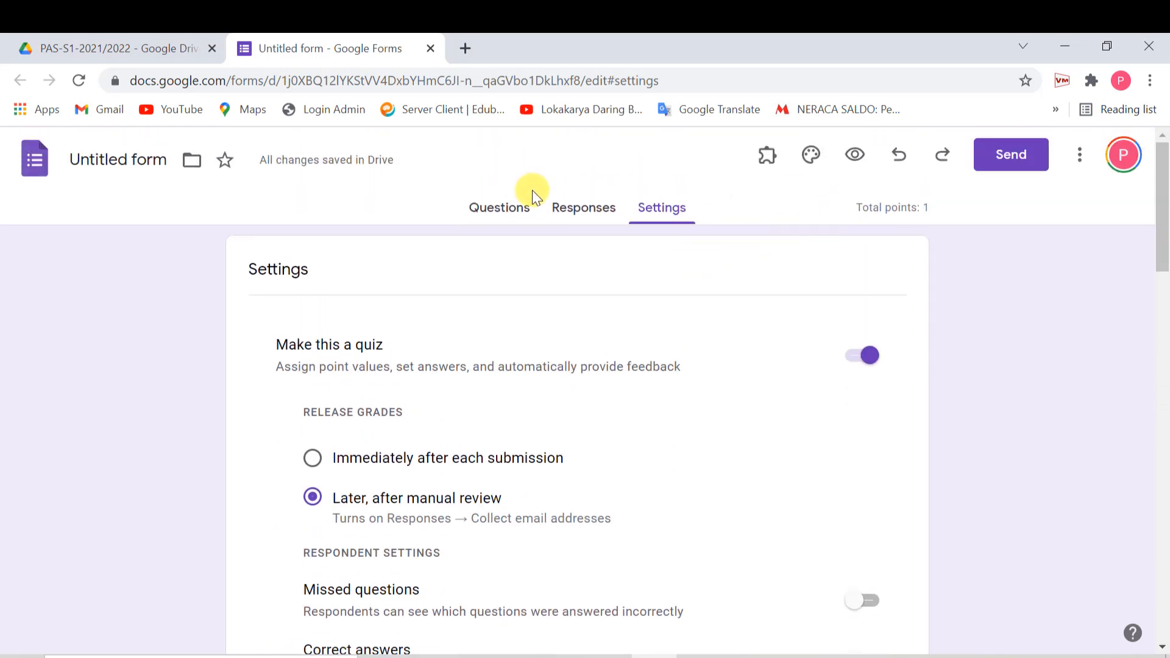
- Recheck the settings once more and return to the form's Questions page
left_click(516, 216)
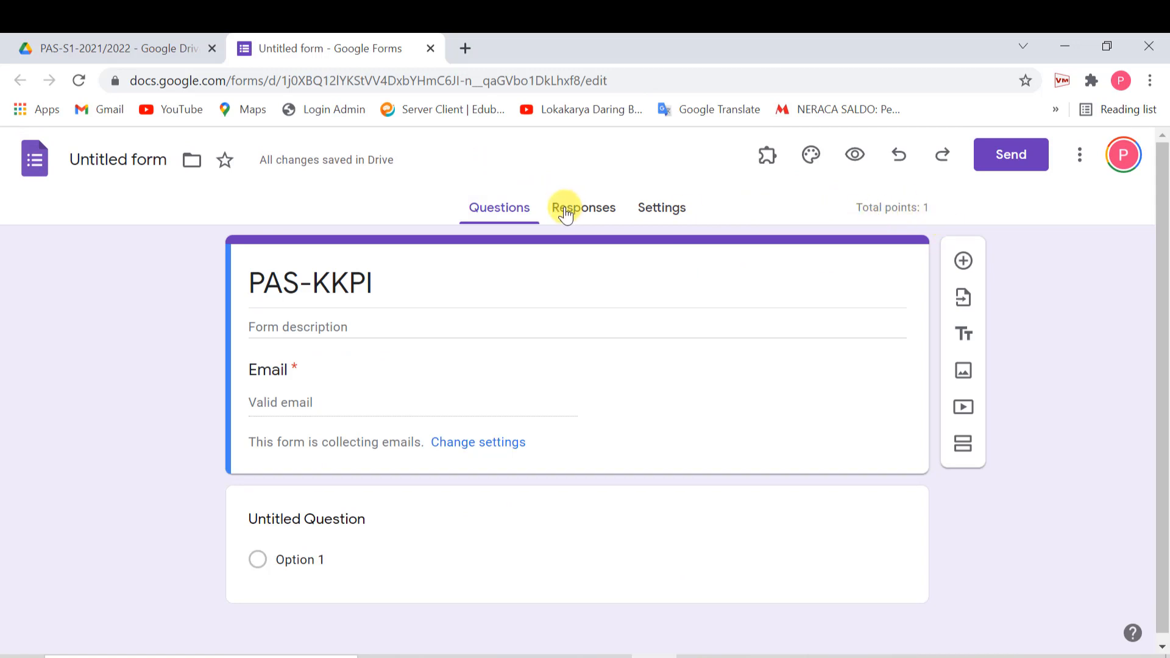
left_click(677, 213)
scroll(585, 436, "down", 7)
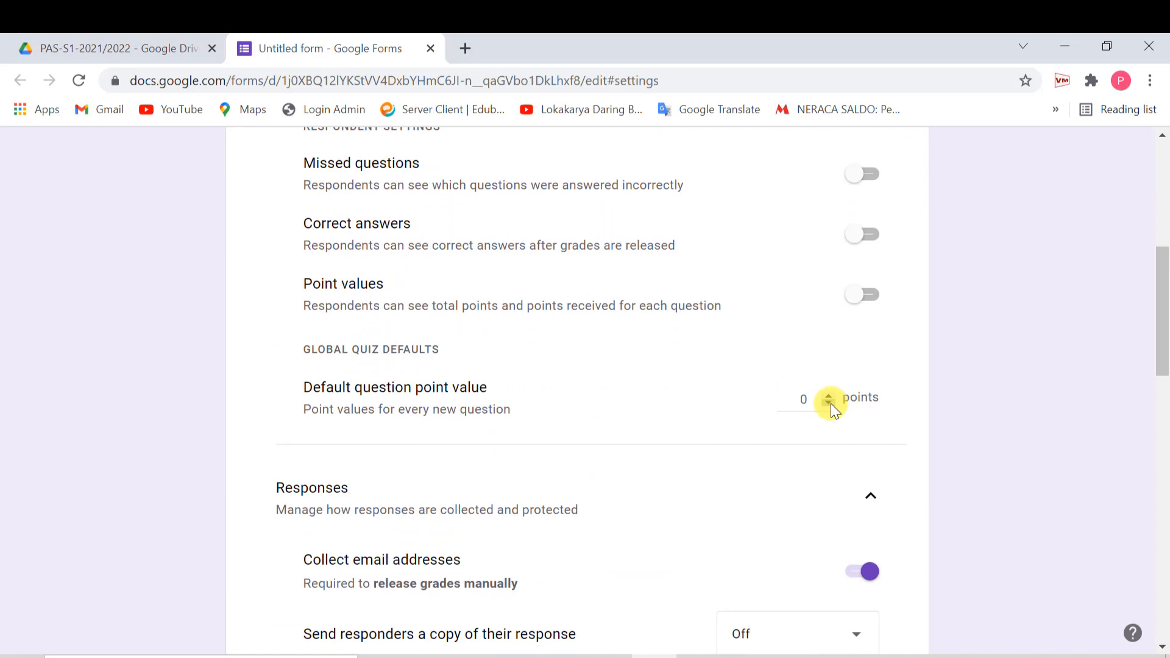
scroll(828, 405, "up", 7)
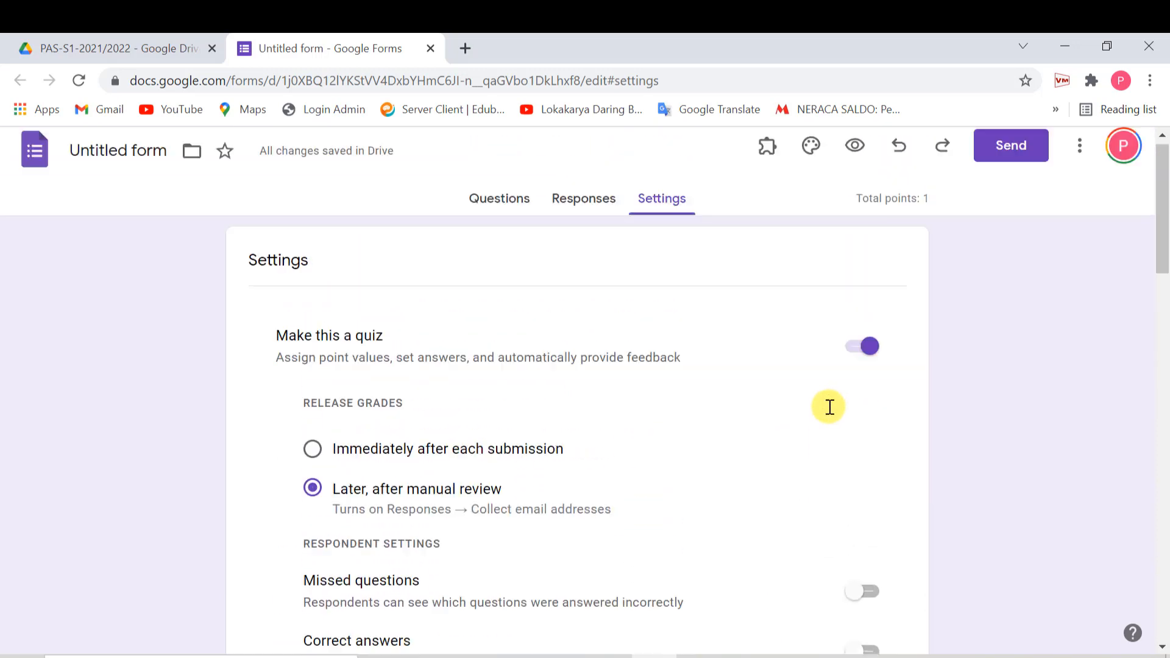
left_click(499, 210)
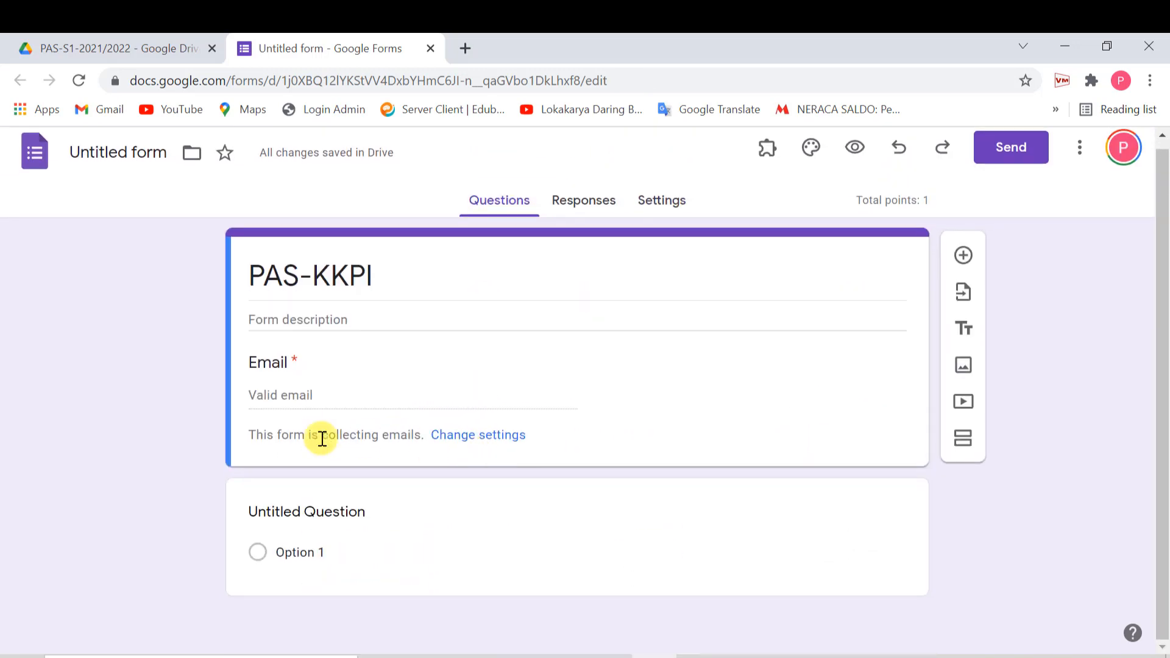
- Add a new question and set its answer-key points to 0
left_click(316, 511)
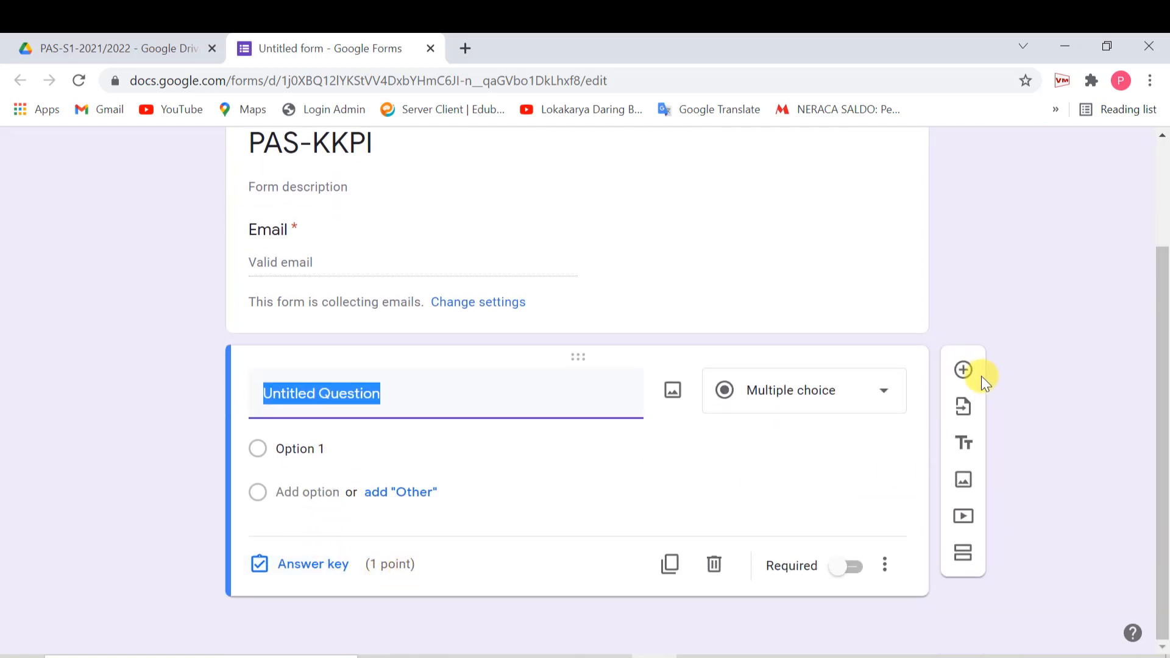
left_click(964, 372)
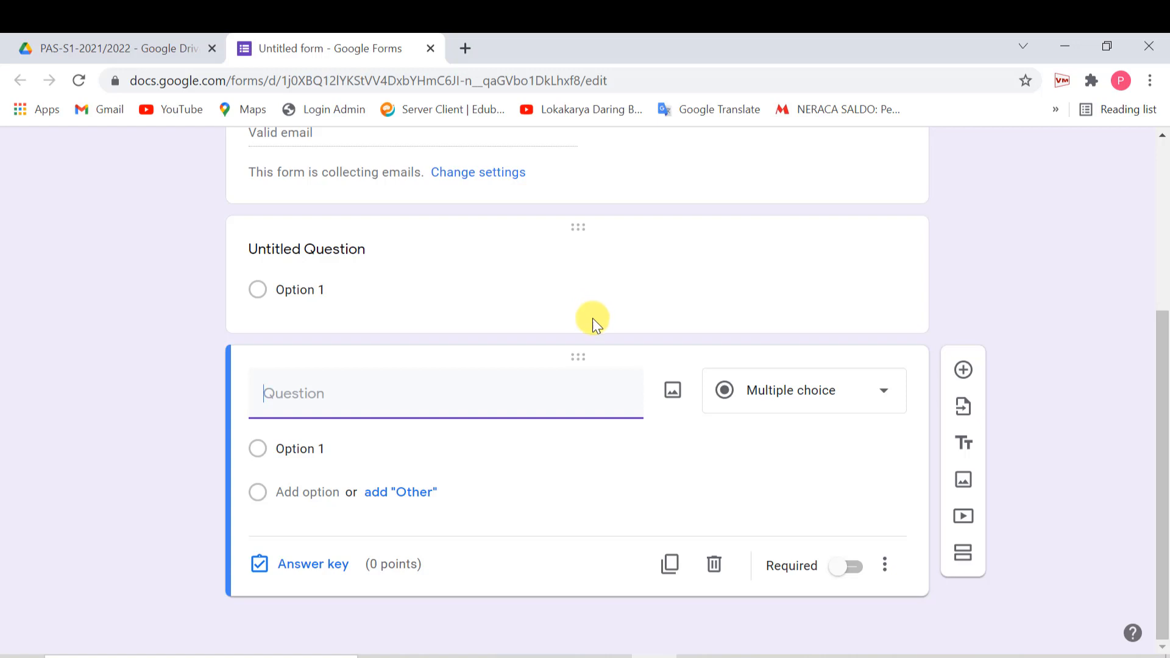
left_click(324, 252)
left_click(316, 434)
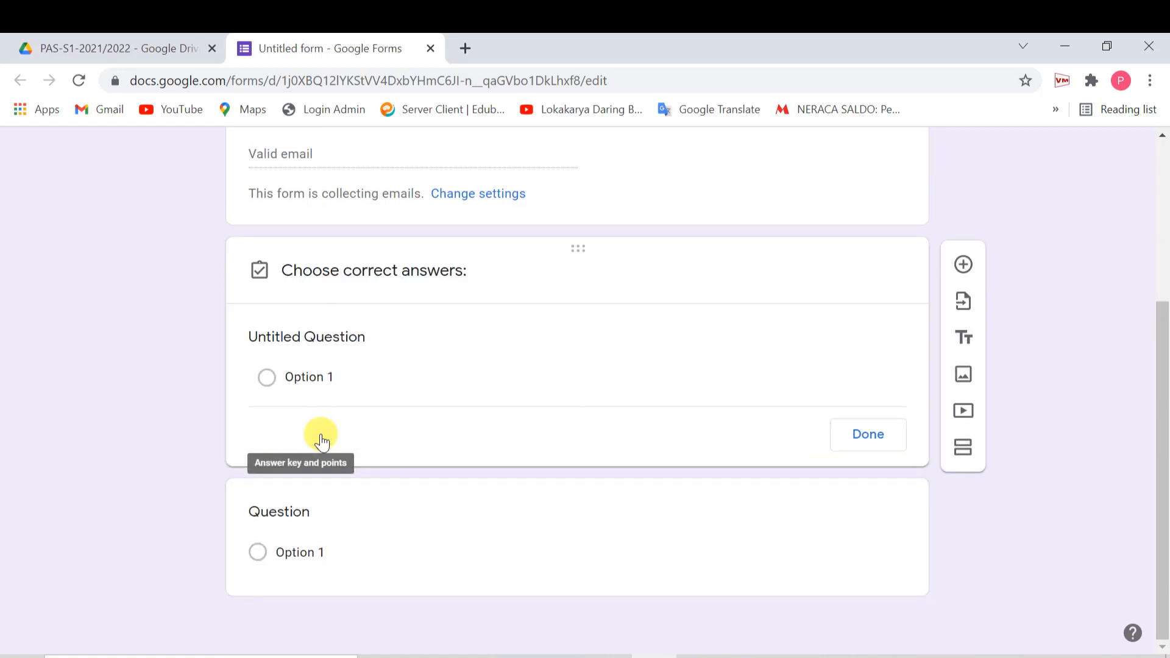
left_click(856, 343)
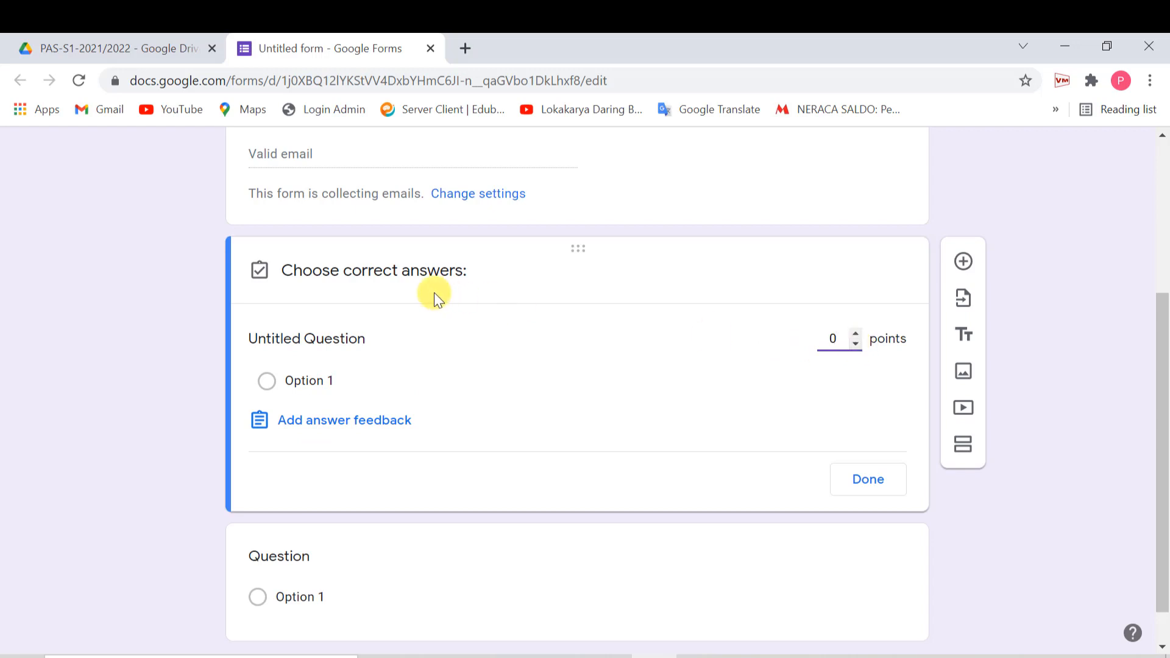
left_click(867, 479)
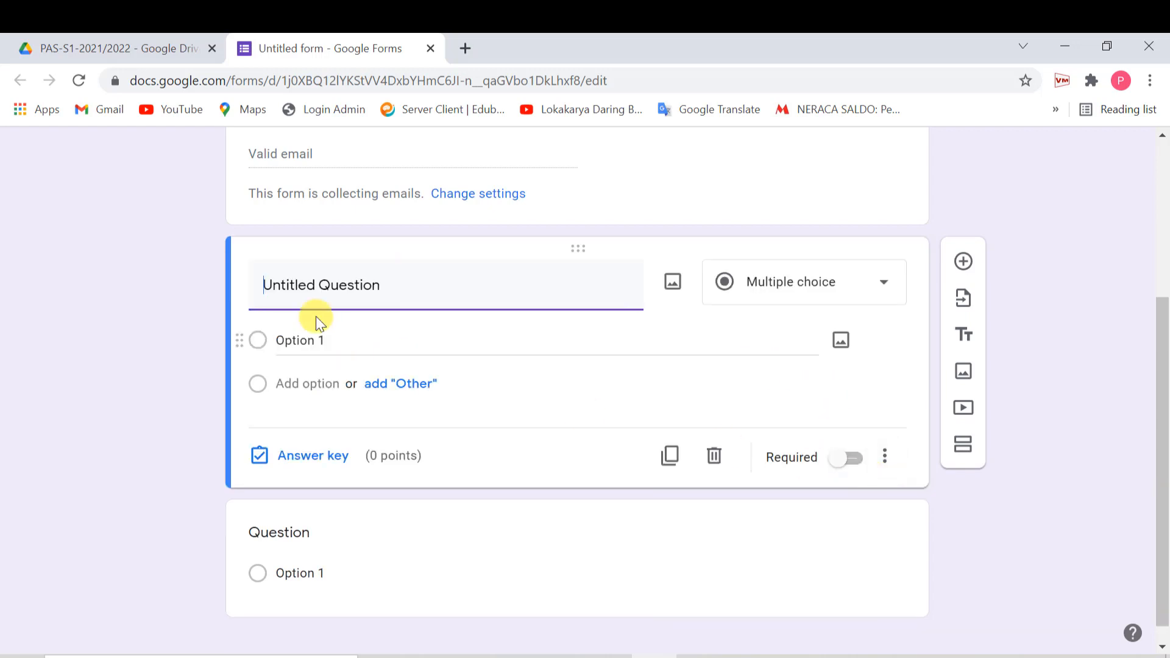
- Retitle the question 'Nama Siswa' and make it required
left_click_drag(379, 291, 125, 289)
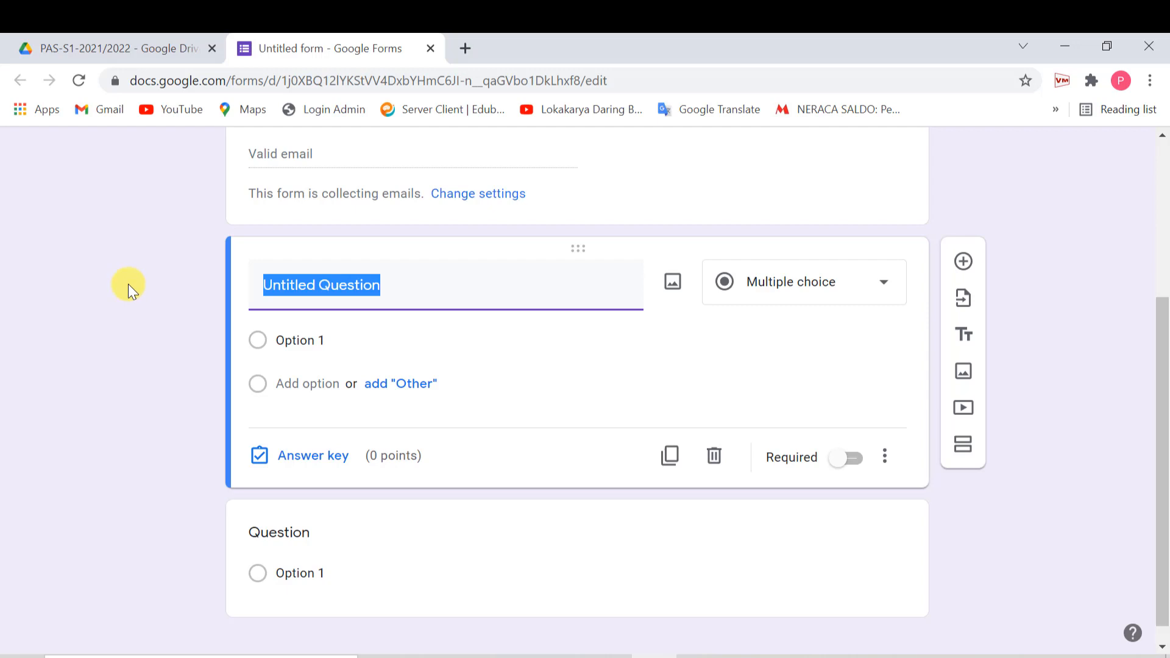
type("Nama Siswa")
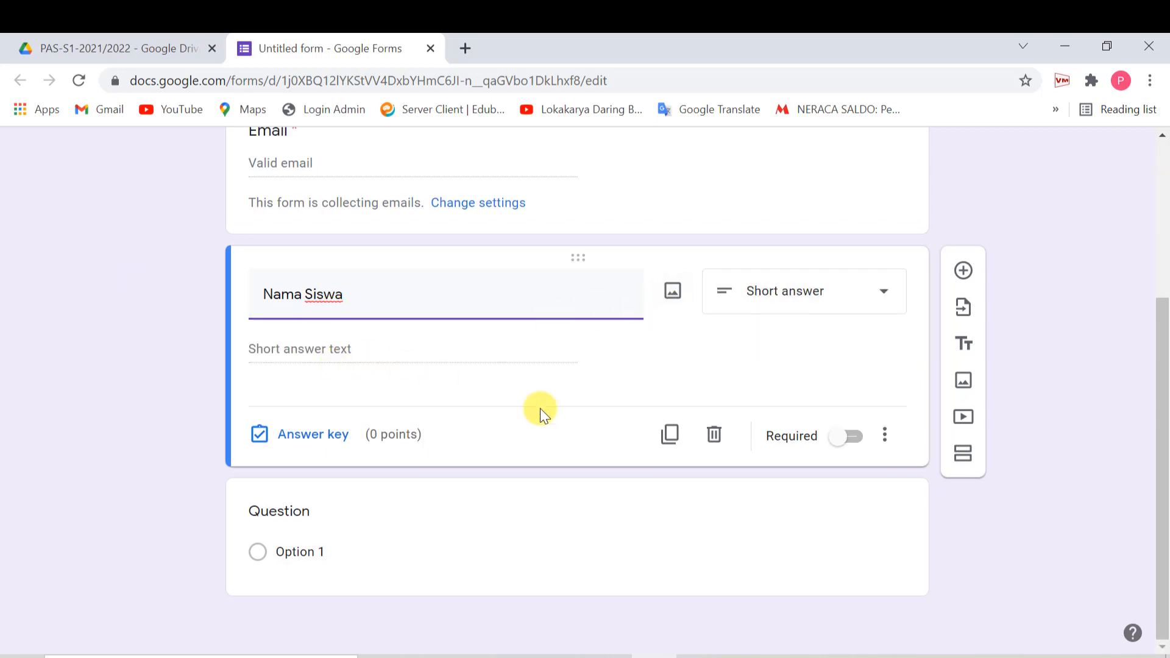
left_click(853, 437)
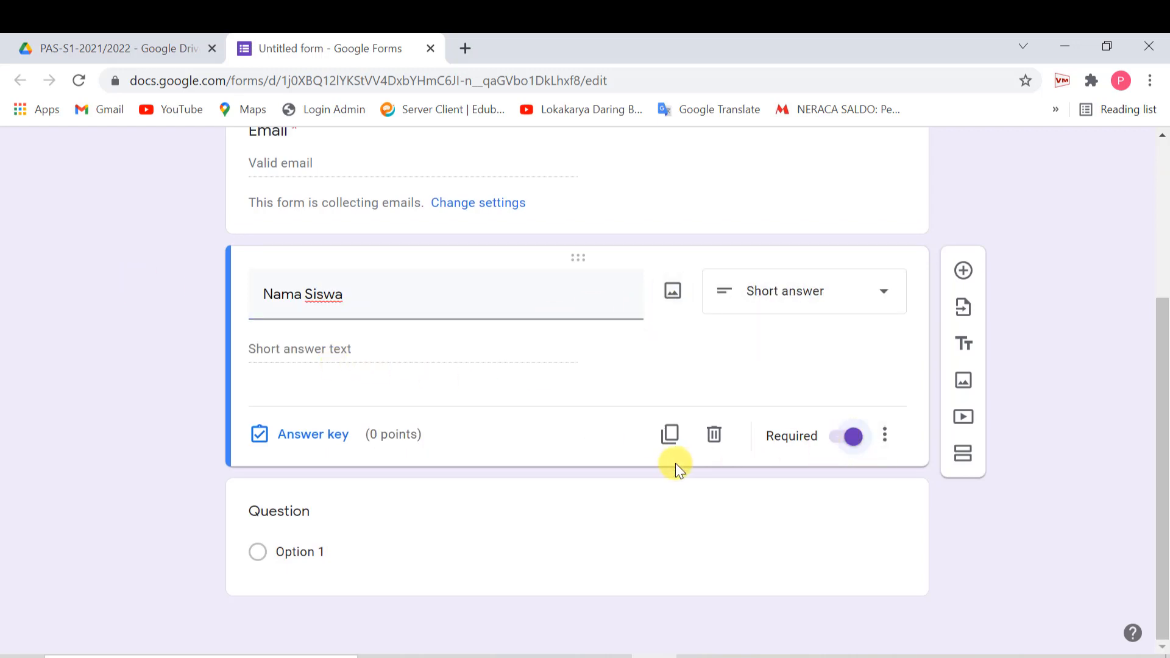
left_click(313, 514)
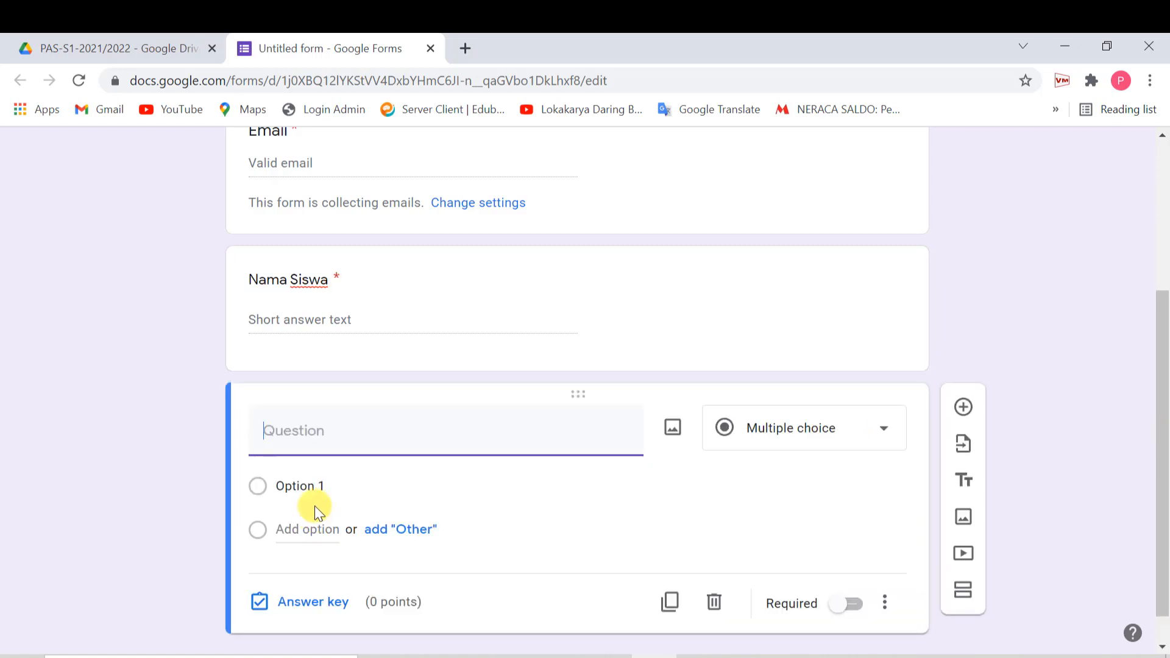
- Title the question 'Kelas' with options XI - AKL and XI - OTKP, and make it required
type("Kelas")
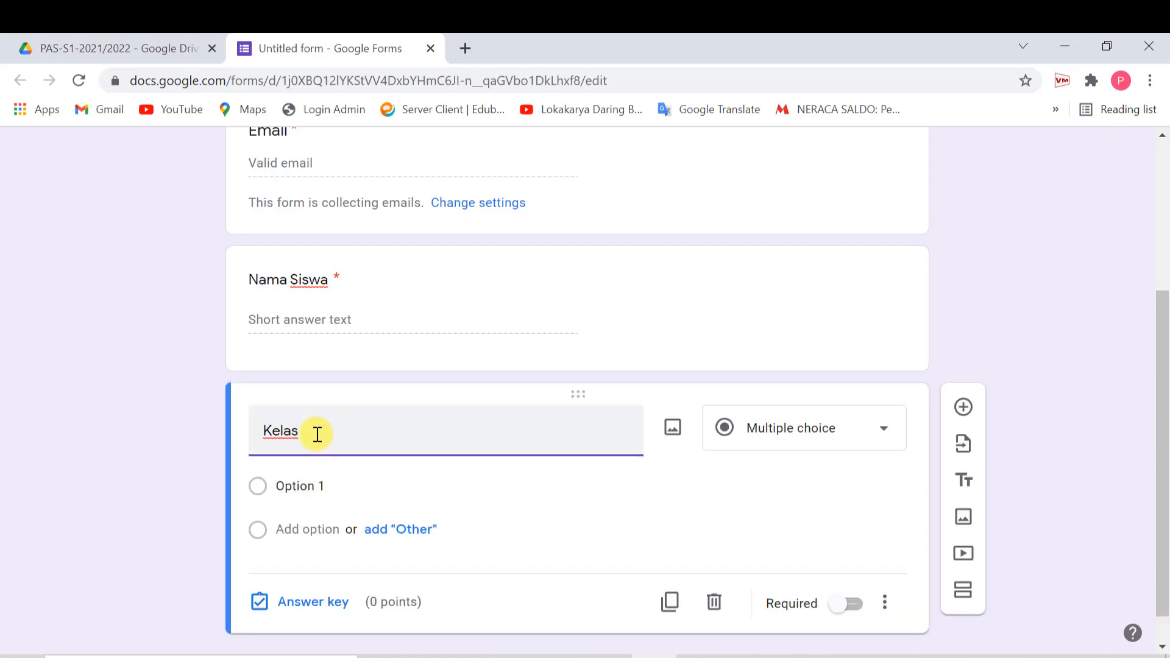
left_click(324, 486)
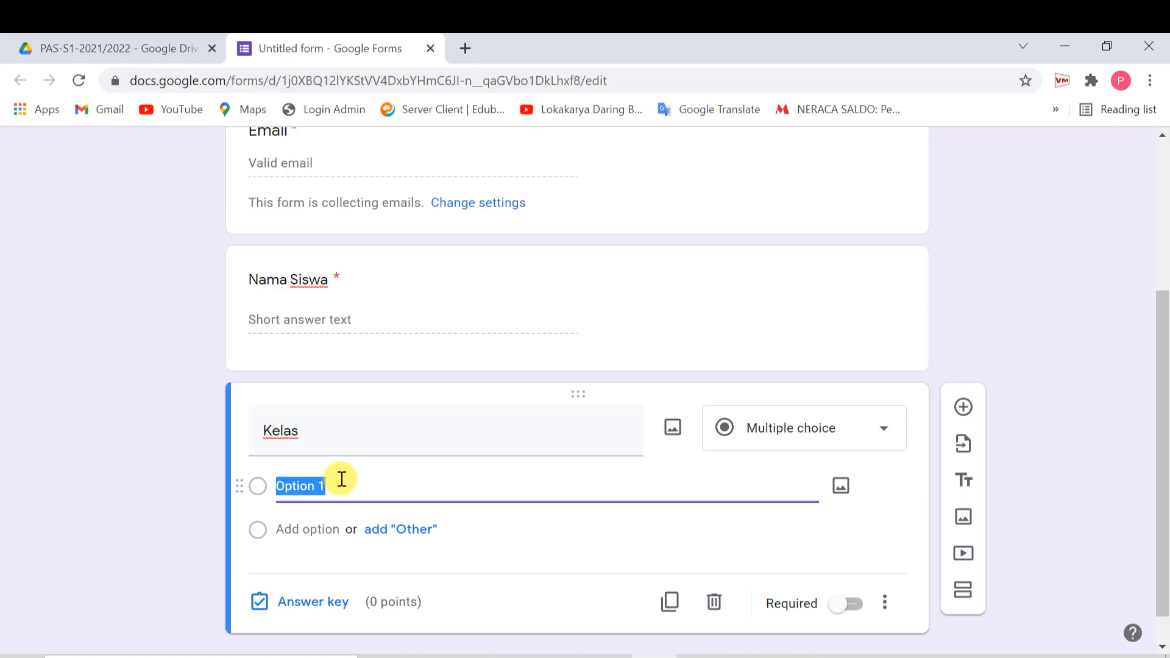
type("X")
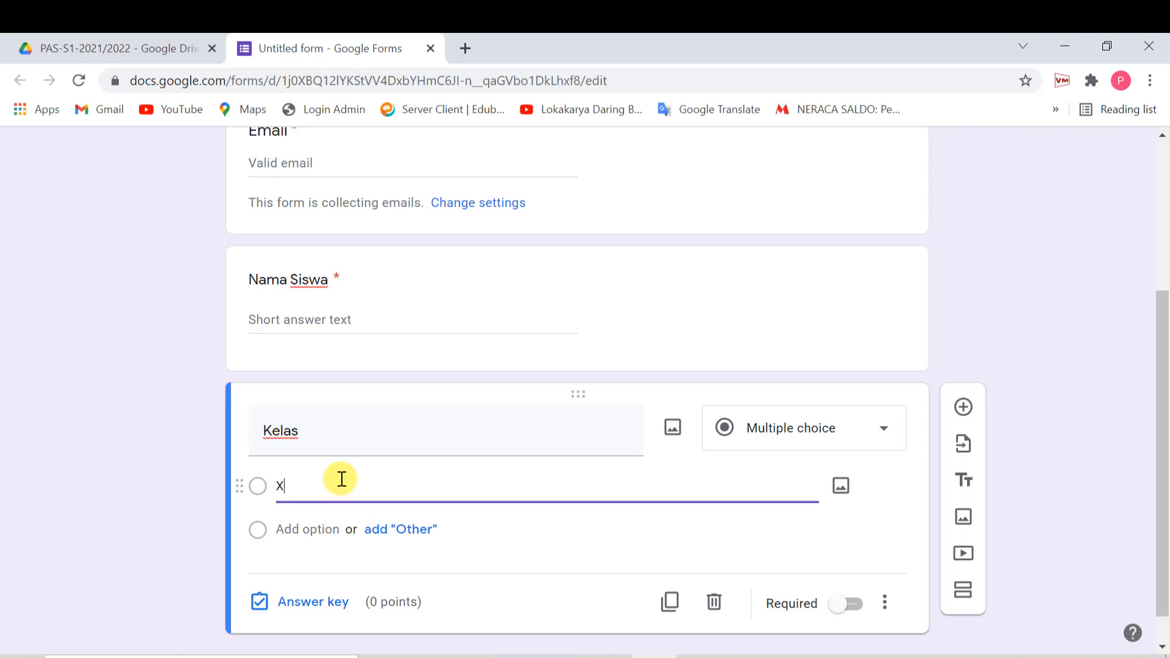
type("I - AKL")
left_click(304, 529)
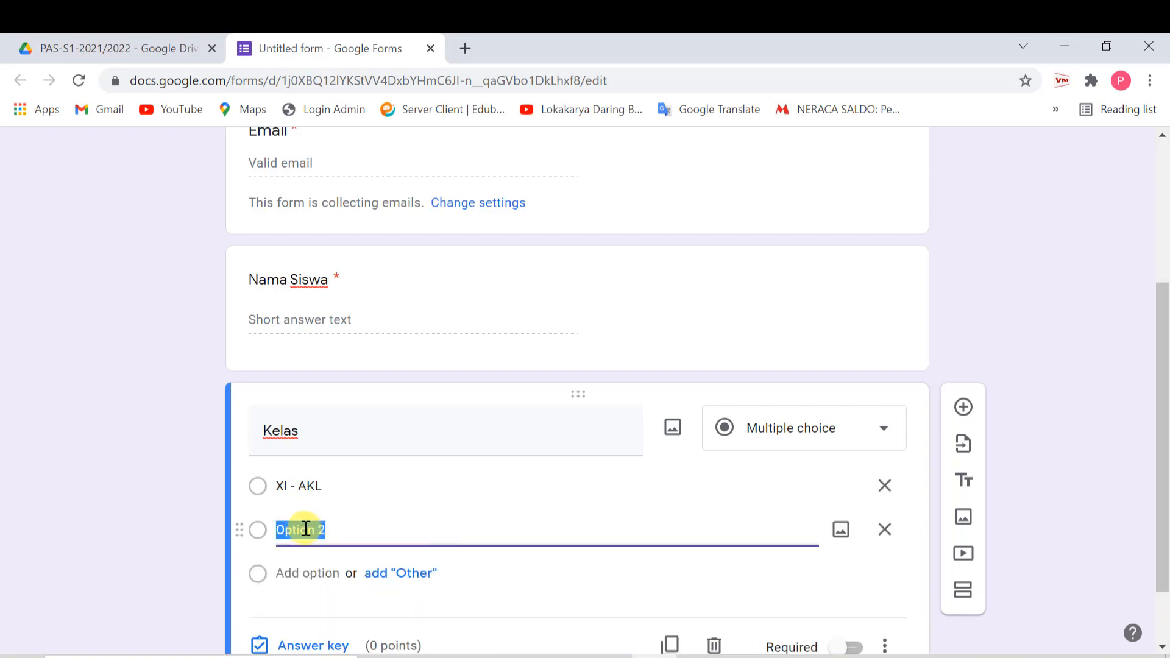
type("XI - OTKP")
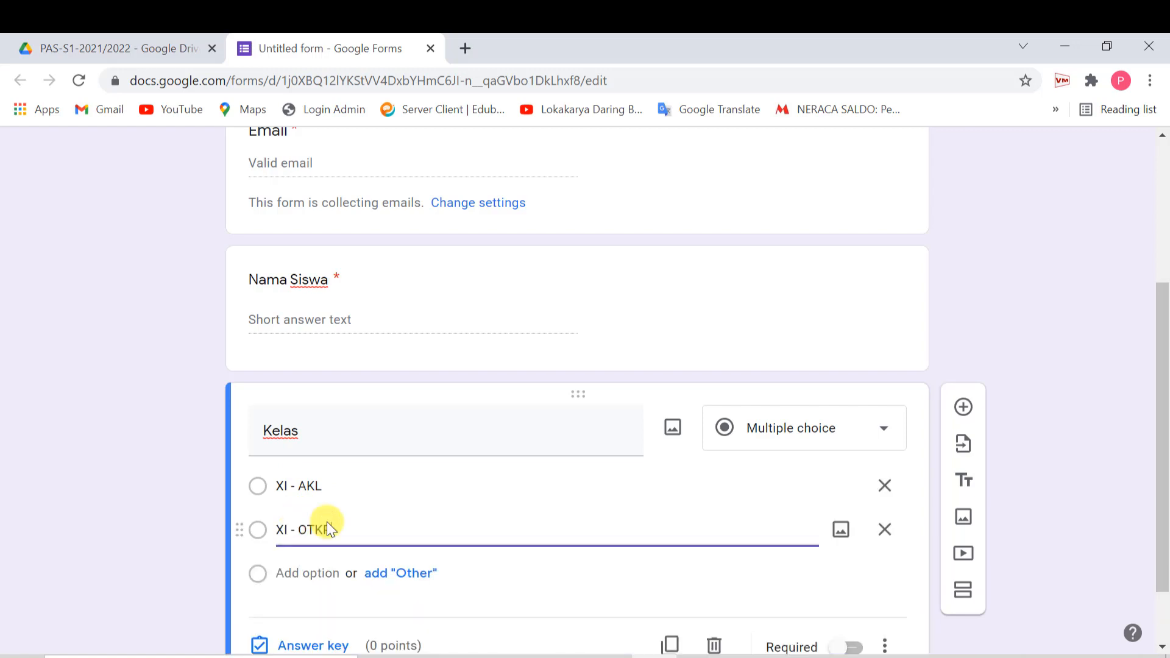
scroll(474, 551, "down", 2)
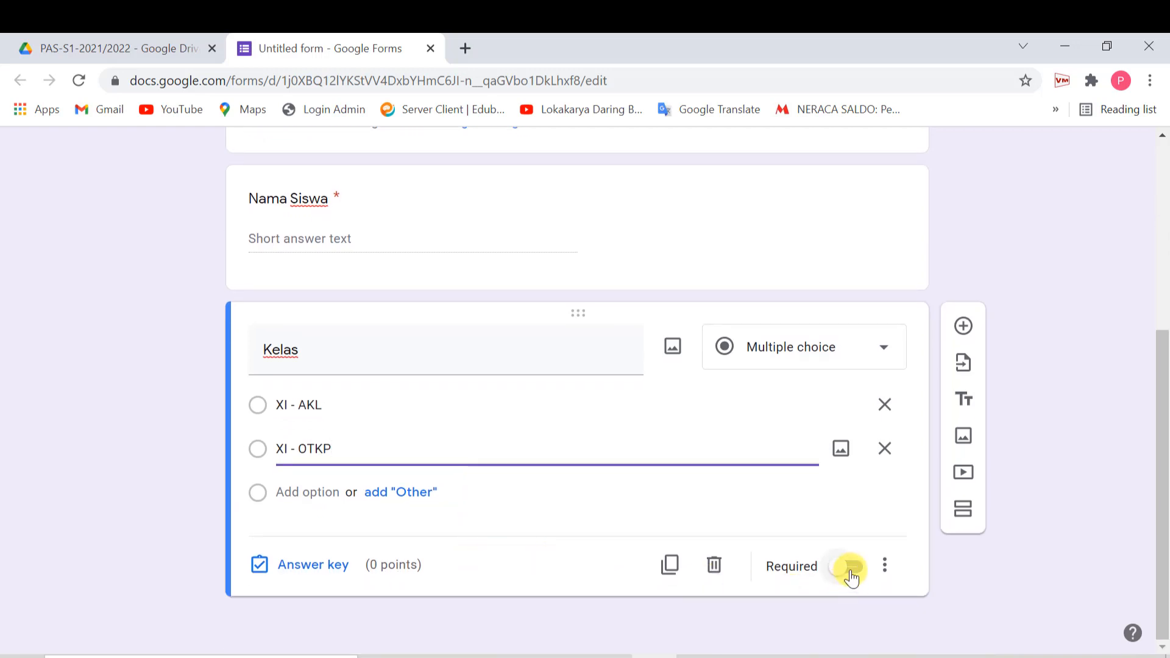
left_click(850, 567)
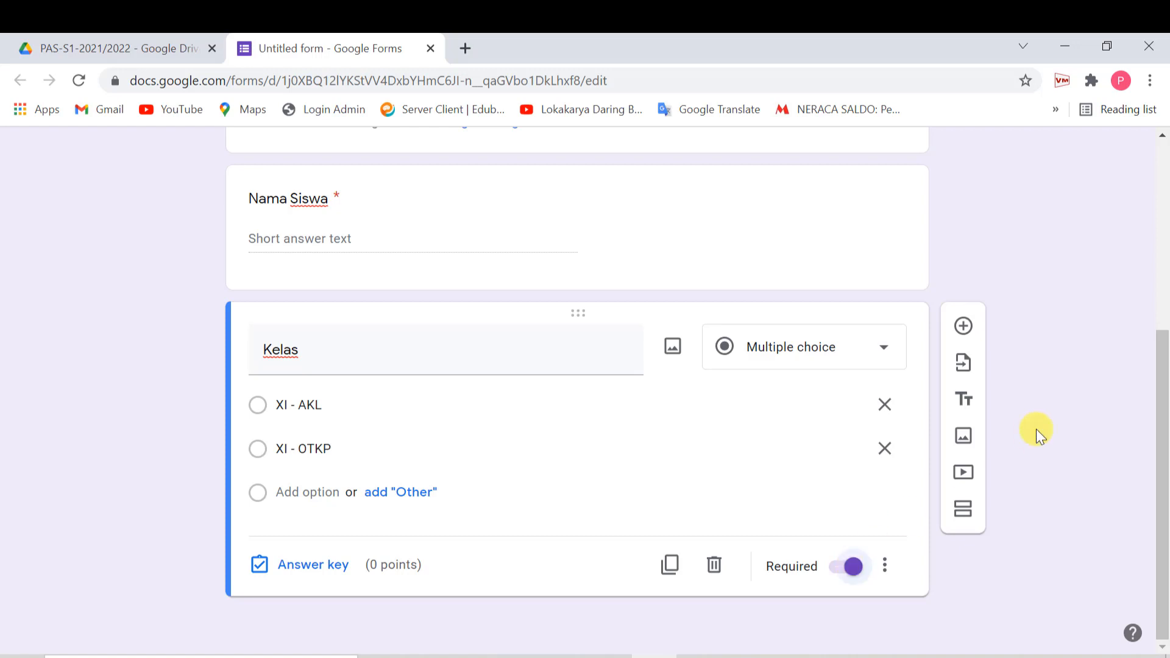
left_click(963, 326)
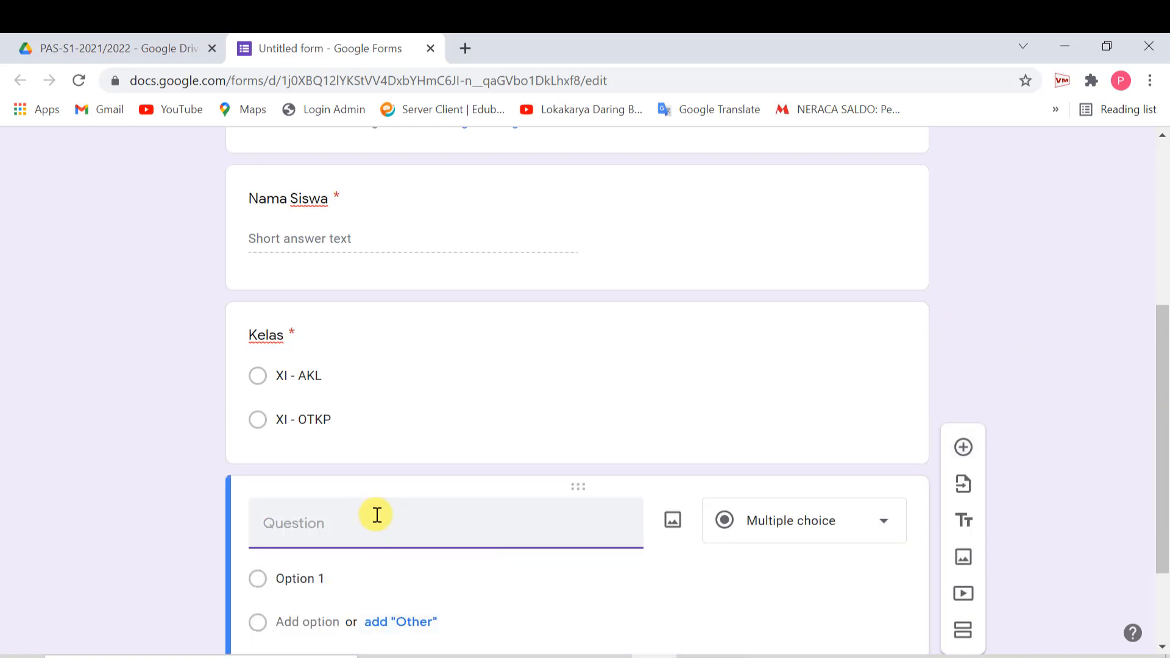
- Title the question 'Nomor Absen' and change its type to Dropdown
type("nOMOR")
key("BackSpace")
key("BackSpace")
key("BackSpace")
key("BackSpace")
key("BackSpace")
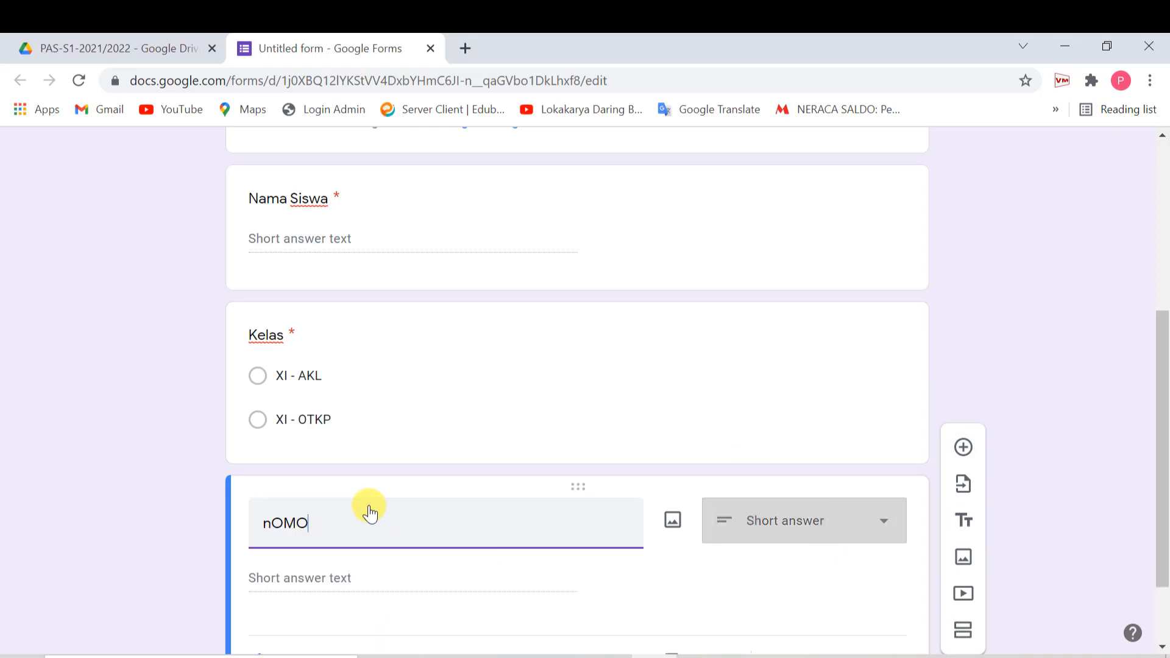
type("Nomr")
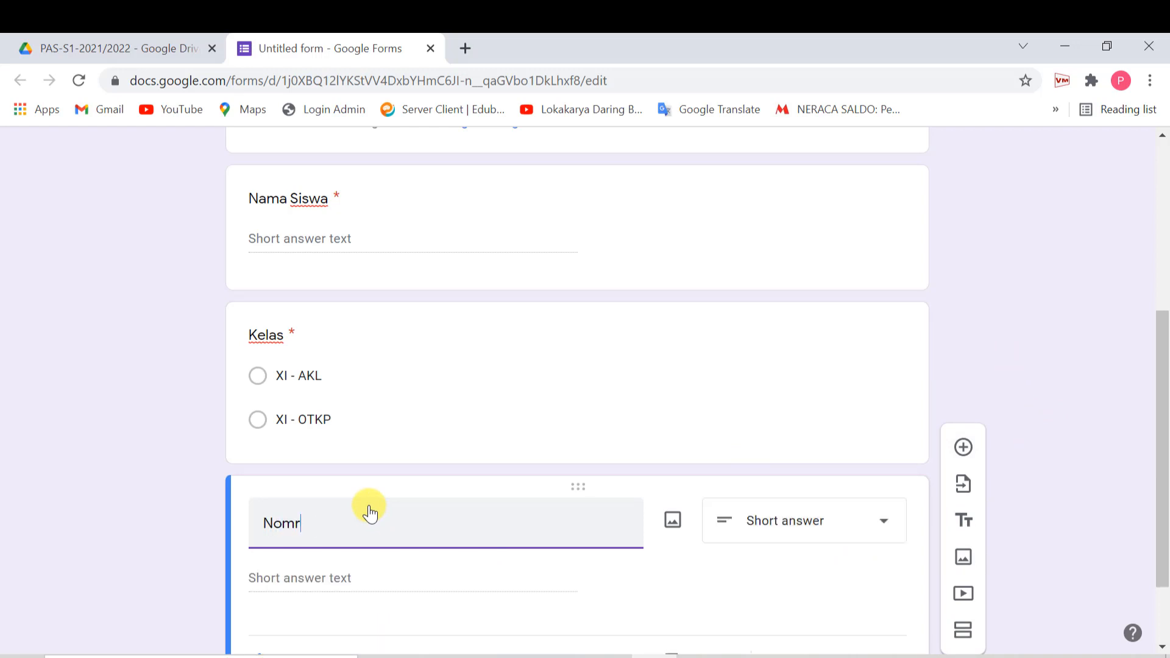
key("BackSpace")
type("or Absen")
left_click(831, 525)
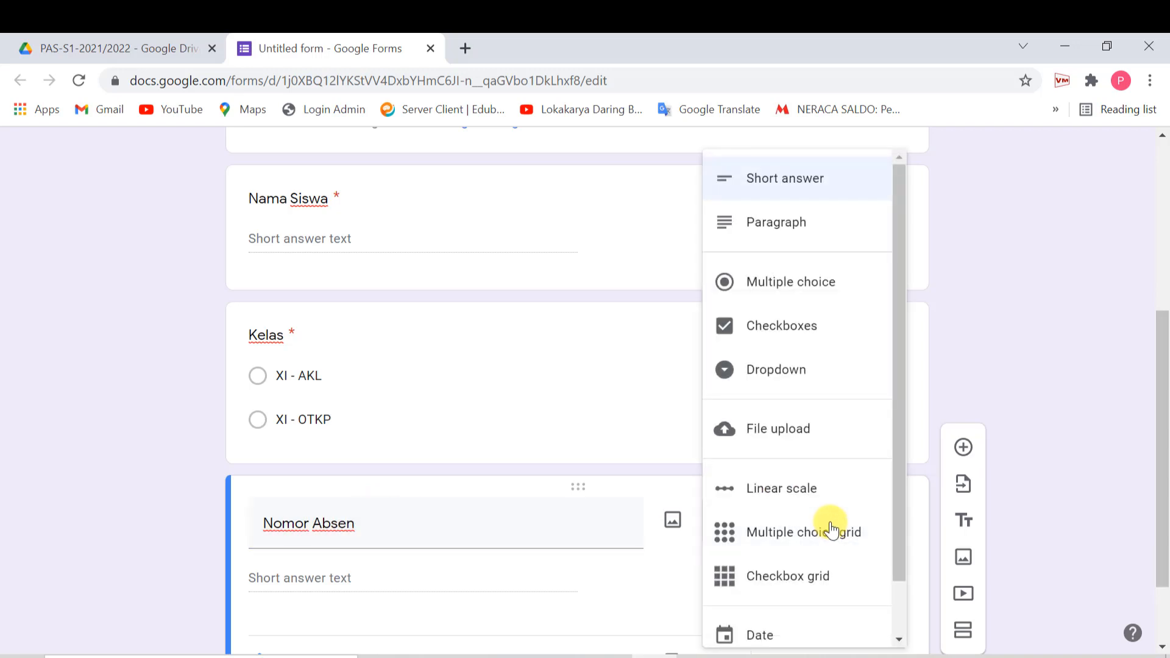
left_click(788, 372)
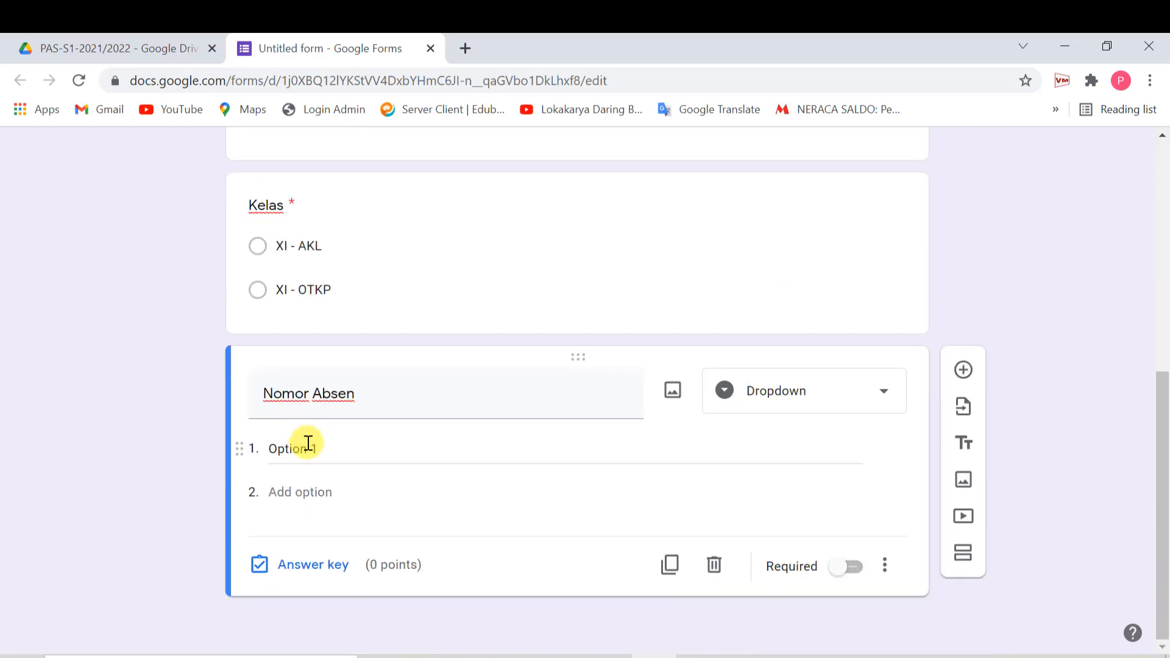
- Fill the dropdown with options 1 through 10 and make the question required
left_click(309, 443)
type("1")
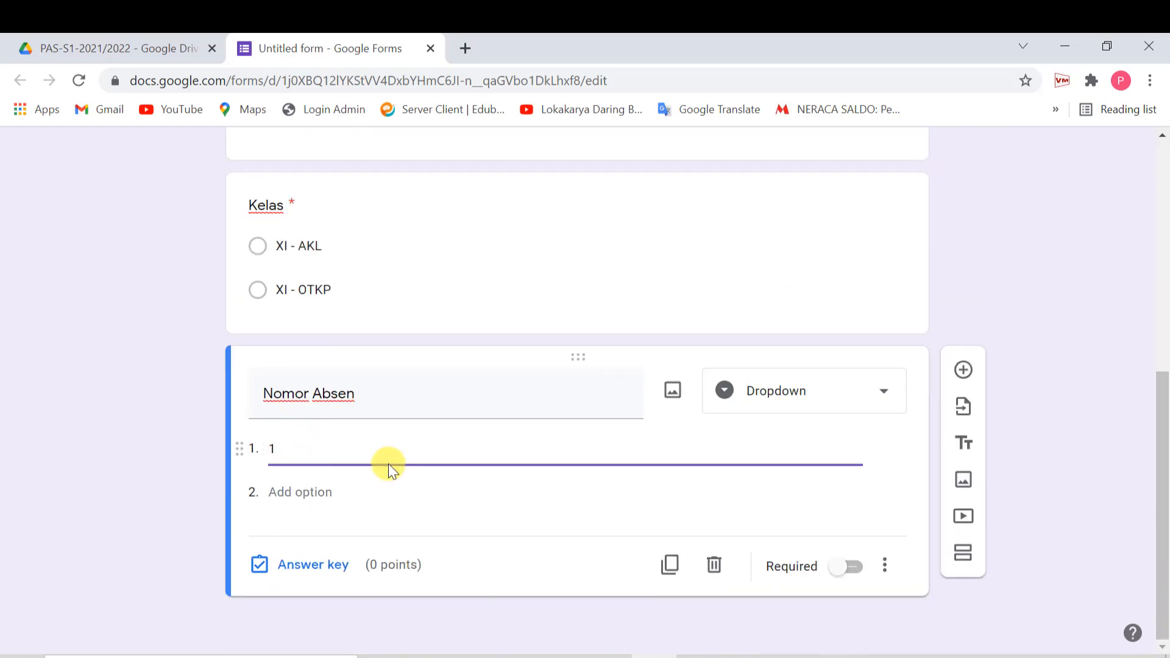
left_click(341, 441)
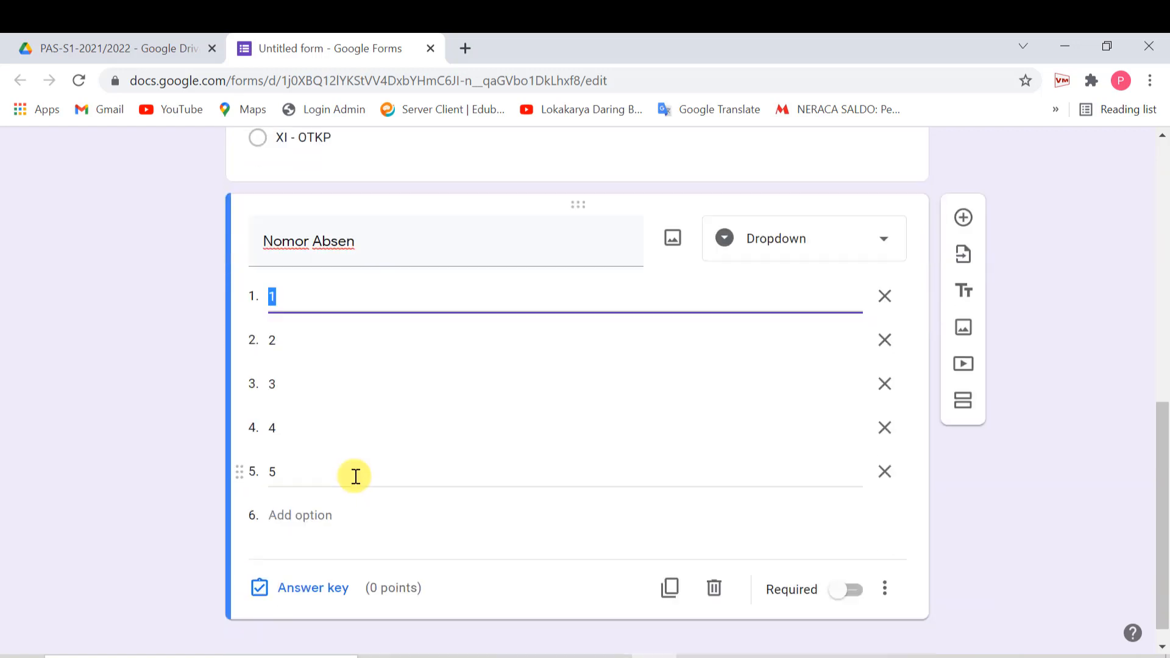
left_click(321, 488)
type("6")
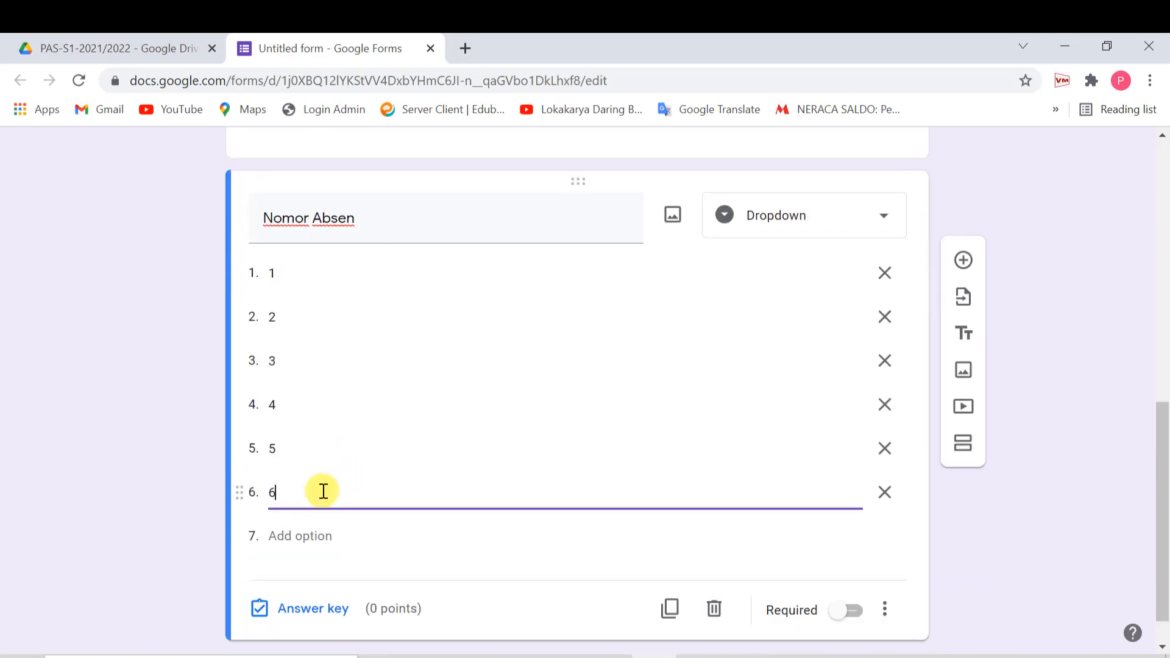
key("Return")
type("7")
key("Return")
type("8")
key("Return")
type("9")
key("Return")
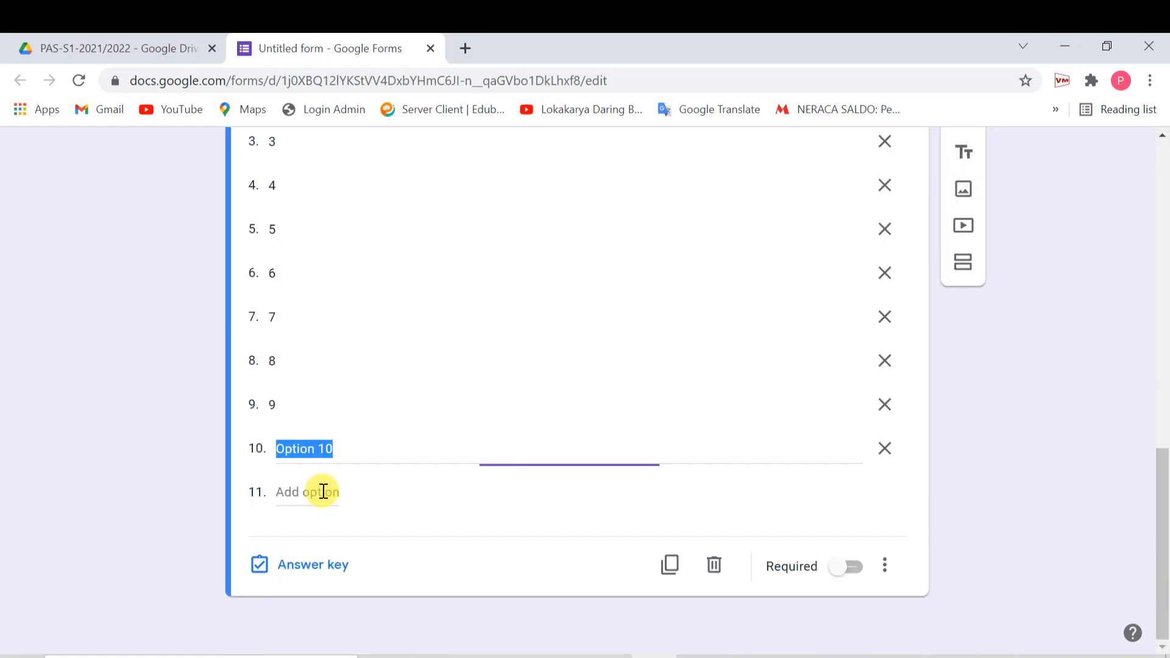
type("10")
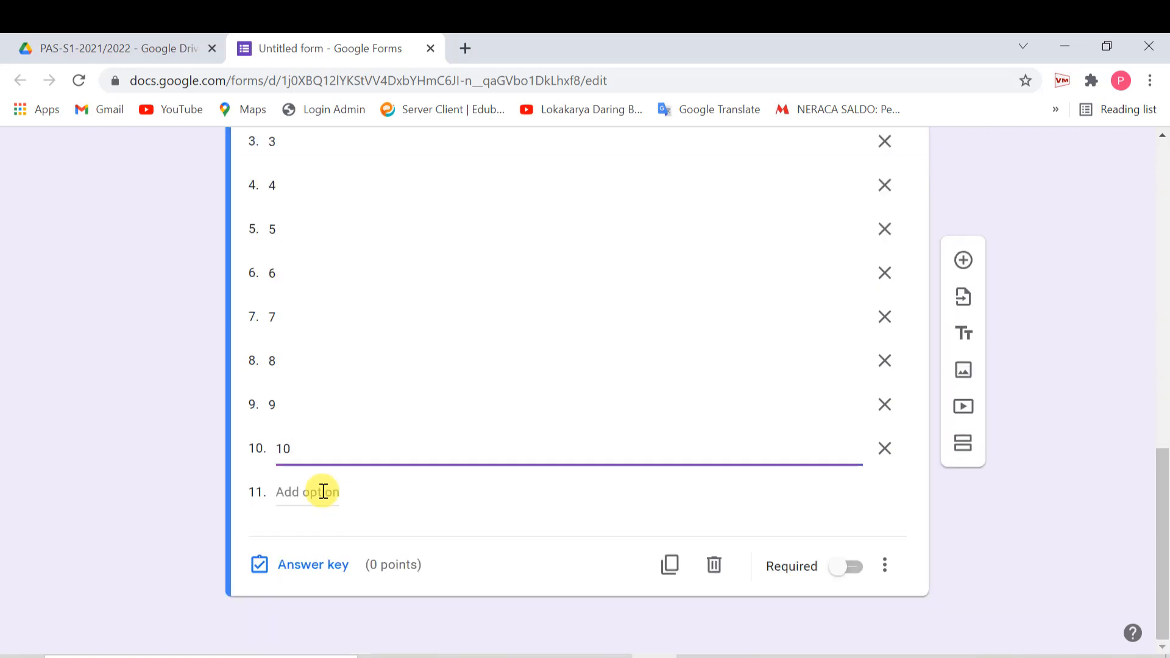
left_click(849, 567)
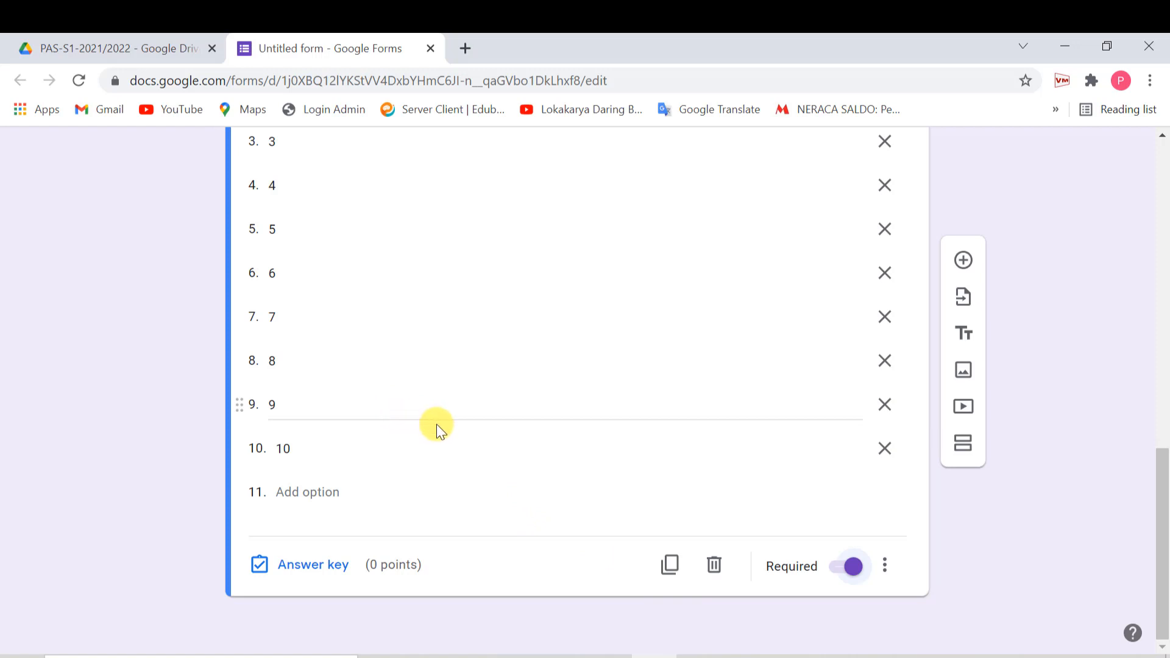
left_click(964, 262)
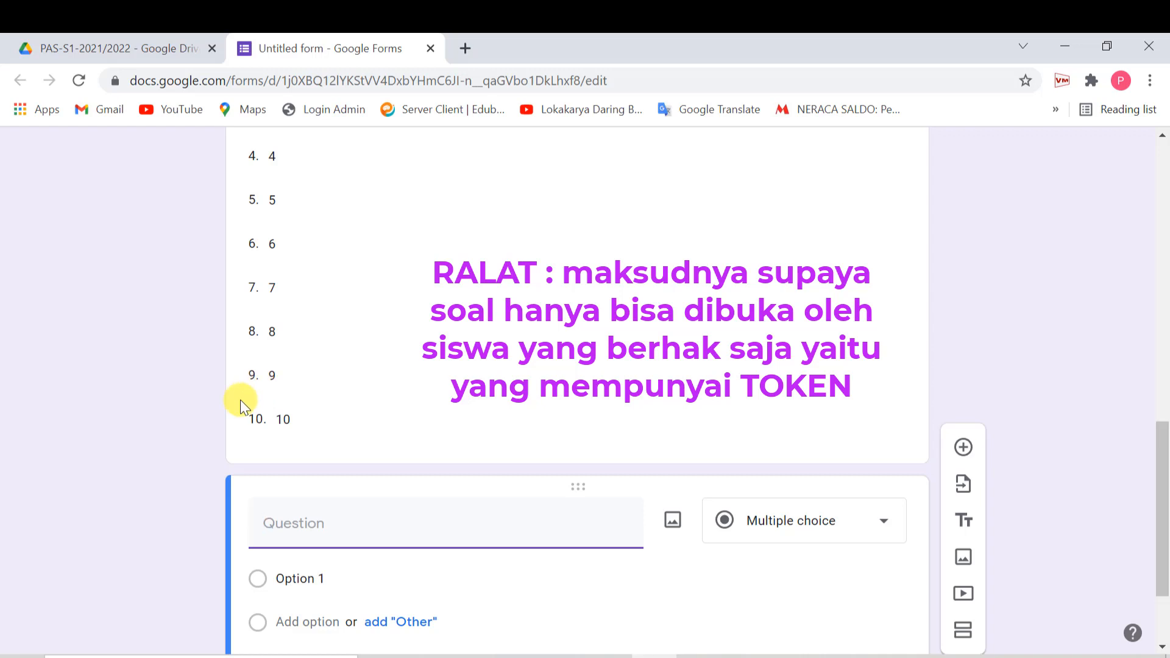
- Title the question 'Token', make it required, and turn on response validation
type("Token")
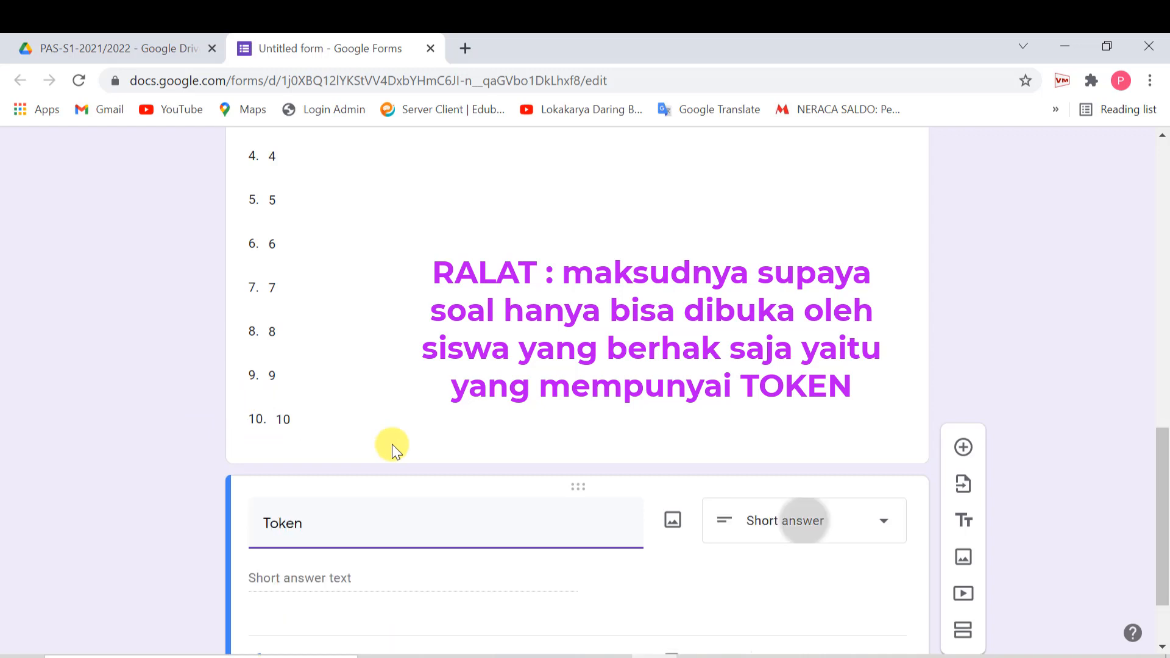
scroll(811, 532, "down", 2)
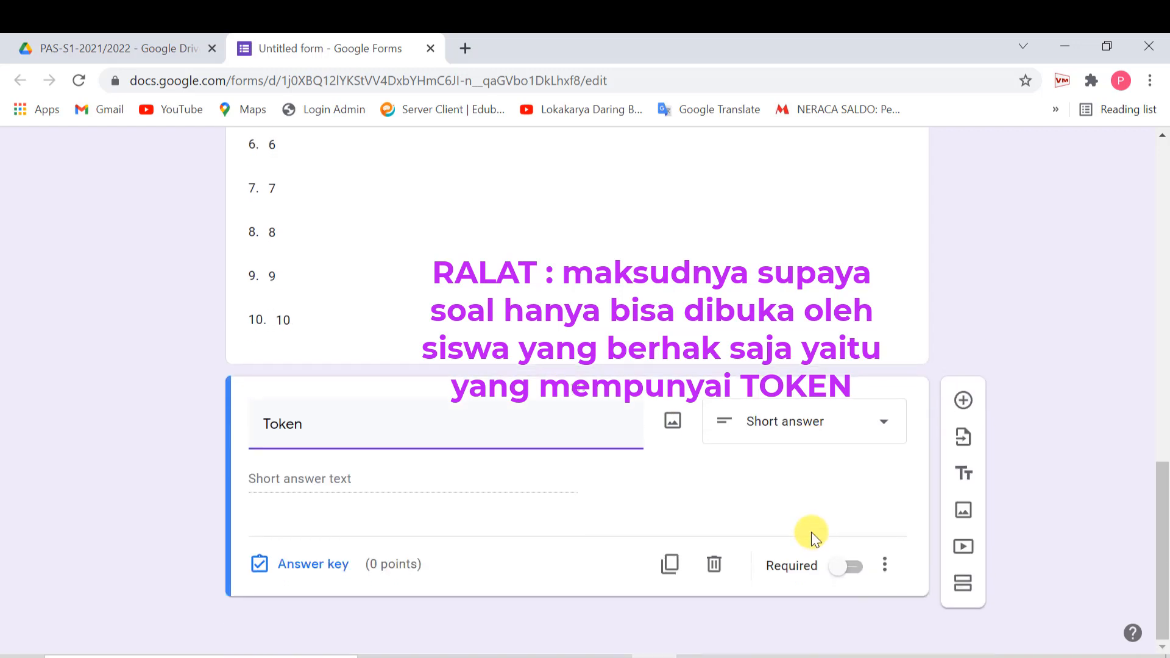
left_click(843, 565)
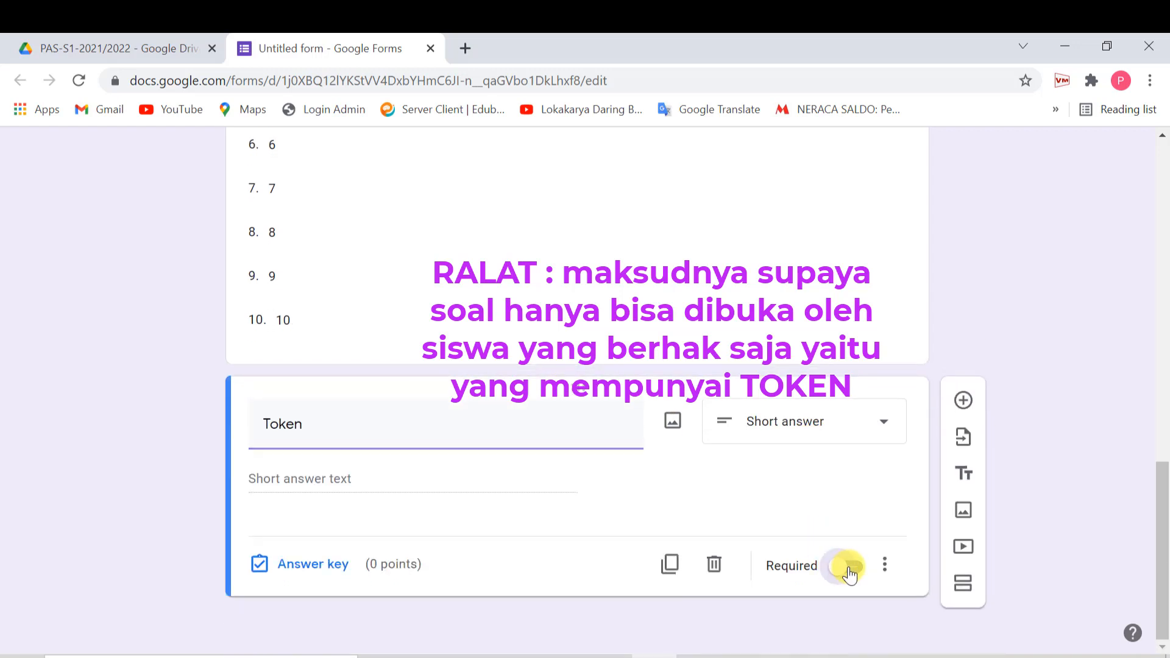
left_click(884, 573)
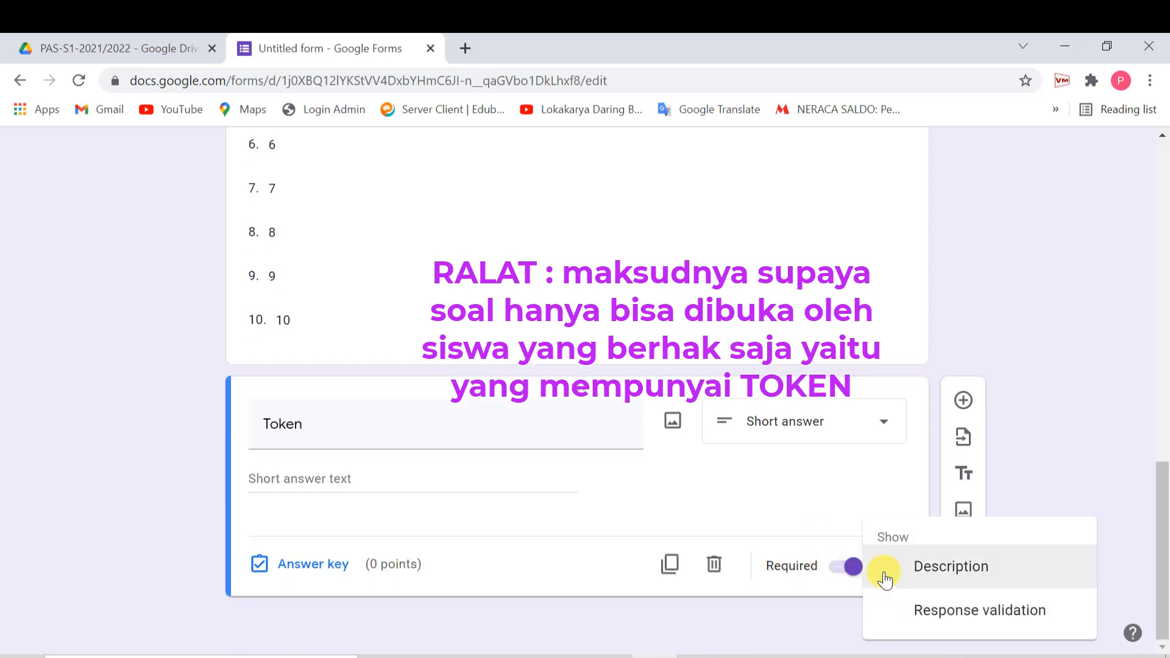
left_click(935, 615)
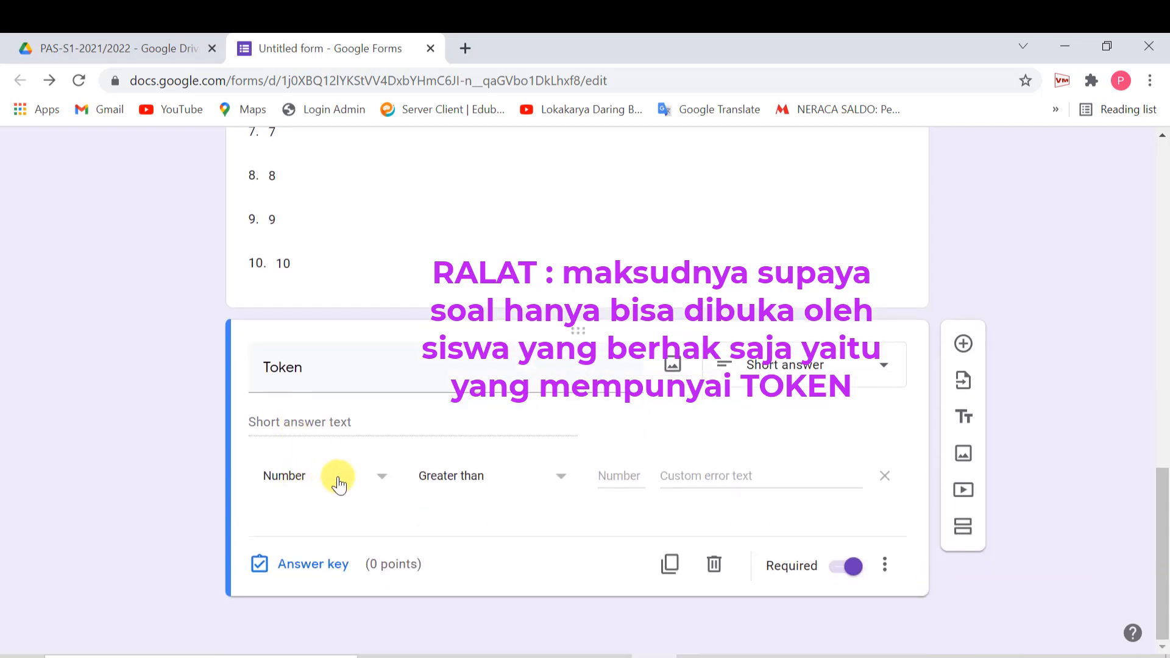
- Validate with Regular expression, Doesn't match the exam token, error text 'Token Anda salah !'
left_click(378, 480)
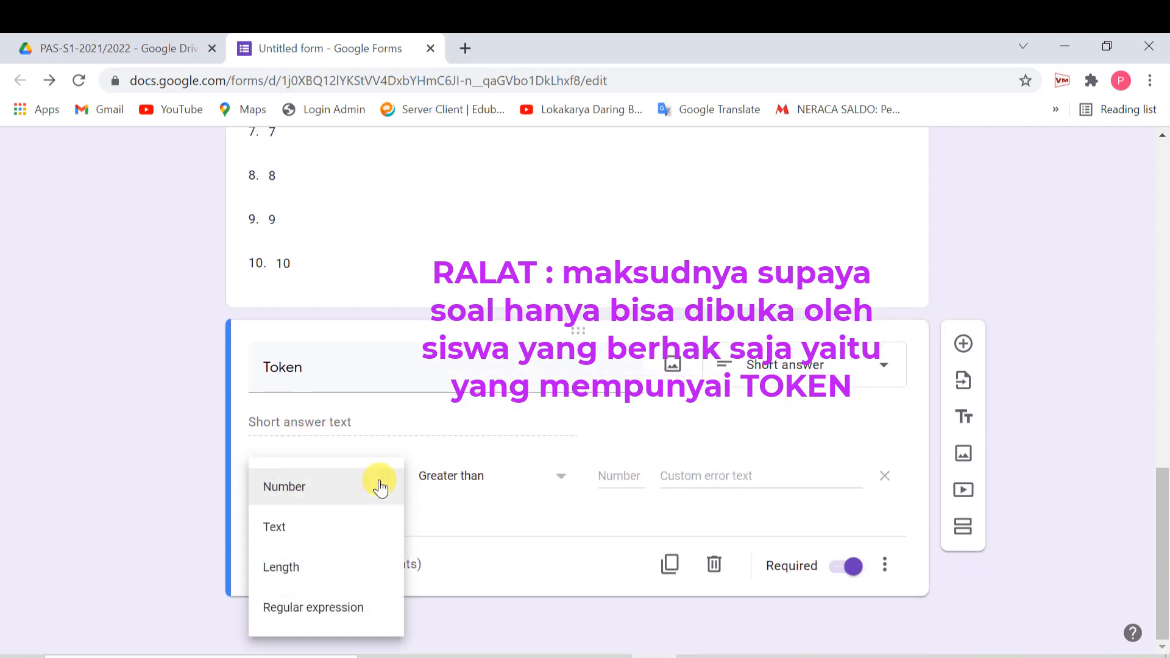
left_click(355, 608)
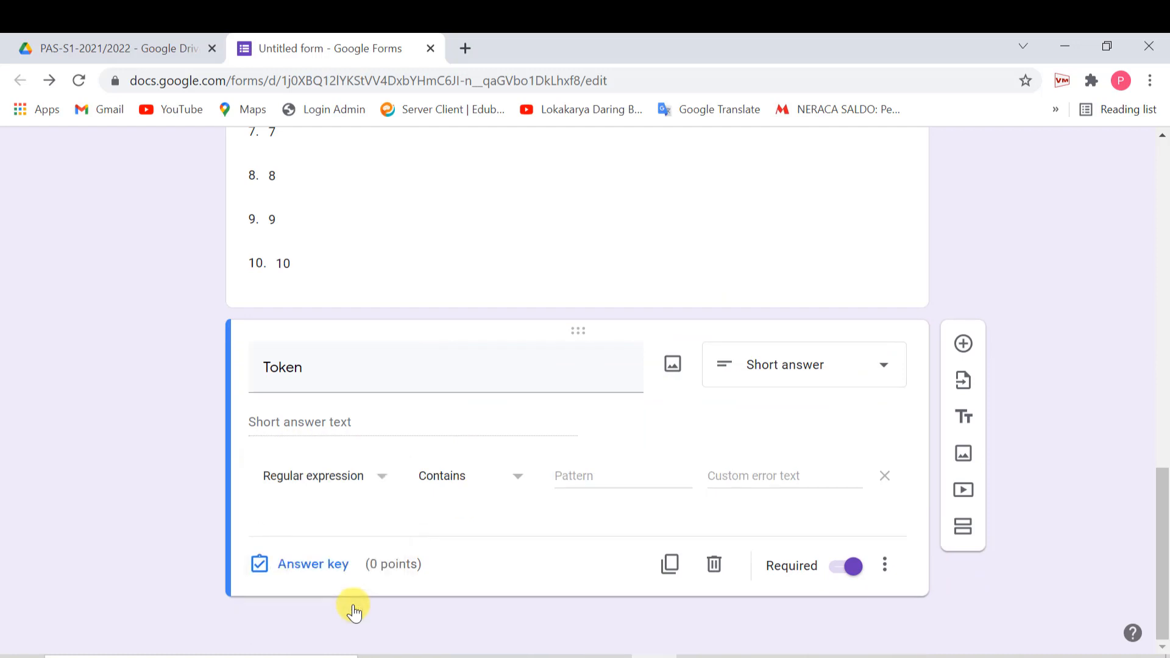
left_click(518, 482)
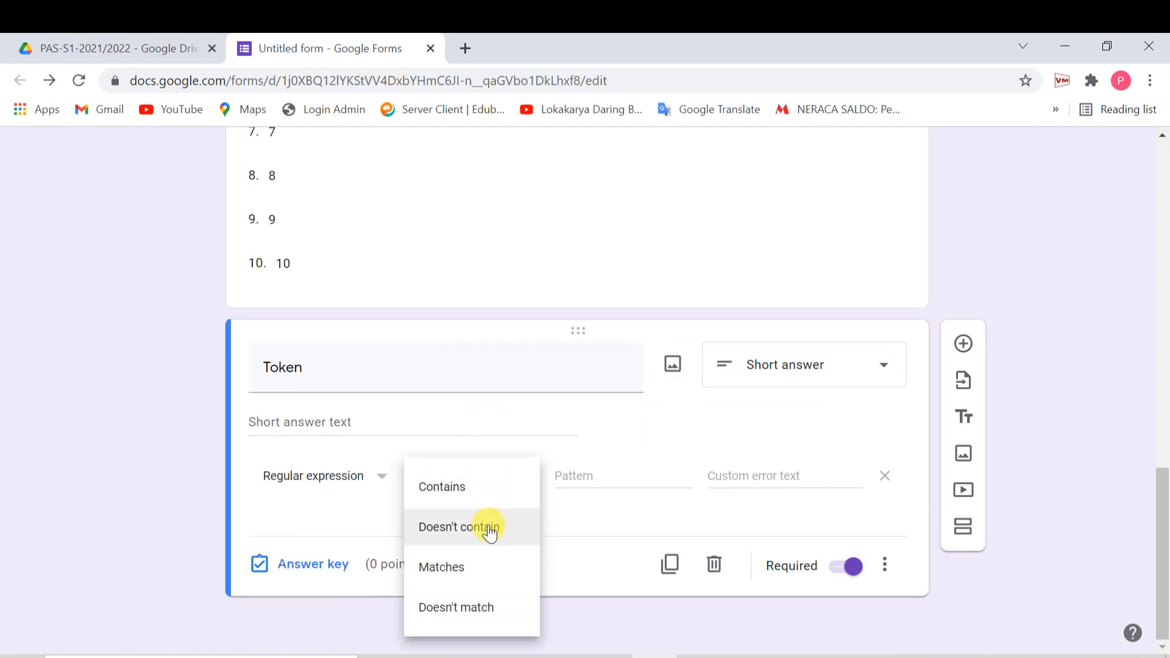
left_click(479, 615)
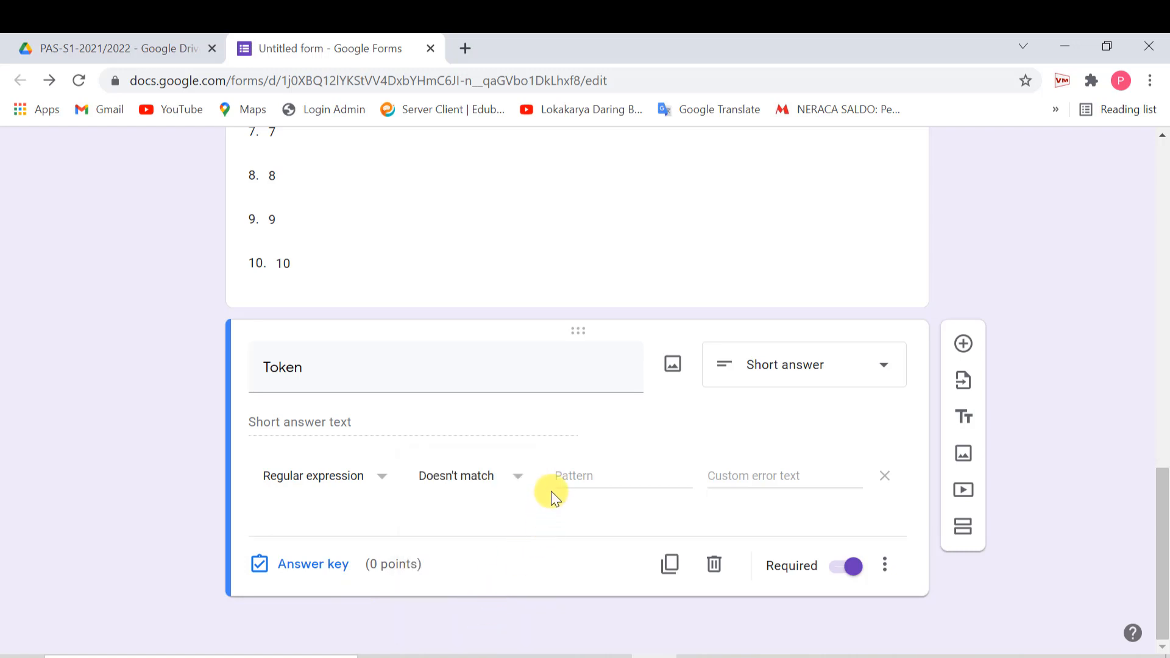
left_click(561, 477)
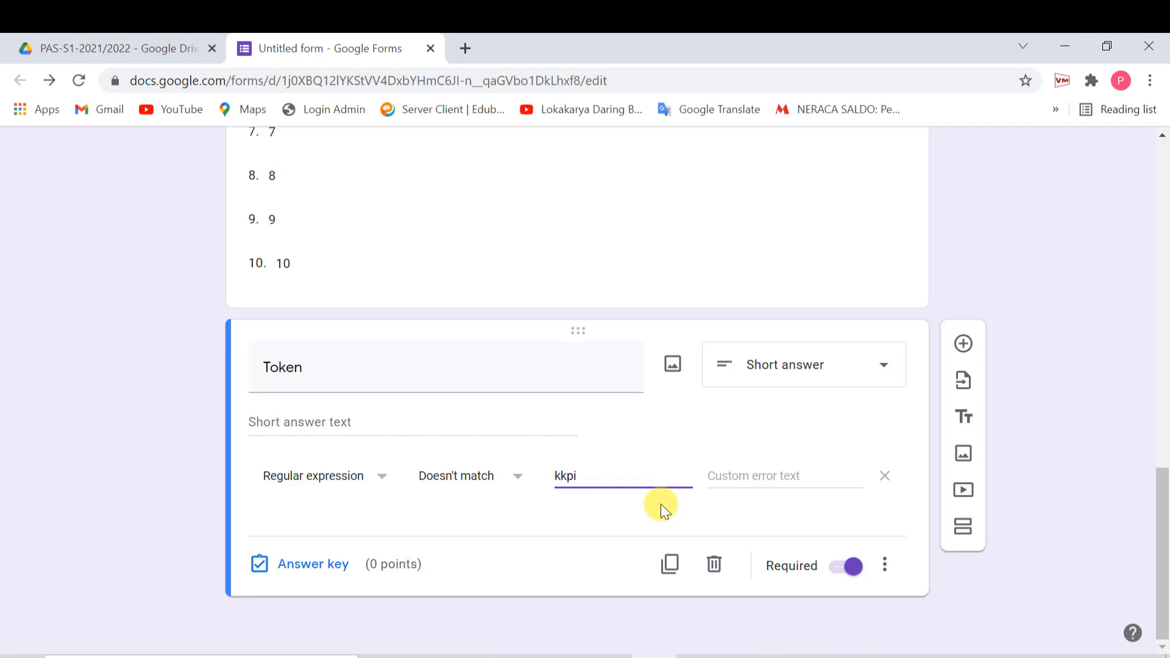
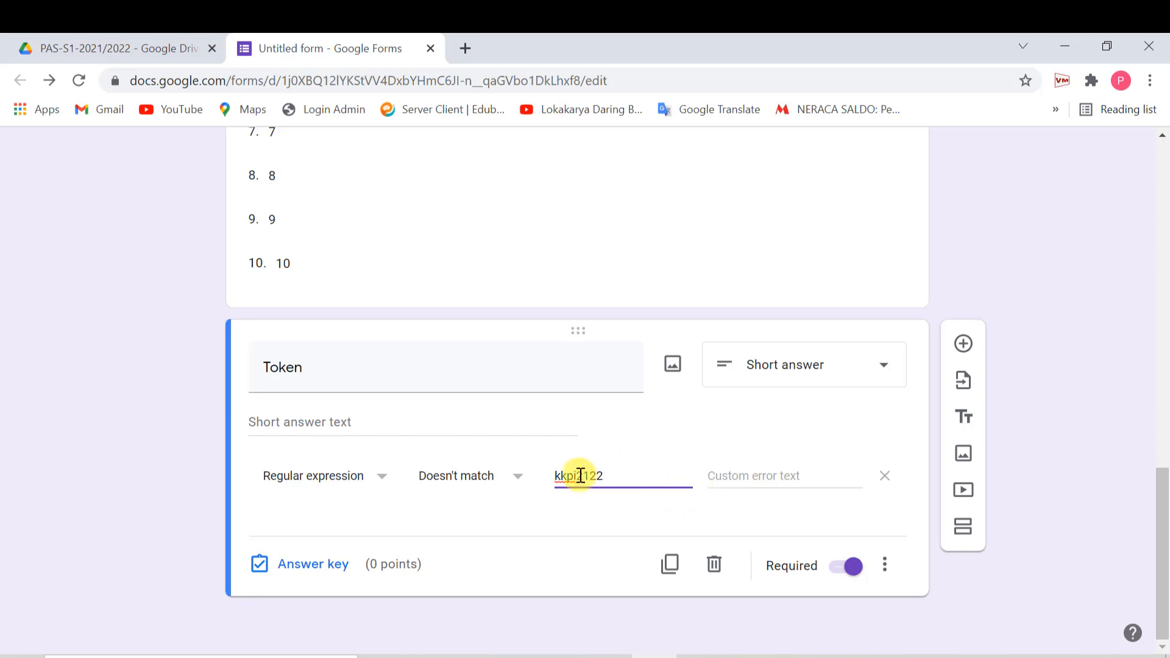
left_click(762, 476)
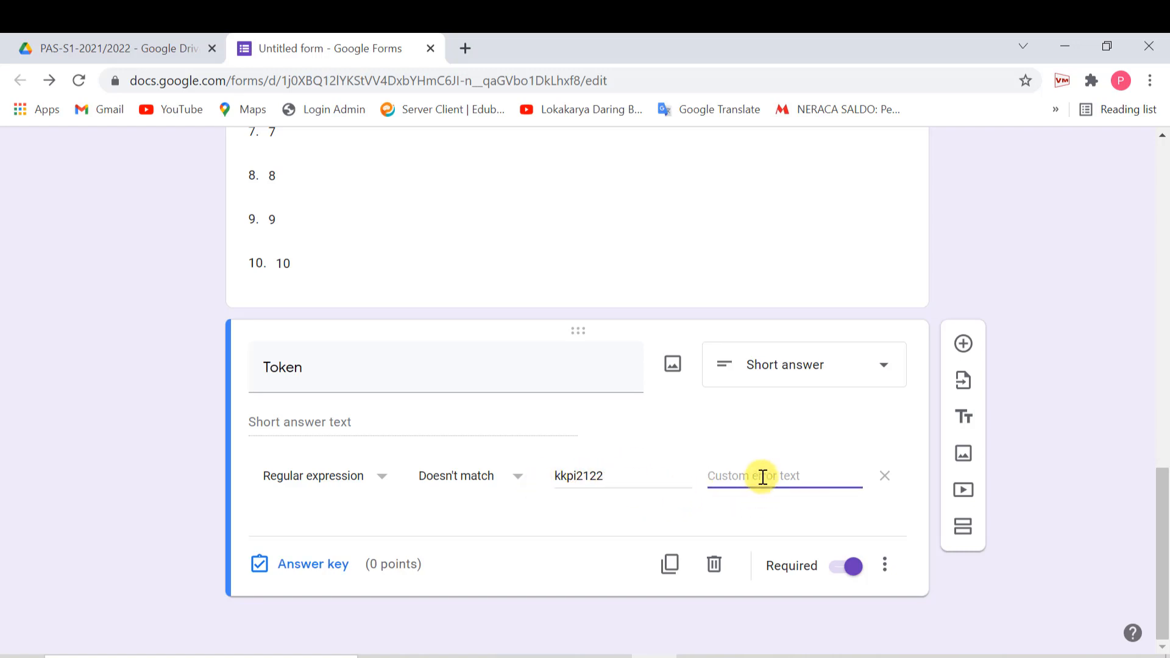
type("Token Anda salah !")
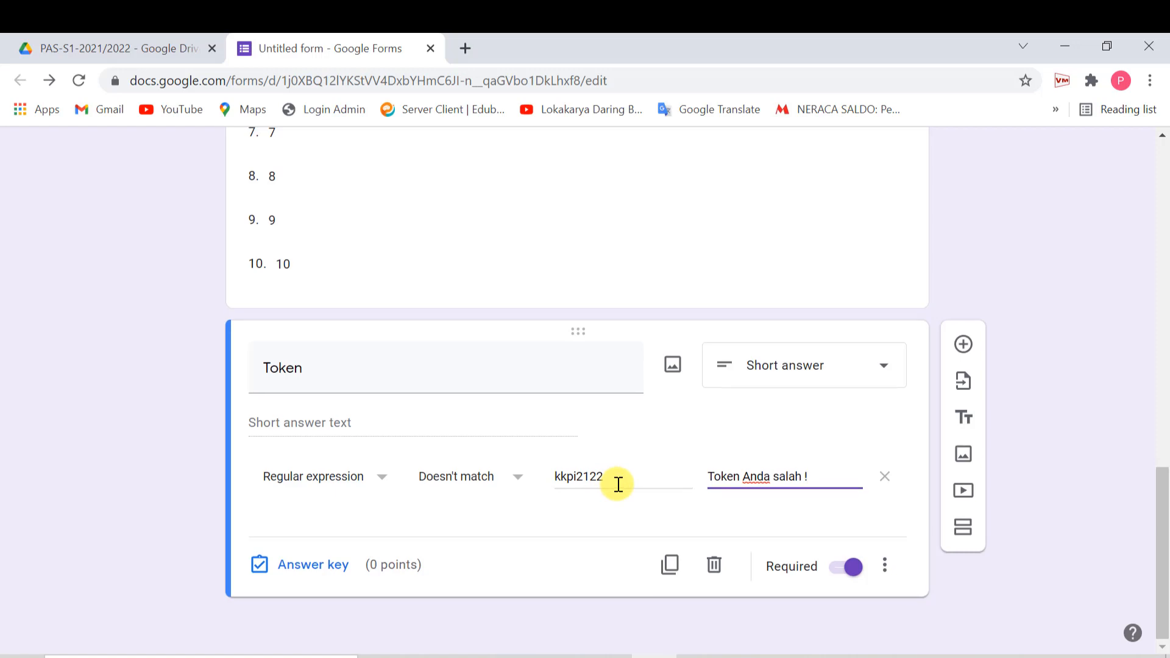
scroll(610, 476, "up", 14)
scroll(549, 378, "up", 3)
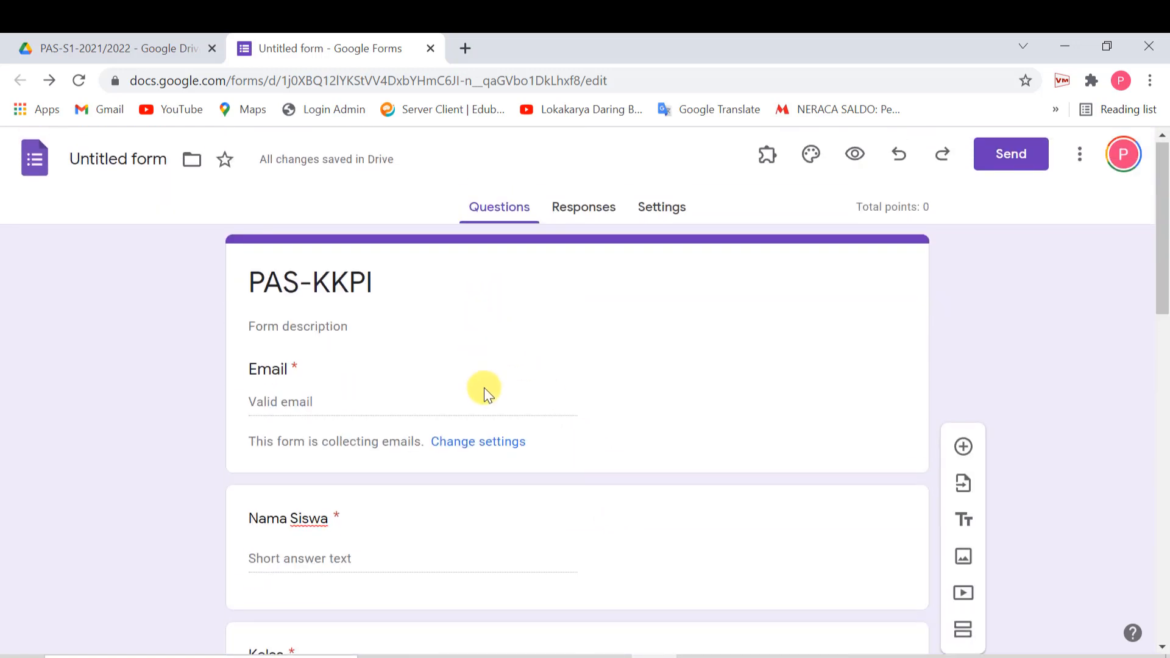
scroll(484, 387, "down", 11)
scroll(484, 389, "down", 5)
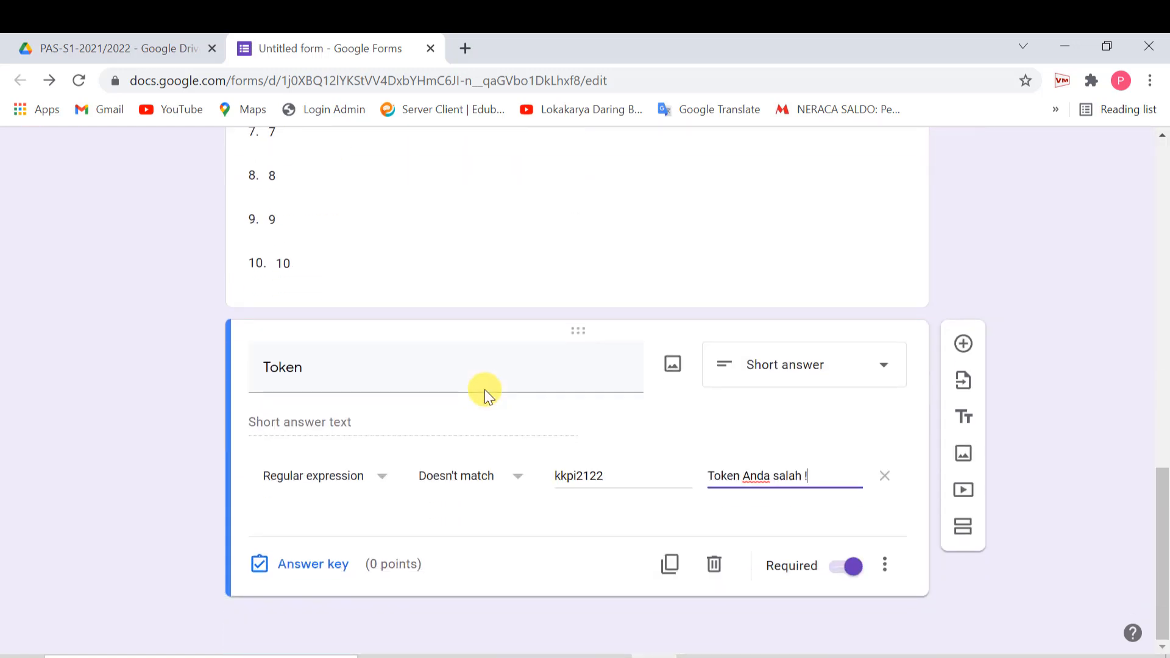
- Add a new section after the Token question titled 'PILIHAN GANDA'
left_click(965, 536)
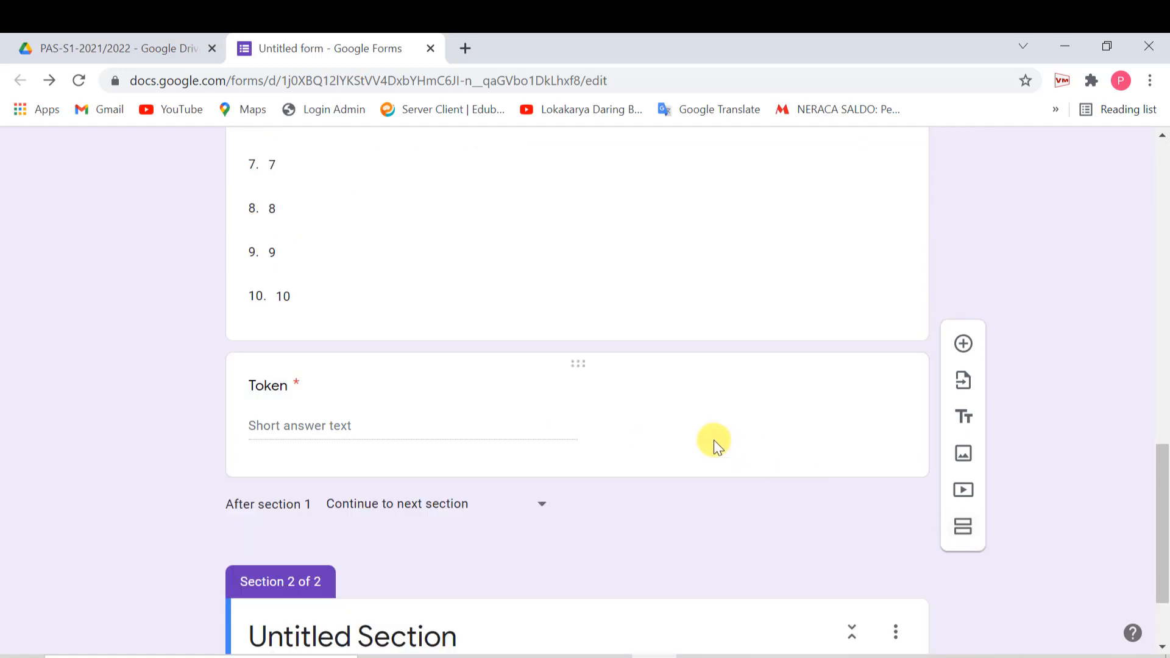
scroll(714, 440, "up", 20)
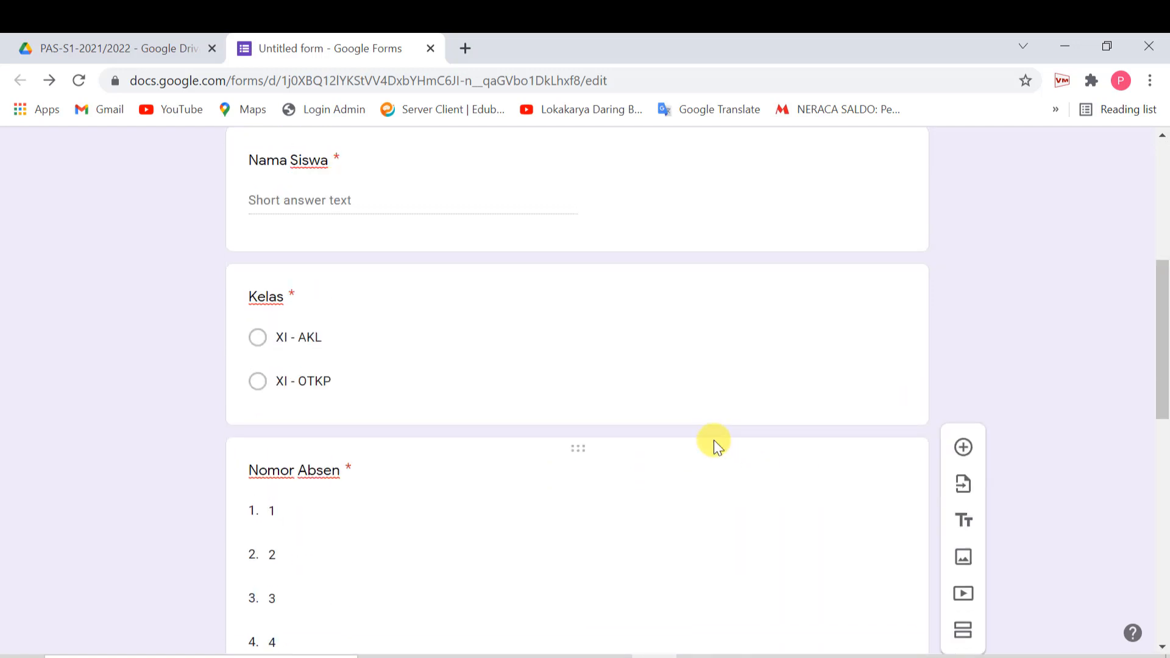
scroll(646, 448, "down", 20)
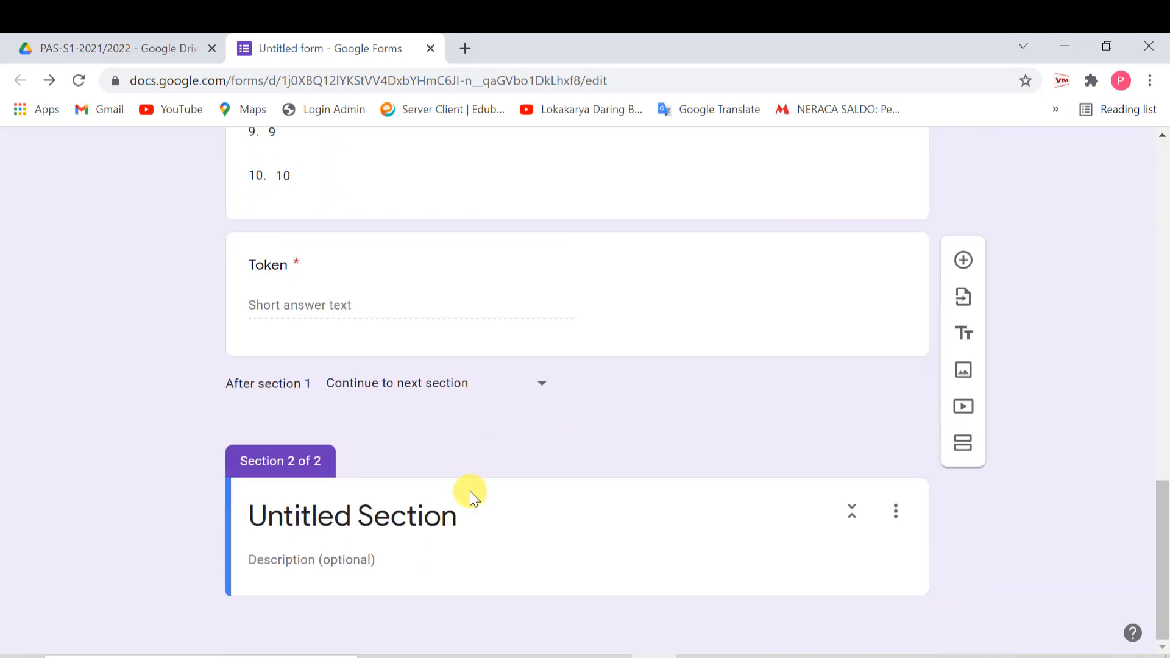
left_click(469, 516)
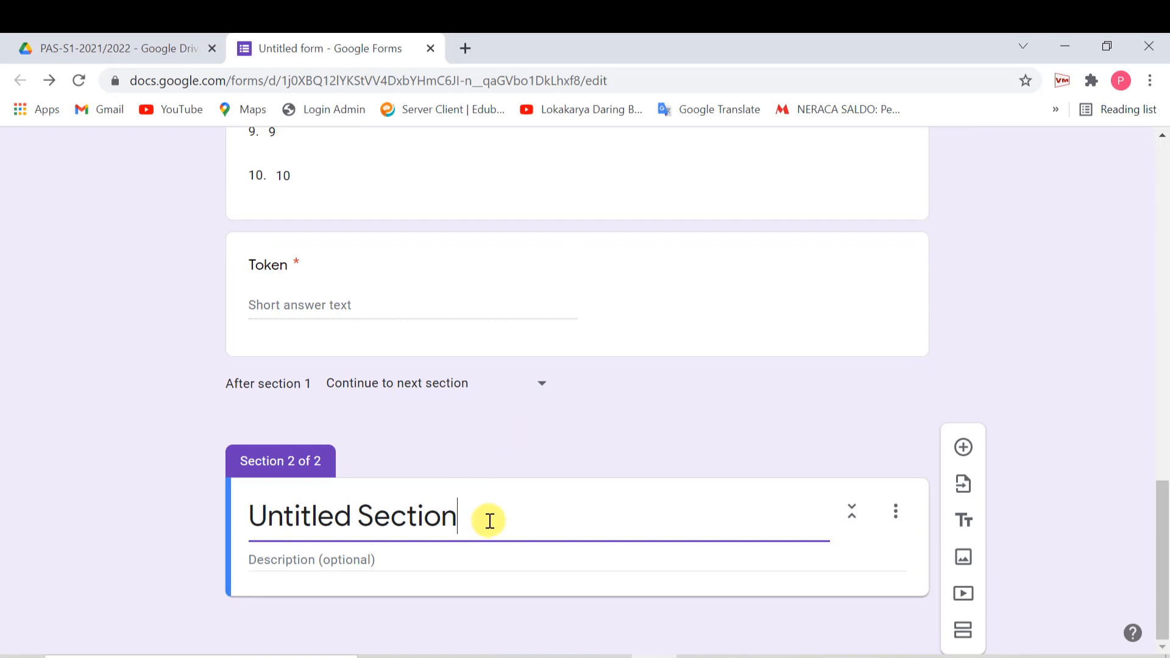
left_click_drag(489, 521, 55, 478)
type("PILIHANN")
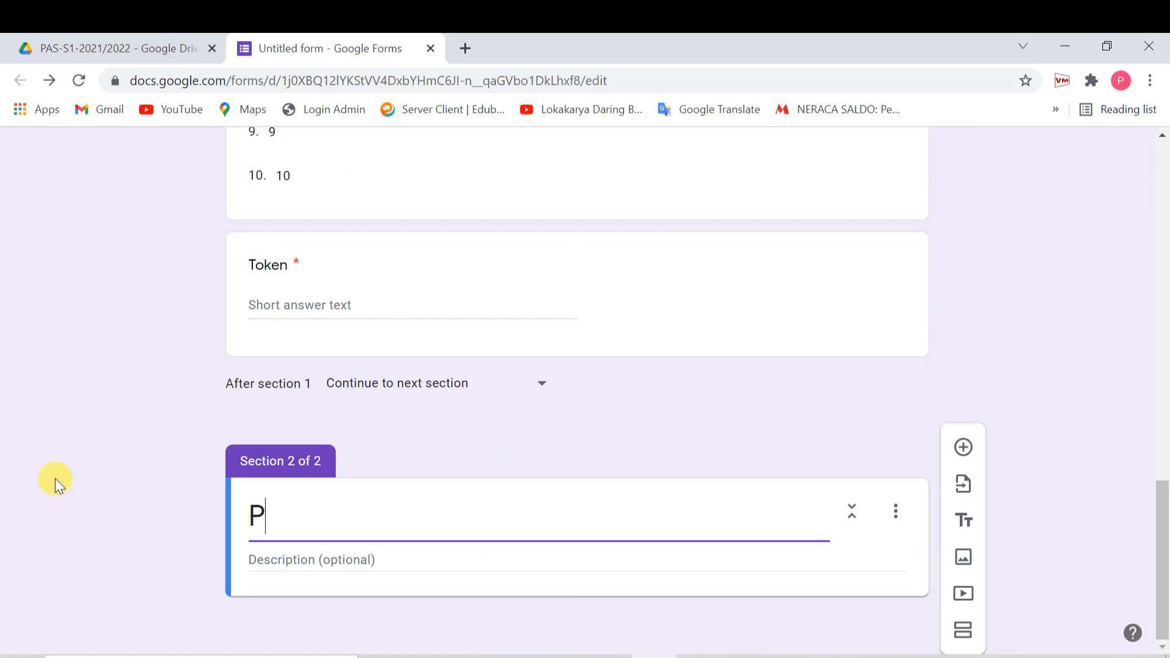
key("BackSpace")
key("BackSpace")
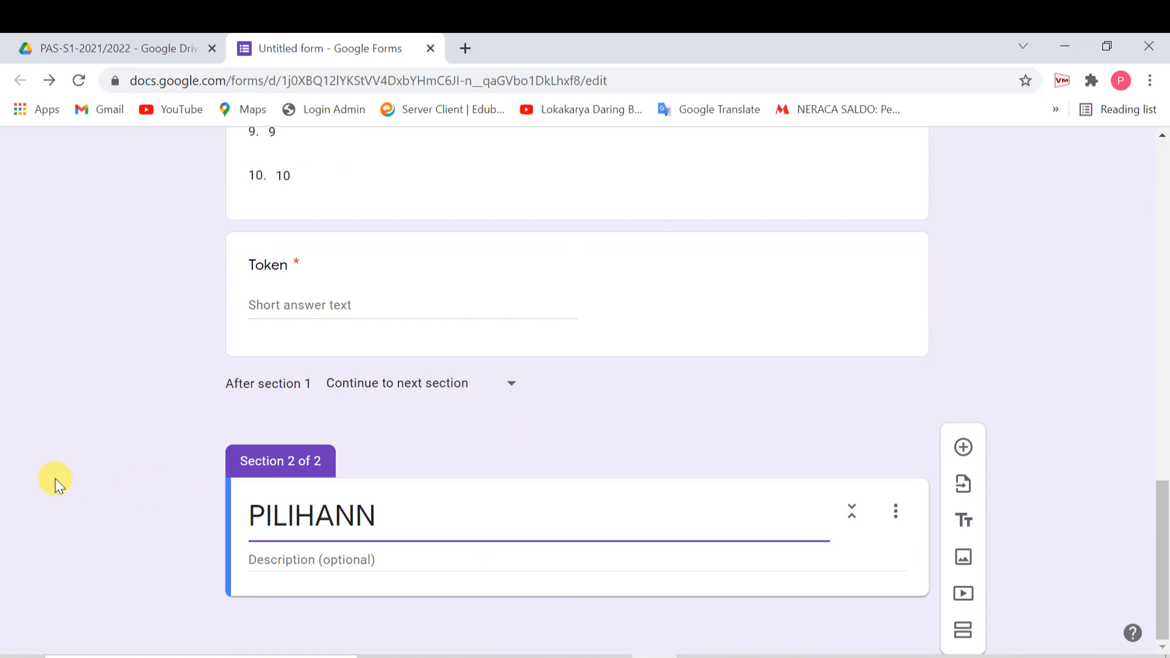
type("GANDA")
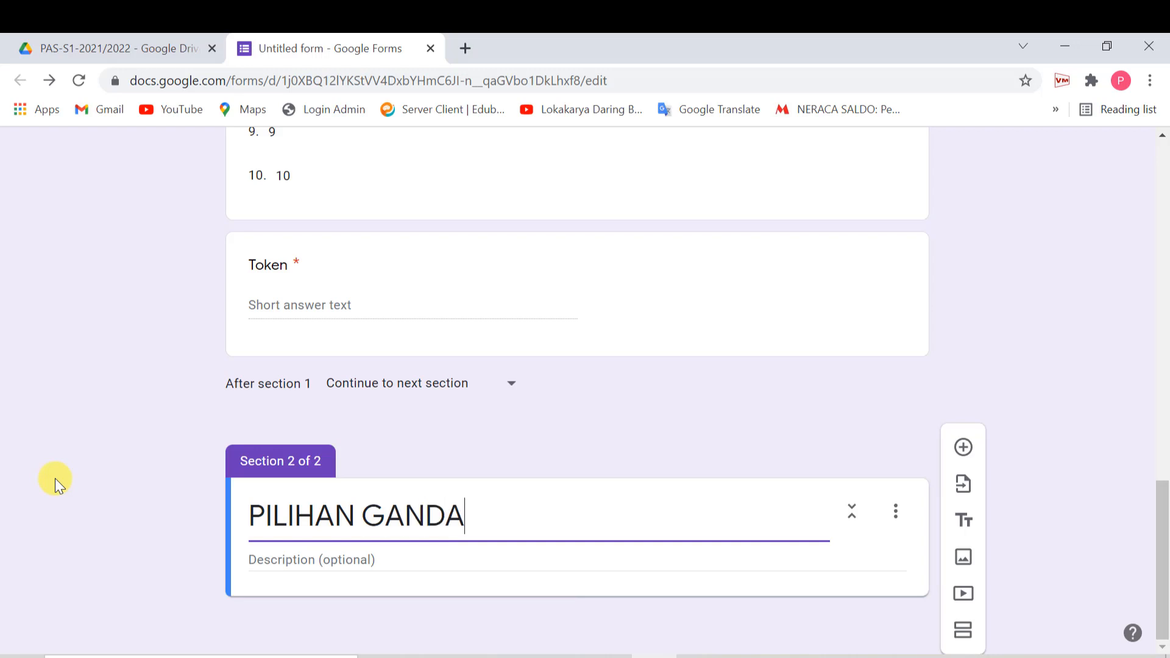
- Give the section the description 'Pilihlah jawaban yang tepat pada soal-soal berikut ini'
left_click(362, 559)
type("P")
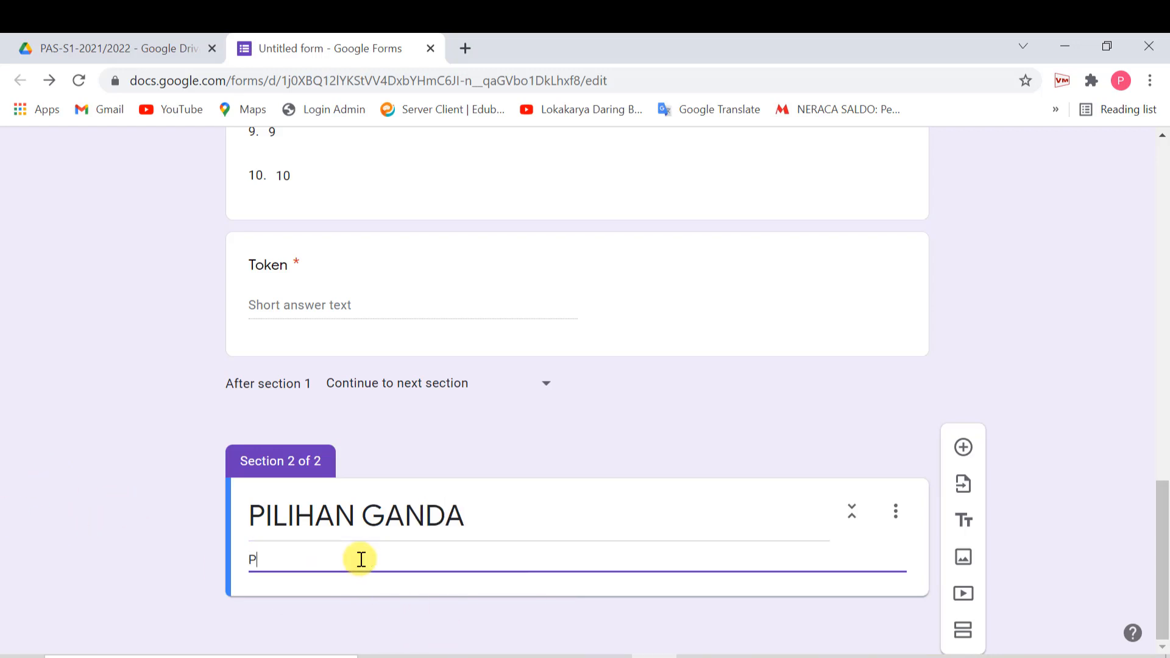
type("ilihlah jawaban yan")
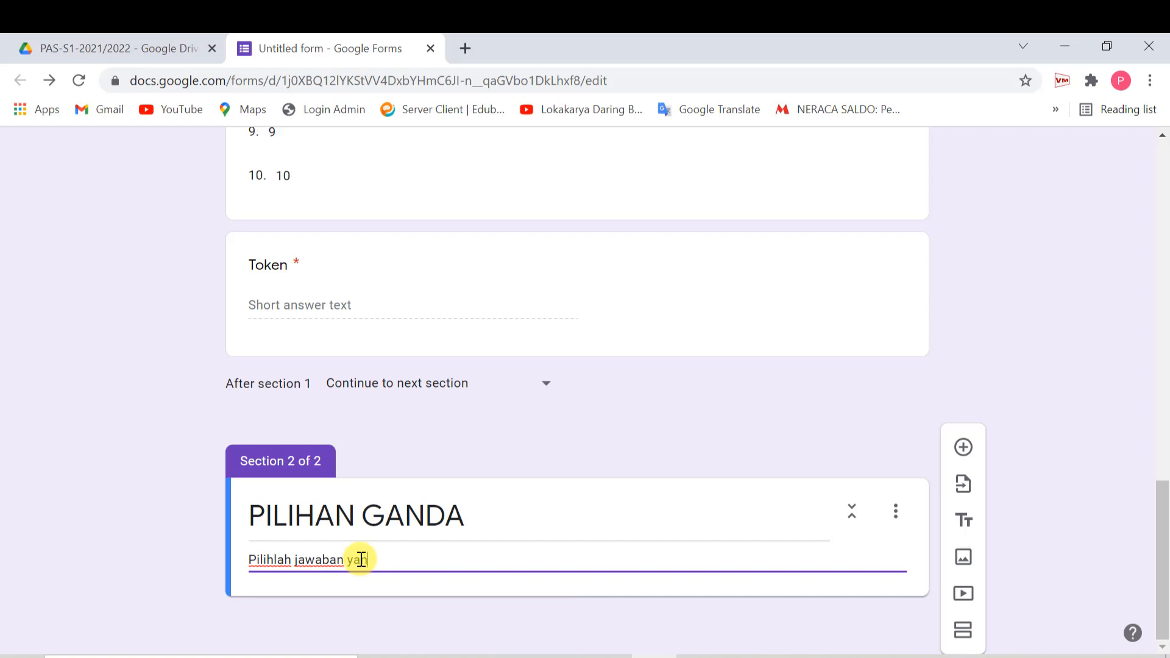
type("g tepat pada soal-")
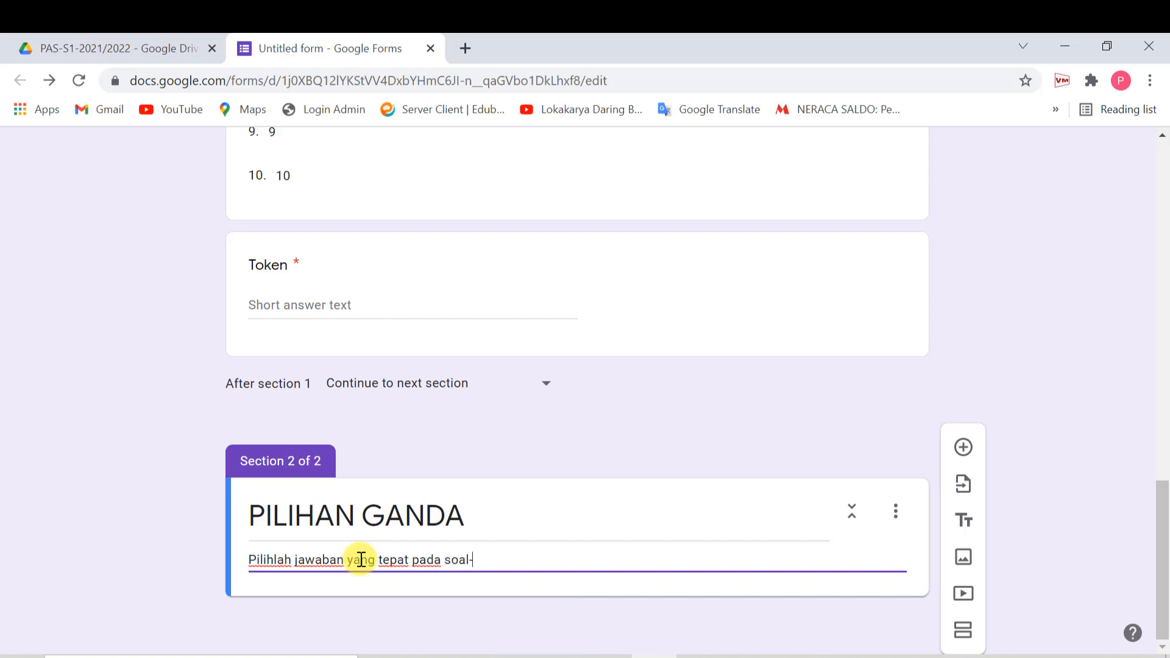
type("soal berikut ini !")
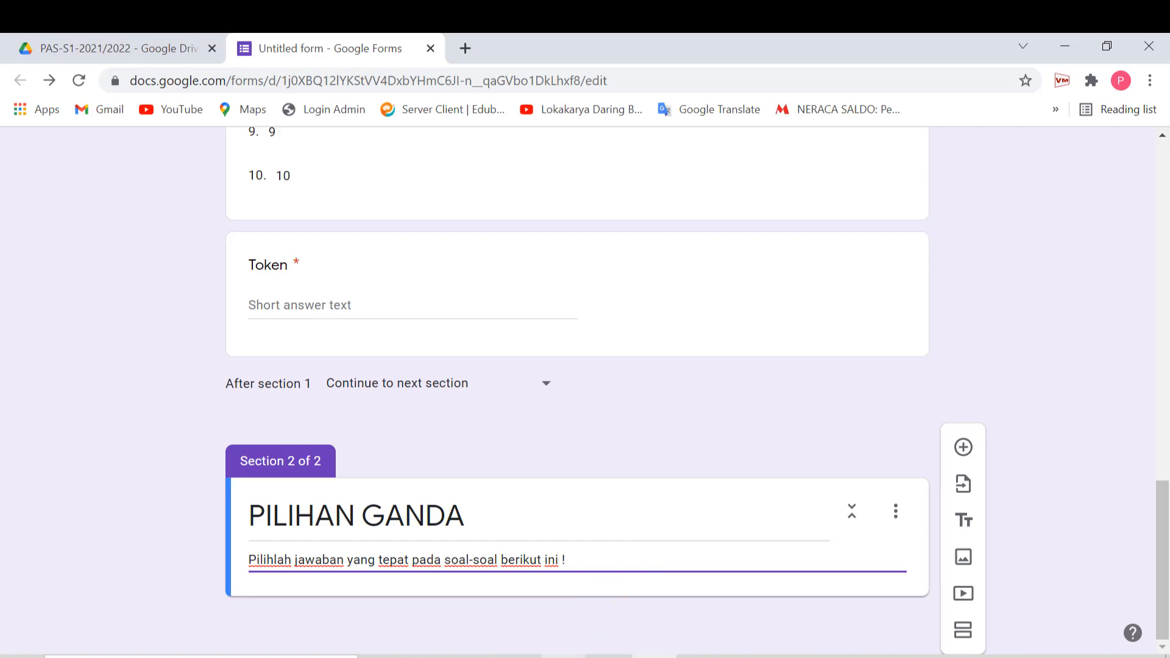
left_click(563, 657)
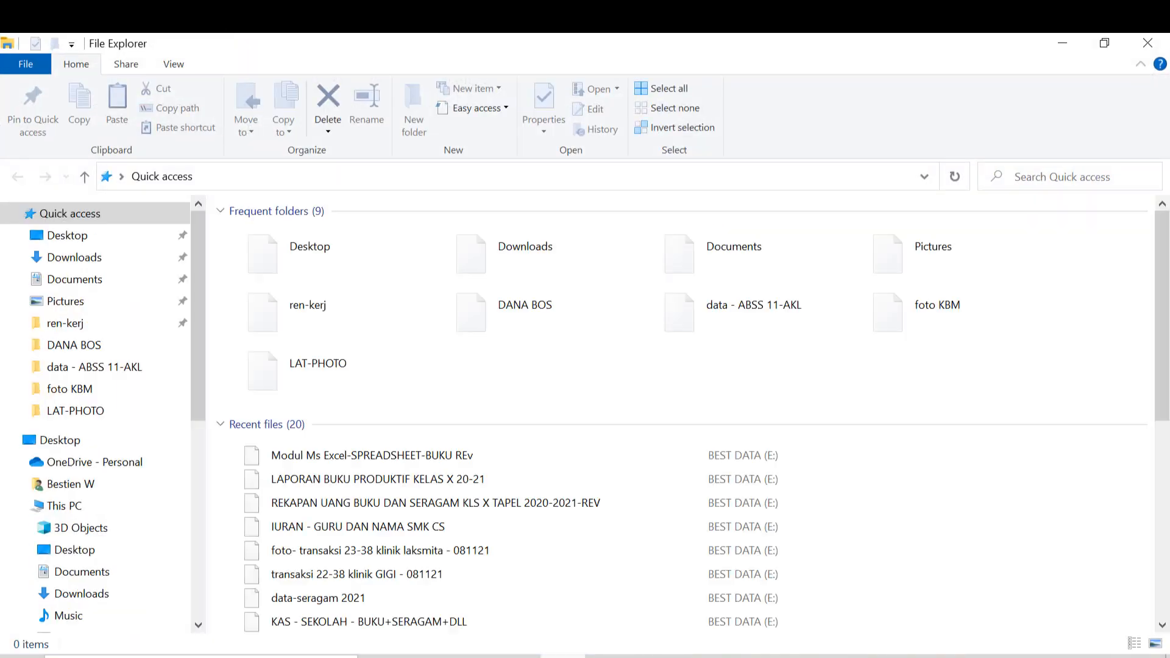
- Browse E: > schooll -LAT > SOAL-SOAL > SOAL 2019-2020 > SMK- 1920 and open 'jawab -photo 12-PAS-S1 1920'
left_click_drag(198, 407, 200, 609)
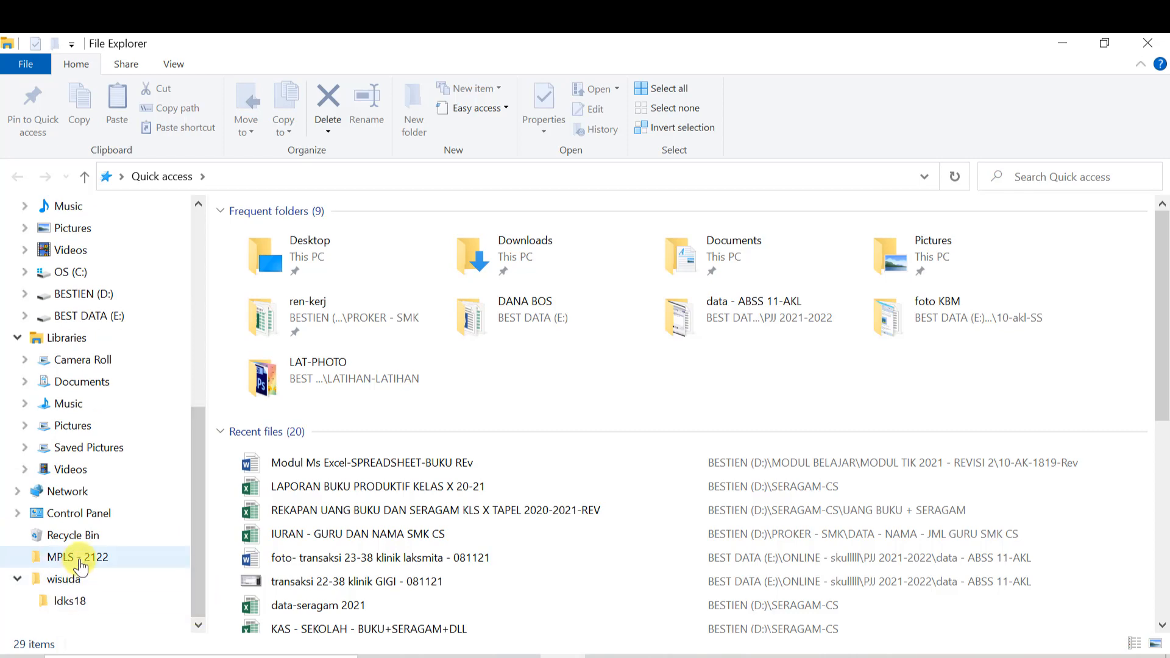
left_click(98, 317)
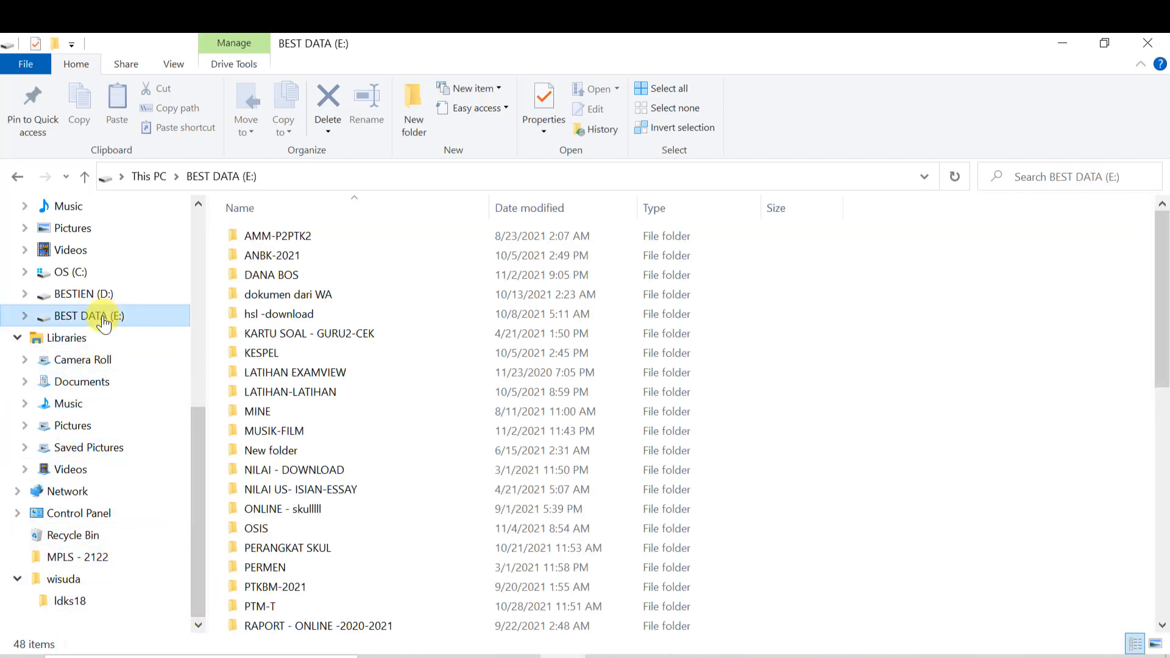
double_click(298, 546)
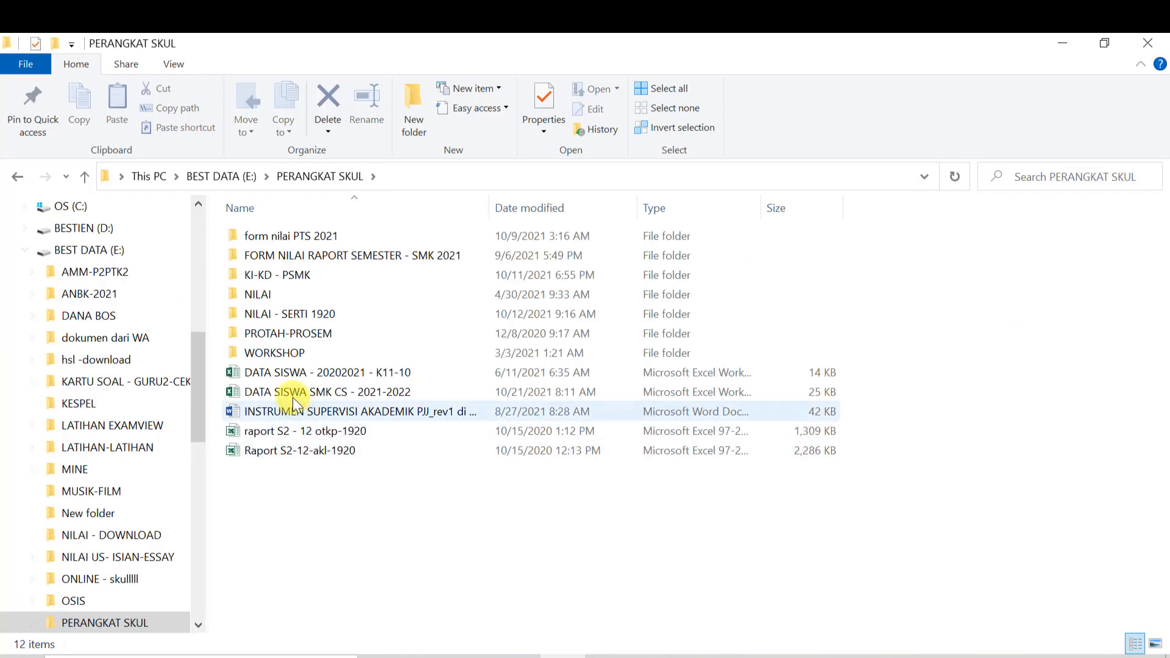
left_click(221, 176)
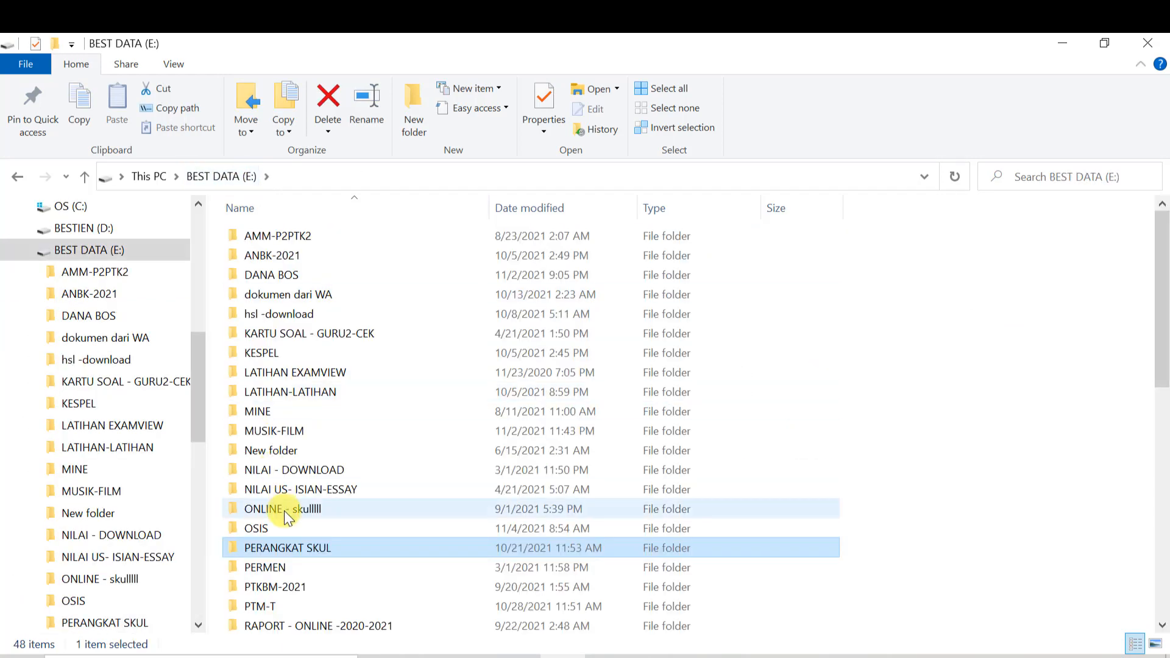
scroll(287, 517, "down", 4)
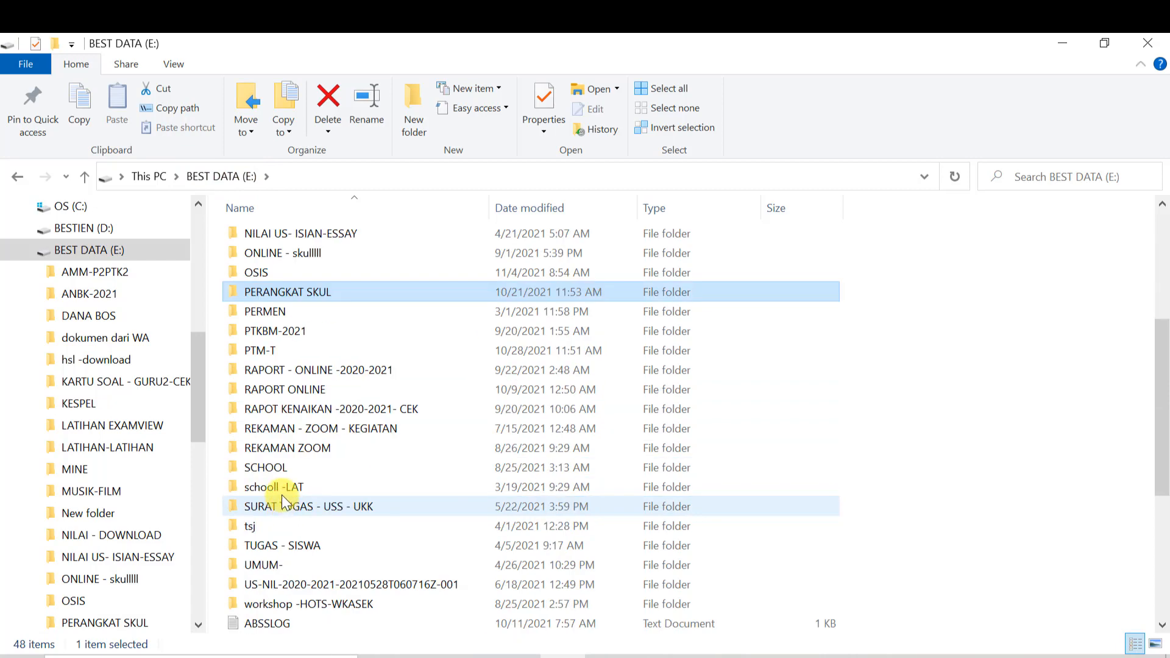
double_click(277, 487)
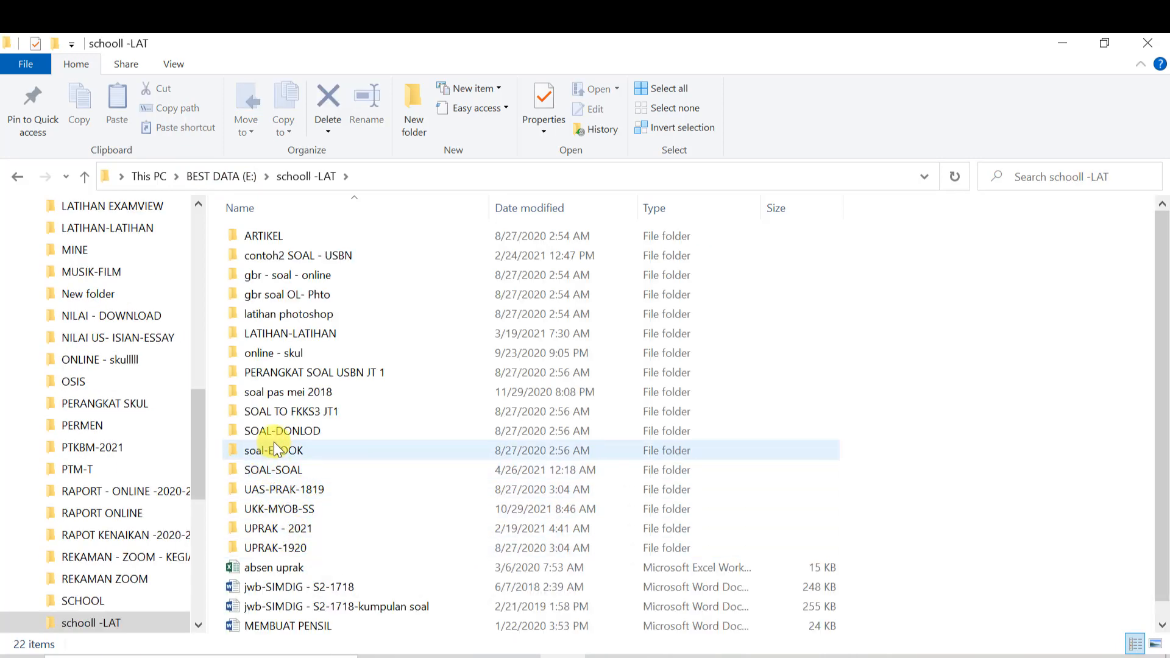
left_click(287, 470)
double_click(287, 468)
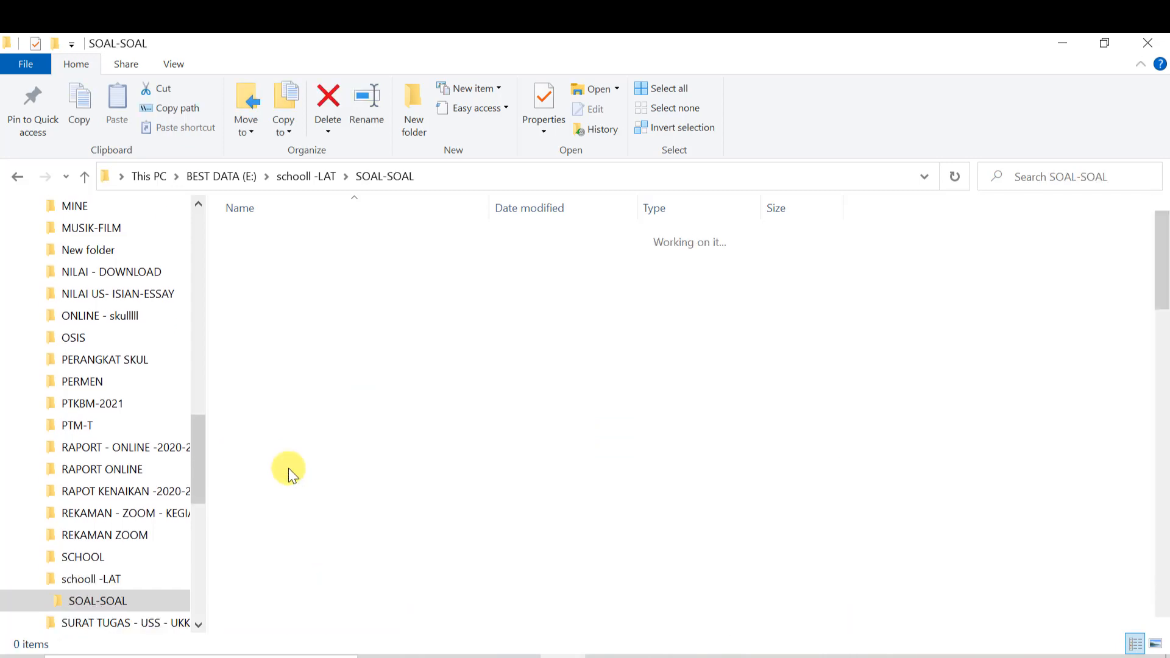
scroll(311, 545, "down", 2)
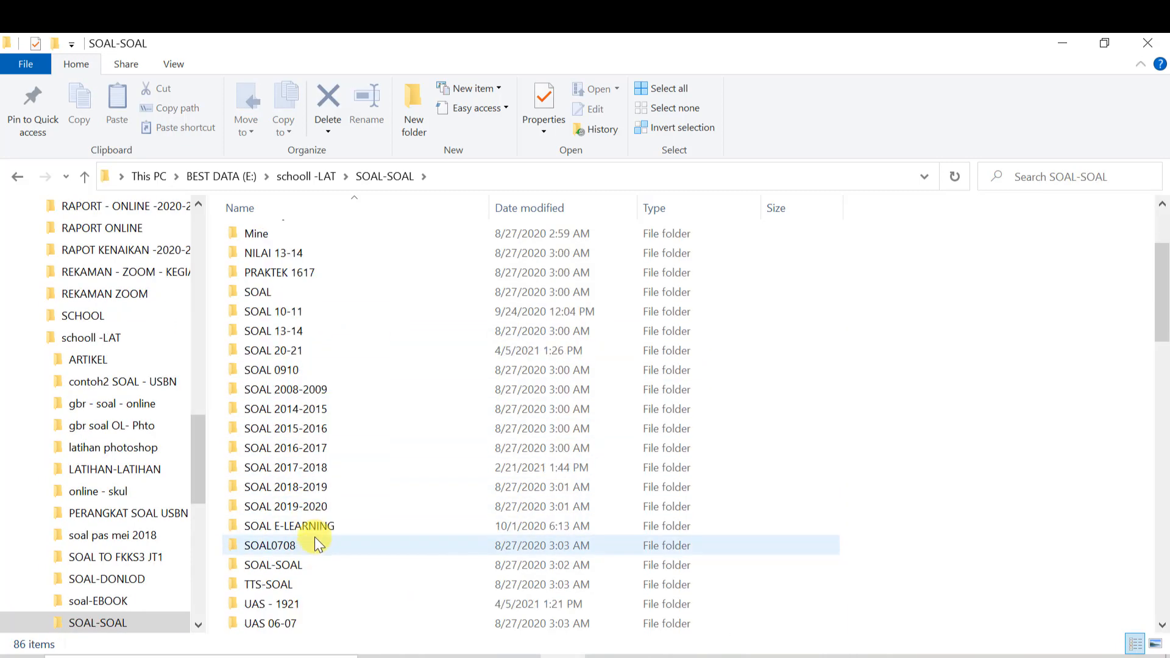
double_click(309, 503)
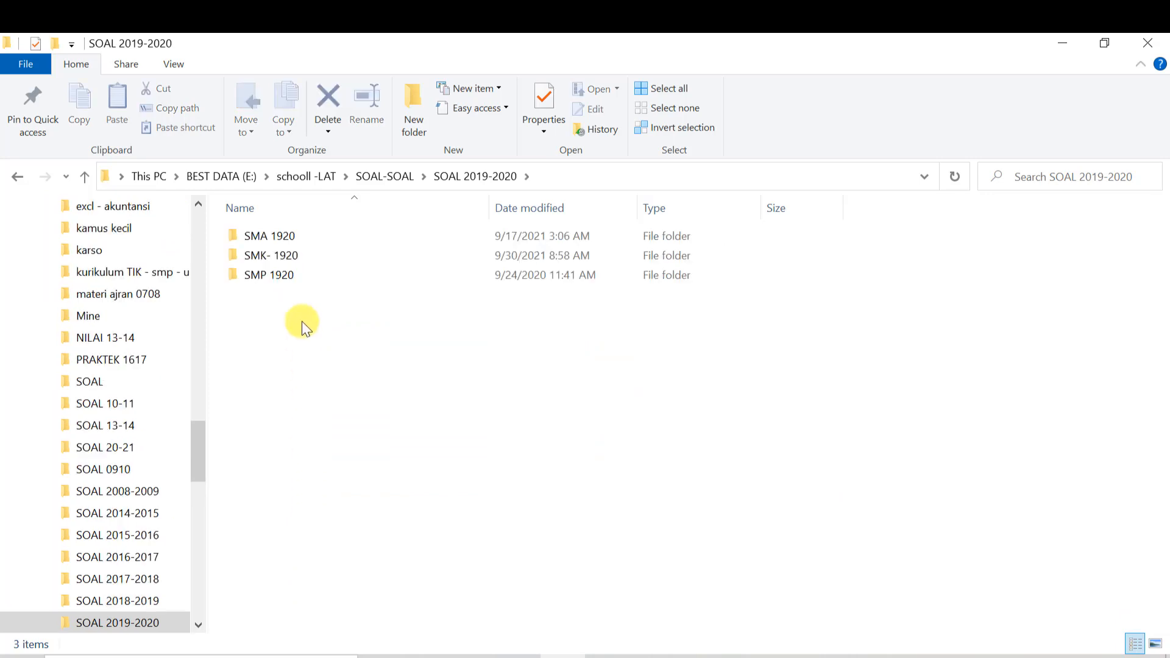
double_click(285, 250)
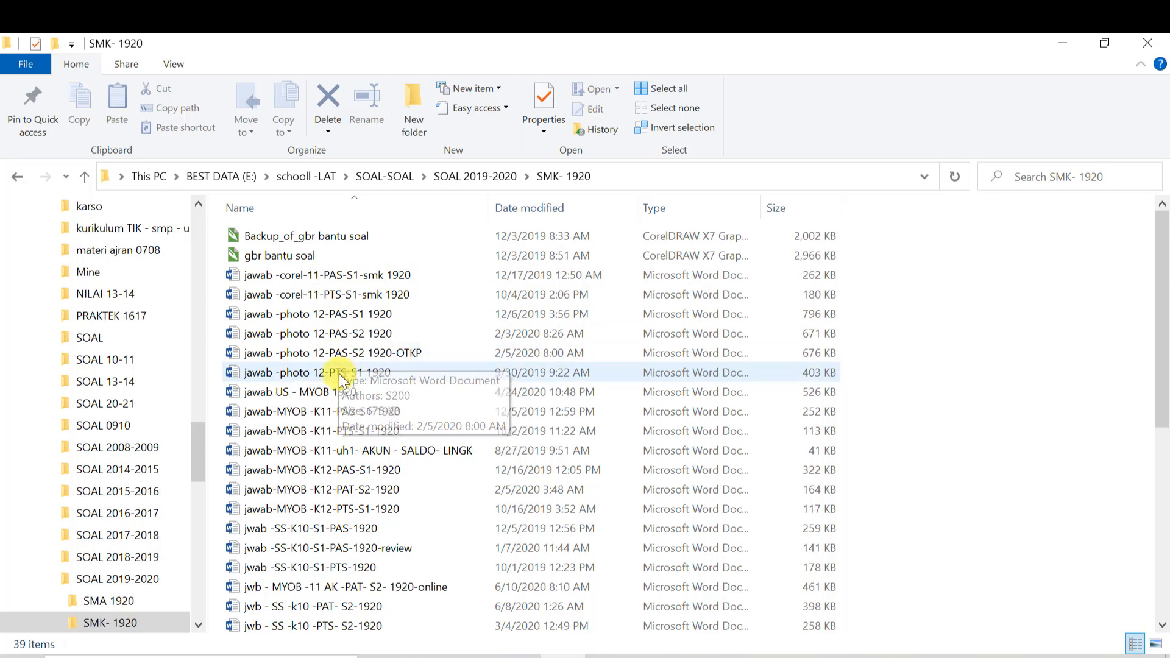
double_click(345, 315)
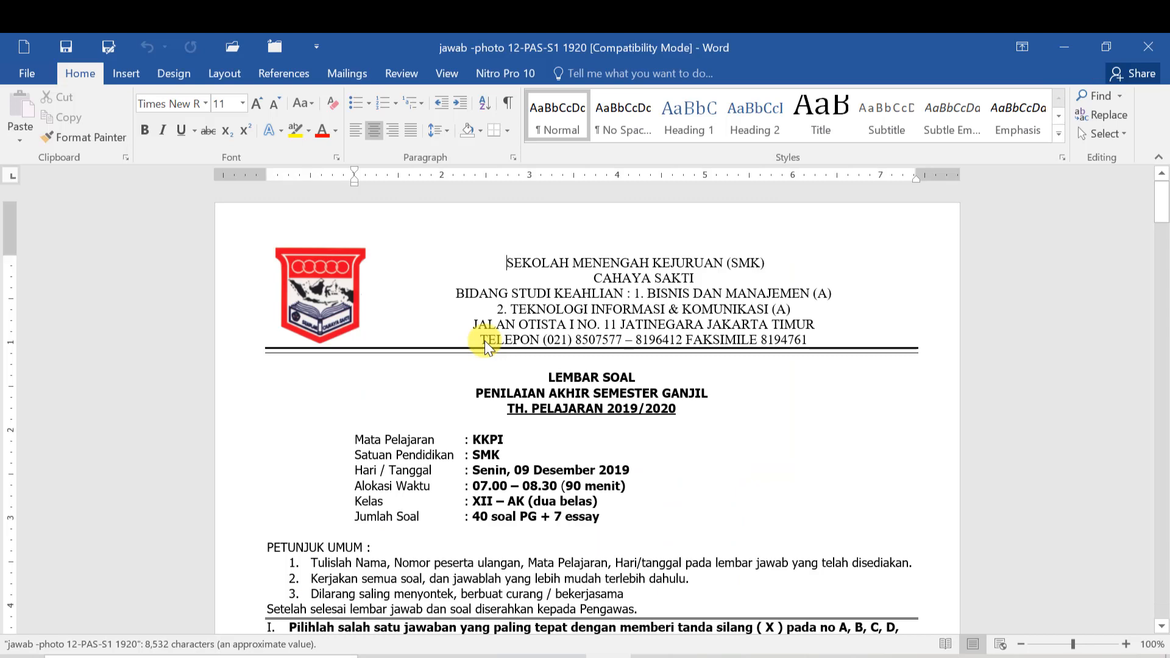
- Copy question 12 with its five options, then start a new blank document
scroll(564, 445, "down", 4)
scroll(567, 444, "down", 4)
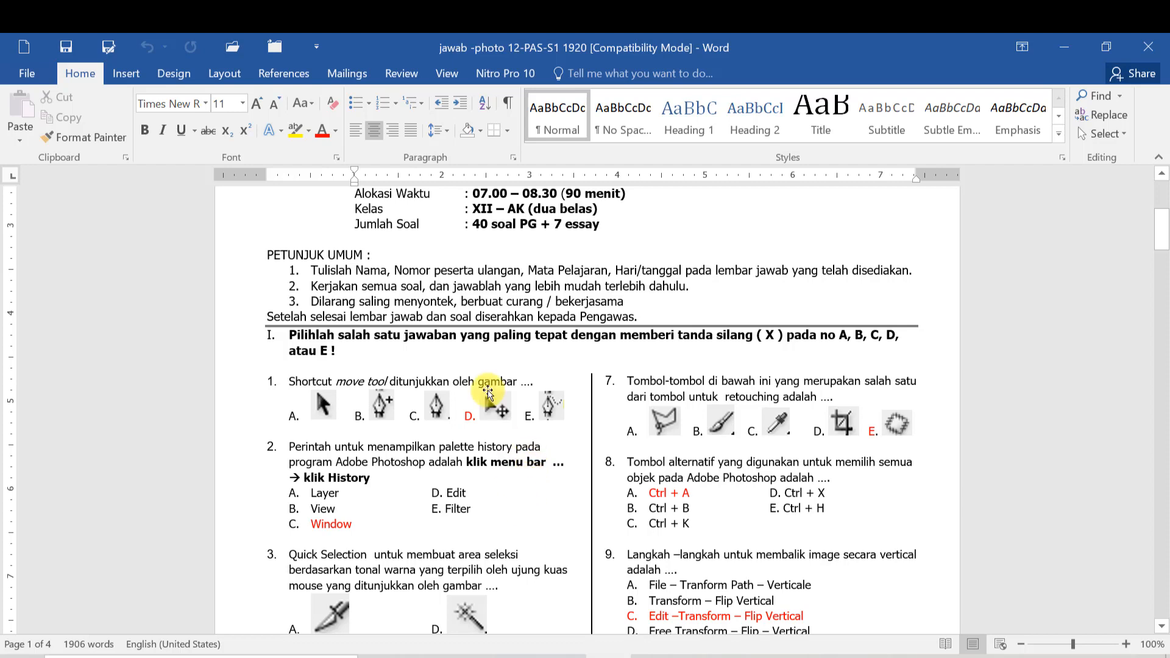
scroll(554, 475, "down", 13)
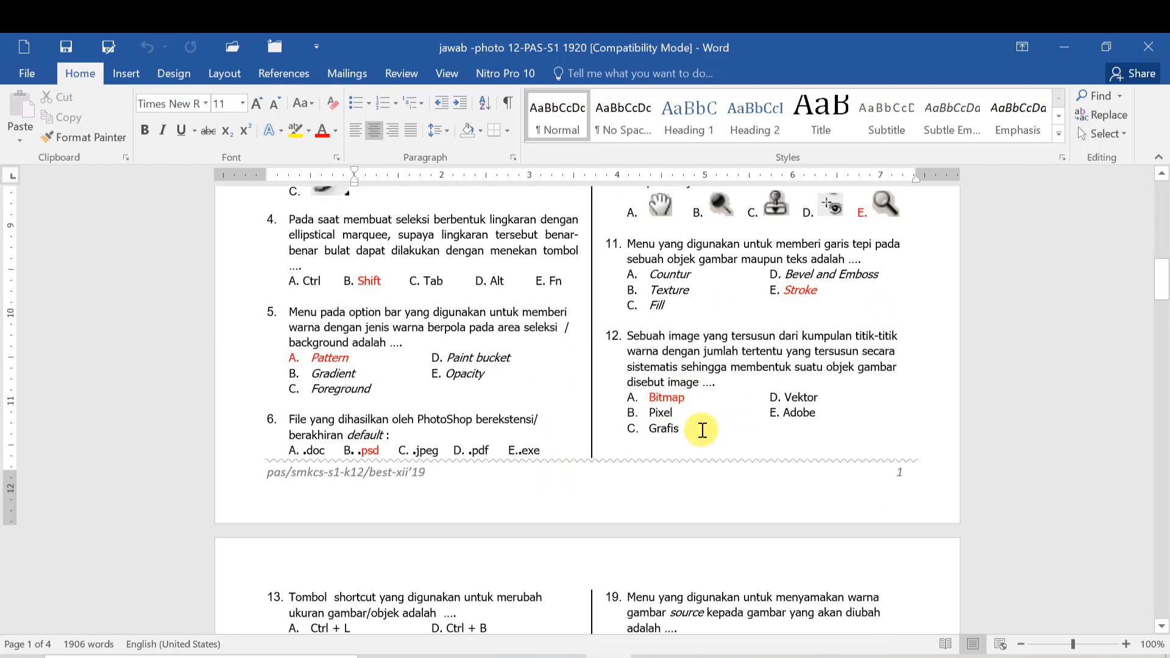
left_click_drag(628, 336, 693, 426)
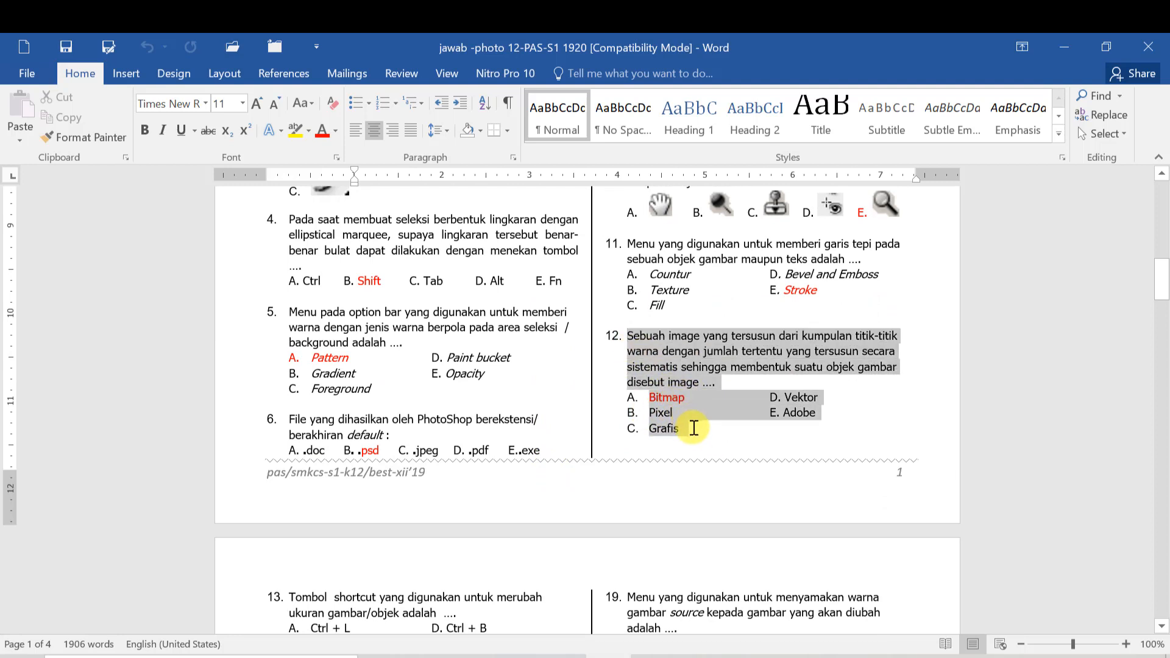
key("ctrl+c")
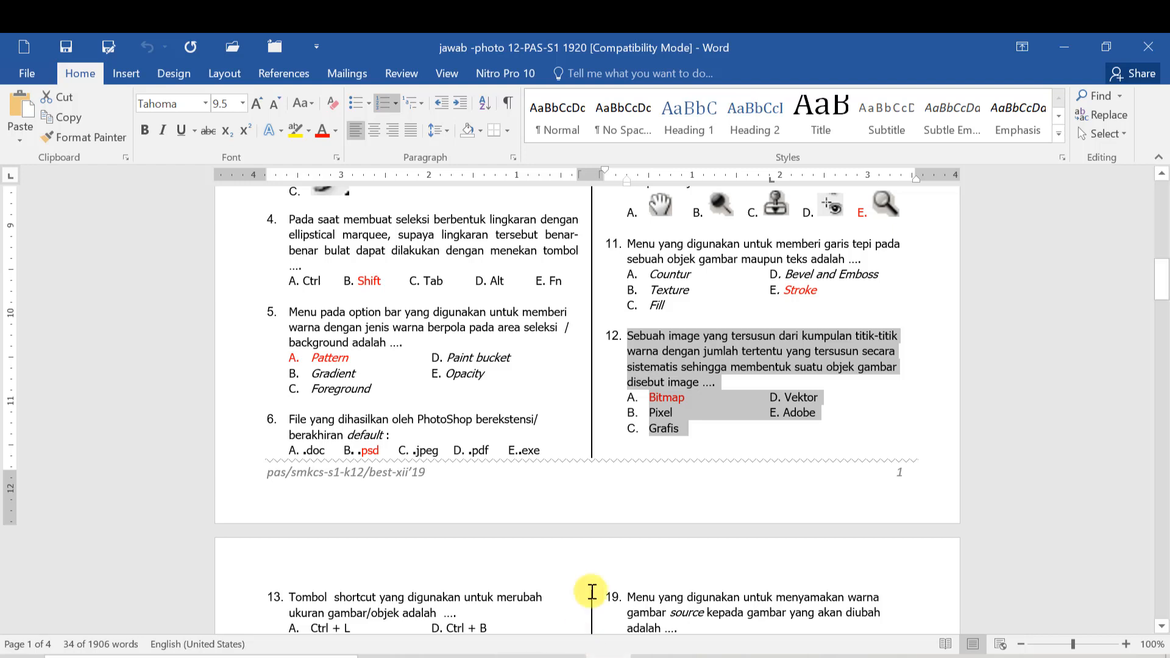
key("ctrl+n")
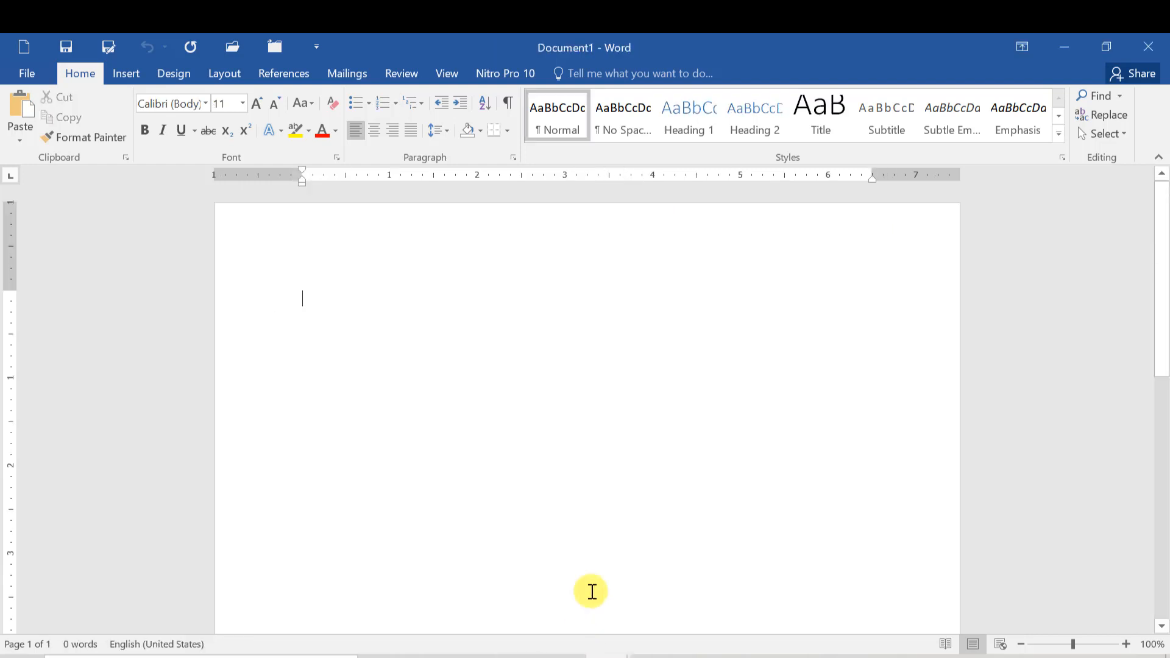
- Paste the question into Document1 and put each option on its own line
key("ctrl+v")
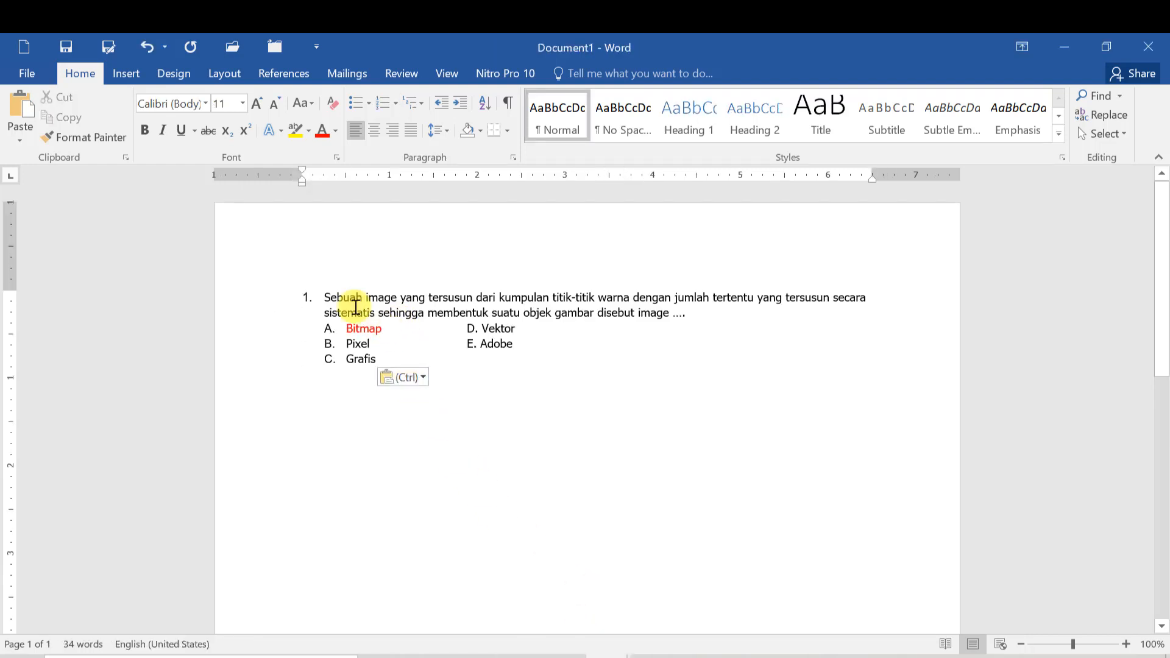
left_click_drag(327, 298, 477, 300)
left_click(406, 331)
key("Return")
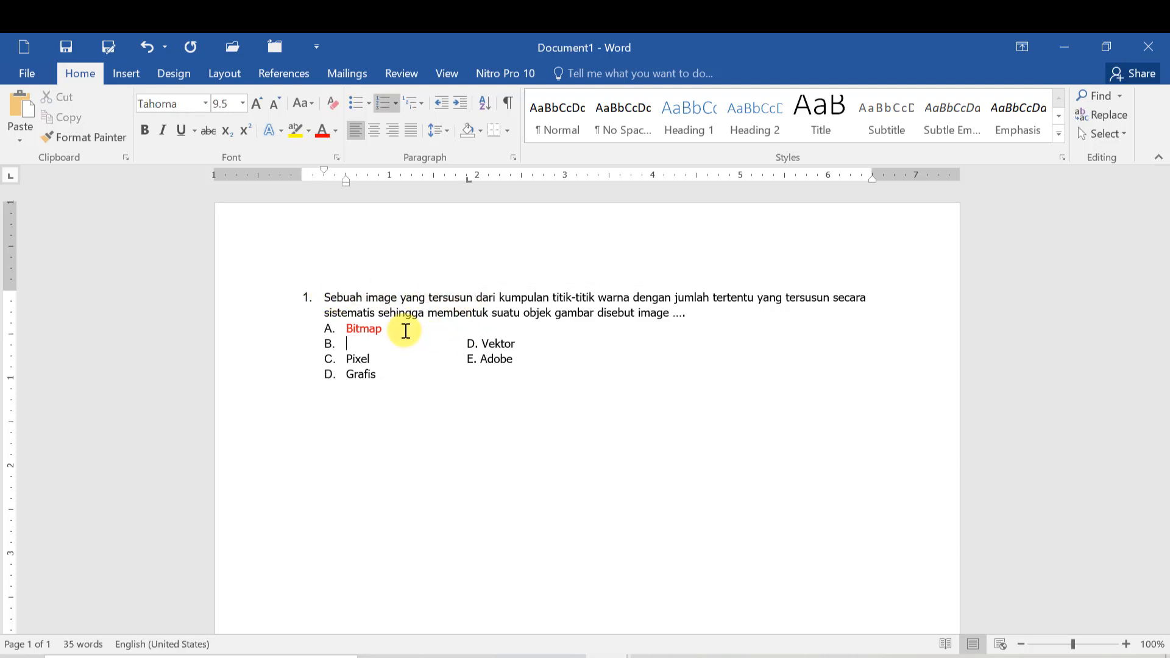
key("Delete")
left_click(371, 345)
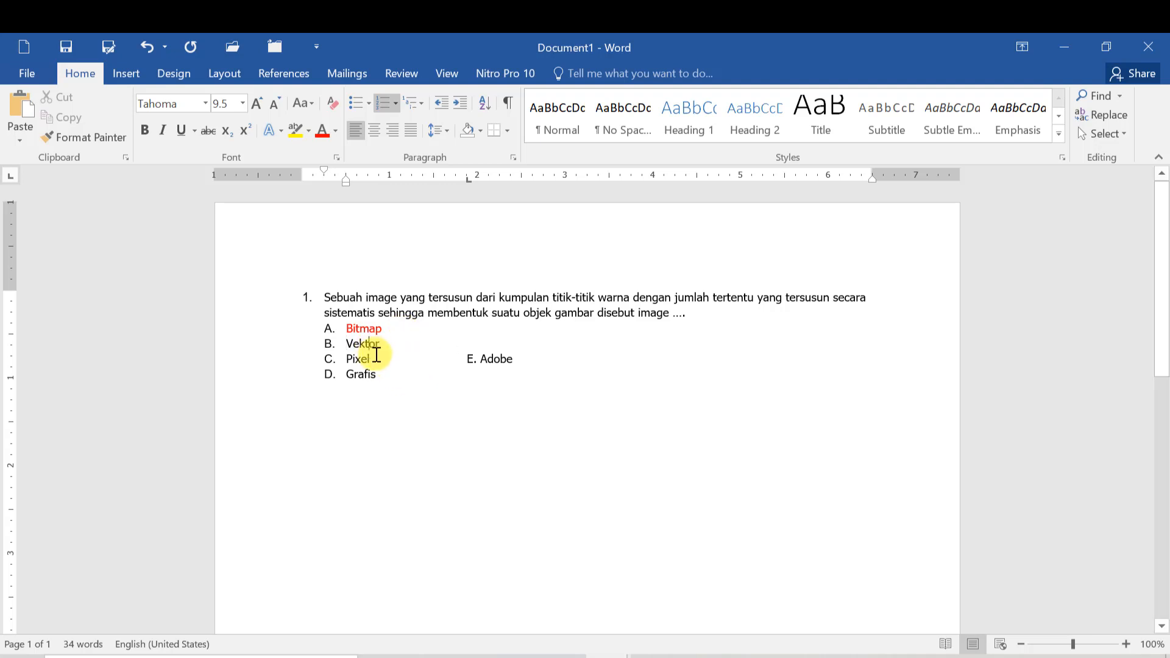
key("Return")
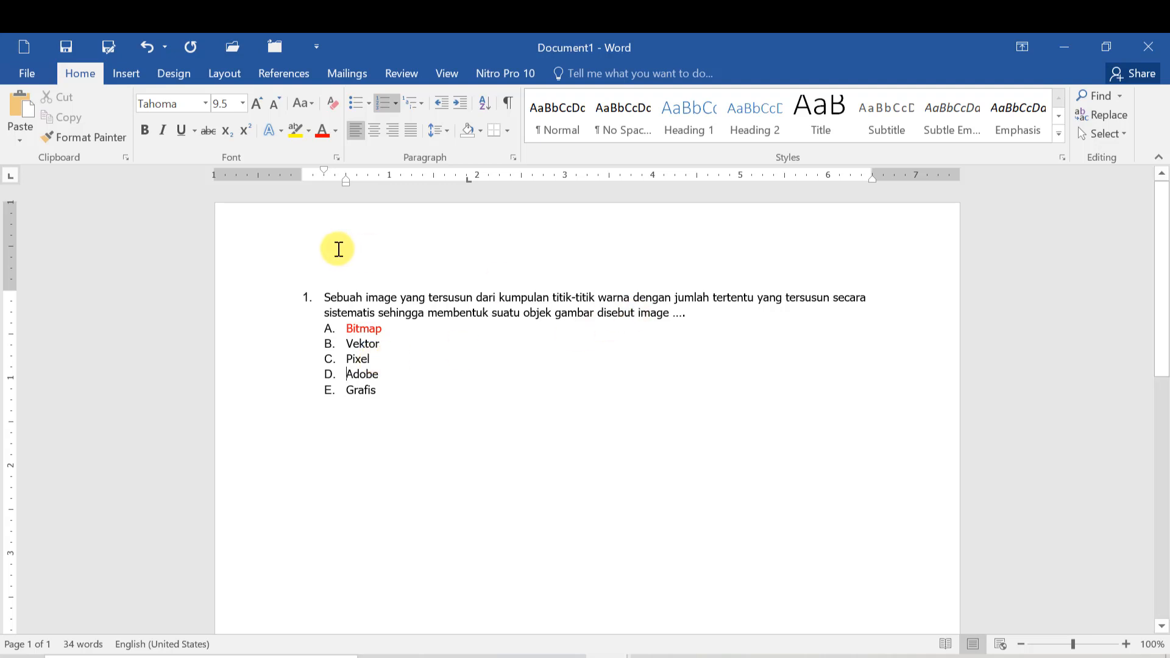
- Remove numbering from the question and options, then copy the question text
left_click(337, 297)
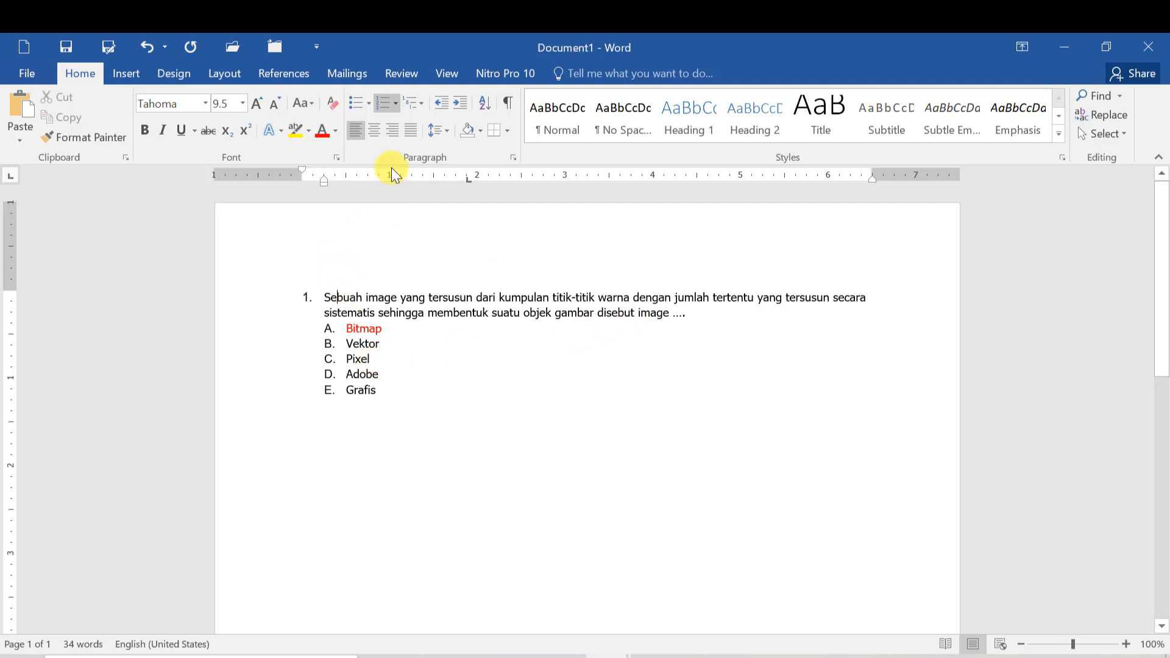
left_click(388, 100)
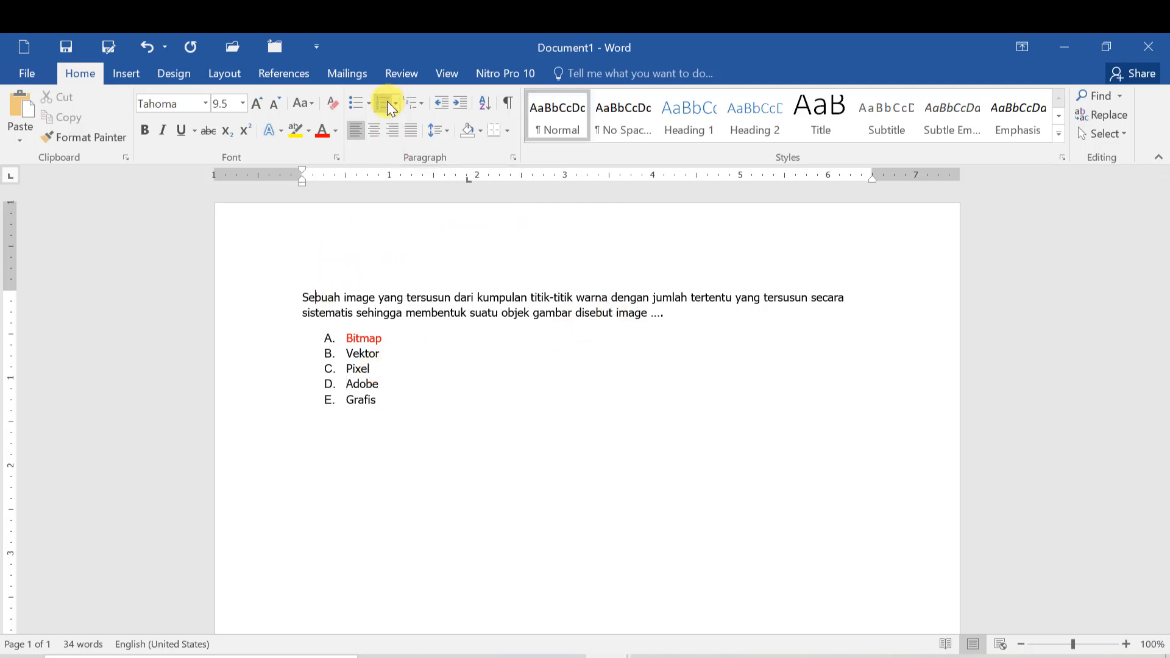
left_click_drag(346, 337, 376, 387)
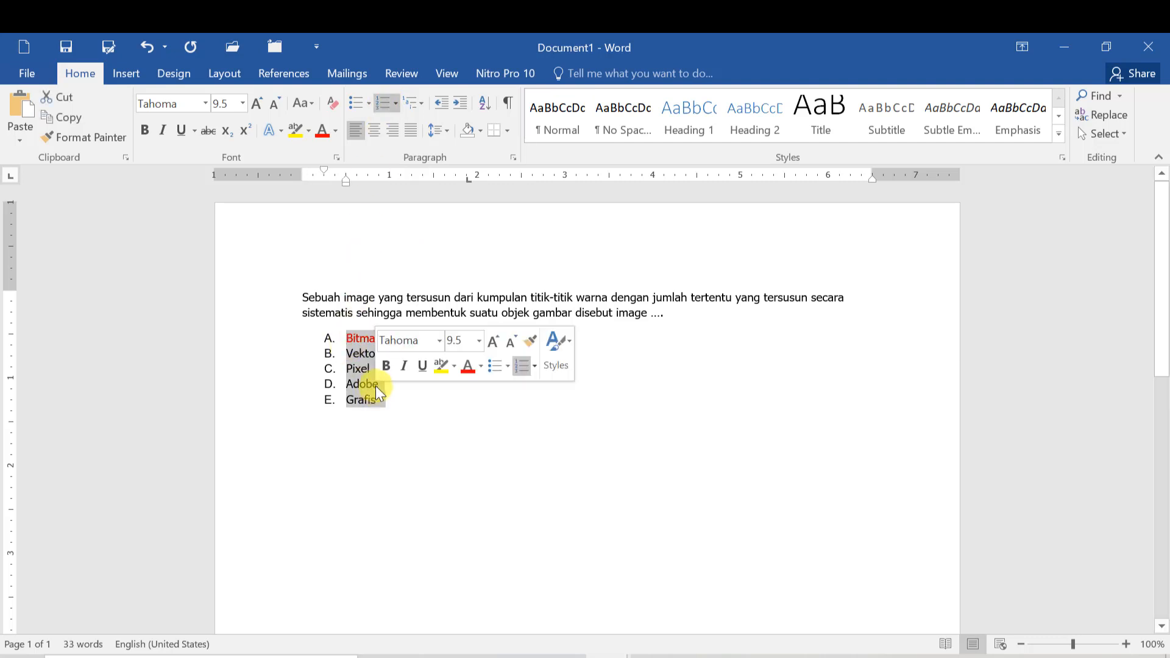
left_click(385, 103)
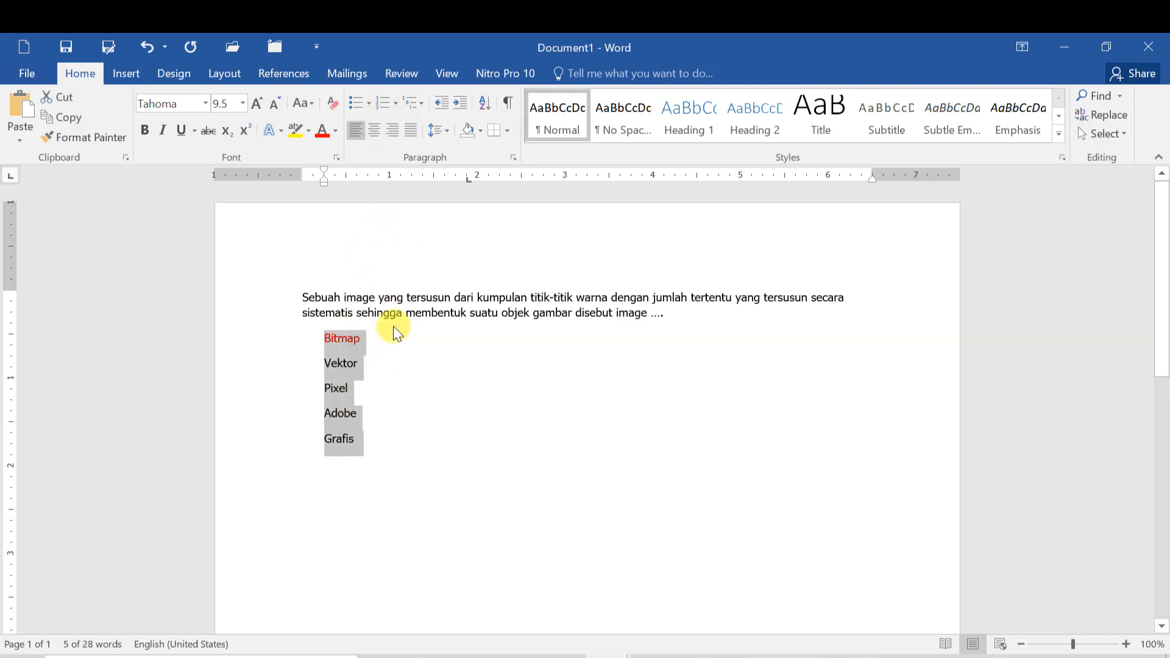
left_click(355, 314)
left_click_drag(299, 297, 666, 311)
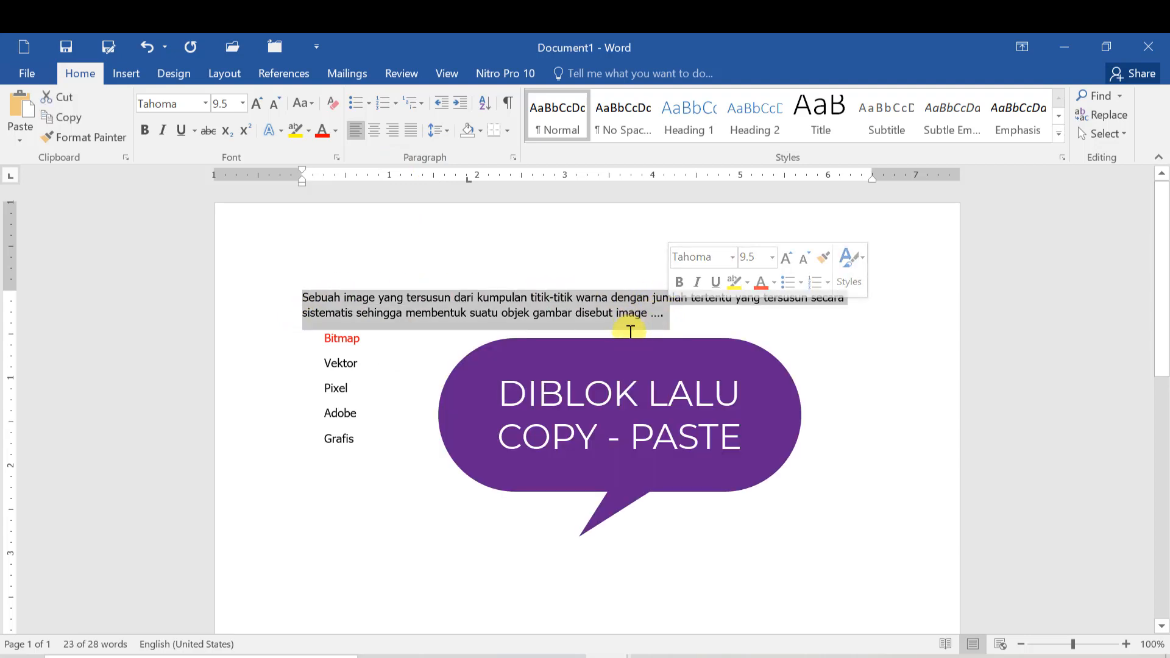
key("ctrl+c")
- Add a PILIHAN GANDA question with the pasted text and options Bitmap, Vektor, Pixel, Adobe, Grafis
left_click(630, 652)
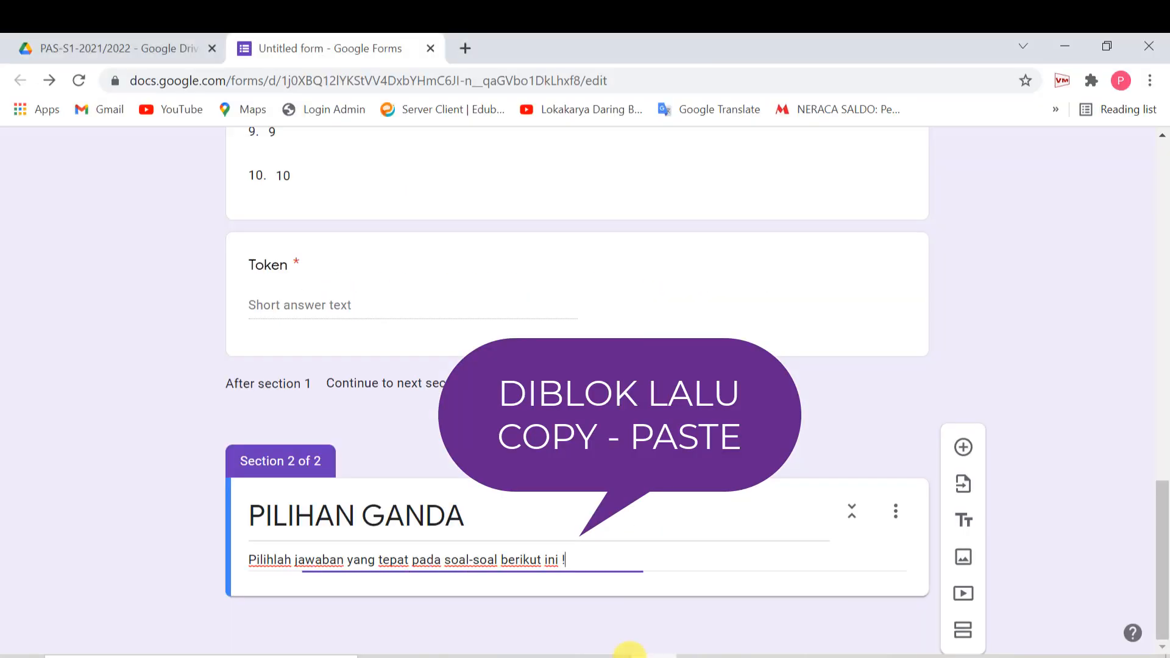
left_click(963, 447)
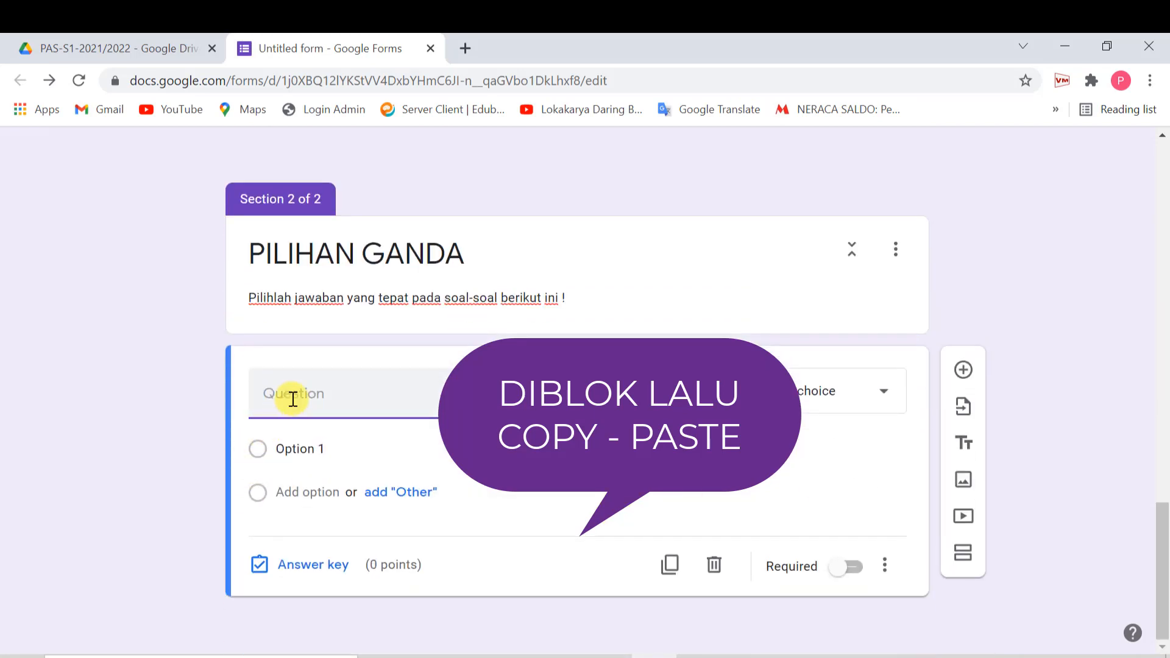
key("ctrl+v")
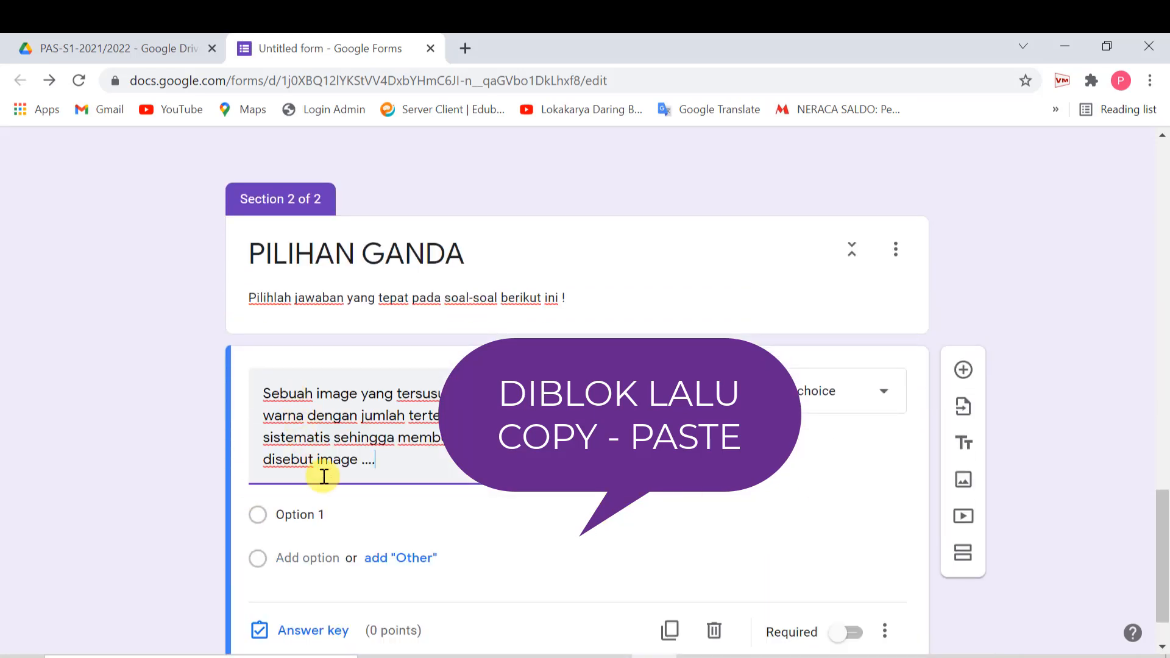
left_click(600, 655)
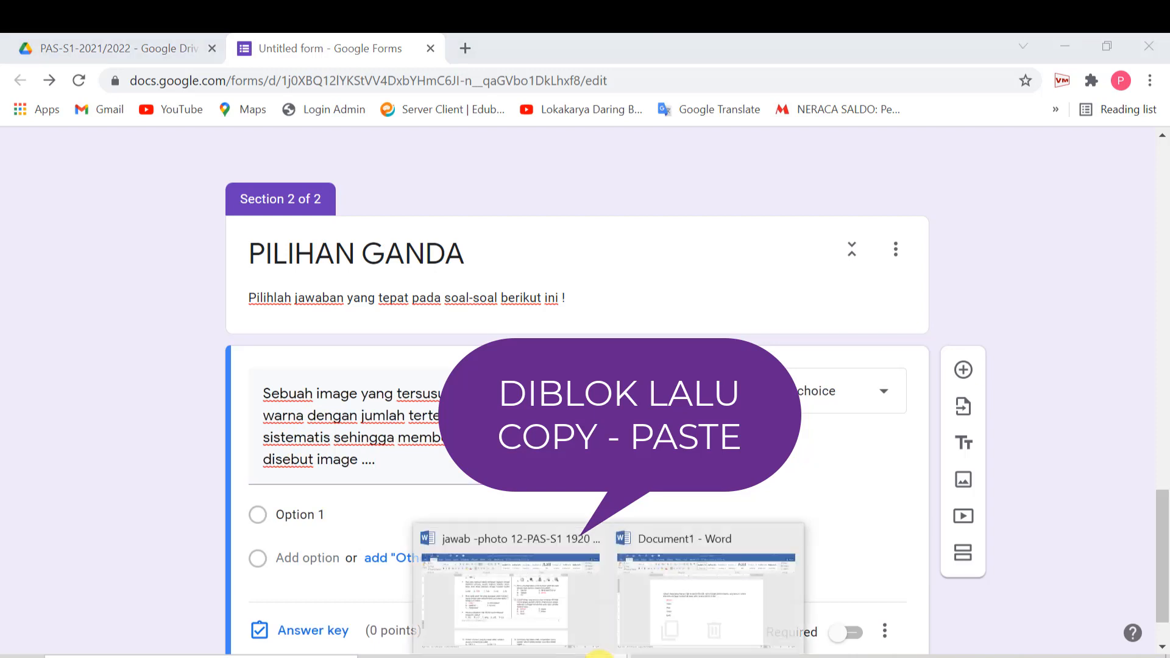
left_click(741, 584)
left_click_drag(328, 337, 382, 438)
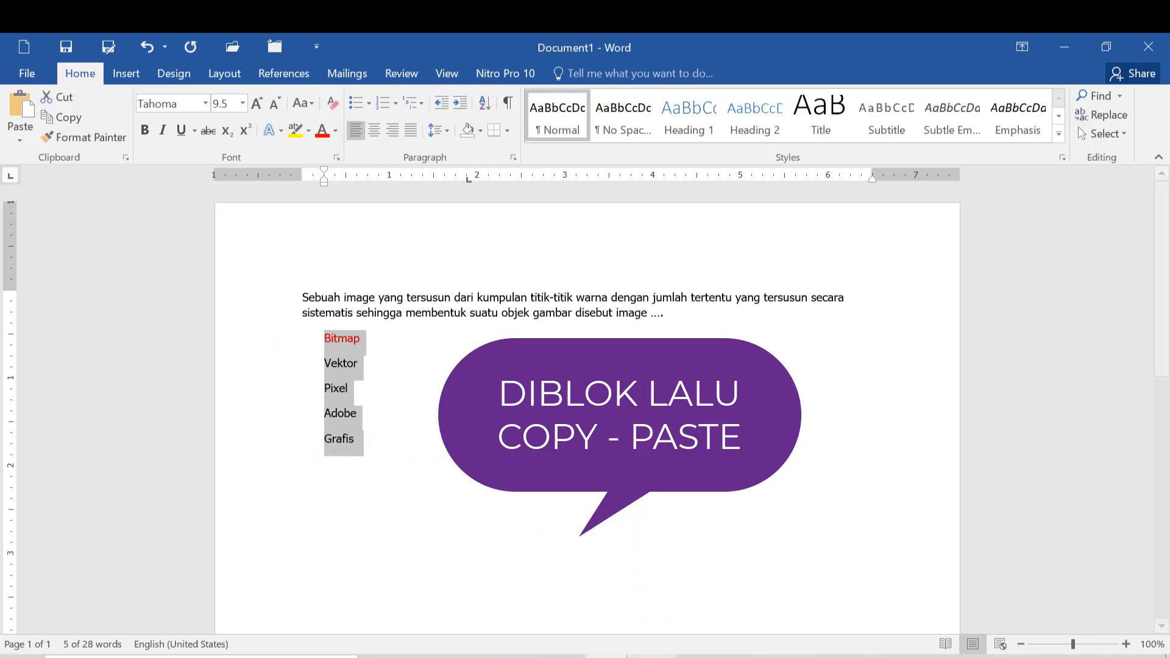
key("alt+Tab")
left_click(314, 518)
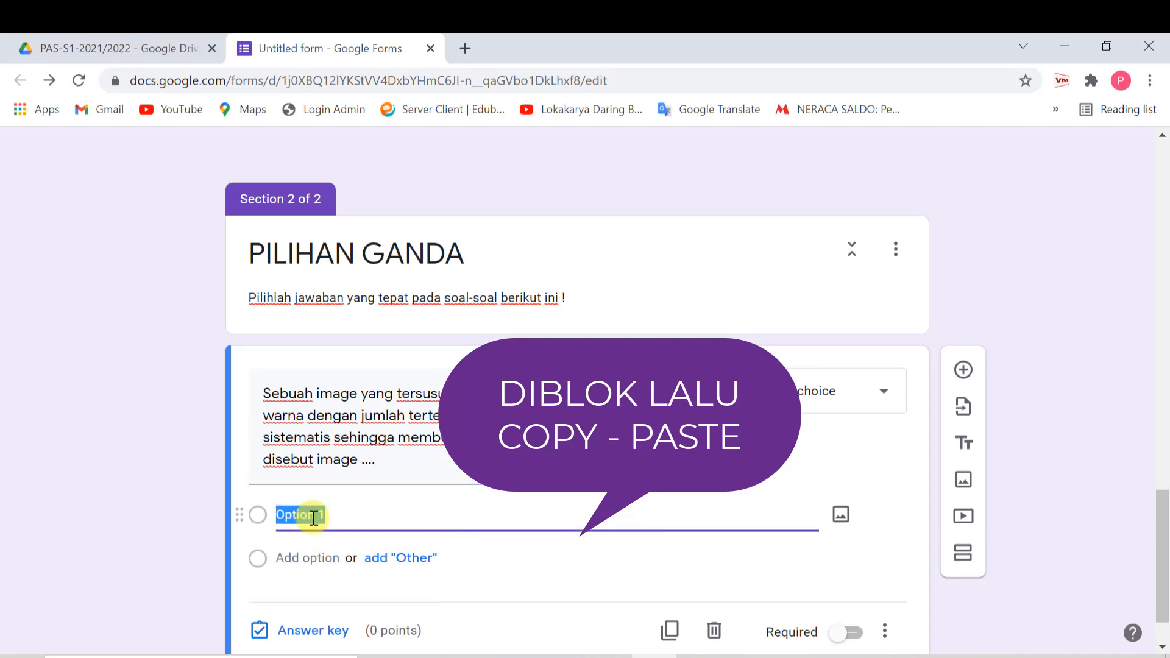
key("ctrl+v")
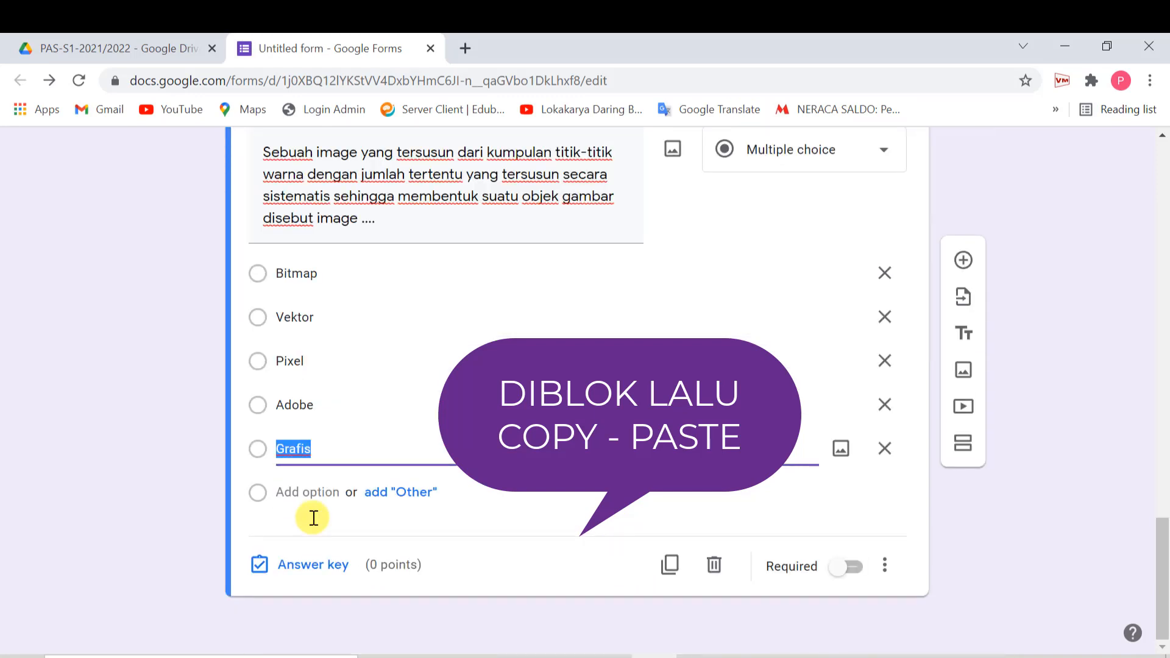
- Turn on Shuffle option order for the question
left_click(884, 570)
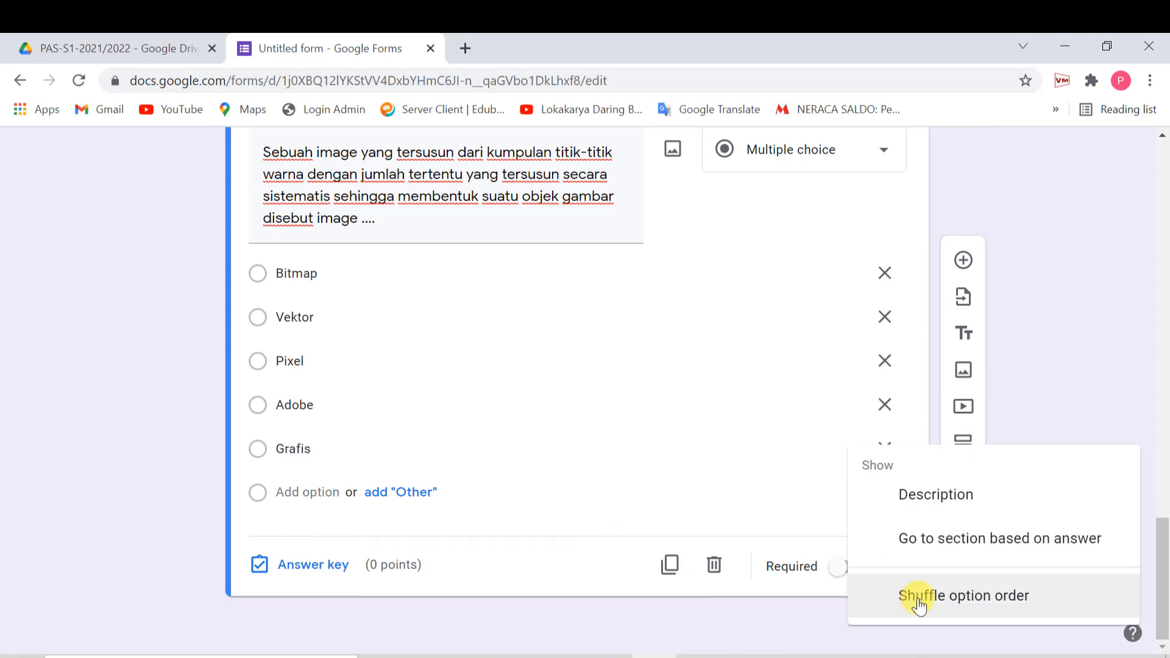
left_click(919, 600)
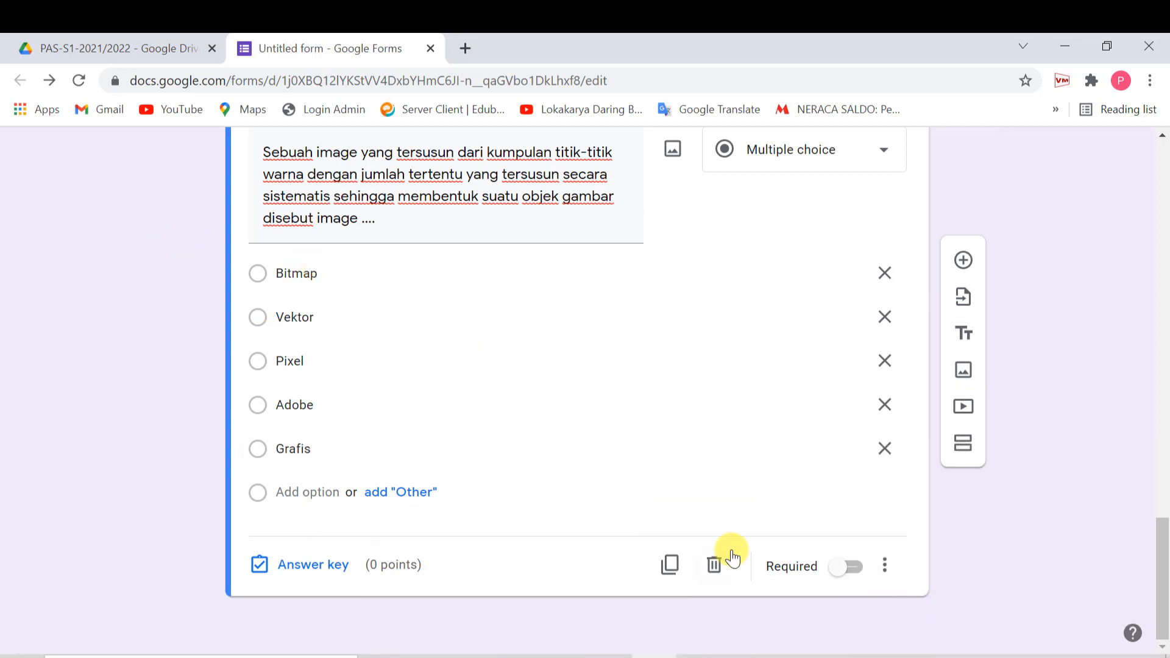
left_click(885, 566)
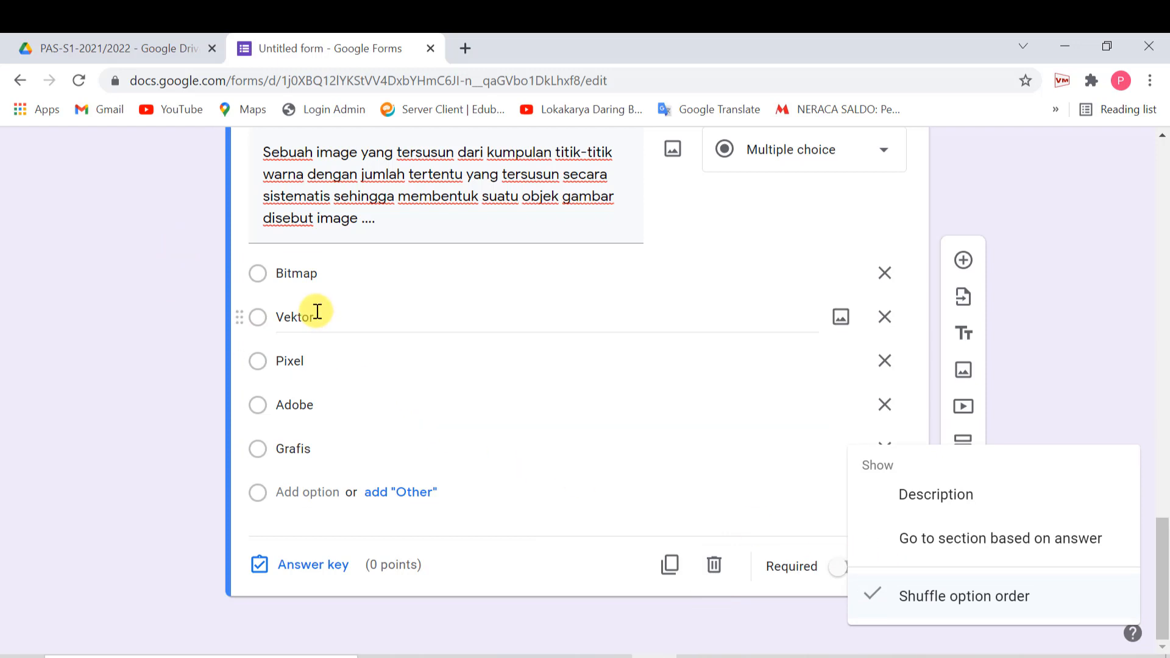
left_click(316, 565)
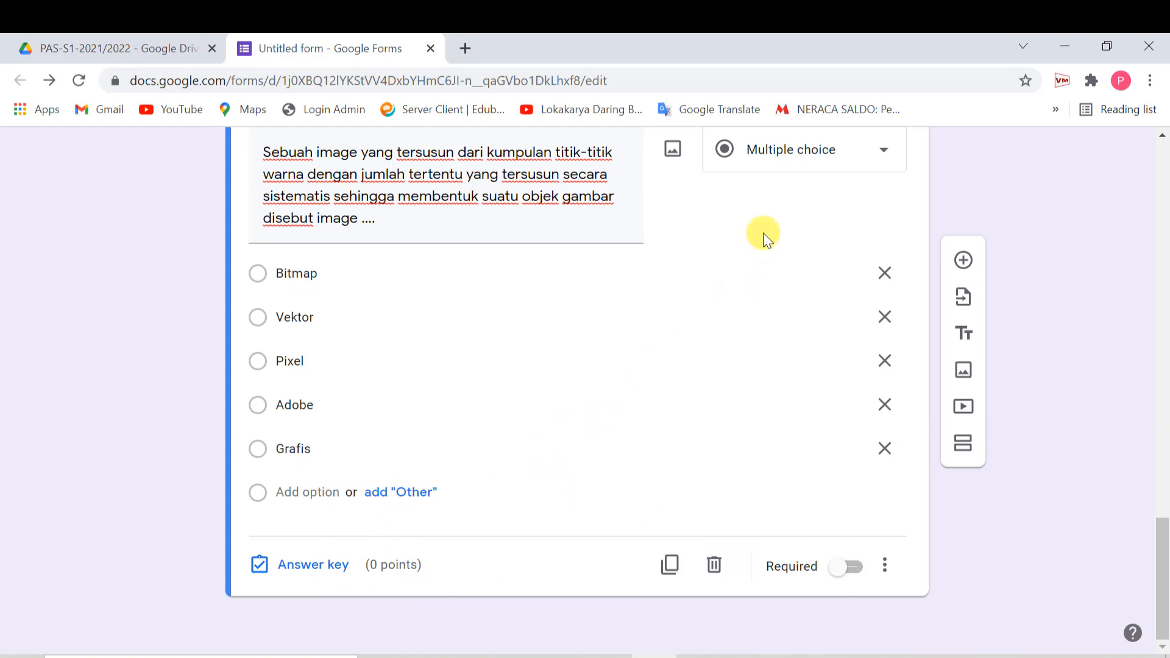
- Mark Bitmap as the correct answer worth 1 point and make the question required
left_click(332, 564)
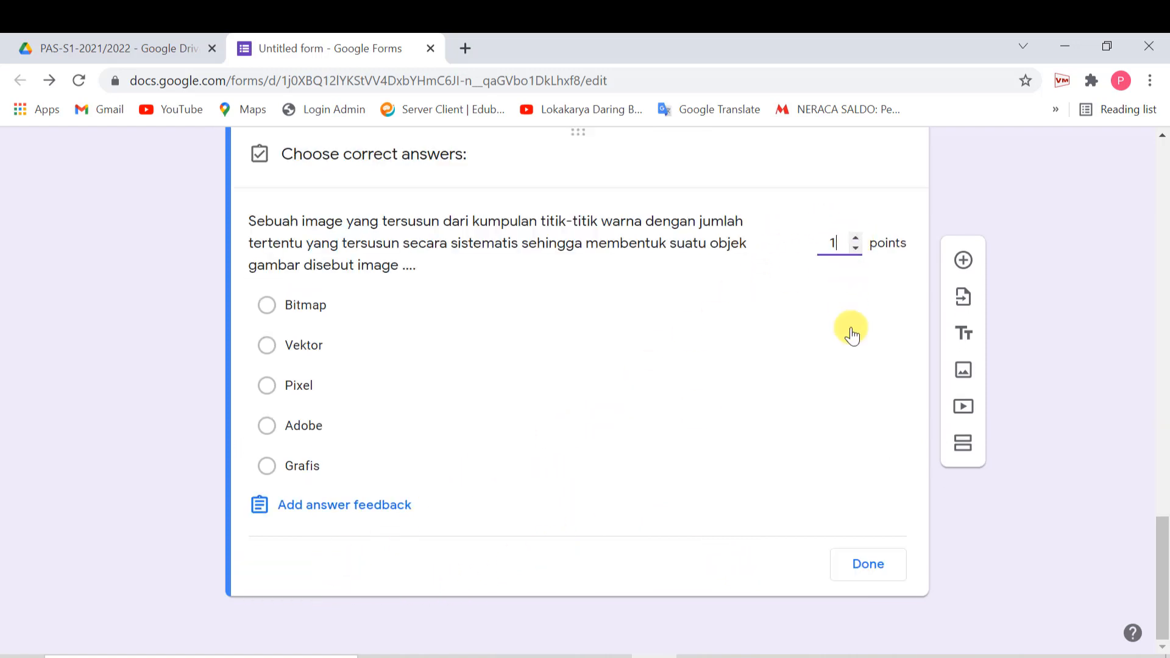
left_click(267, 306)
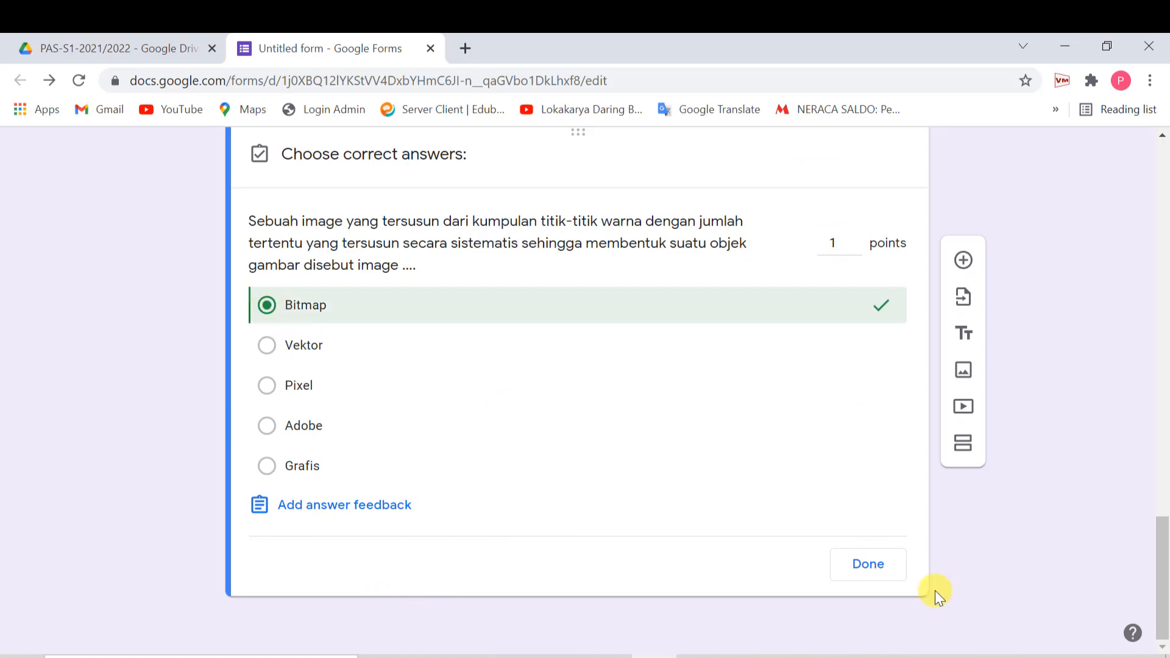
left_click(856, 568)
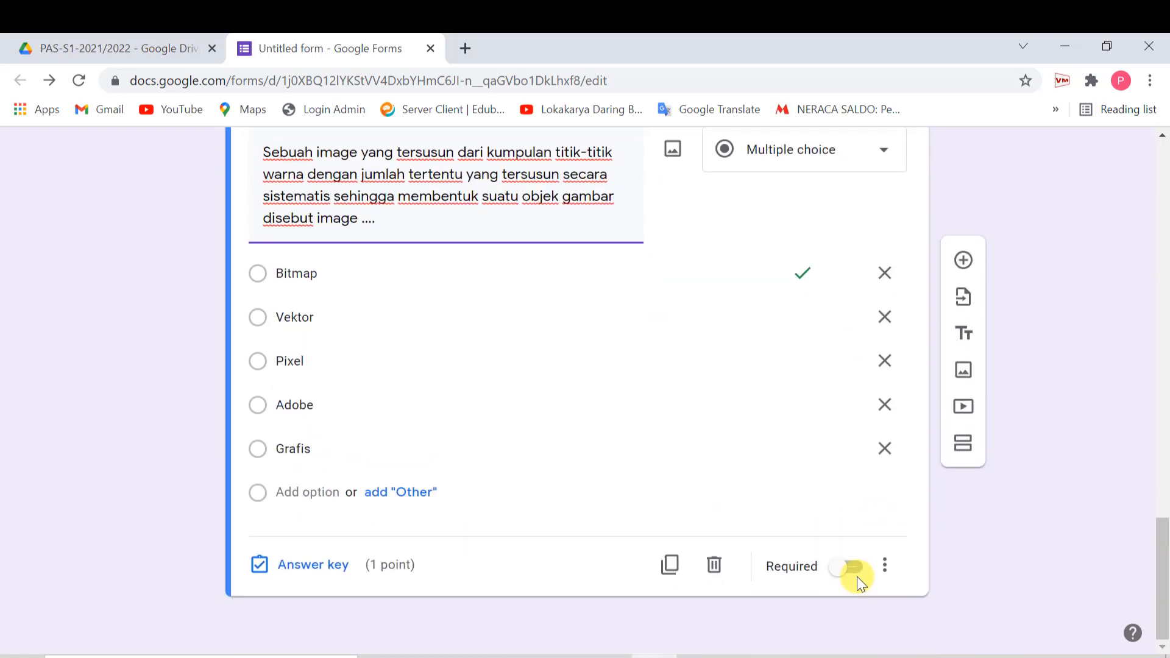
left_click(854, 568)
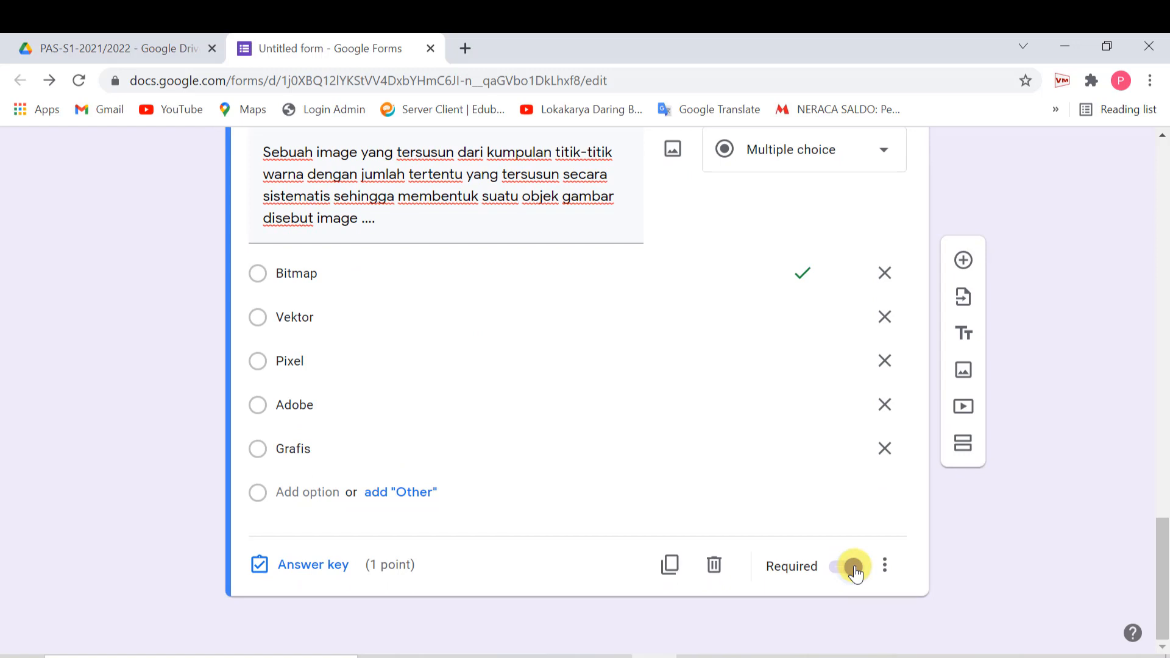
scroll(413, 332, "up", 4)
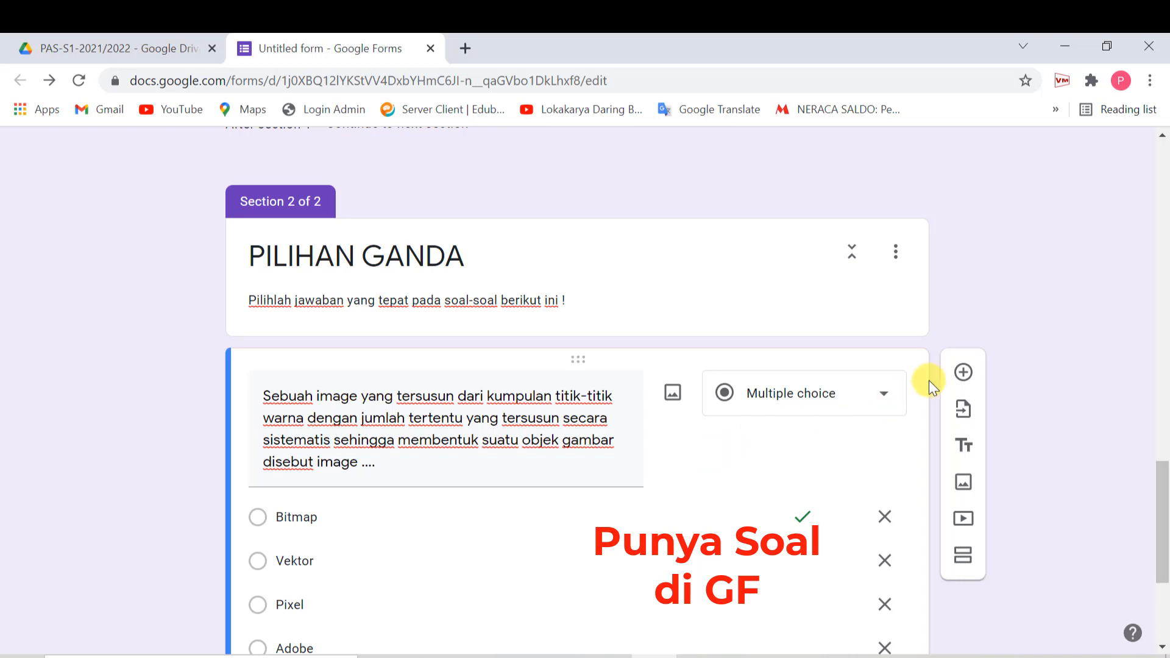
- Open the import panel and pick KKPI - PHOTOSHOP-12 AKL by searching 'ph'
left_click(964, 414)
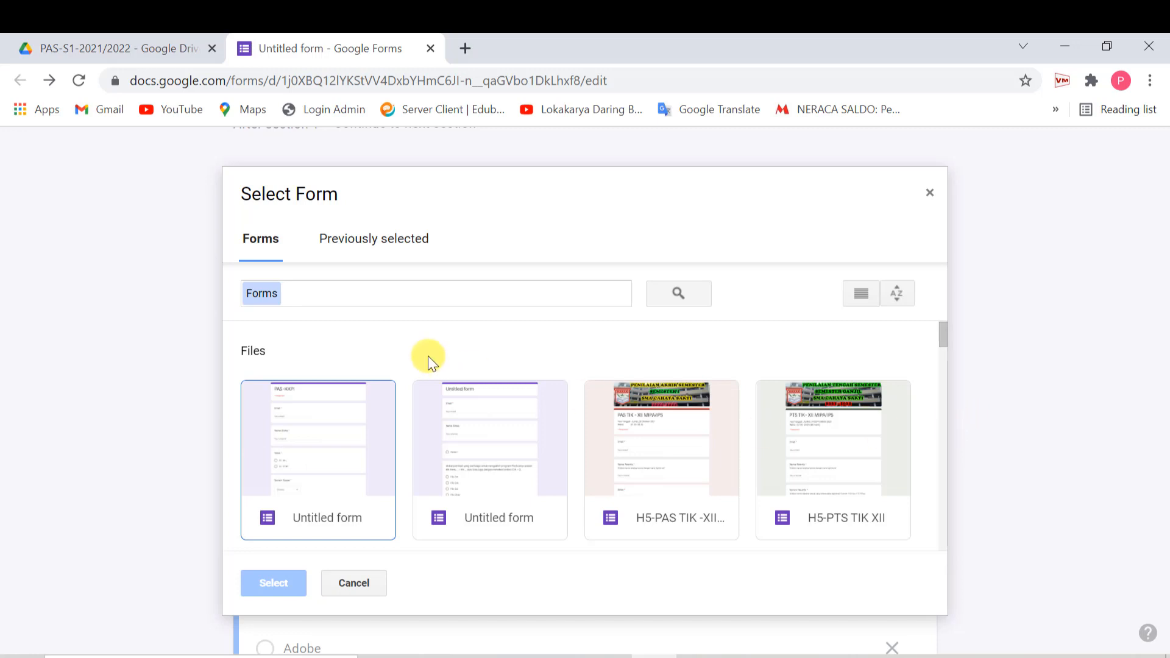
left_click(406, 293)
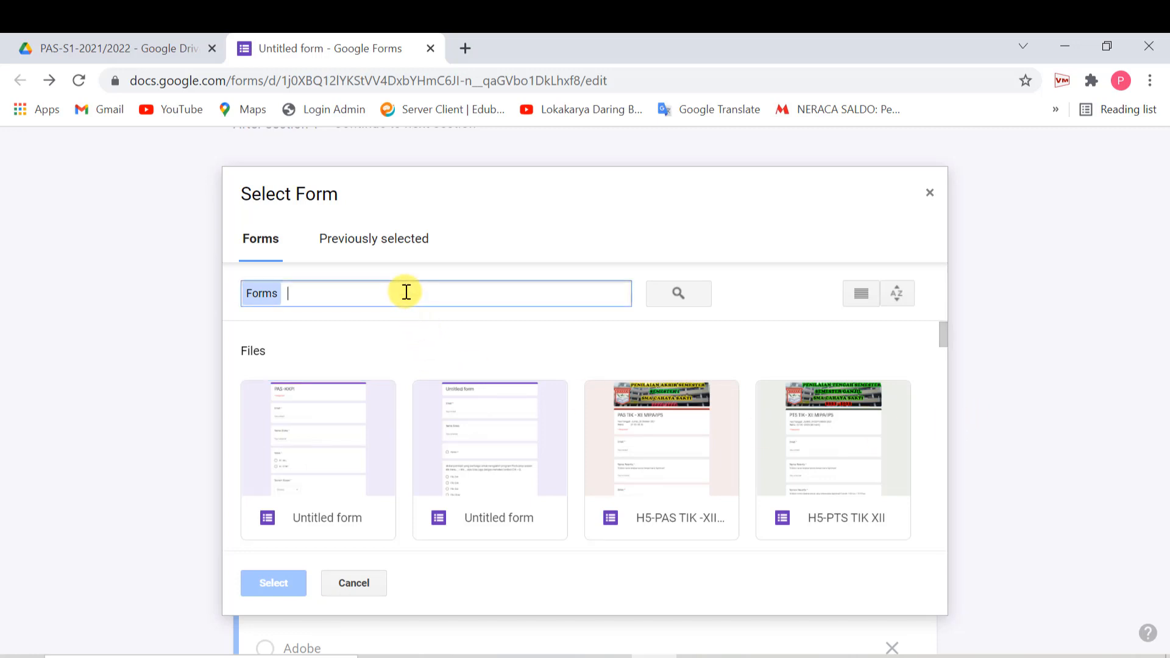
type("pho")
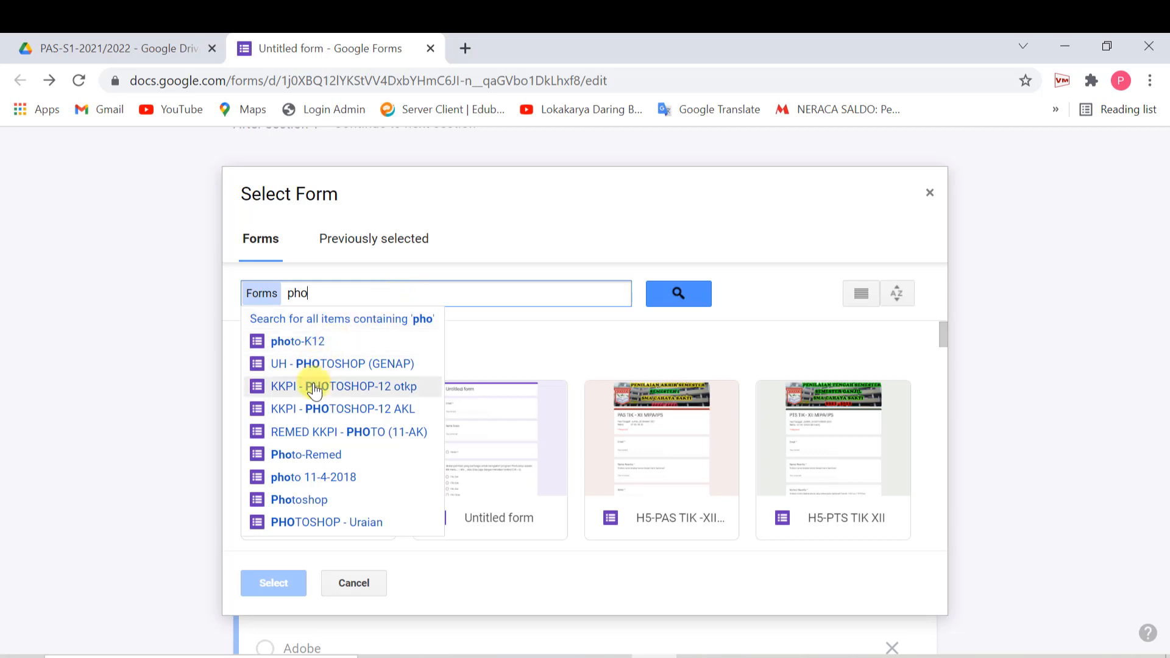
left_click(332, 417)
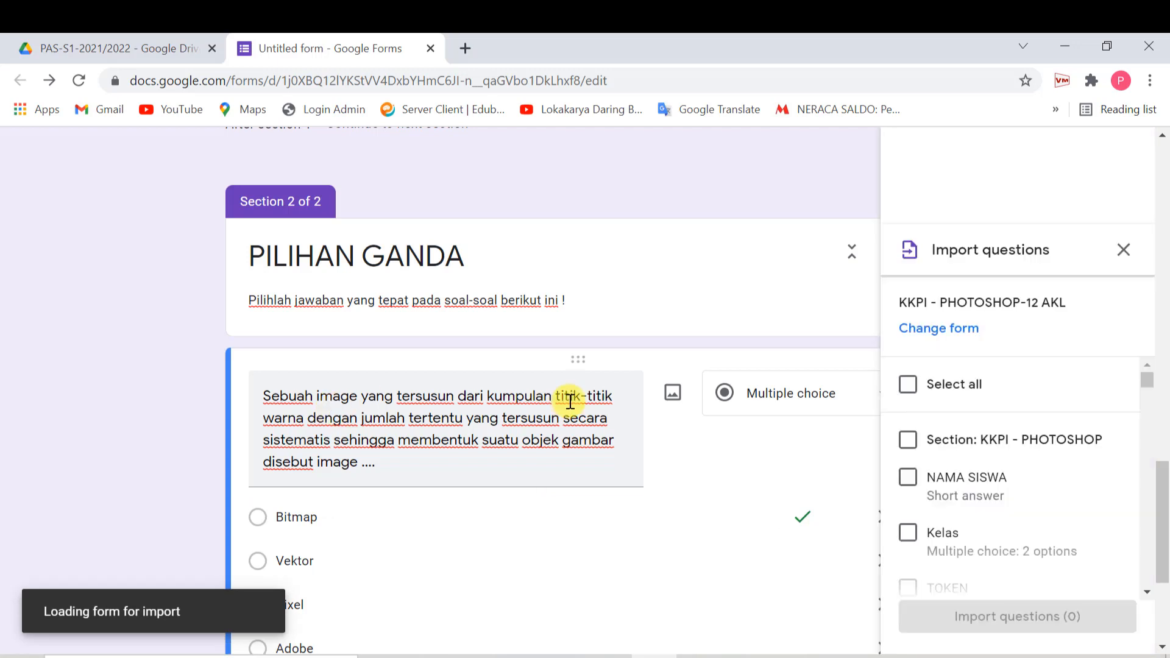
scroll(1052, 425, "down", 5)
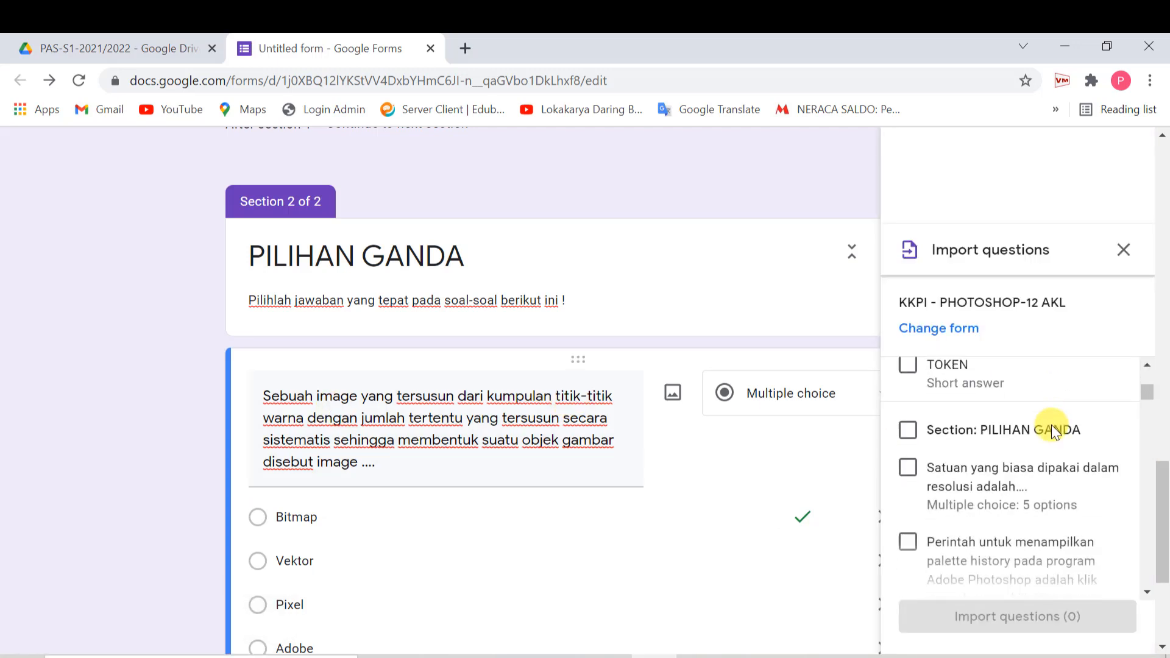
scroll(1051, 426, "down", 3)
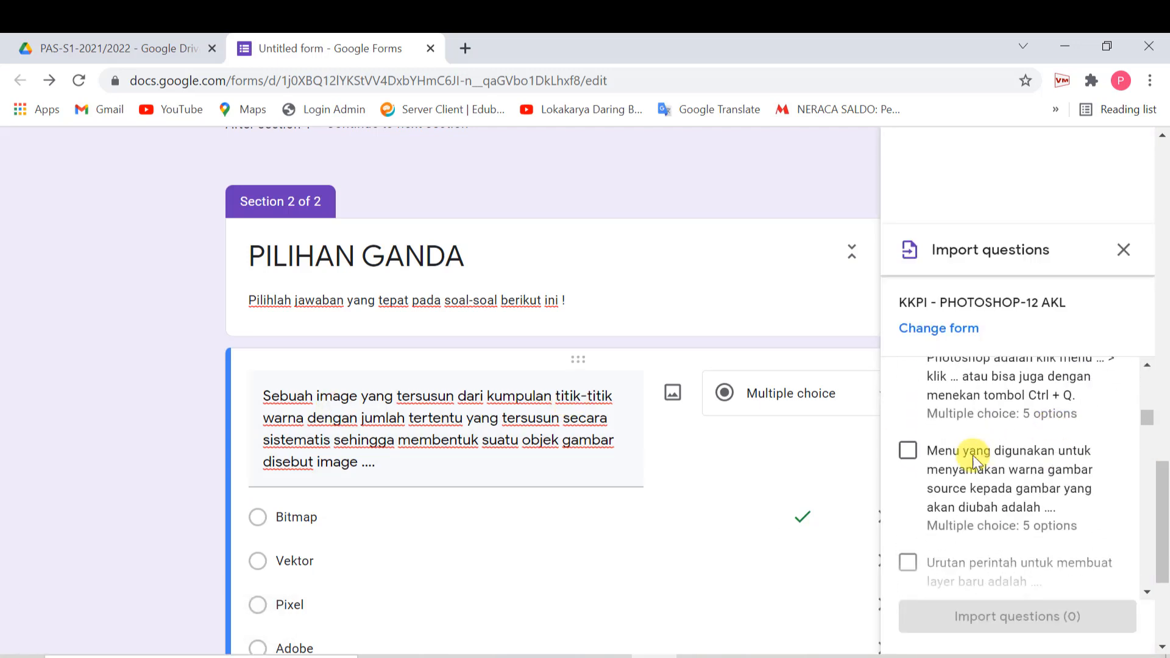
- Tick the colour-replacement, Photoshop exit-command and colour-matching questions for import
left_click(908, 451)
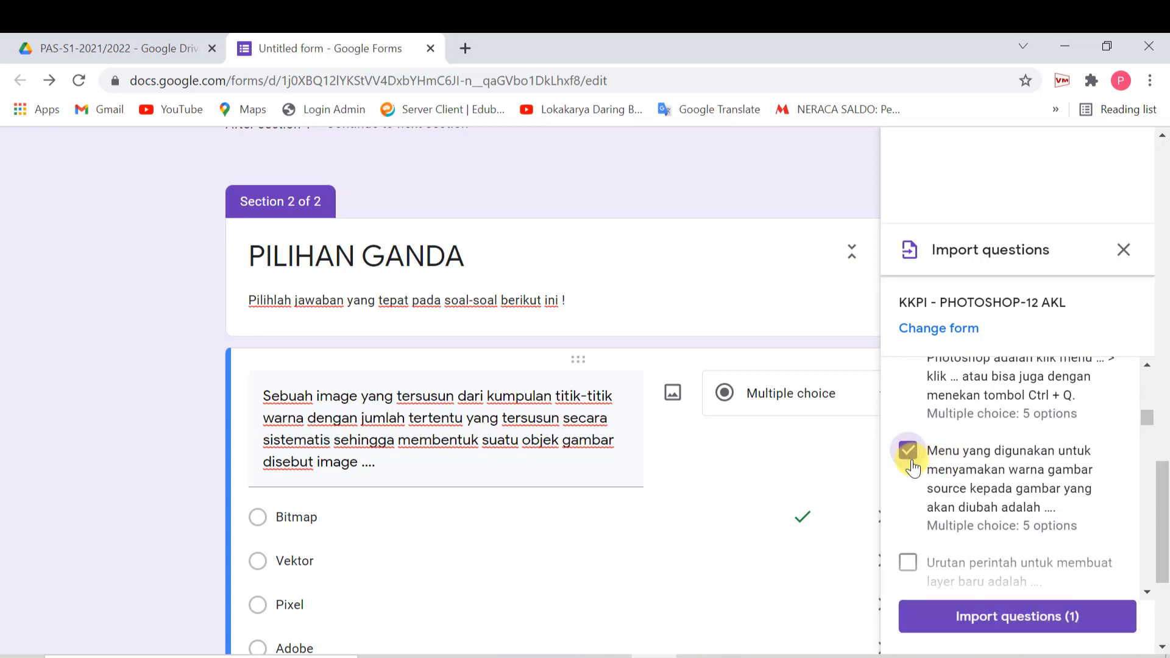
scroll(913, 466, "down", 1)
left_click(908, 502)
scroll(910, 517, "down", 1)
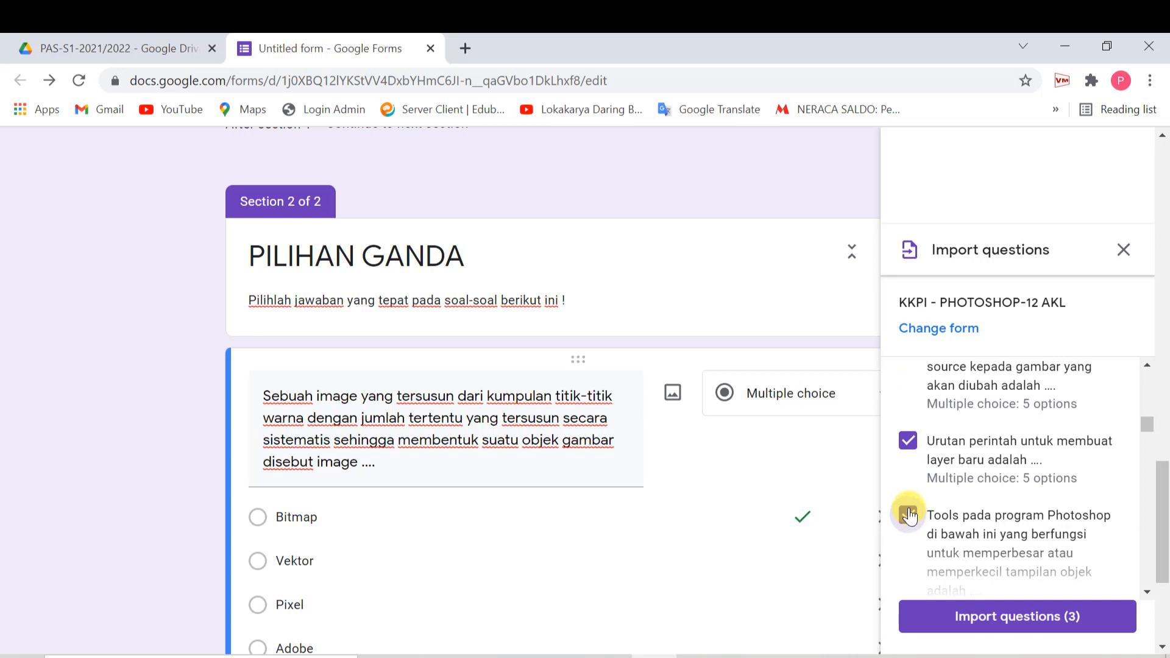
scroll(916, 485, "up", 5)
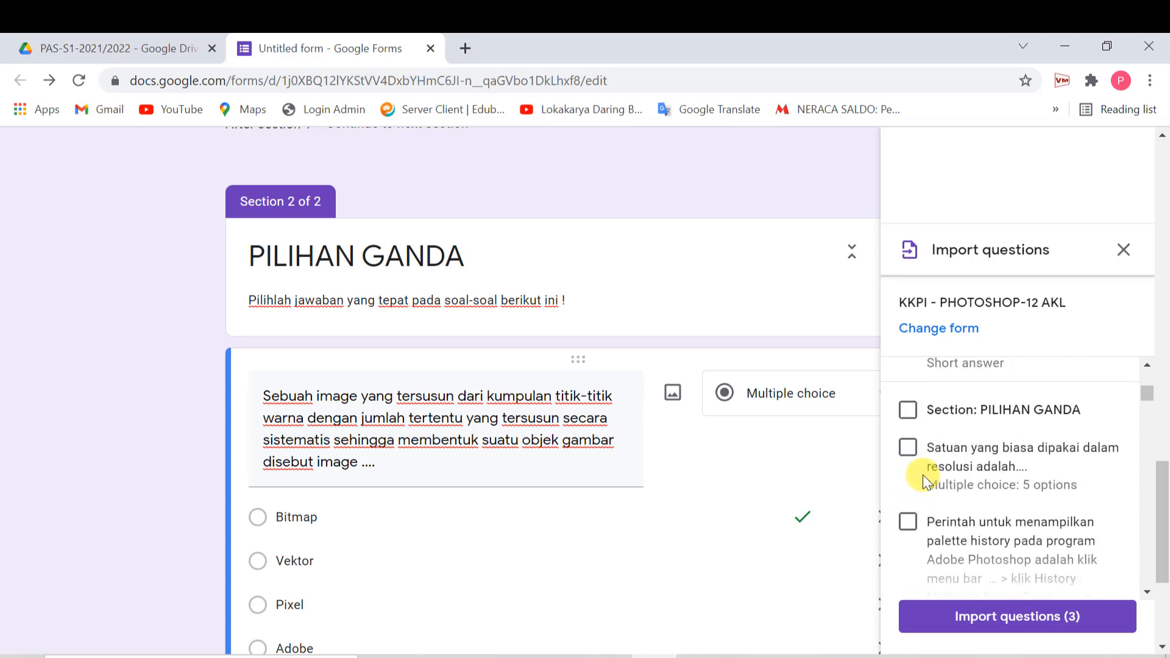
scroll(923, 474, "up", 5)
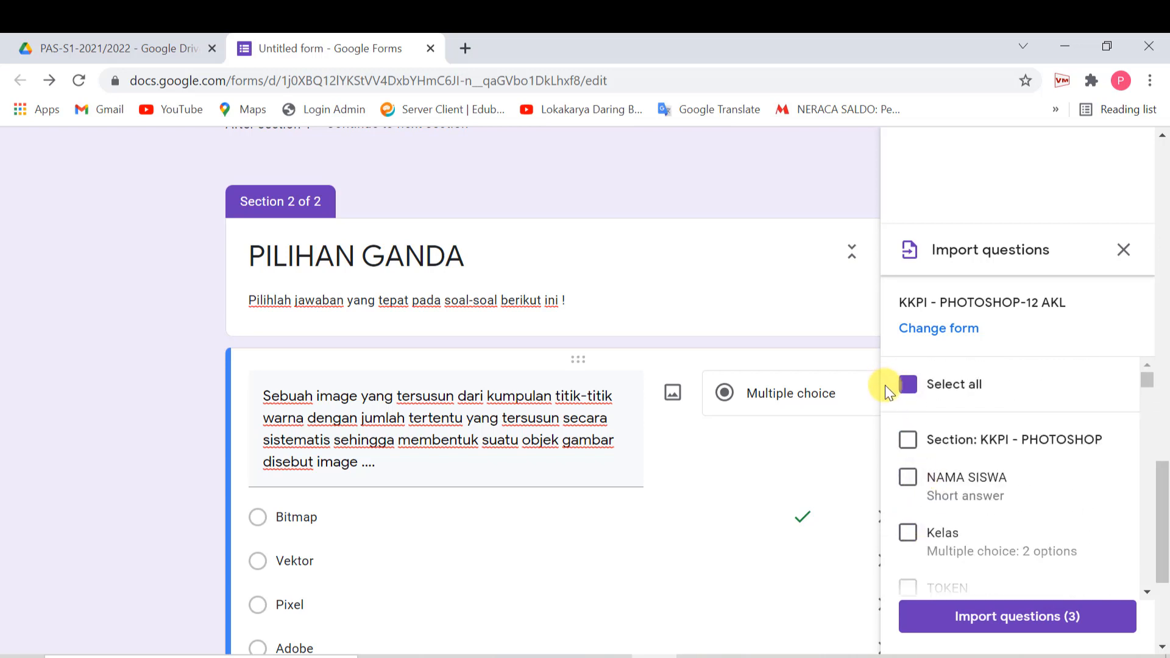
left_click(909, 386)
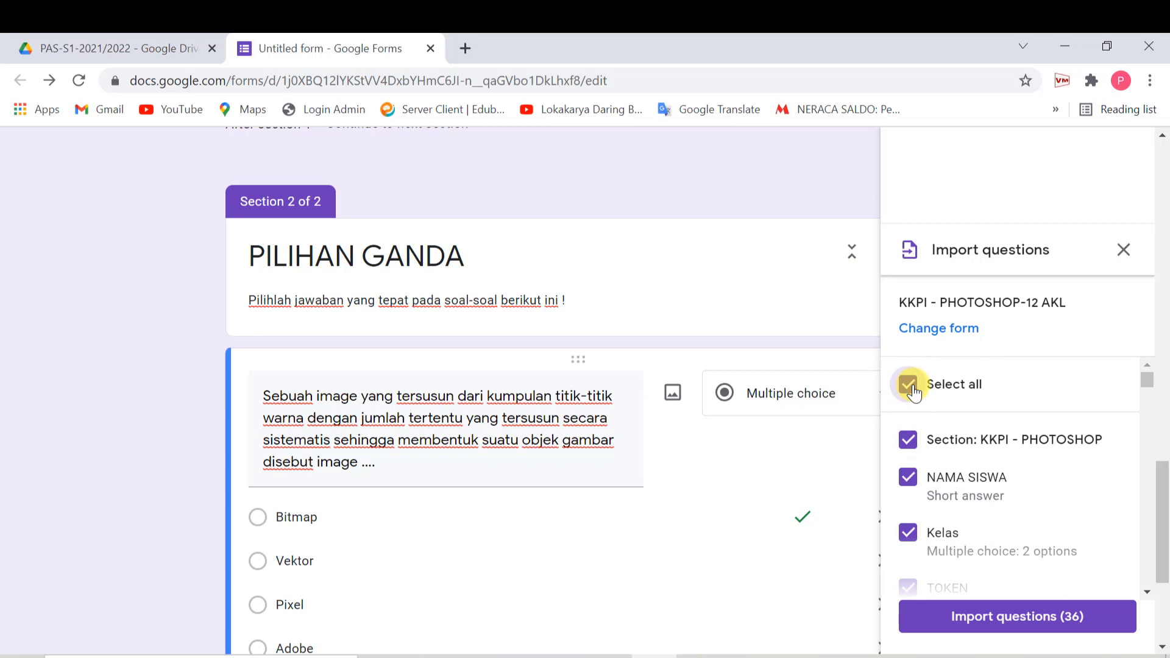
left_click(909, 385)
scroll(953, 430, "down", 5)
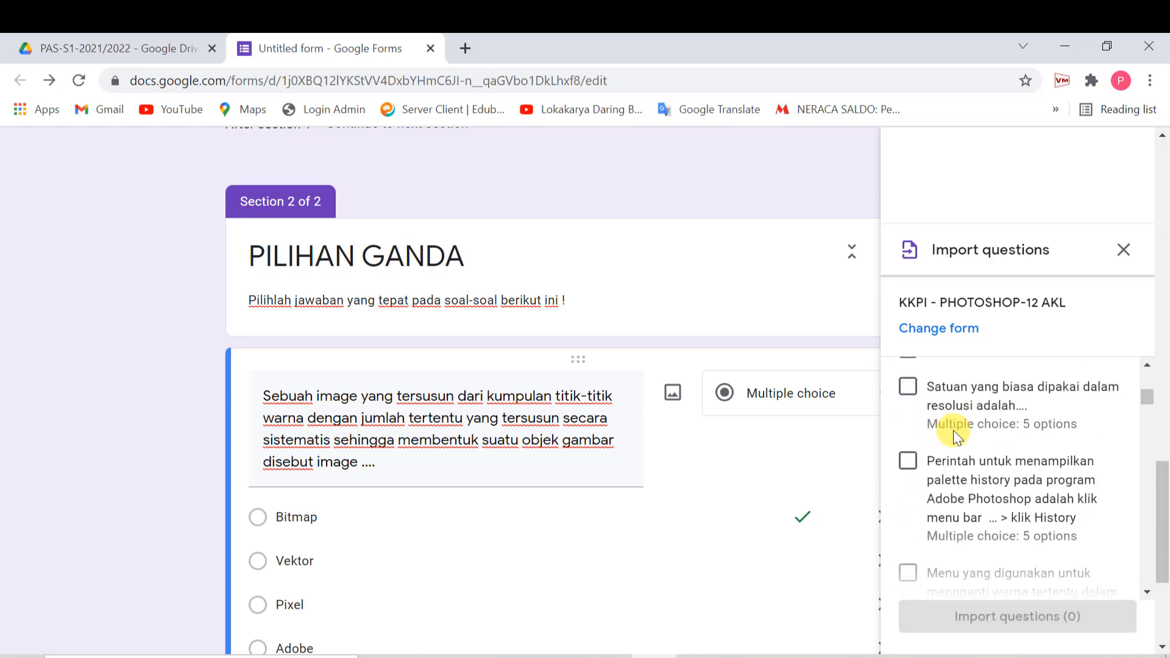
scroll(953, 430, "down", 3)
left_click(907, 391)
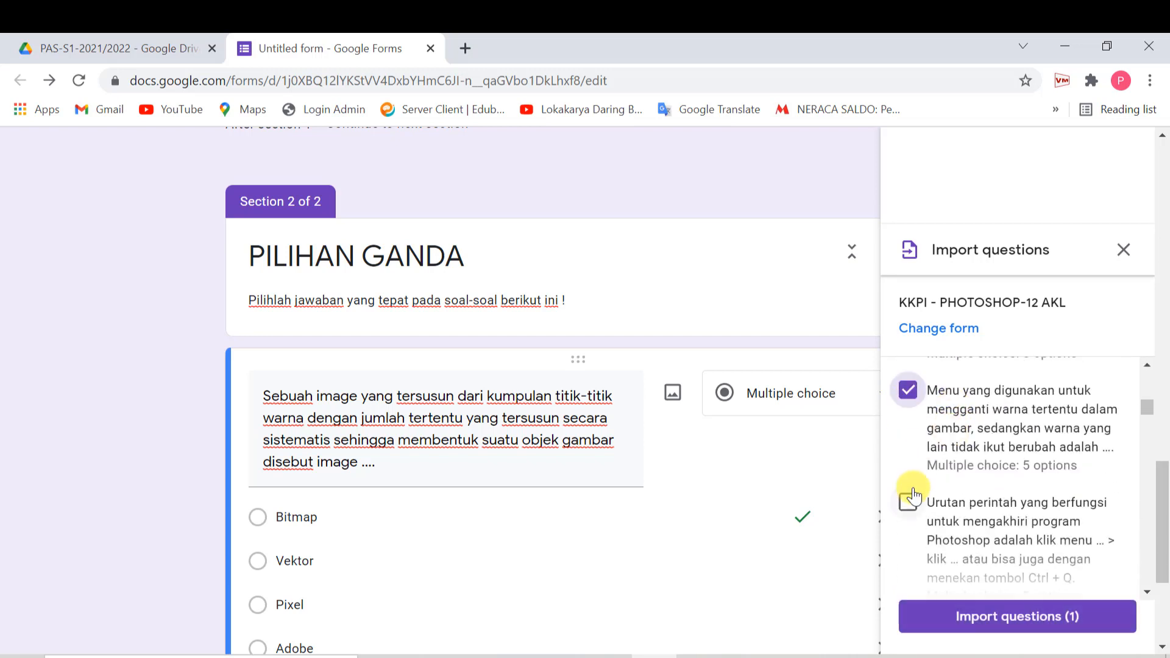
left_click(911, 500)
scroll(957, 490, "down", 3)
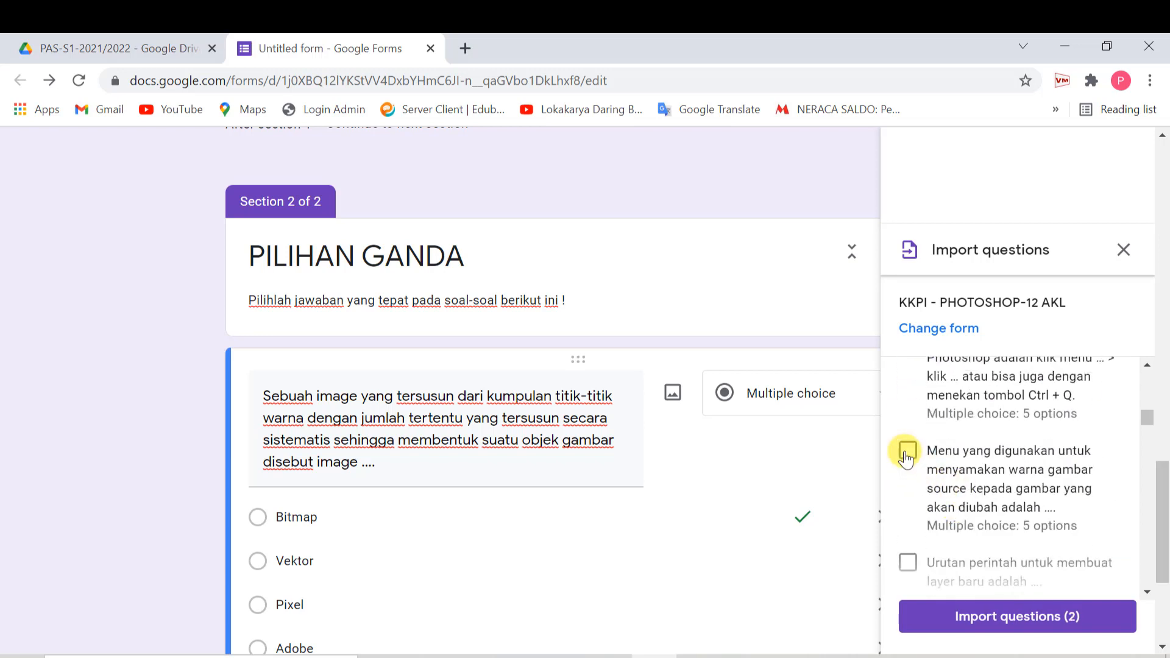
left_click(907, 452)
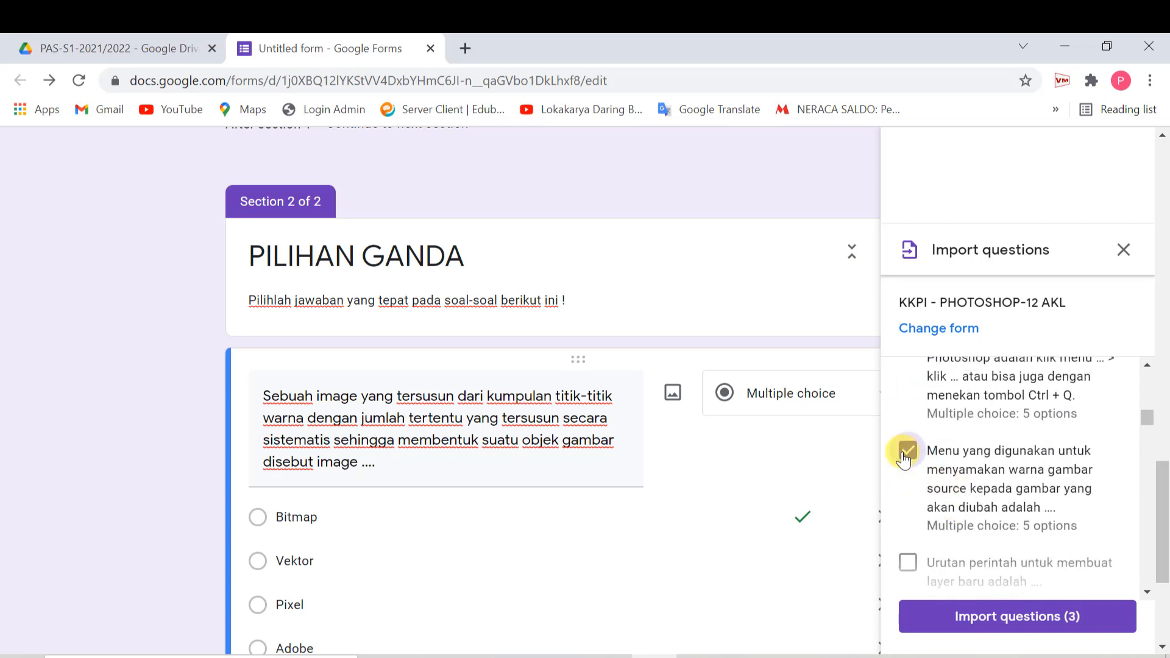
- Review the selected questions' text and import the three ticked questions
triple_click(536, 438)
scroll(536, 462, "down", 3)
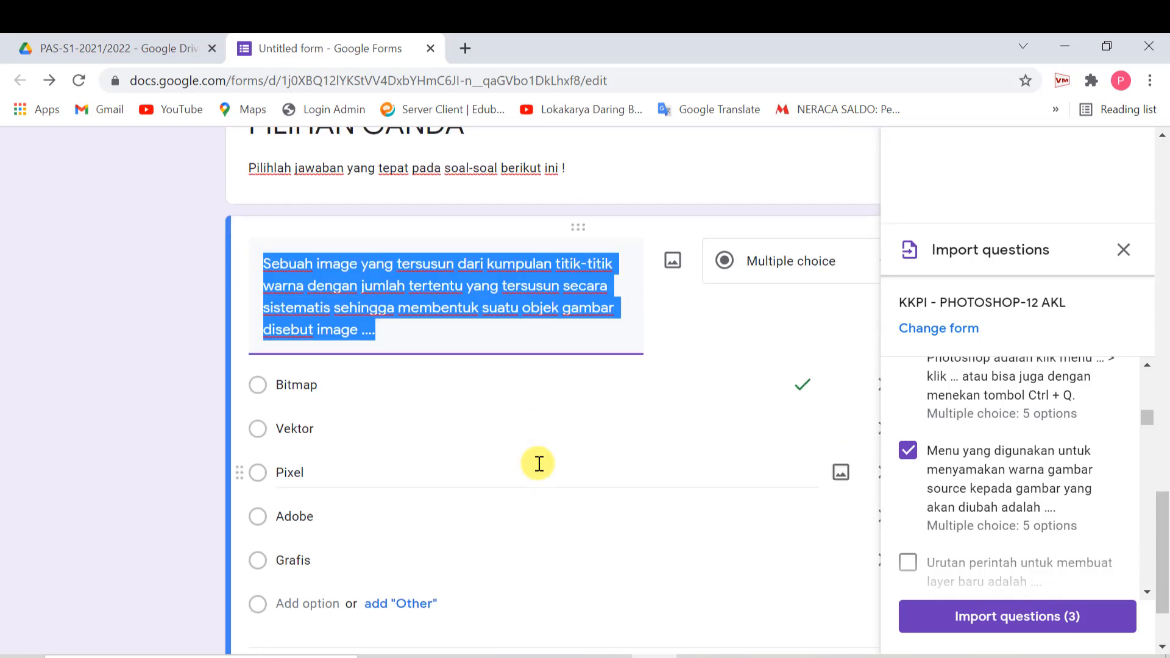
left_click(451, 290)
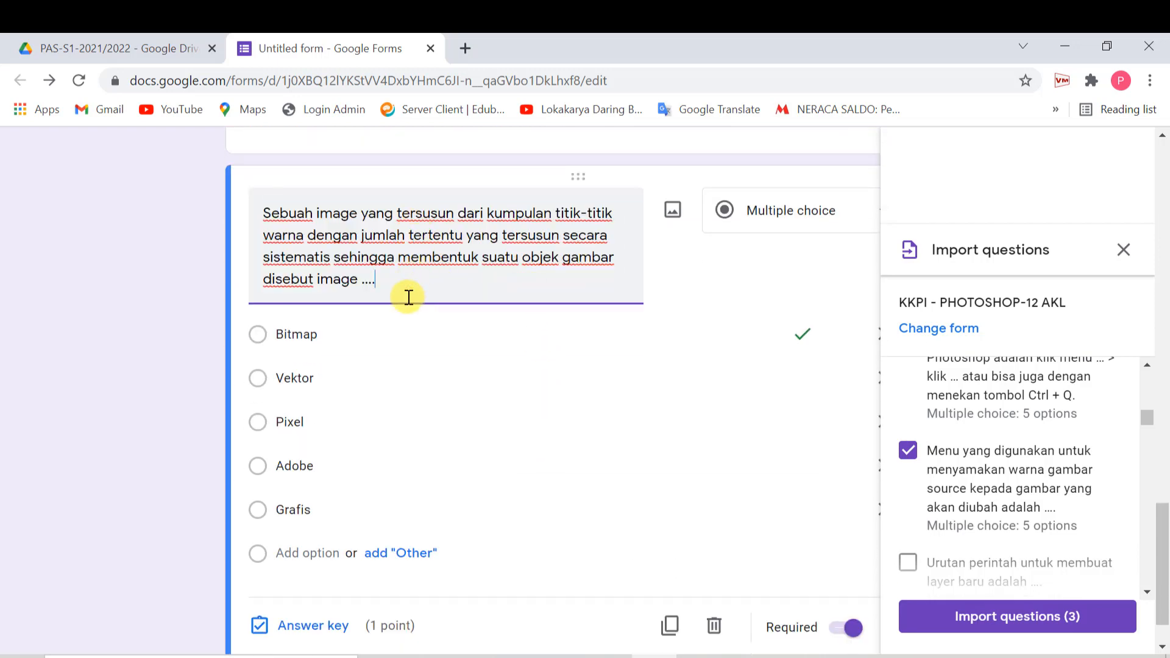
scroll(408, 296, "up", 5)
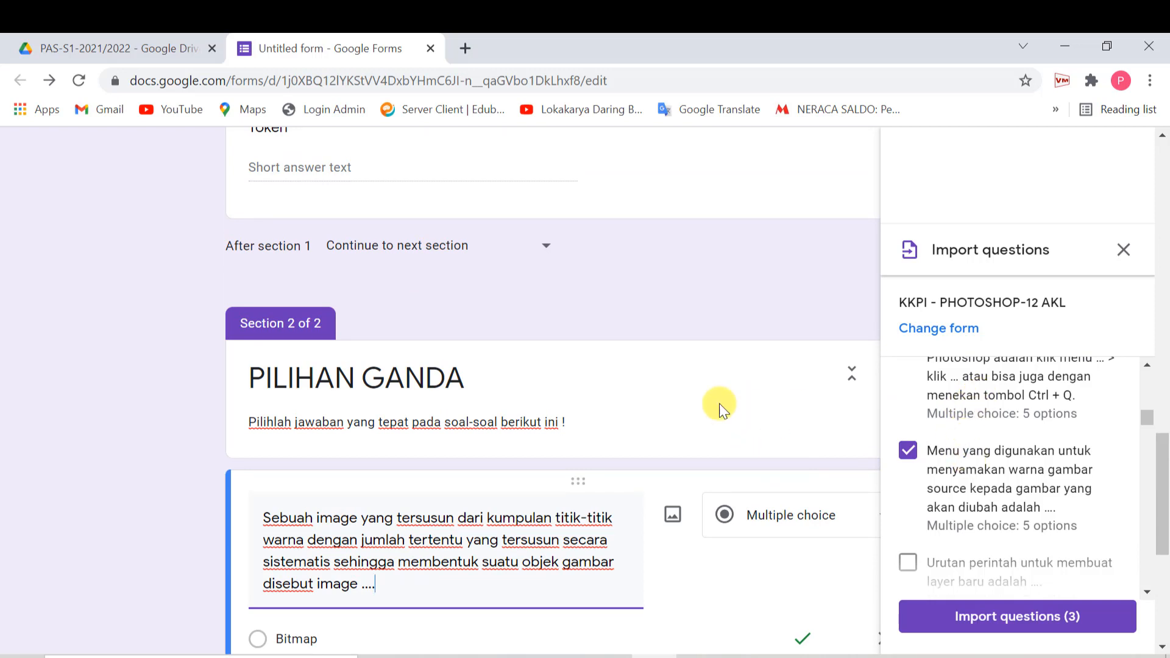
scroll(645, 463, "up", 6)
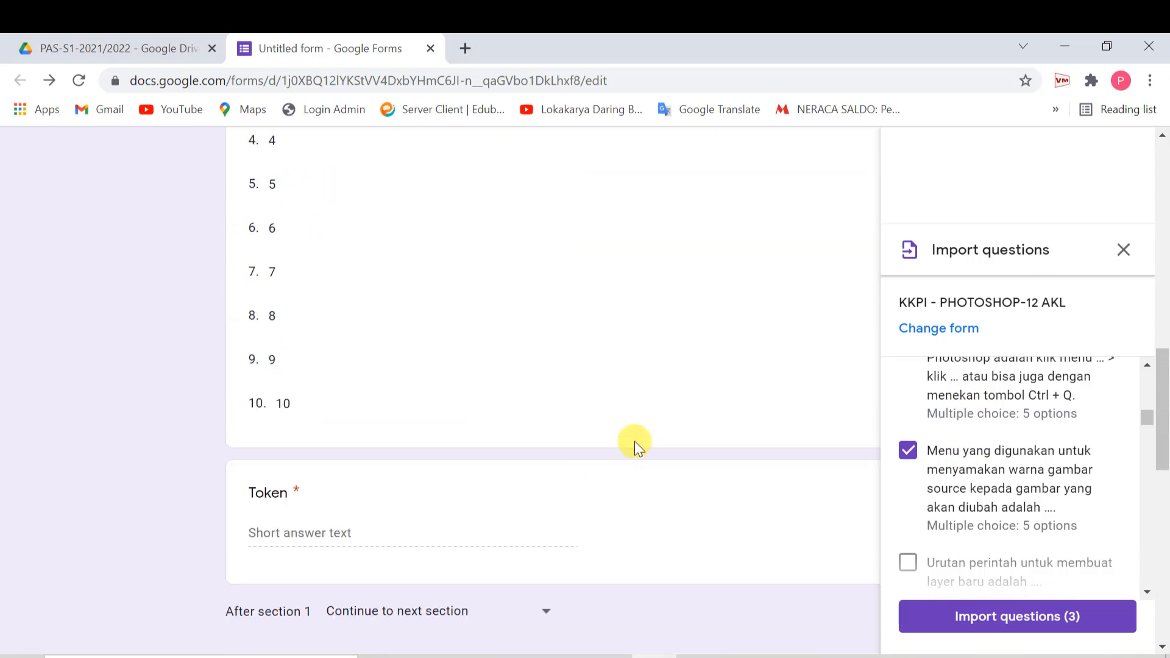
scroll(634, 441, "up", 7)
scroll(575, 513, "down", 17)
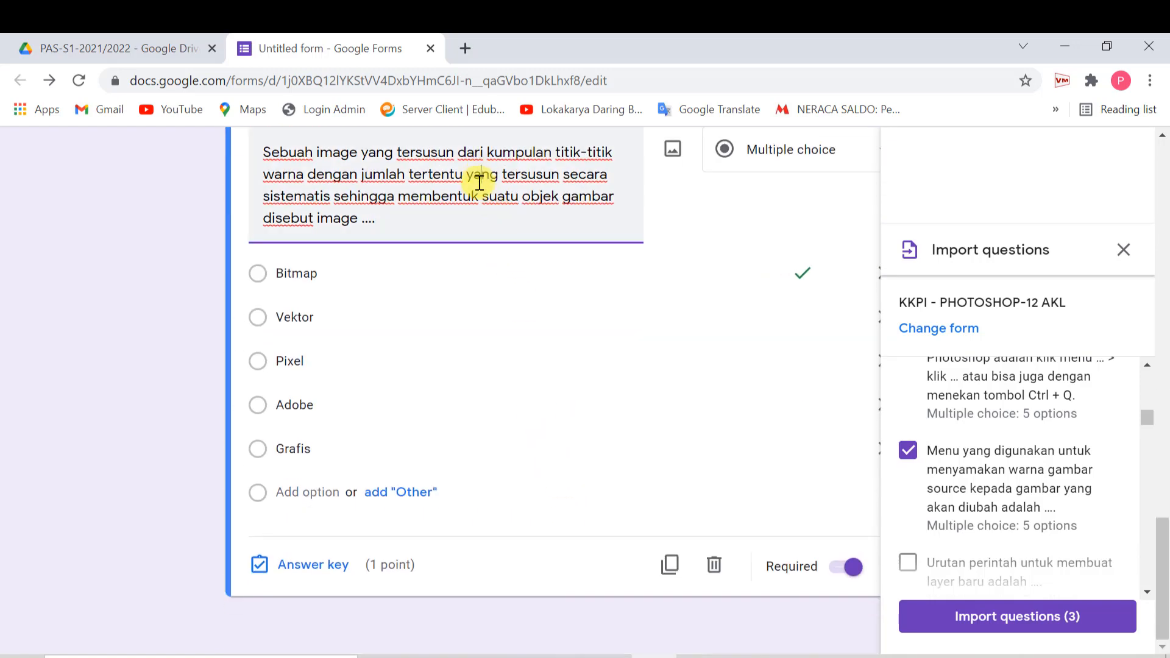
left_click(493, 274)
triple_click(415, 186)
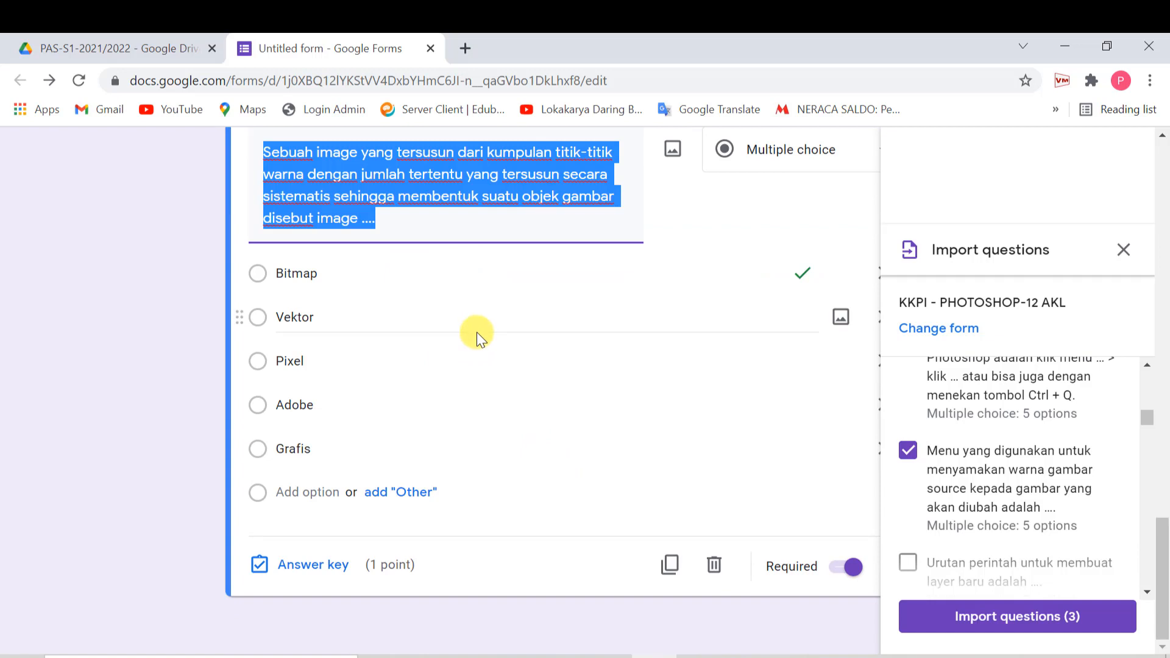
left_click(990, 625)
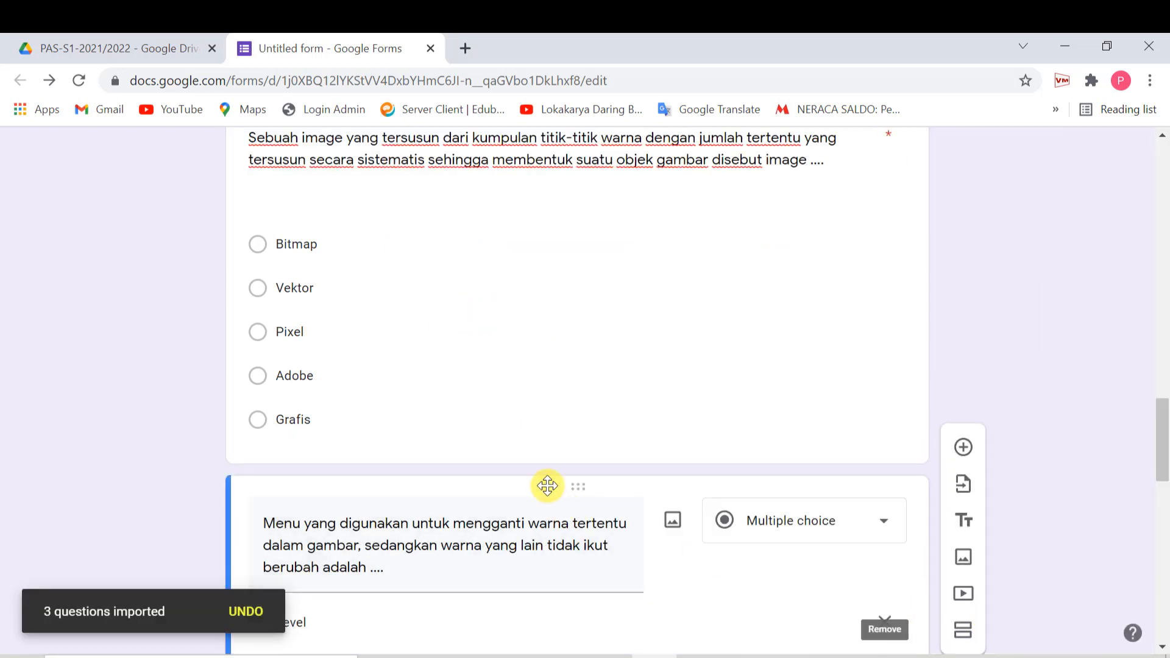
- Make the imported colour-matching question required
scroll(541, 483, "down", 5)
scroll(447, 438, "down", 4)
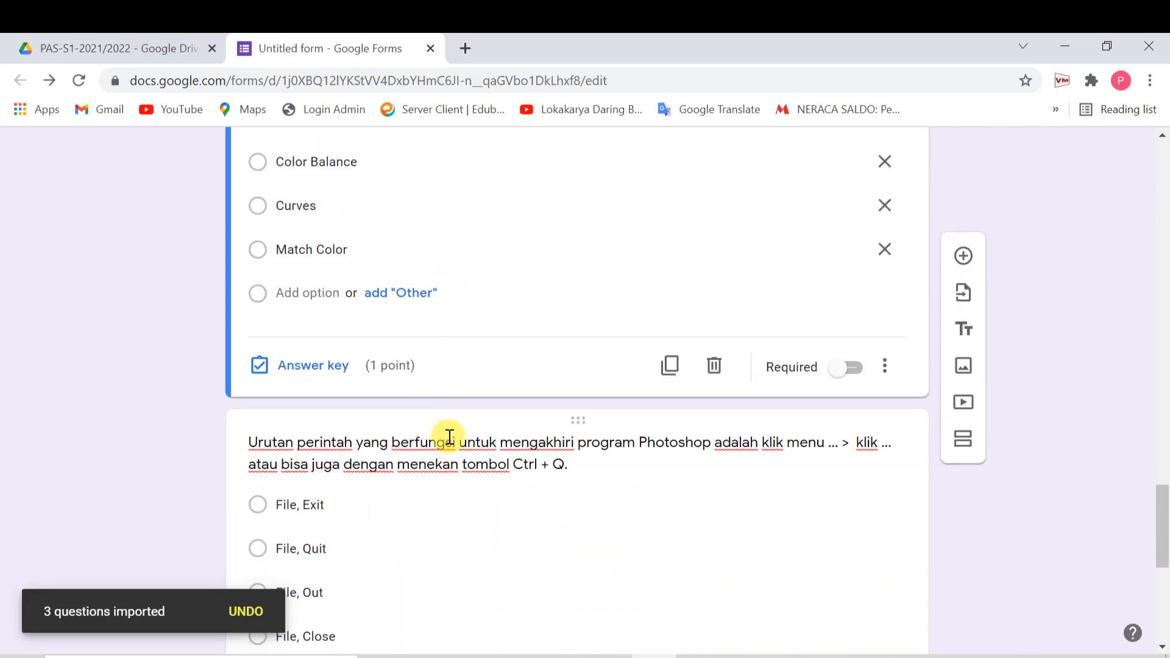
scroll(450, 451, "down", 7)
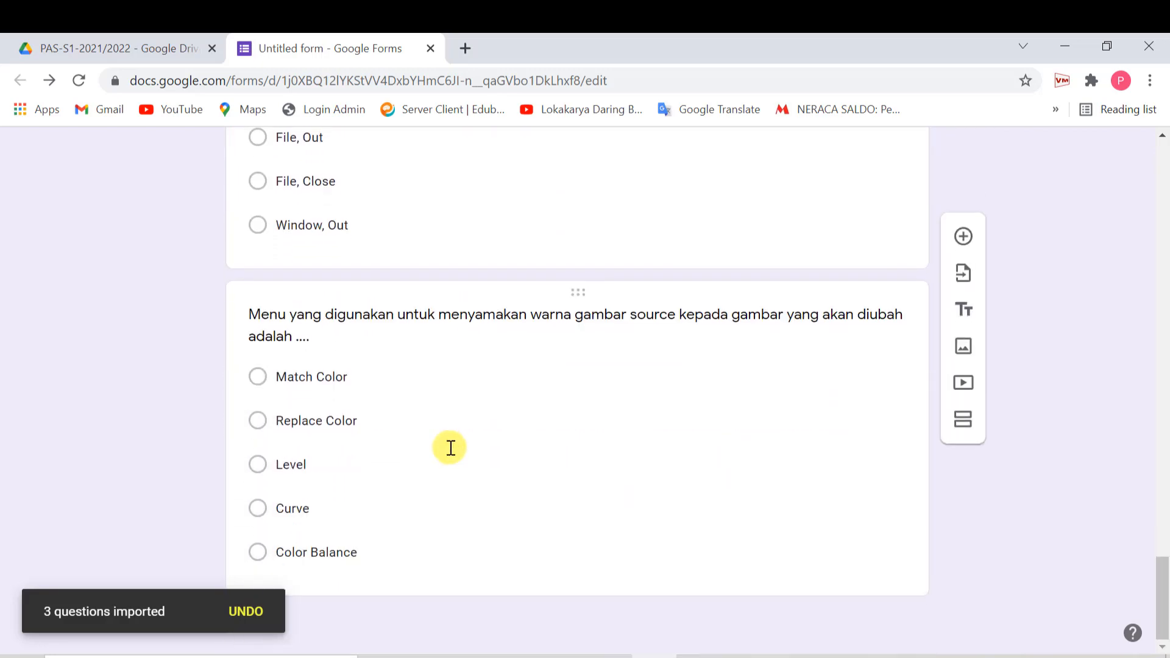
left_click(468, 320)
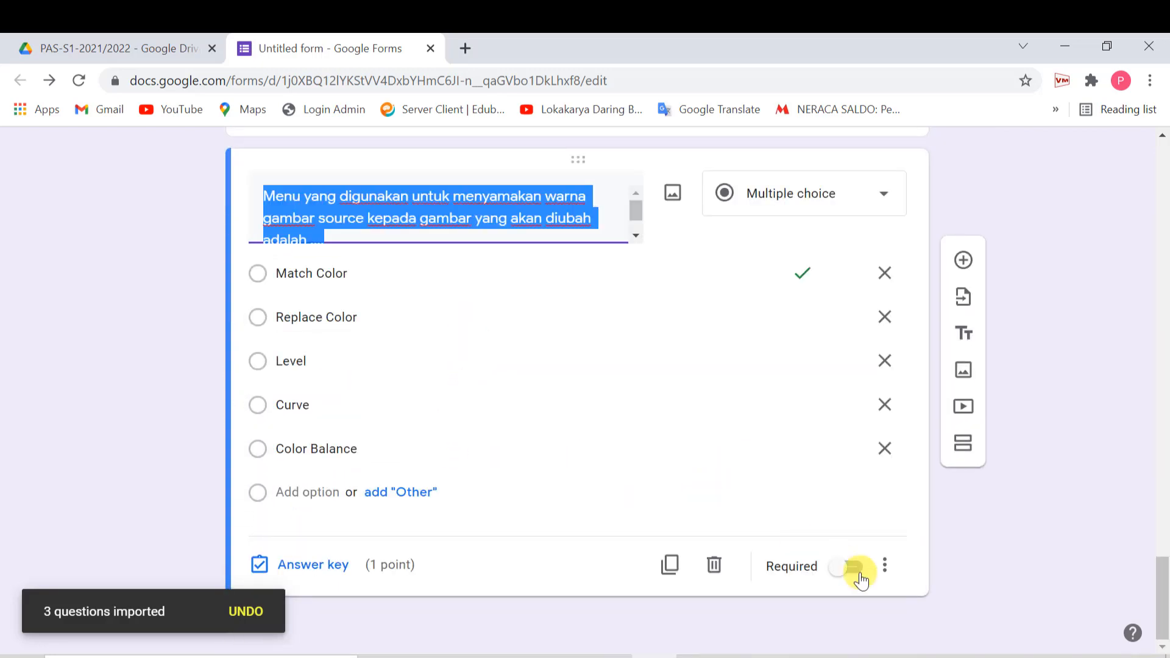
left_click(884, 568)
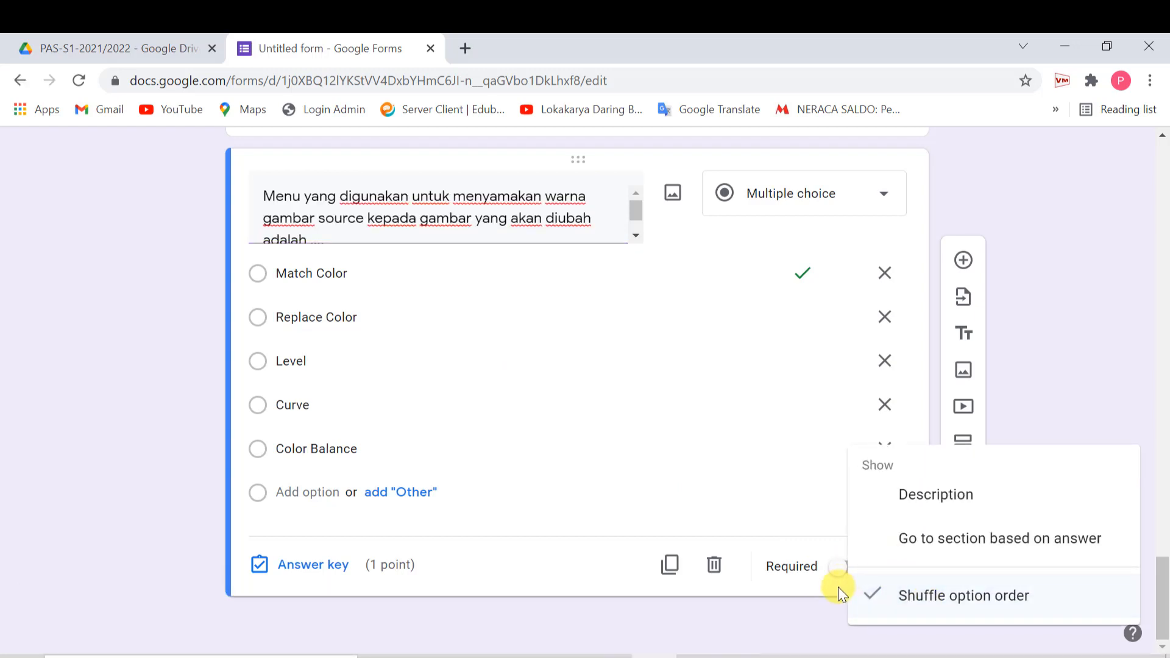
left_click(614, 612)
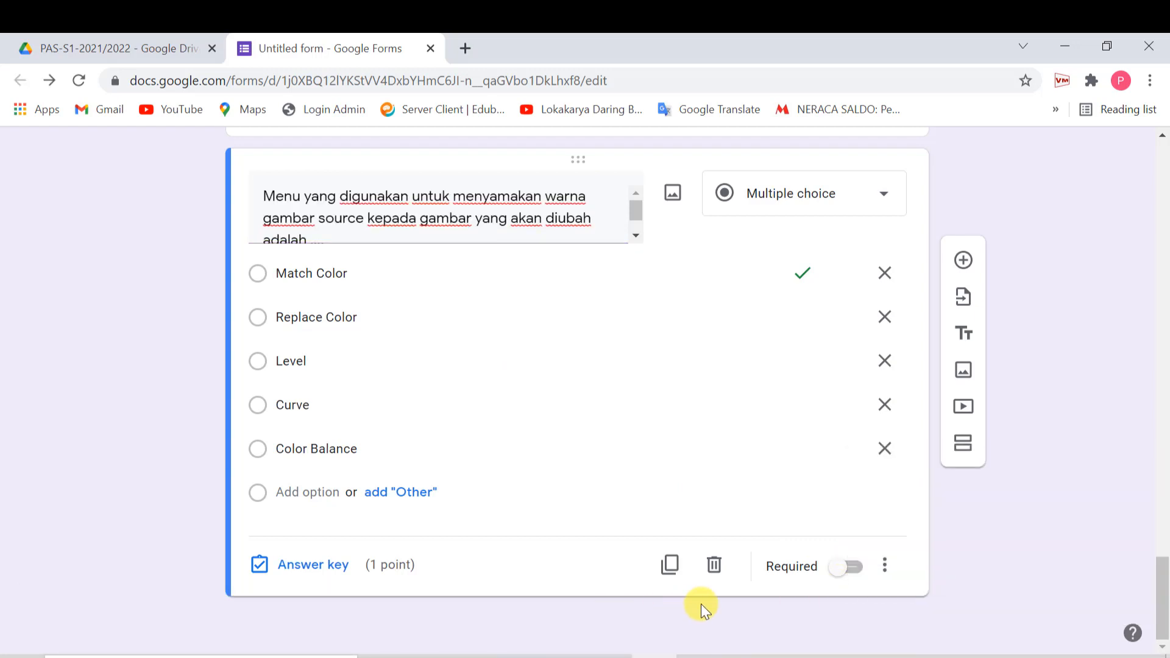
left_click(847, 567)
scroll(824, 501, "up", 8)
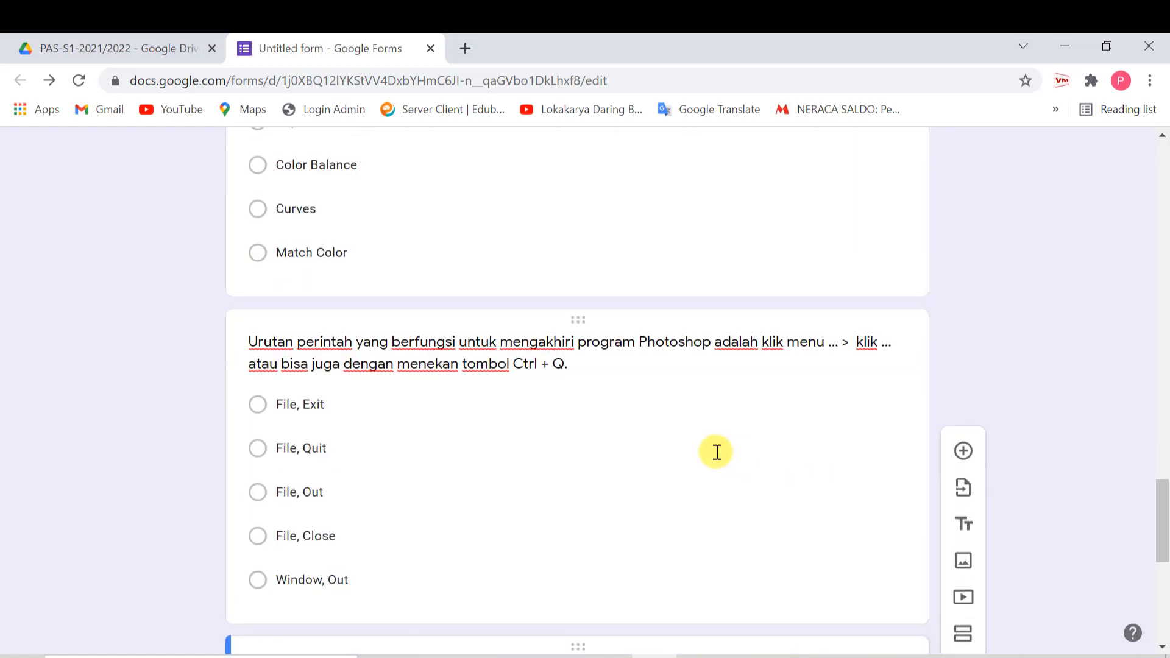
- Make the imported Photoshop exit-command question required
left_click(713, 452)
scroll(715, 452, "down", 6)
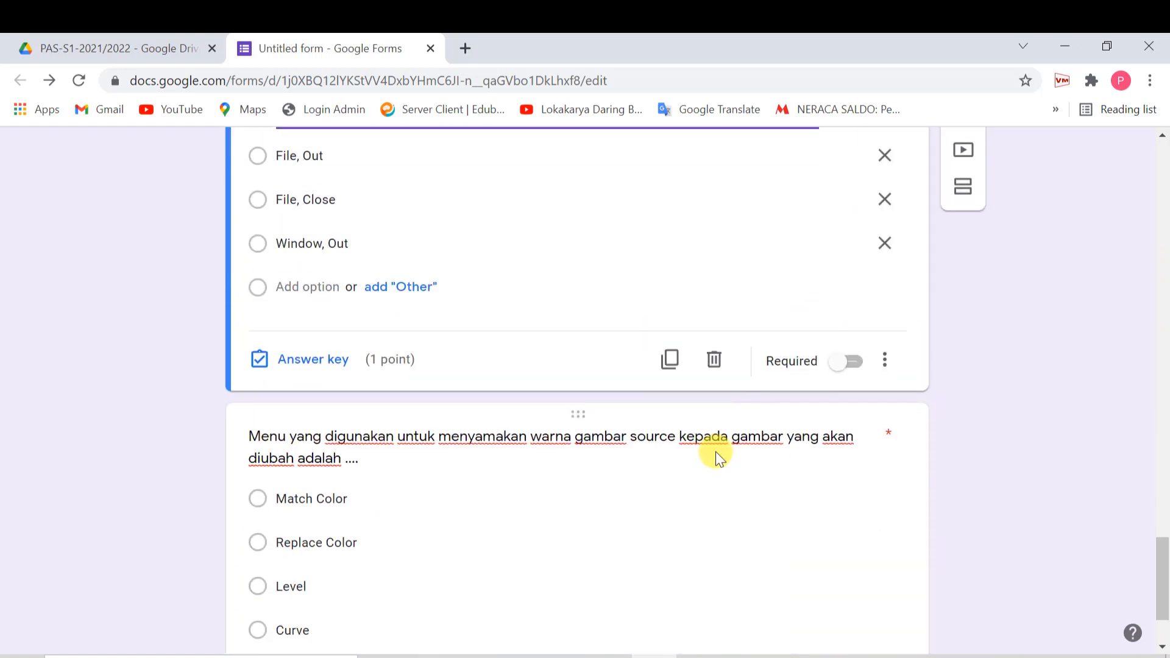
left_click(853, 363)
left_click(887, 360)
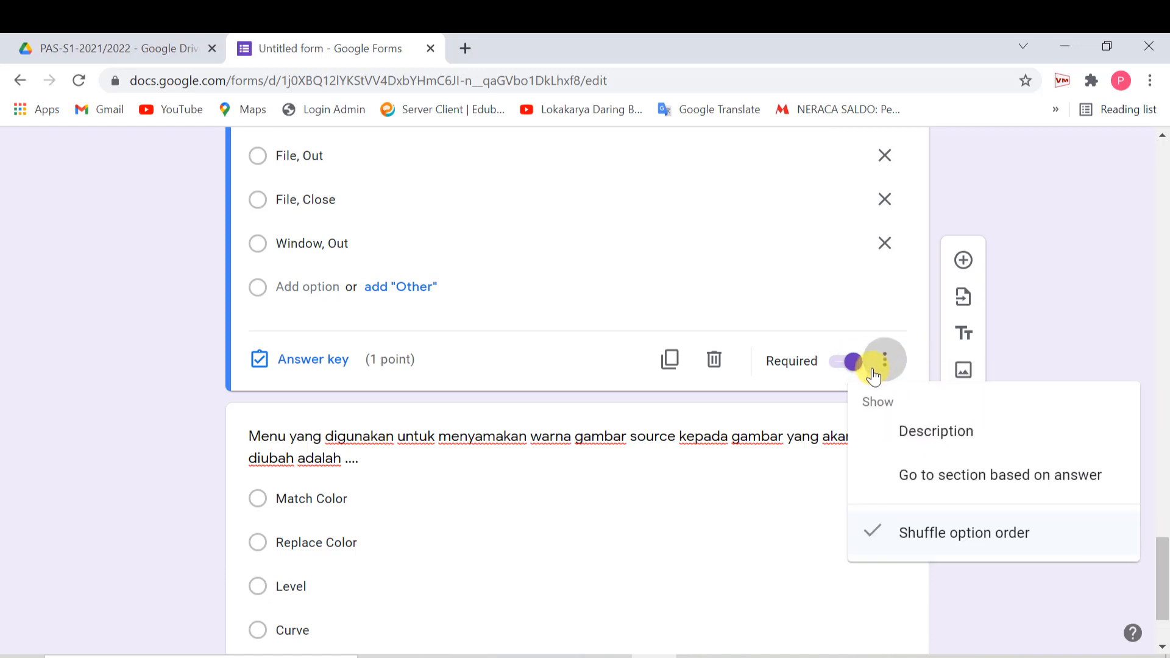
left_click(1014, 210)
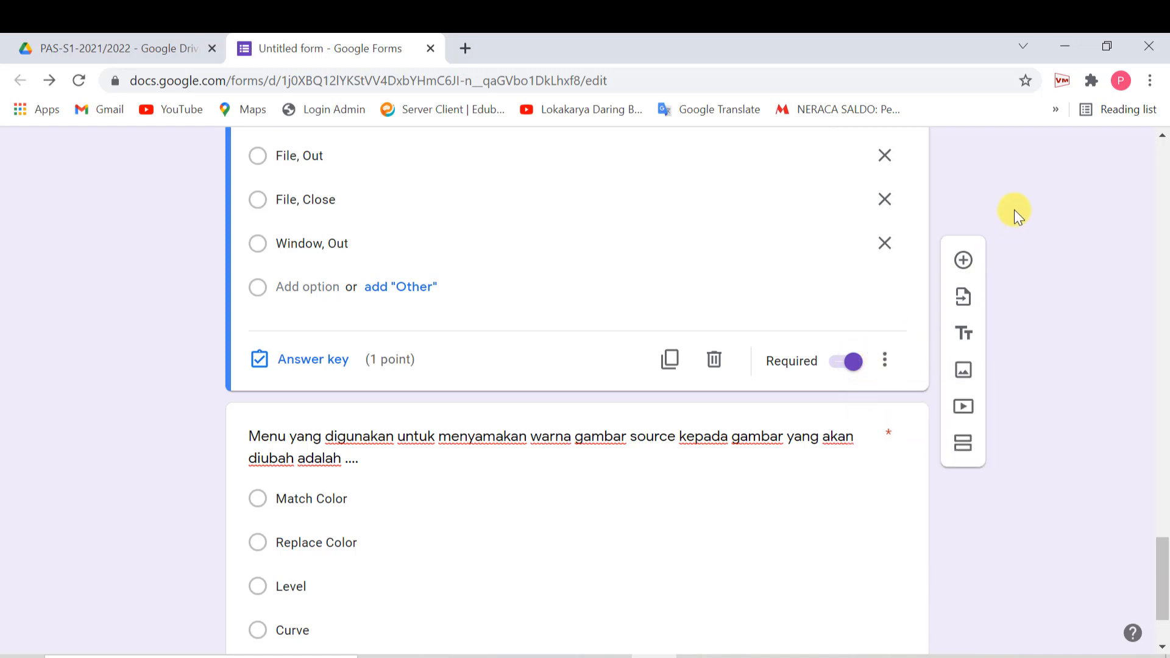
scroll(477, 307, "up", 5)
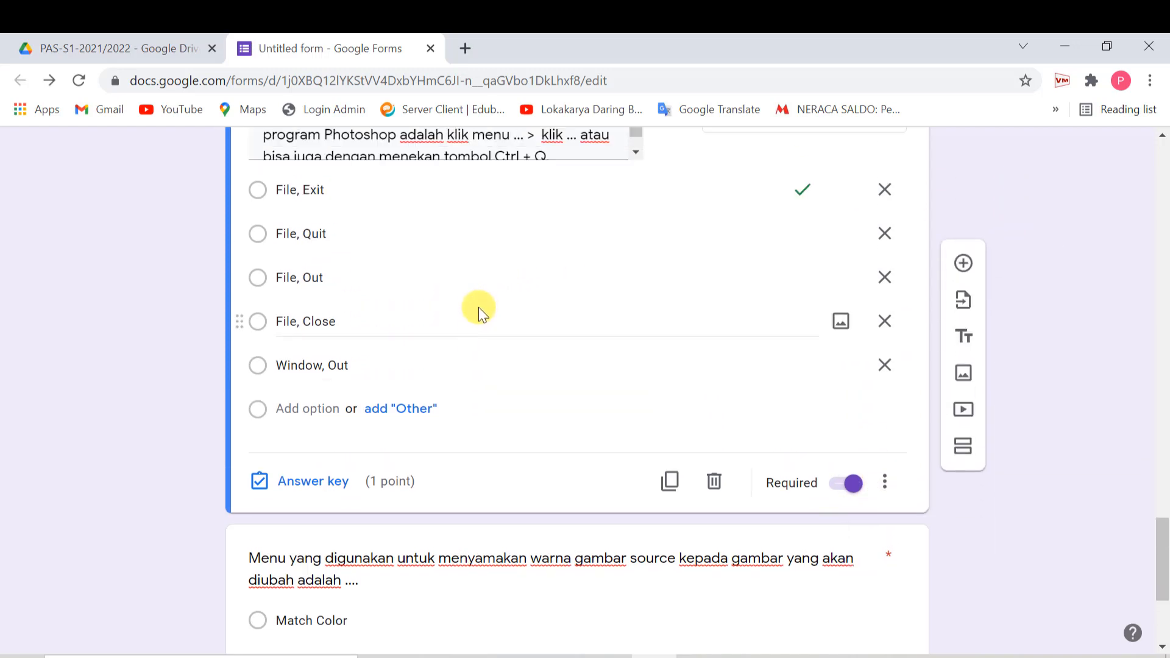
scroll(478, 307, "up", 15)
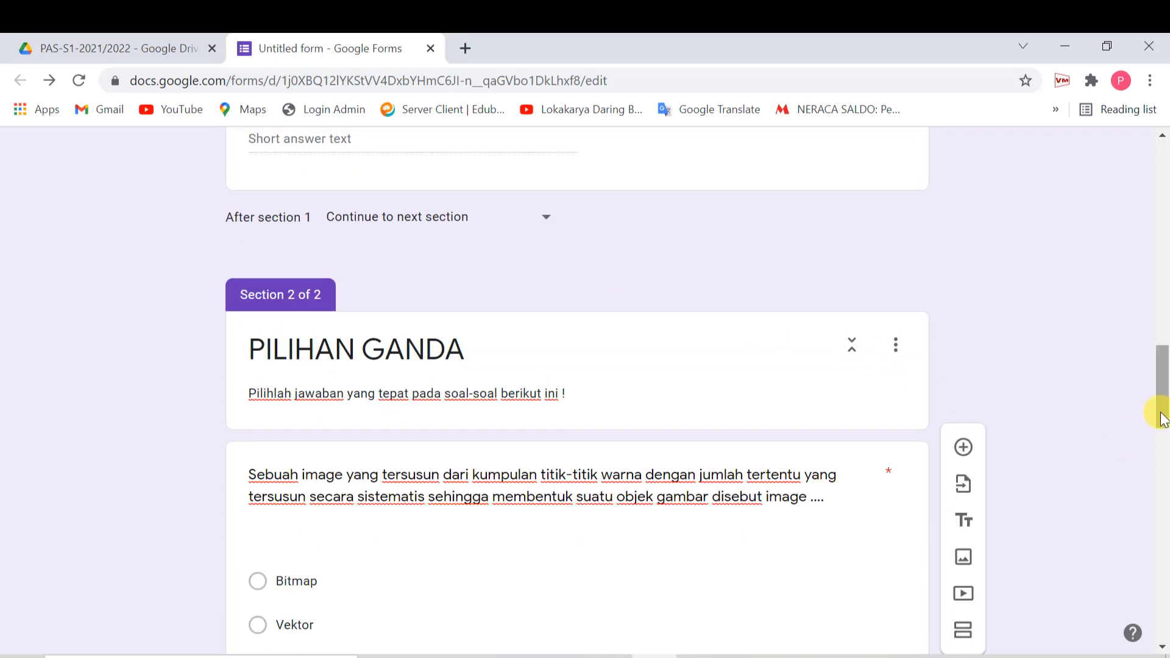
- Check the untitled form file in the PAS-S1-2021/2022 Drive folder
left_click_drag(1161, 404, 1164, 201)
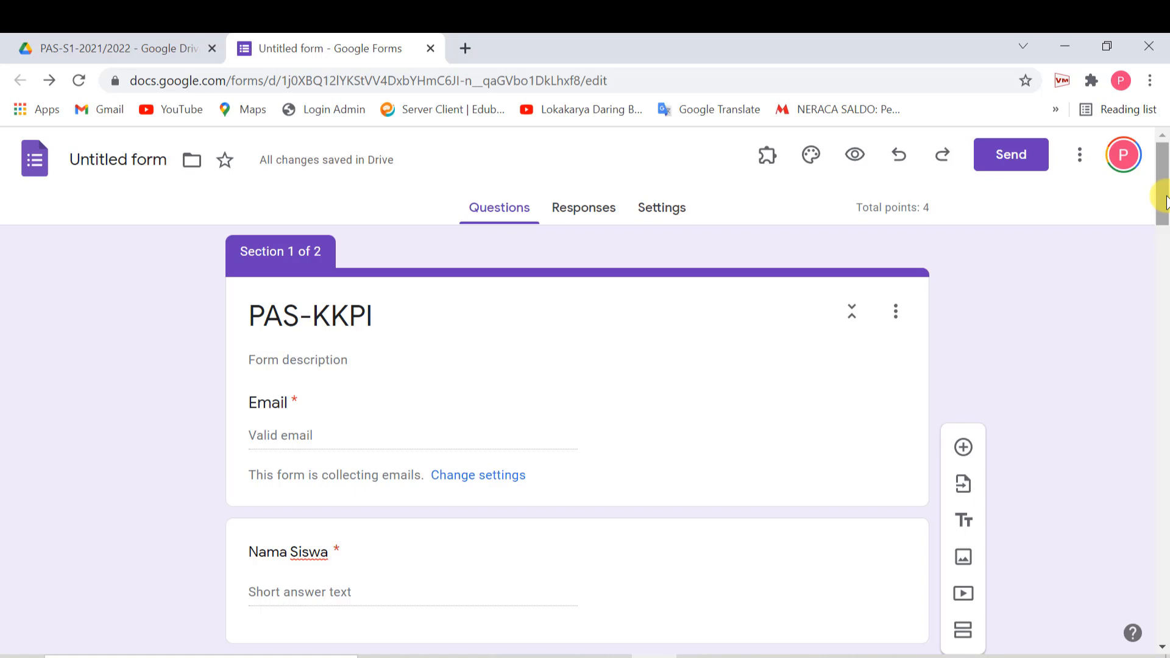
left_click(107, 54)
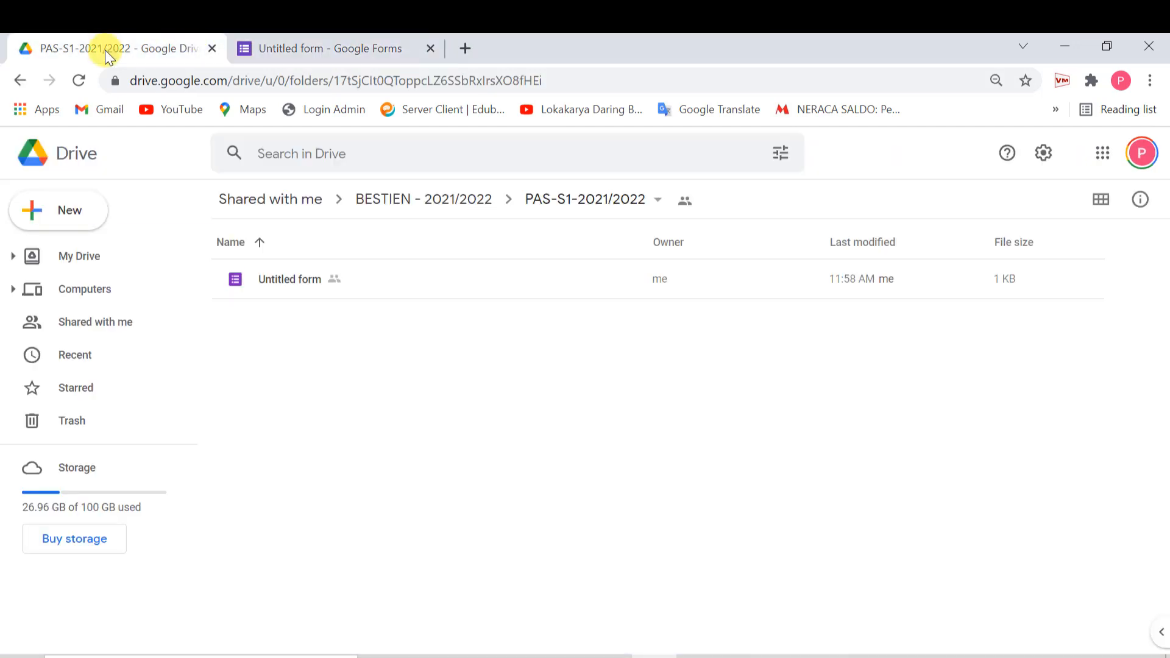
left_click(295, 280)
left_click(291, 54)
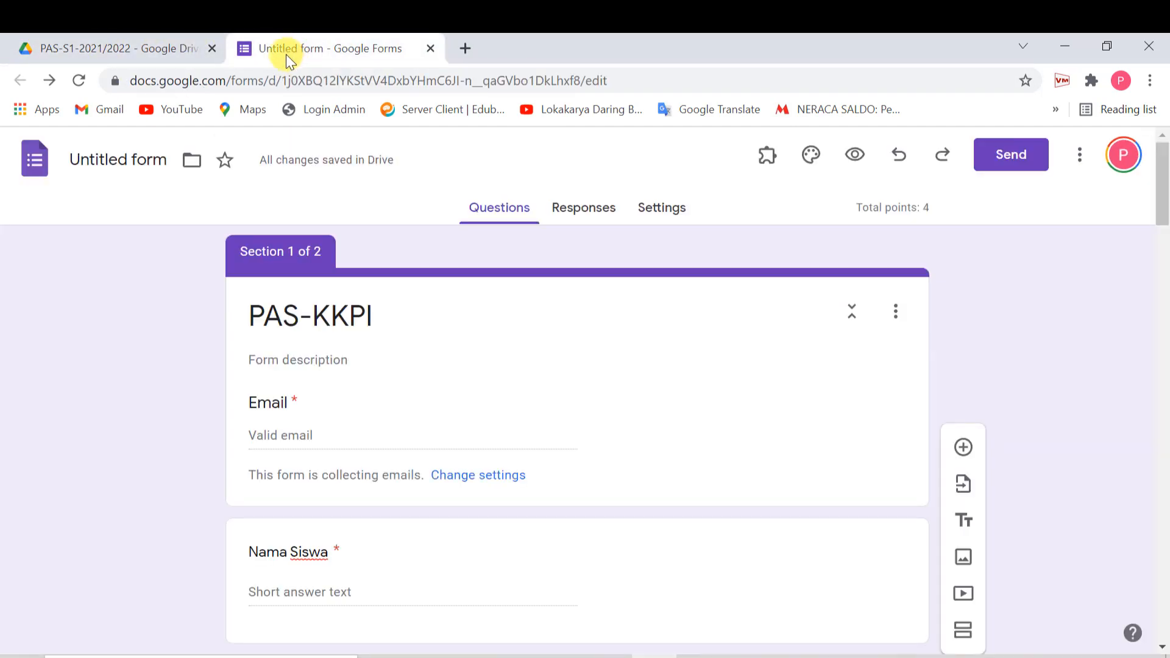
- Rename the form PAS-KKPI, confirm it in the Drive folder, and close the editor
left_click(130, 159)
left_click(162, 44)
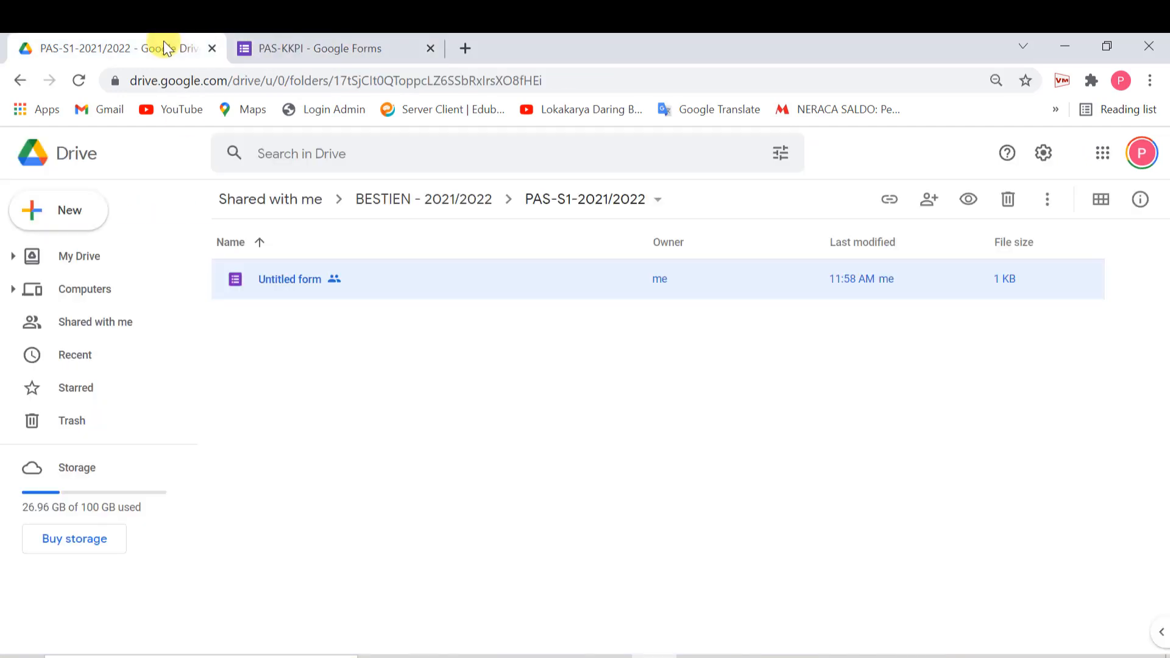
left_click(305, 49)
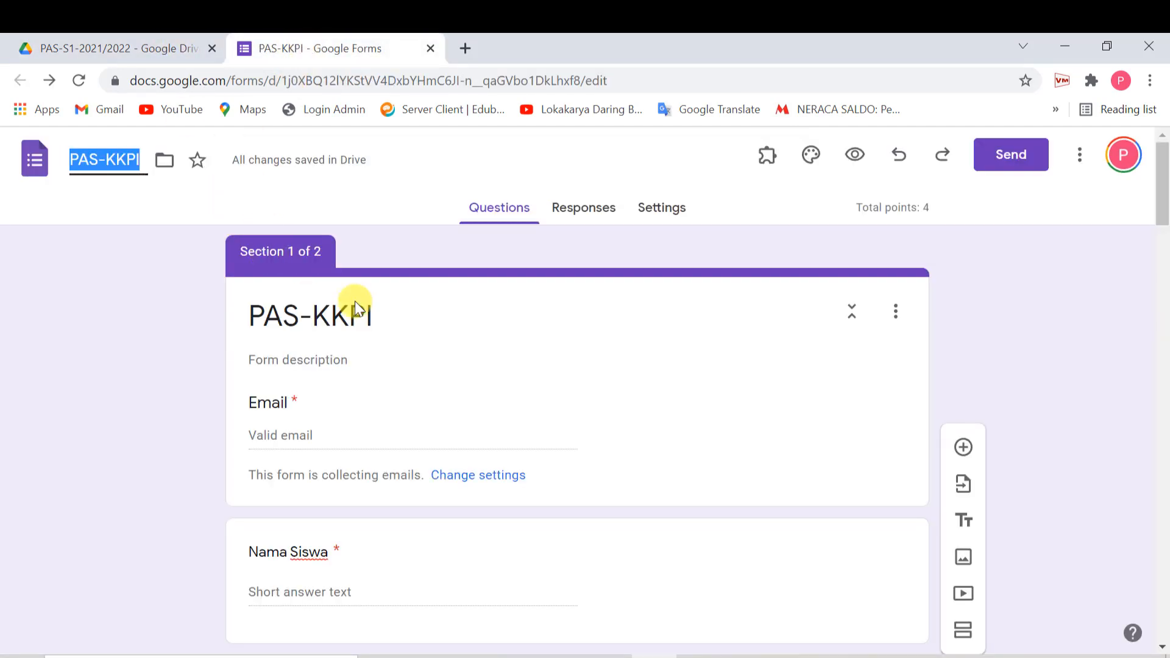
left_click(479, 326)
left_click(100, 61)
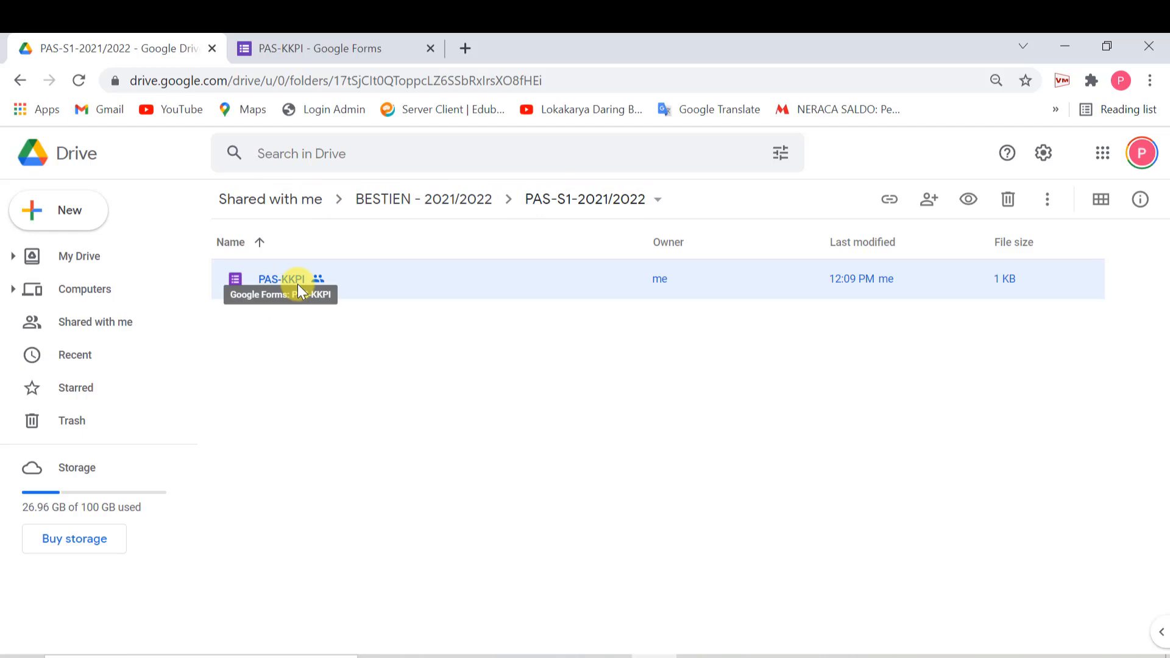
left_click(321, 56)
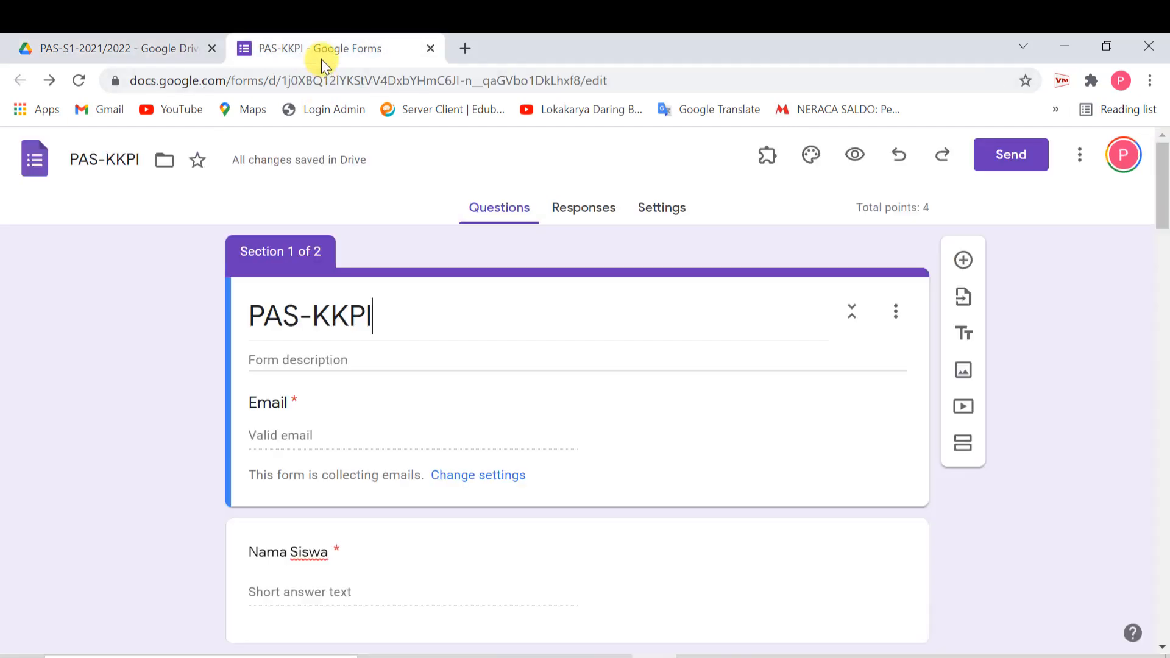
left_click(431, 49)
left_click(440, 429)
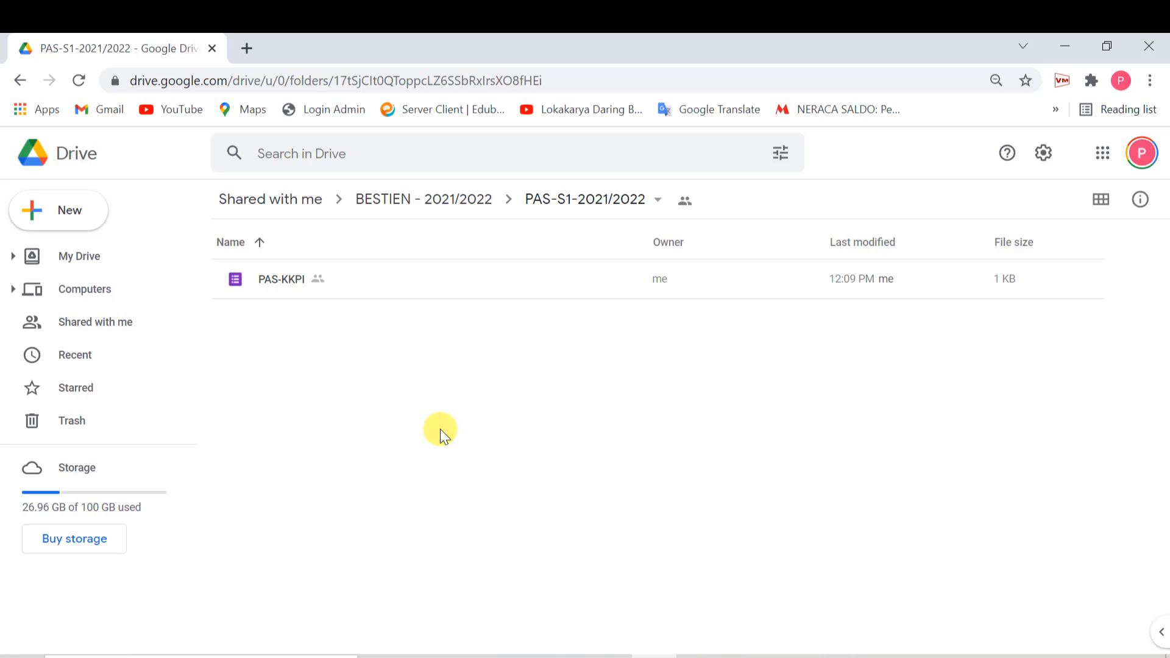
- From My Drive, open SOAL-ONLINE and browse SOAL - TA 2021/2022 before backing out
left_click(79, 268)
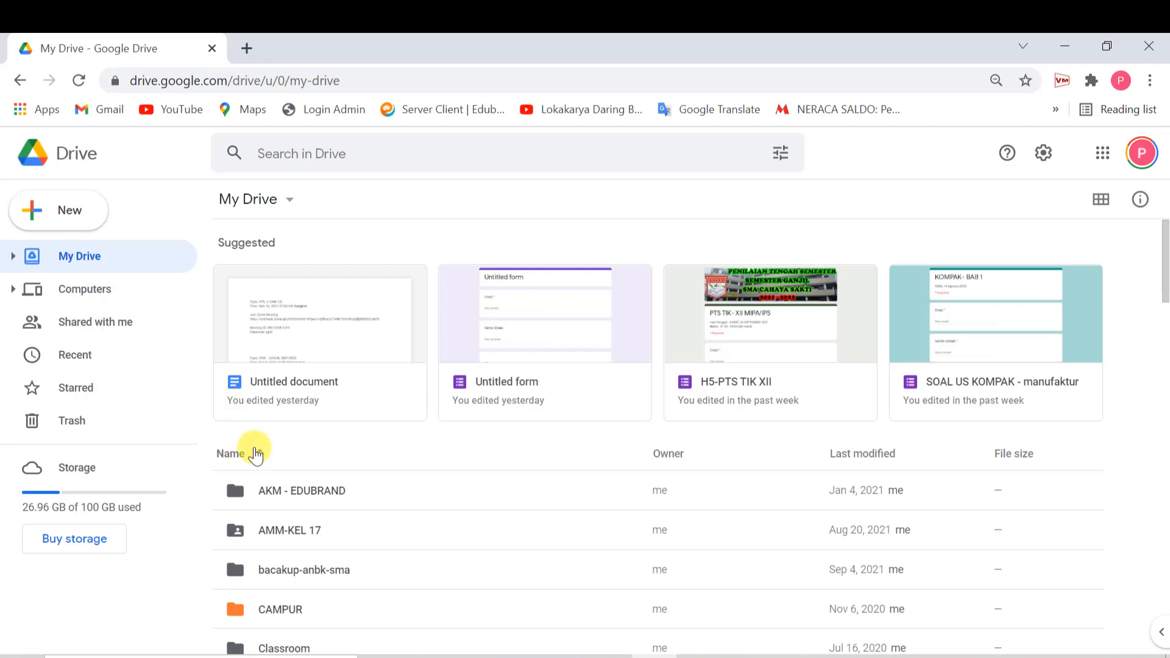
scroll(426, 540, "down", 5)
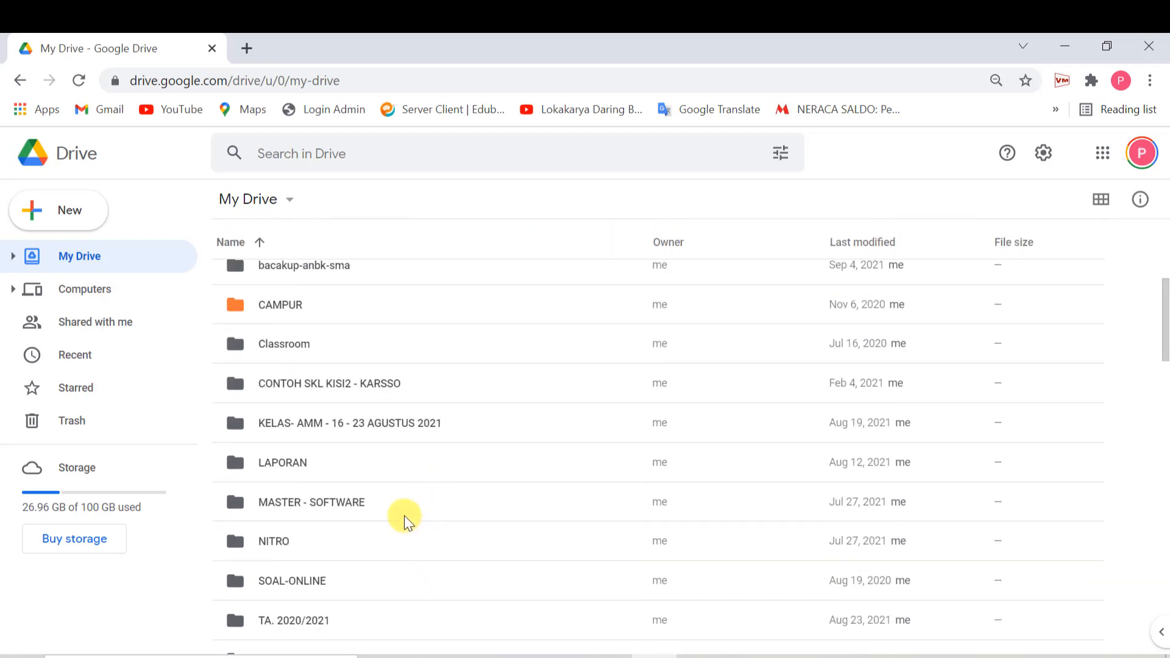
scroll(366, 497, "down", 3)
left_click(276, 403)
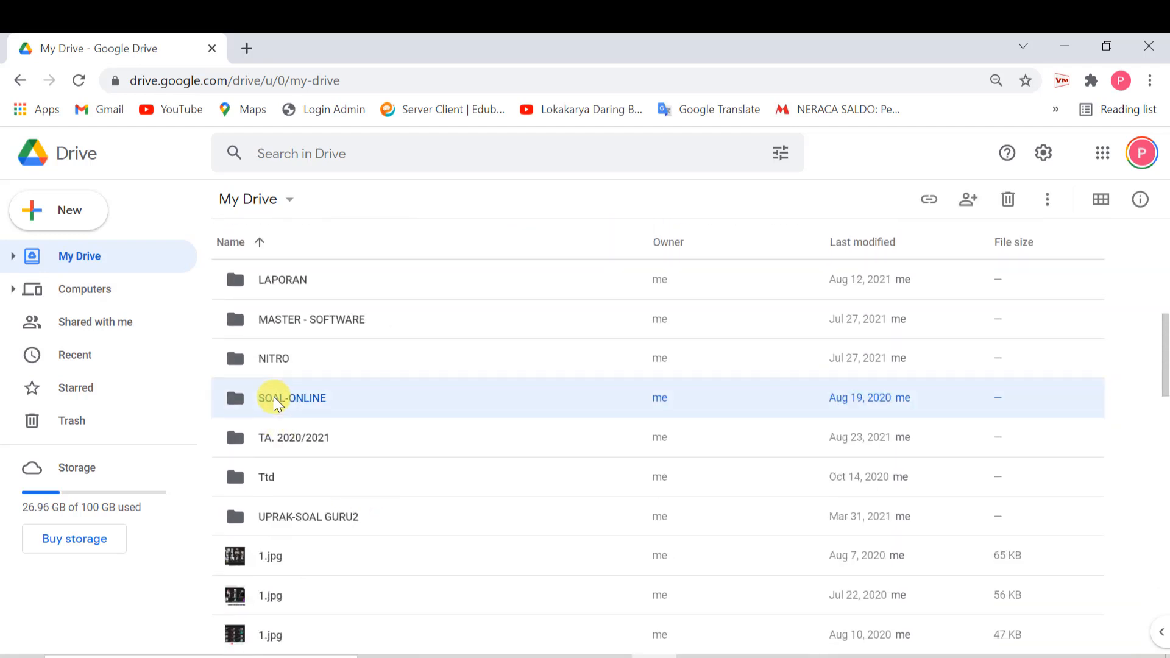
double_click(275, 401)
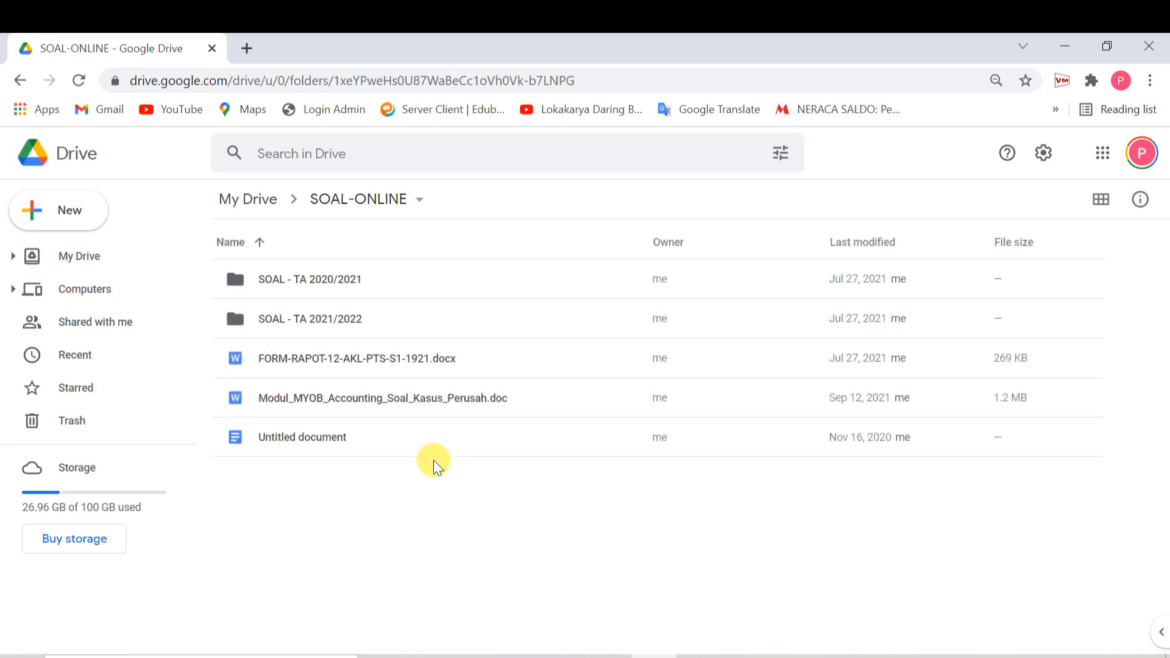
double_click(346, 318)
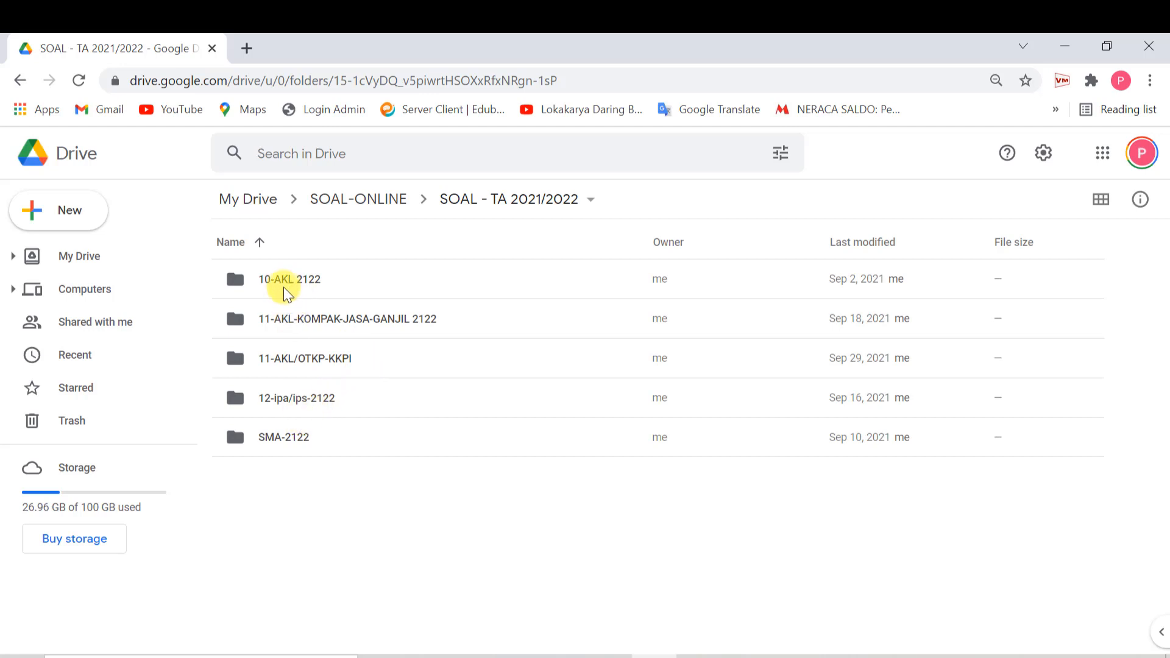
double_click(293, 314)
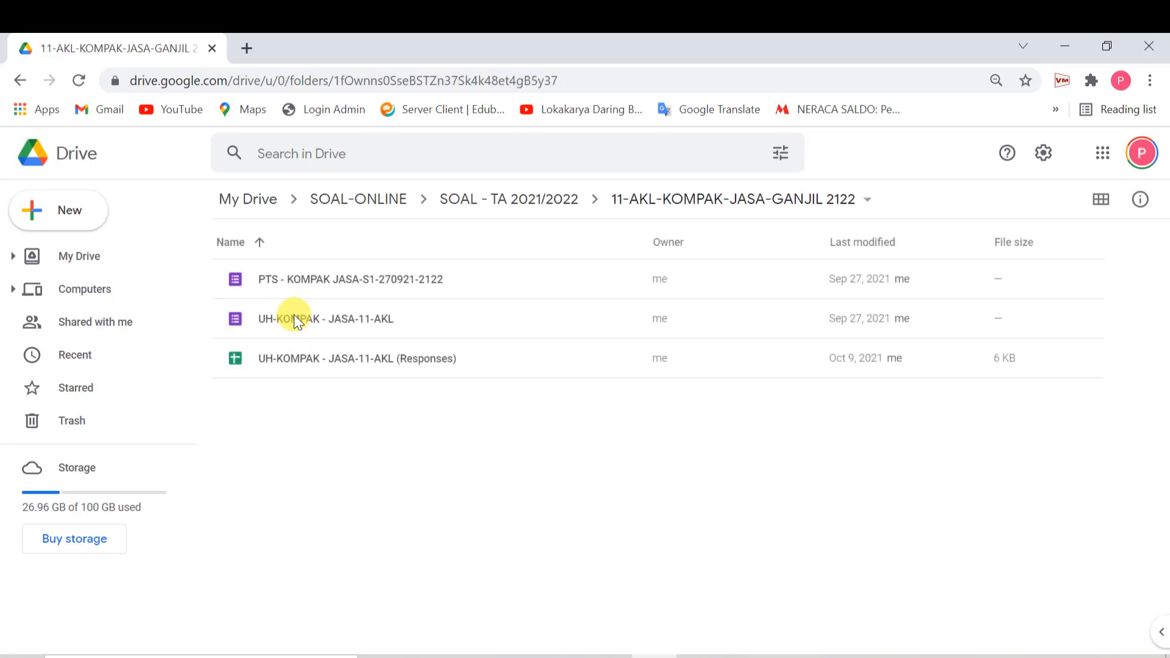
left_click(469, 206)
left_click(361, 200)
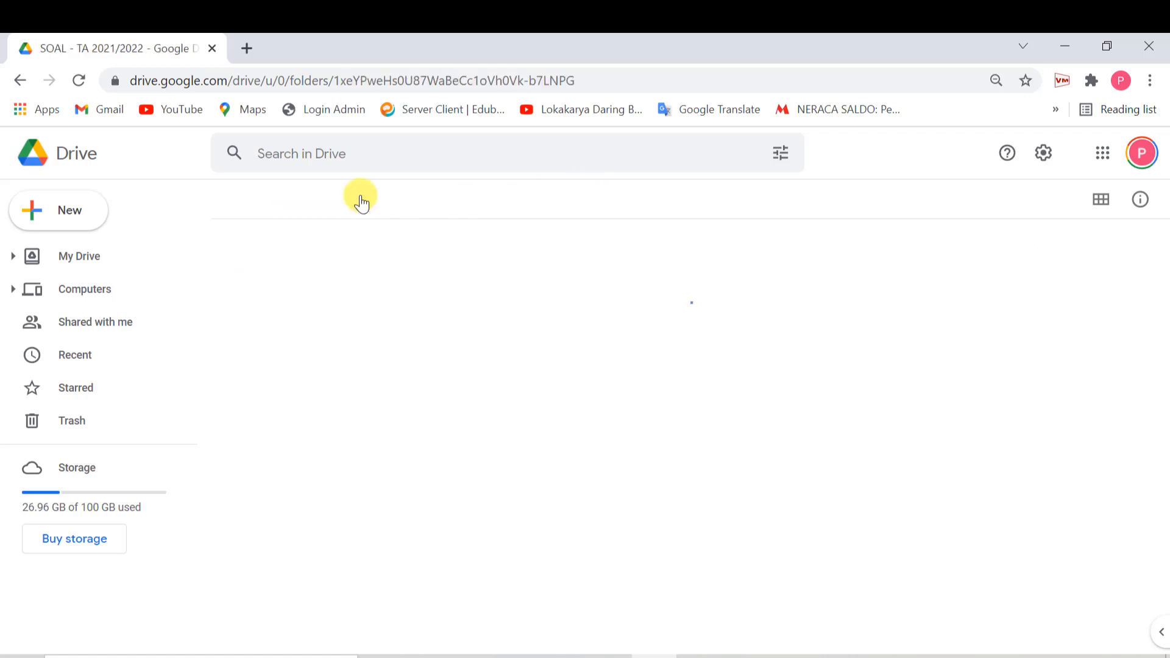
- Open SOAL - TA 2020/2021 > photoshop - K12 - and launch the photo-K12 form
left_click(295, 282)
double_click(295, 281)
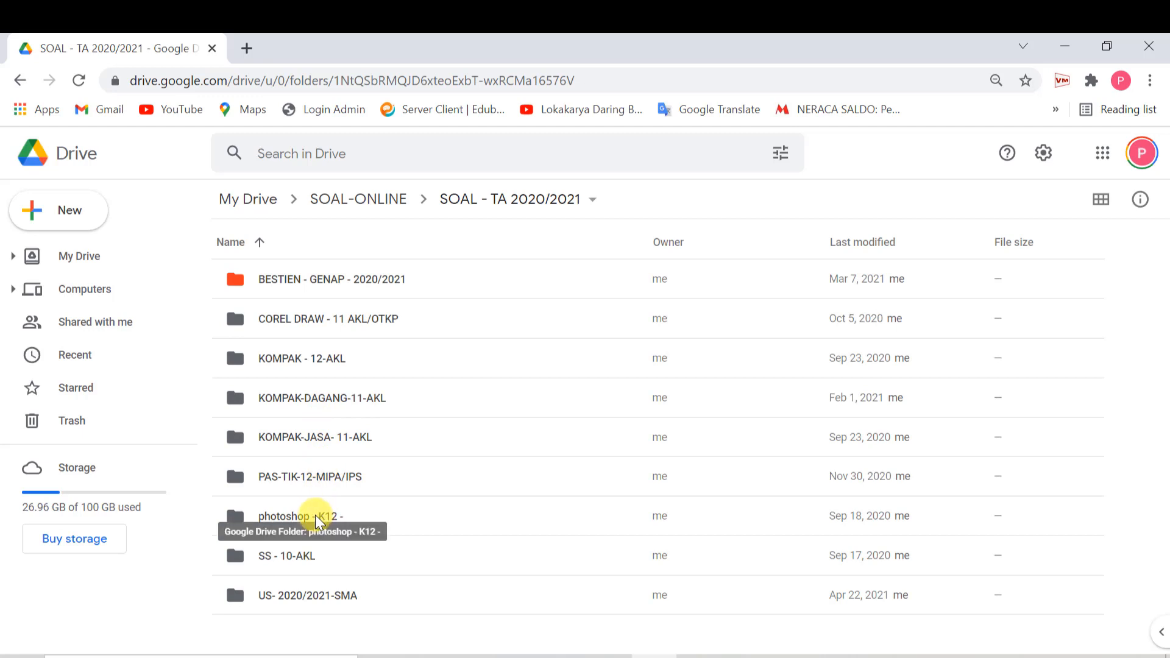
double_click(318, 516)
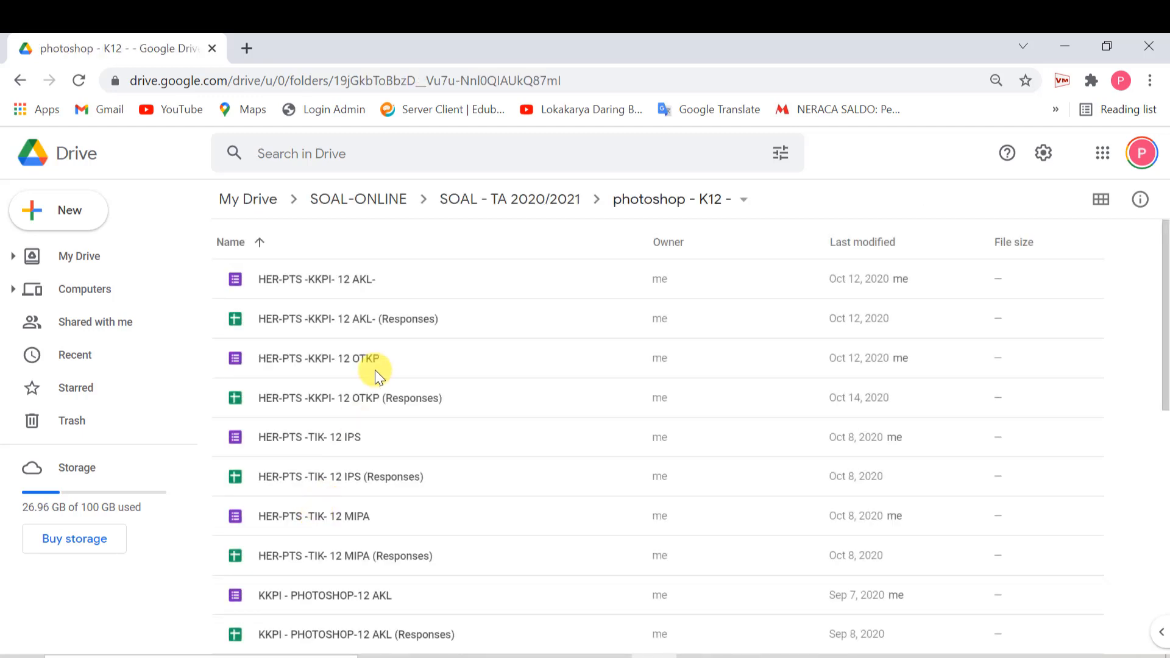
scroll(393, 421, "down", 6)
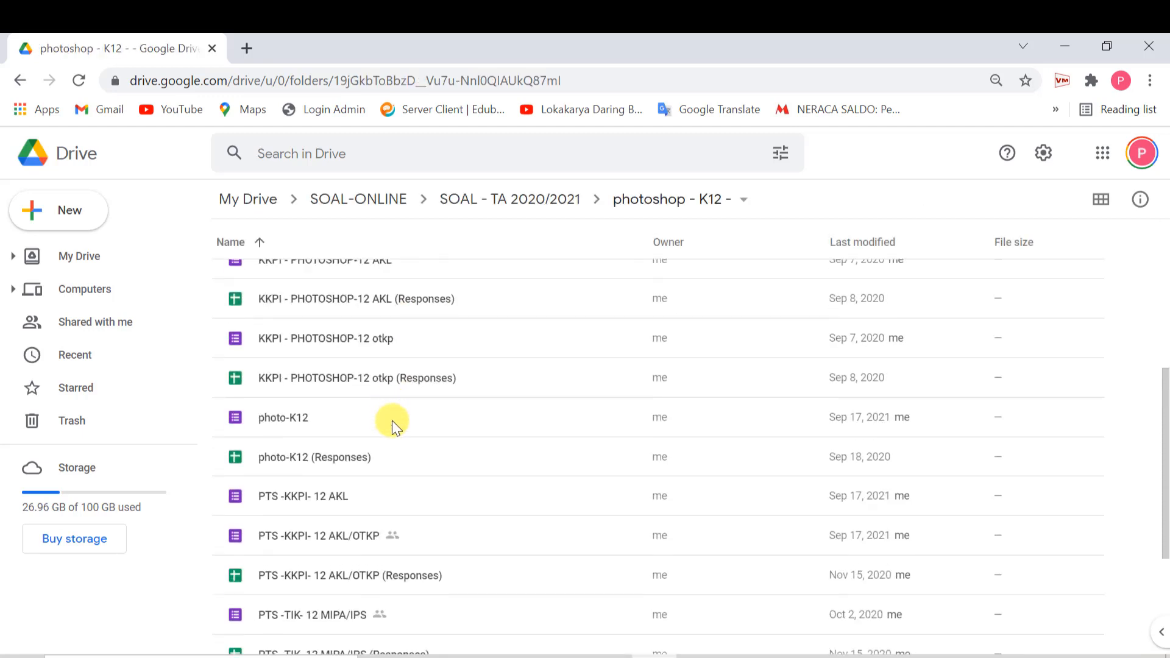
scroll(357, 486, "down", 3)
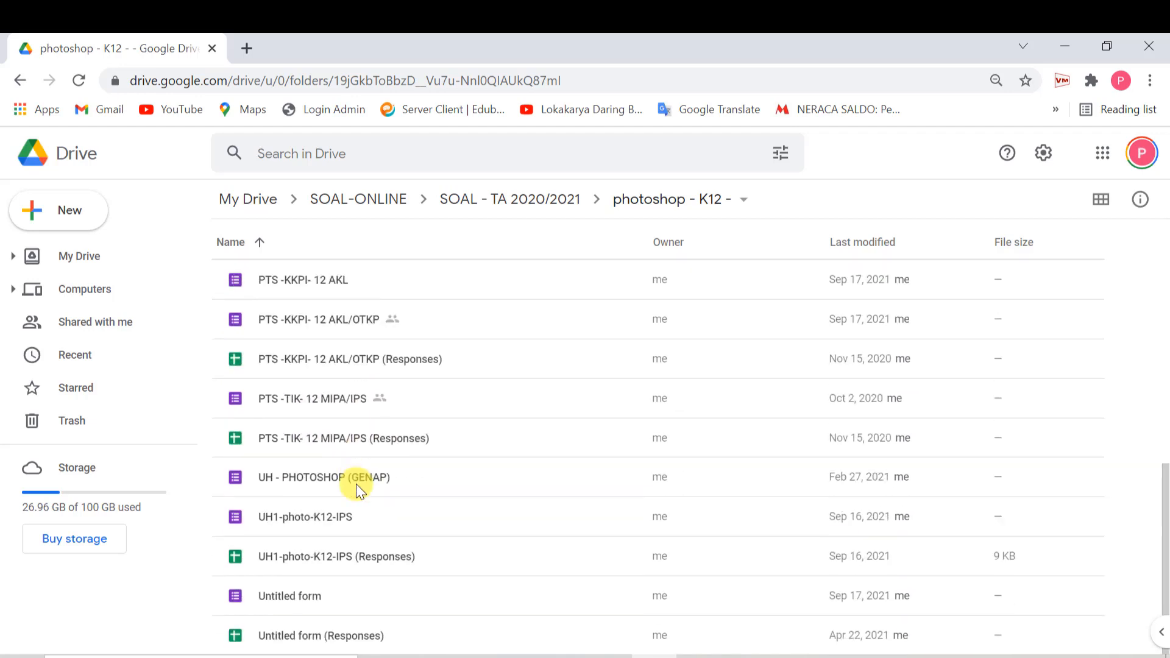
scroll(358, 484, "up", 5)
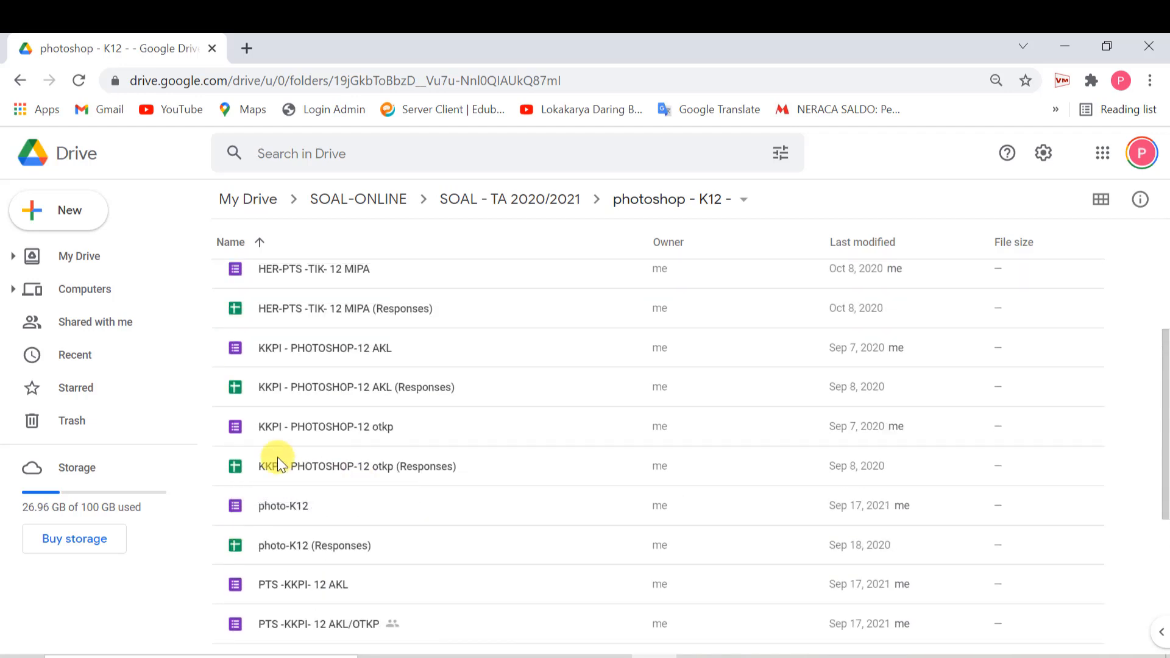
double_click(285, 507)
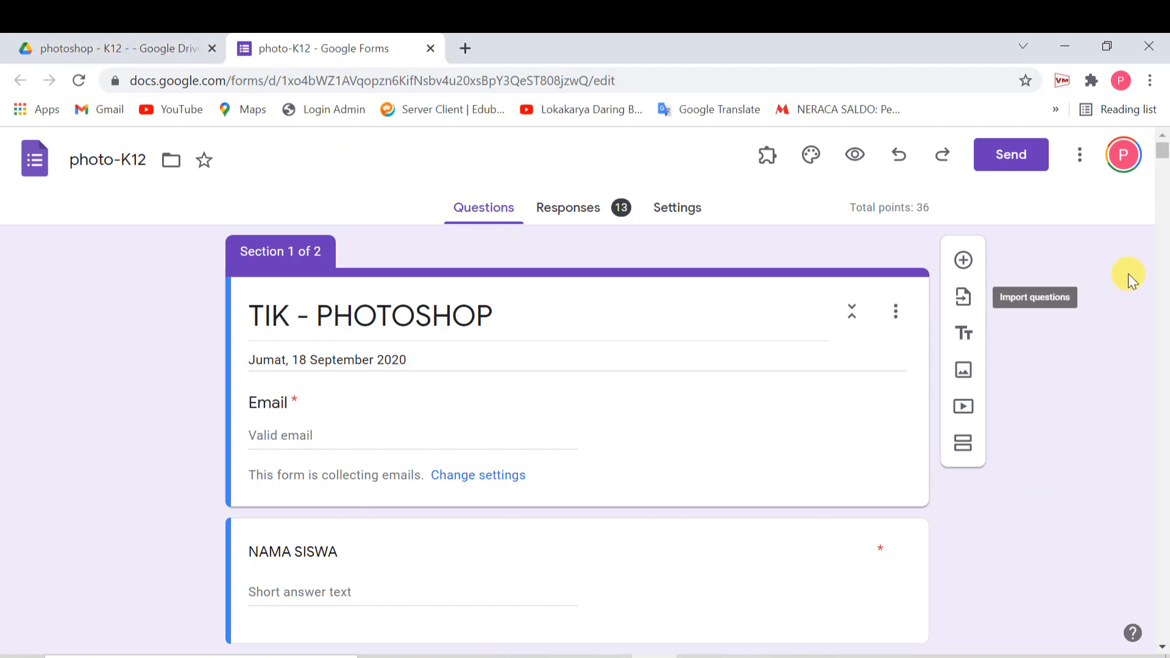
- Start a copy of photo-K12 and delete 'Copy of' from the proposed name
left_click(1081, 158)
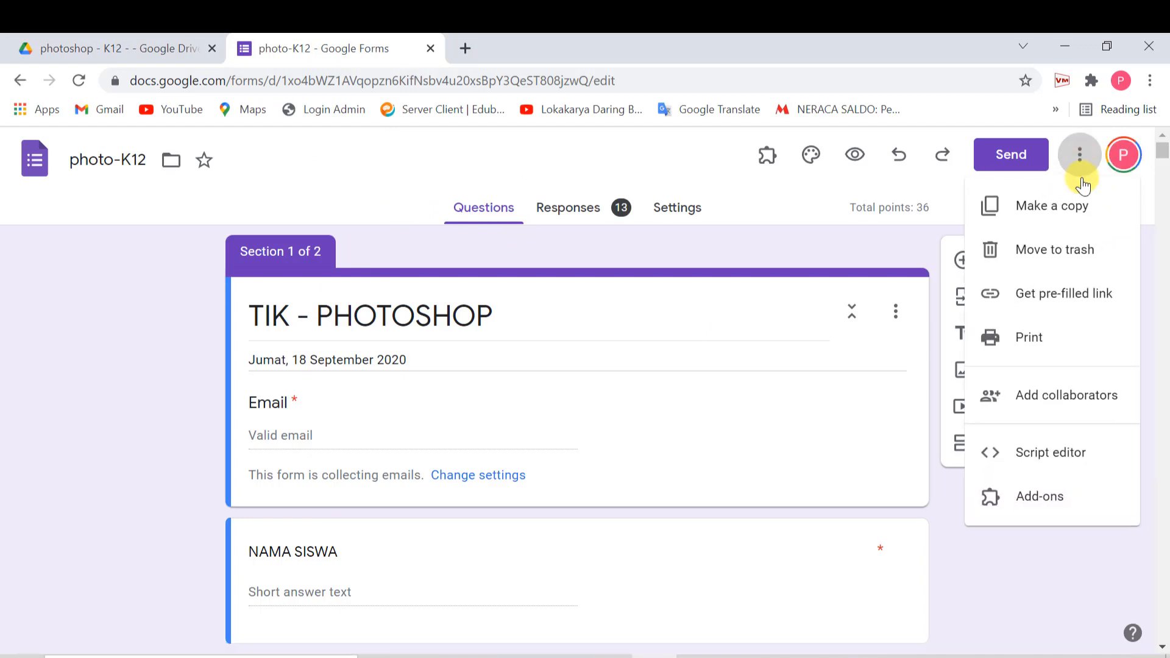
left_click(1061, 212)
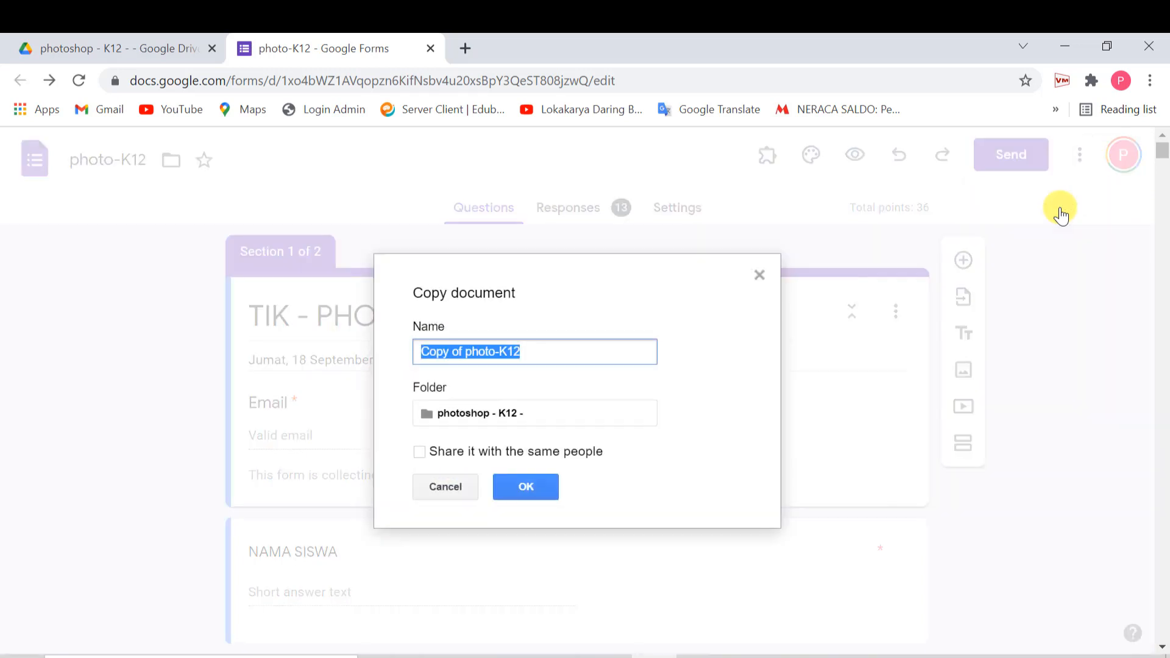
left_click(466, 351)
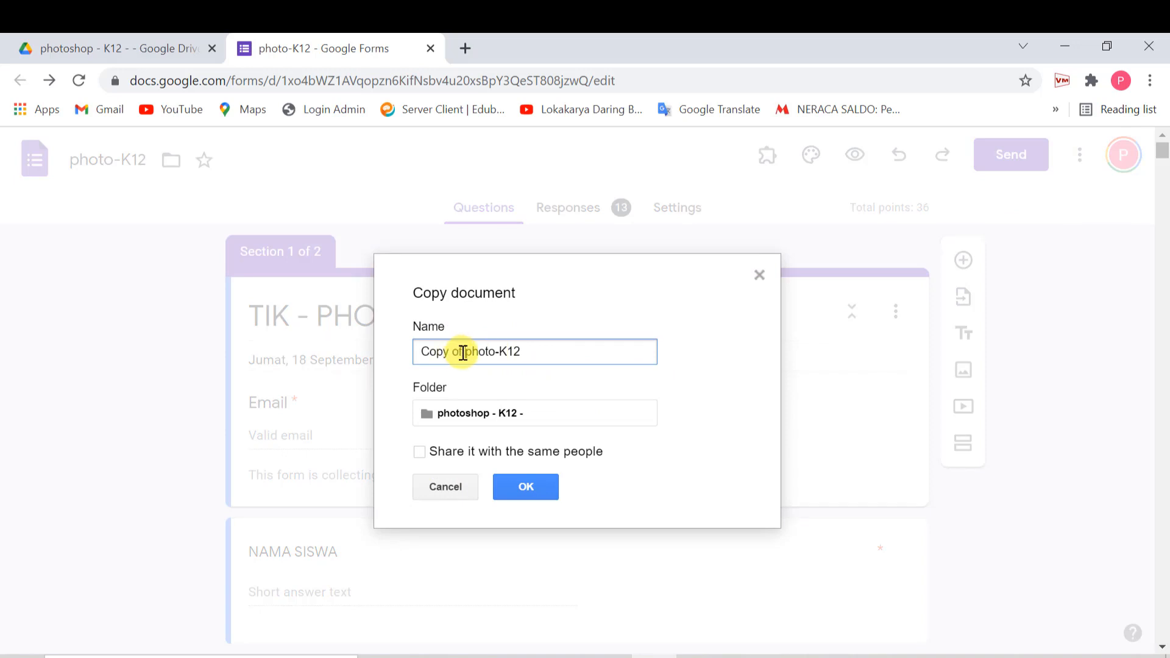
left_click_drag(461, 352, 389, 369)
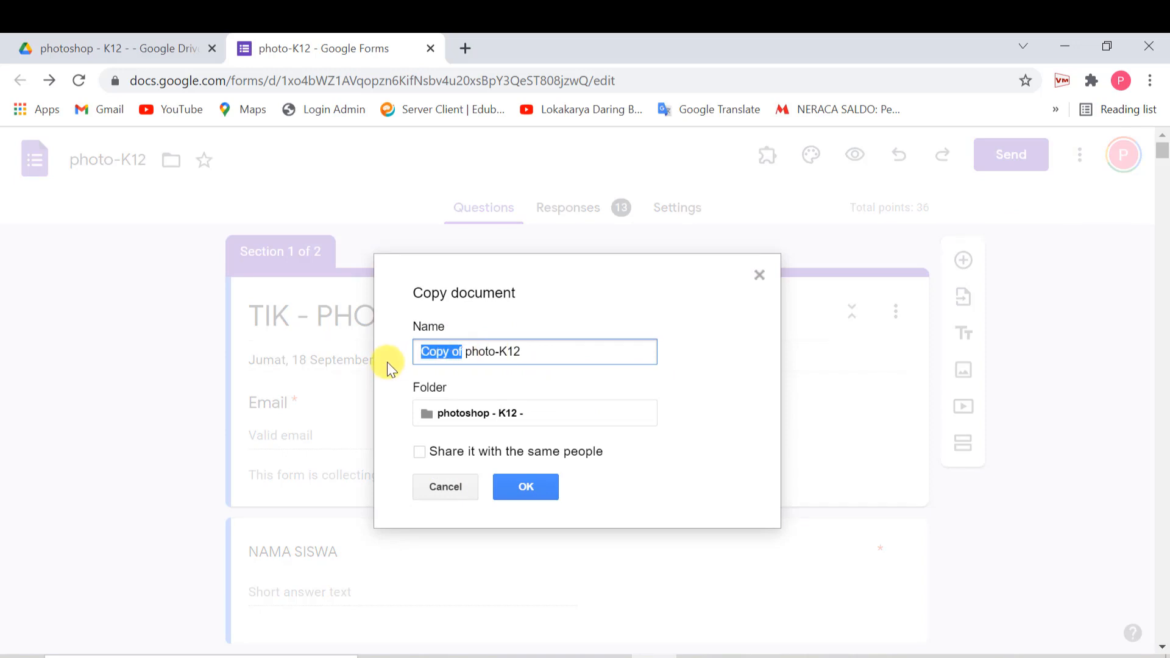
key("BackSpace")
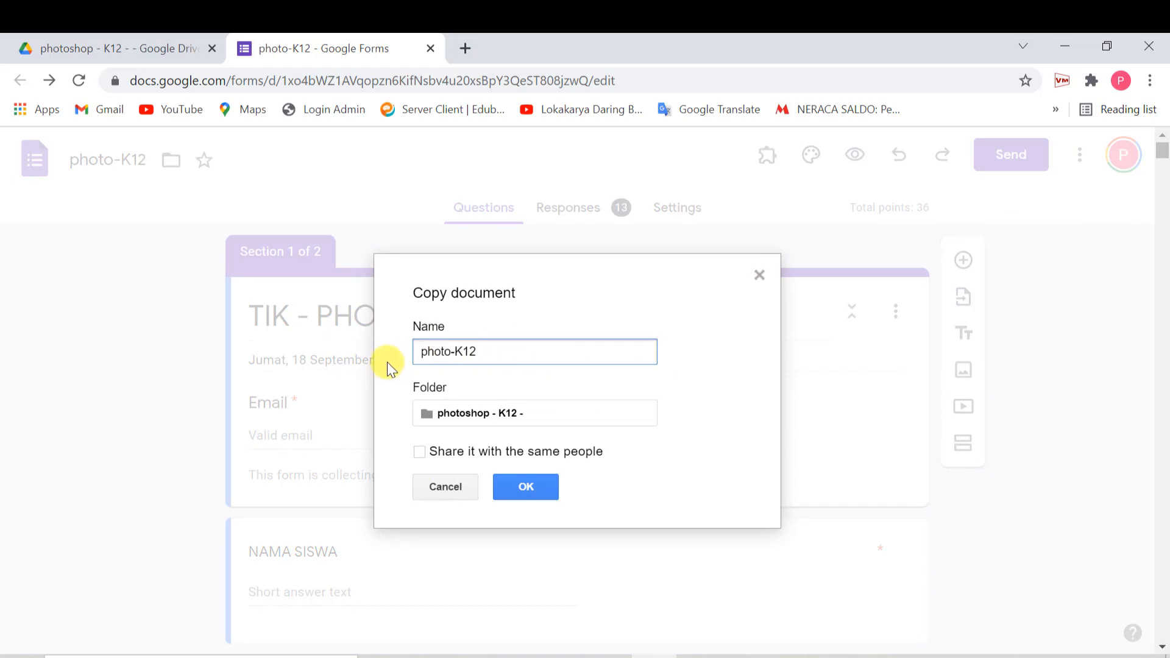
- Move the copy's folder picker up from photoshop - K12 - to the top-level drive locations
left_click(481, 414)
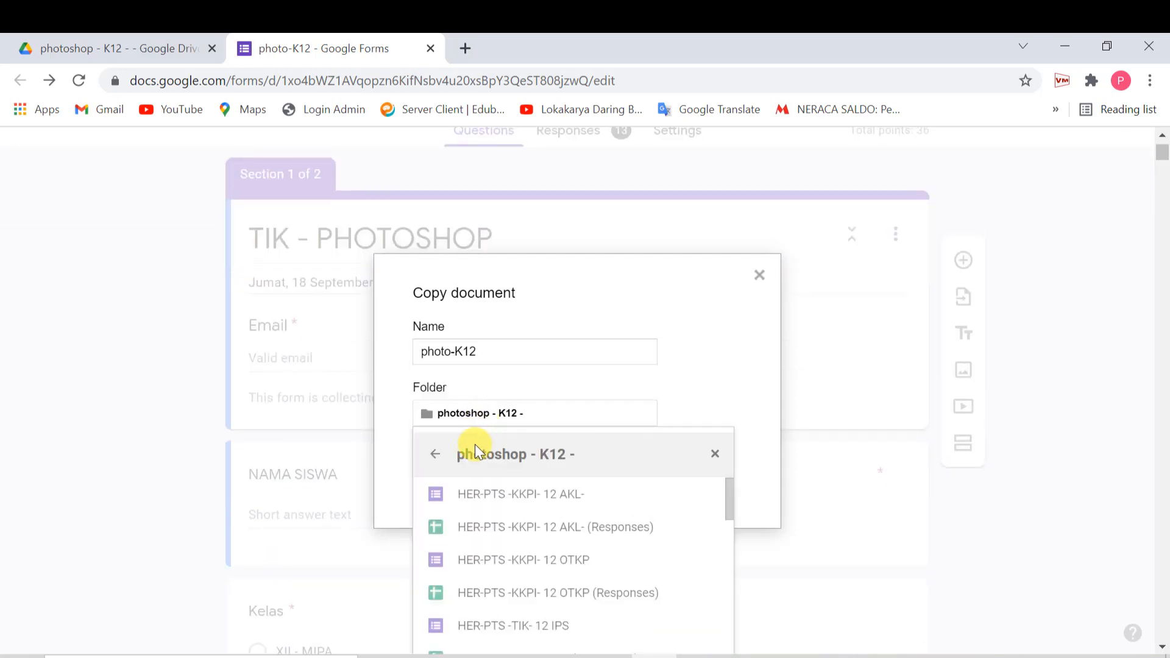
scroll(474, 444, "down", 2)
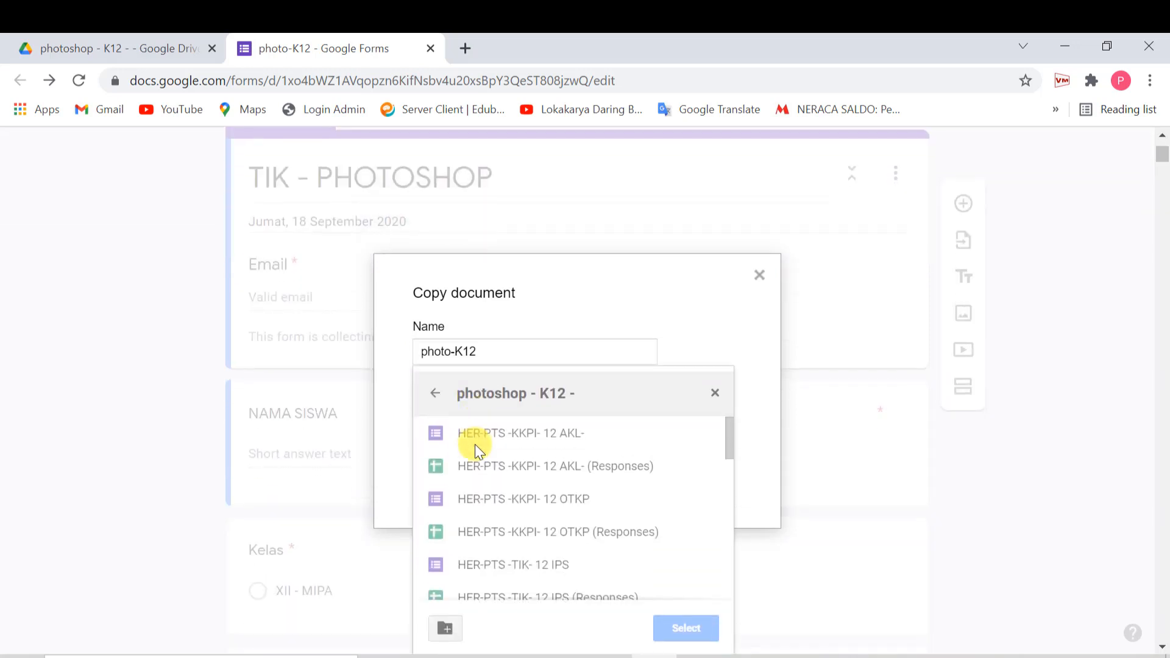
left_click(434, 400)
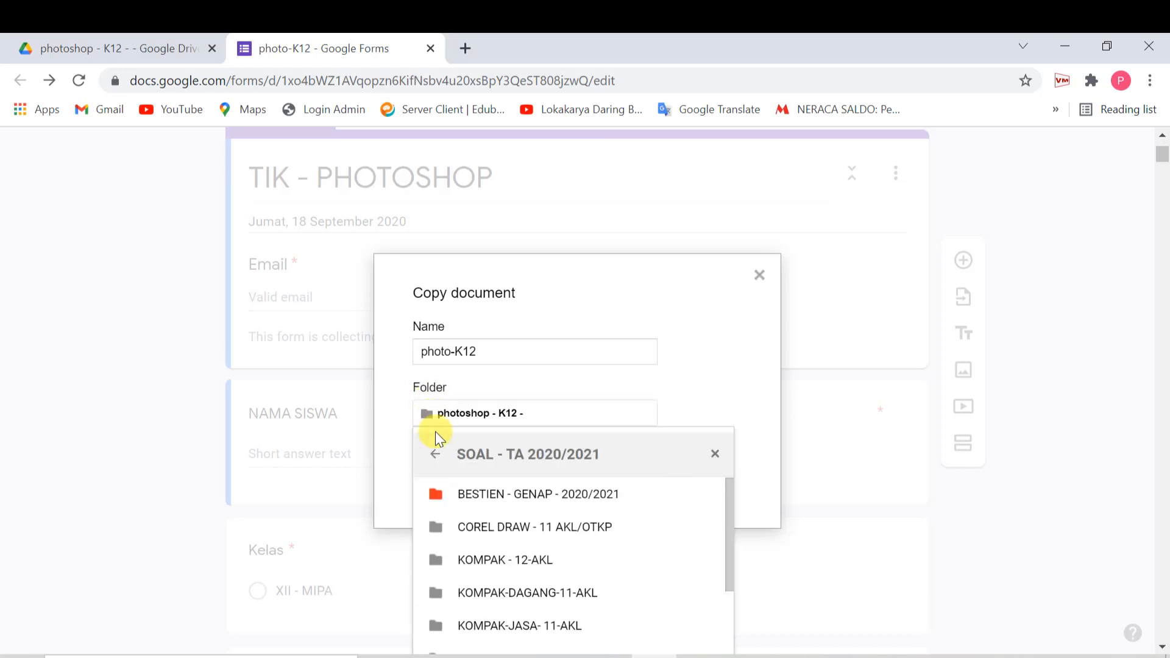
left_click(438, 456)
left_click(436, 457)
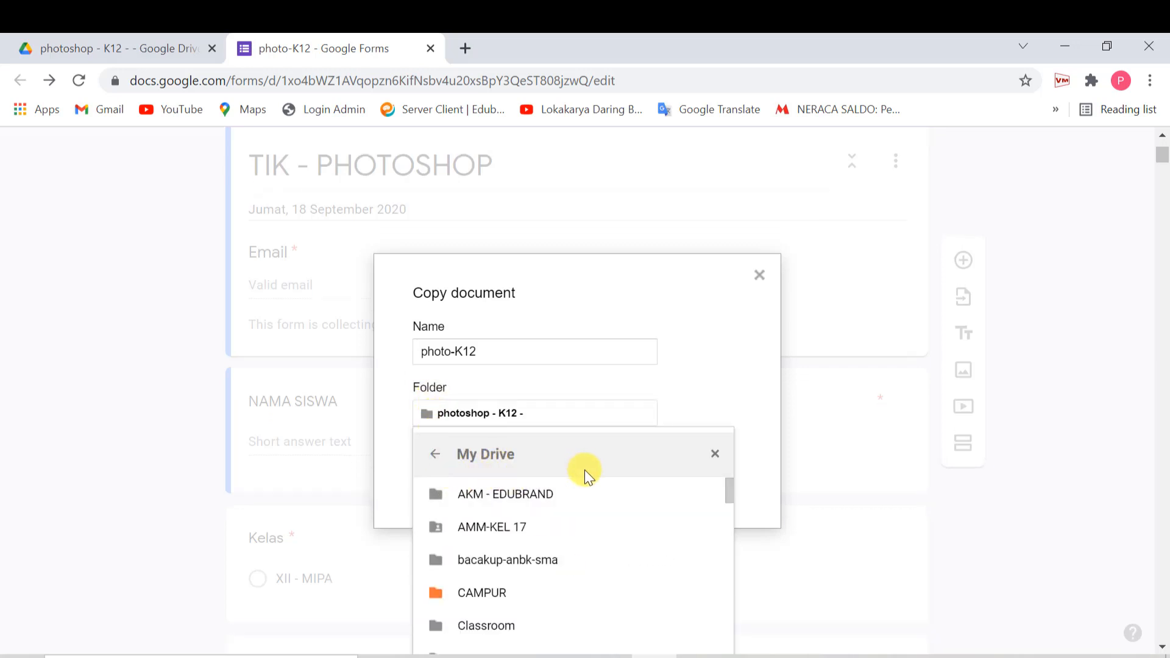
left_click(439, 458)
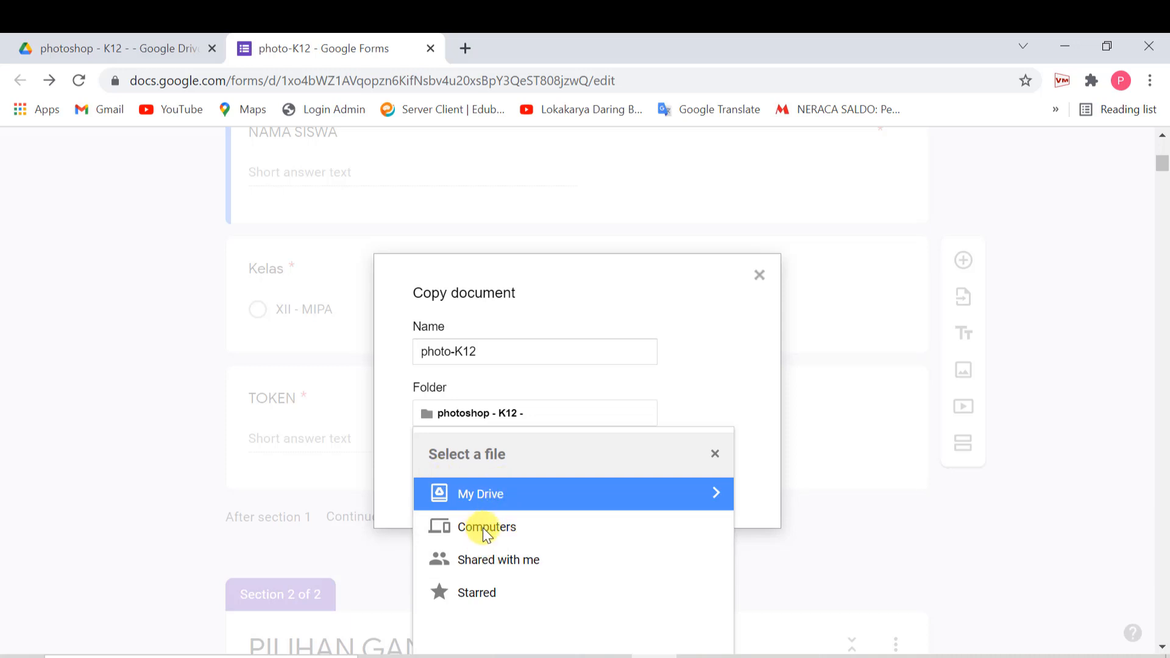
- Save the copy into Shared with me > BESTIEN - 2021/2022 > PAS-S1-2021/2022
left_click(514, 562)
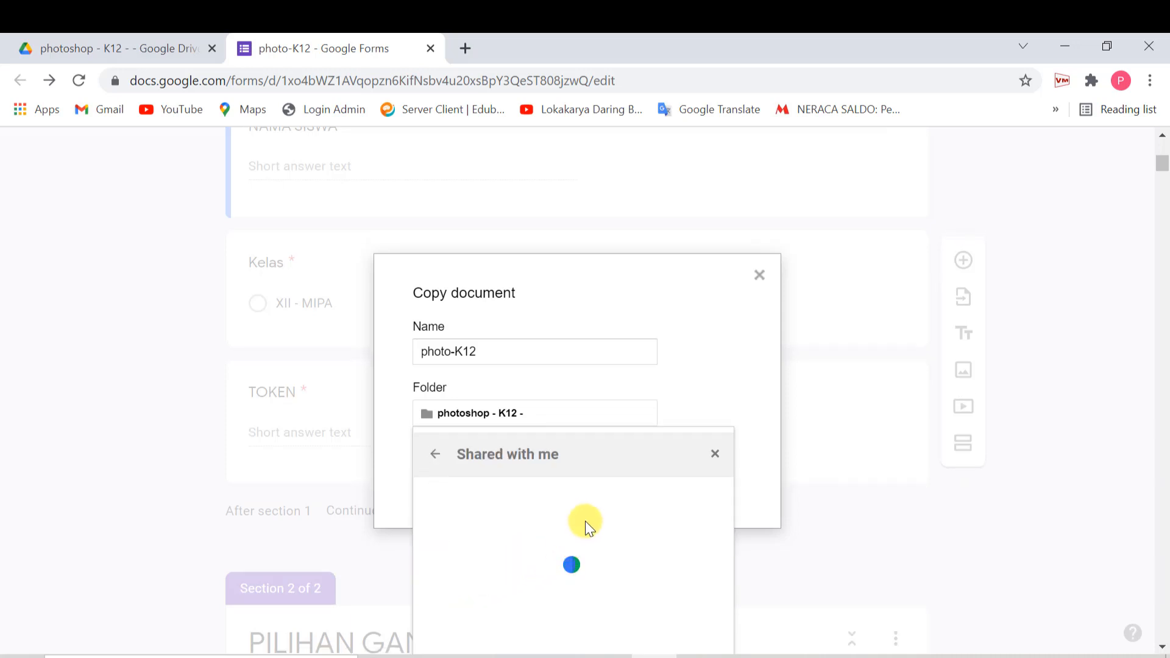
scroll(593, 512, "down", 1)
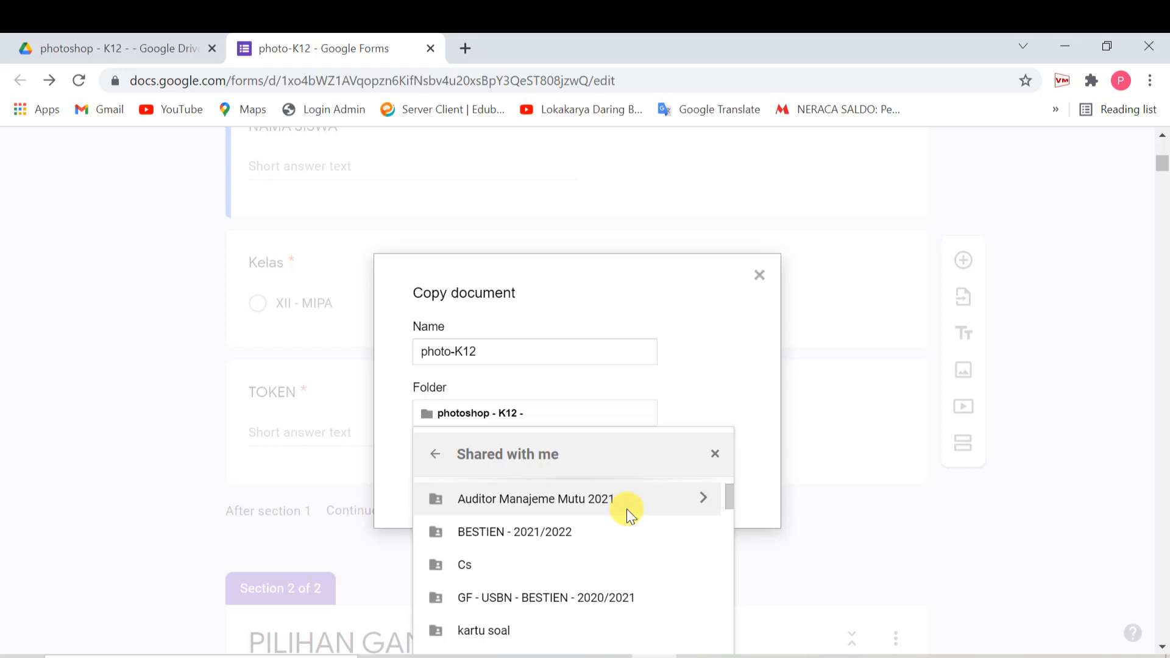
left_click(525, 533)
double_click(525, 533)
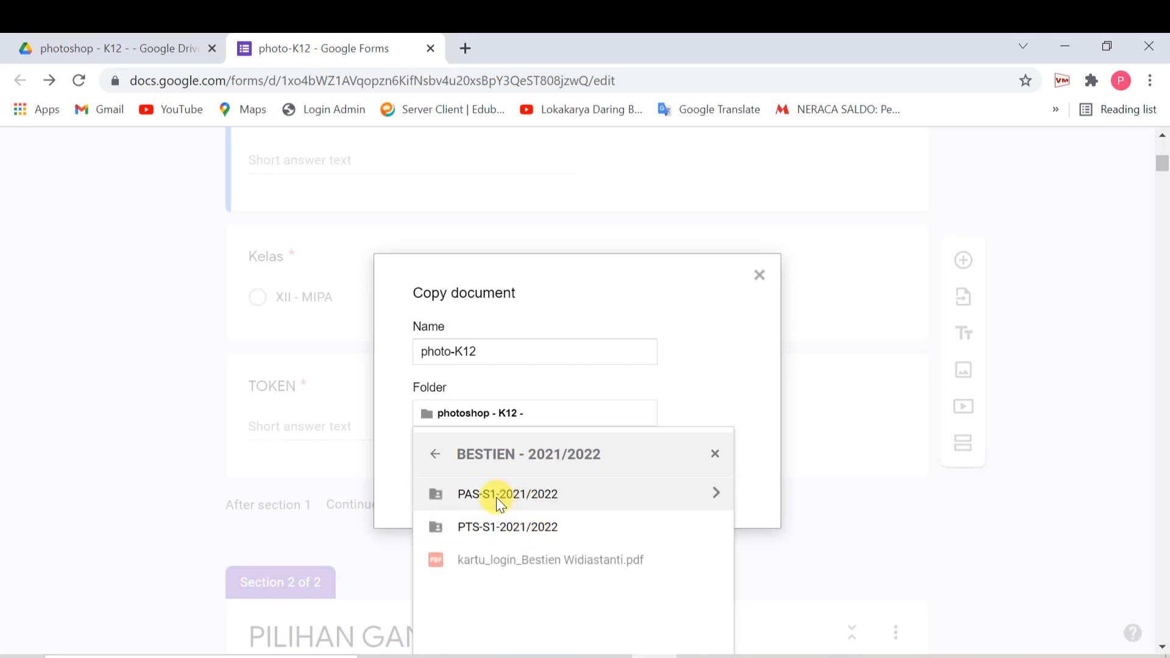
left_click(496, 497)
double_click(495, 497)
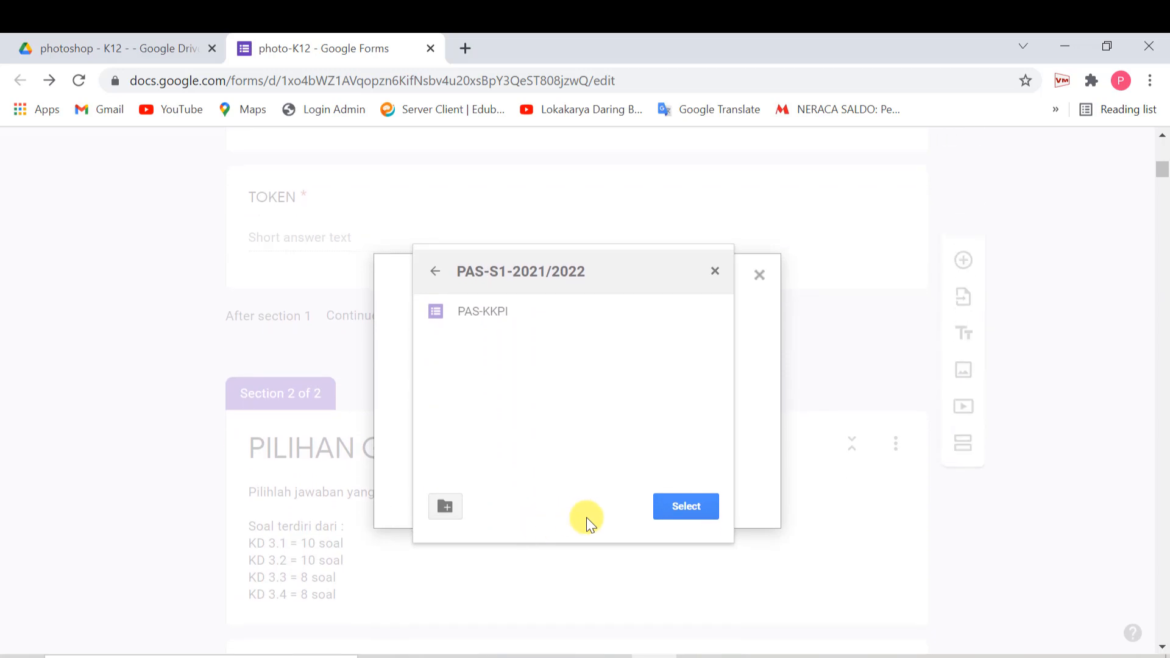
left_click(687, 507)
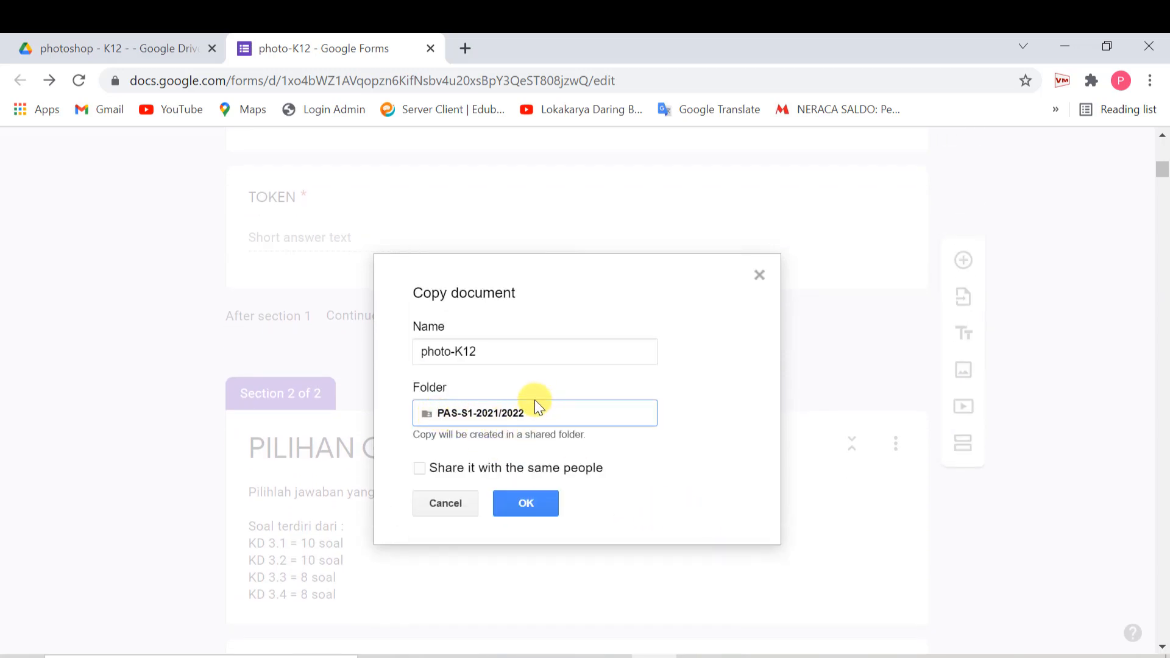
left_click(526, 505)
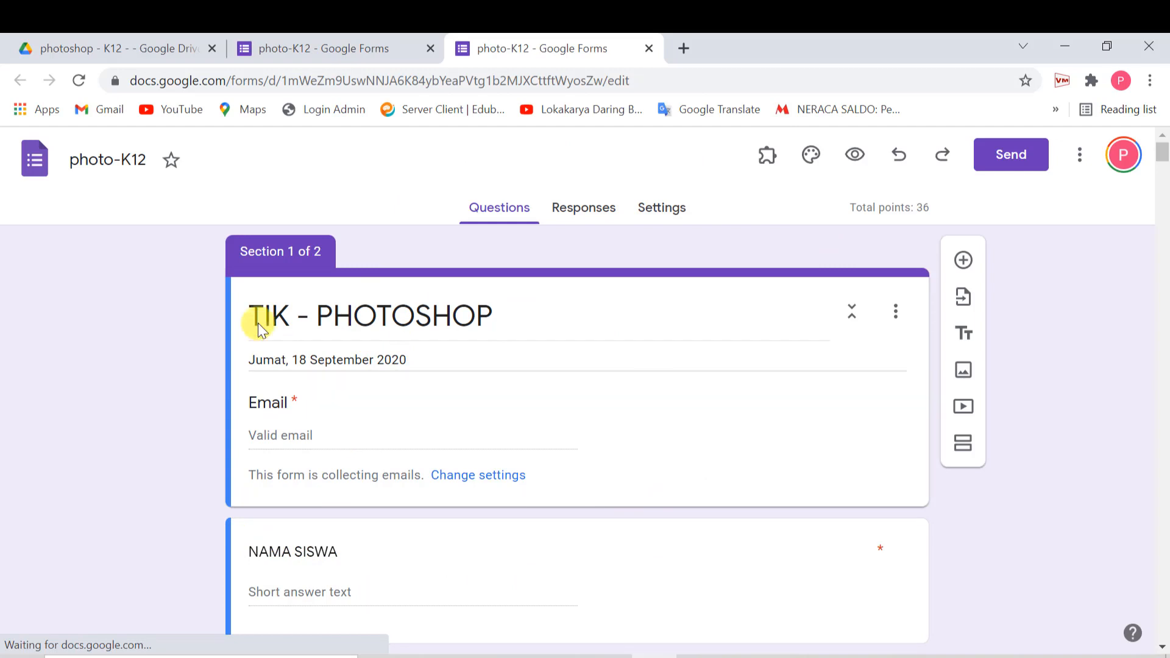
- Search Shared with me in Drive for 'bestien'
left_click(126, 45)
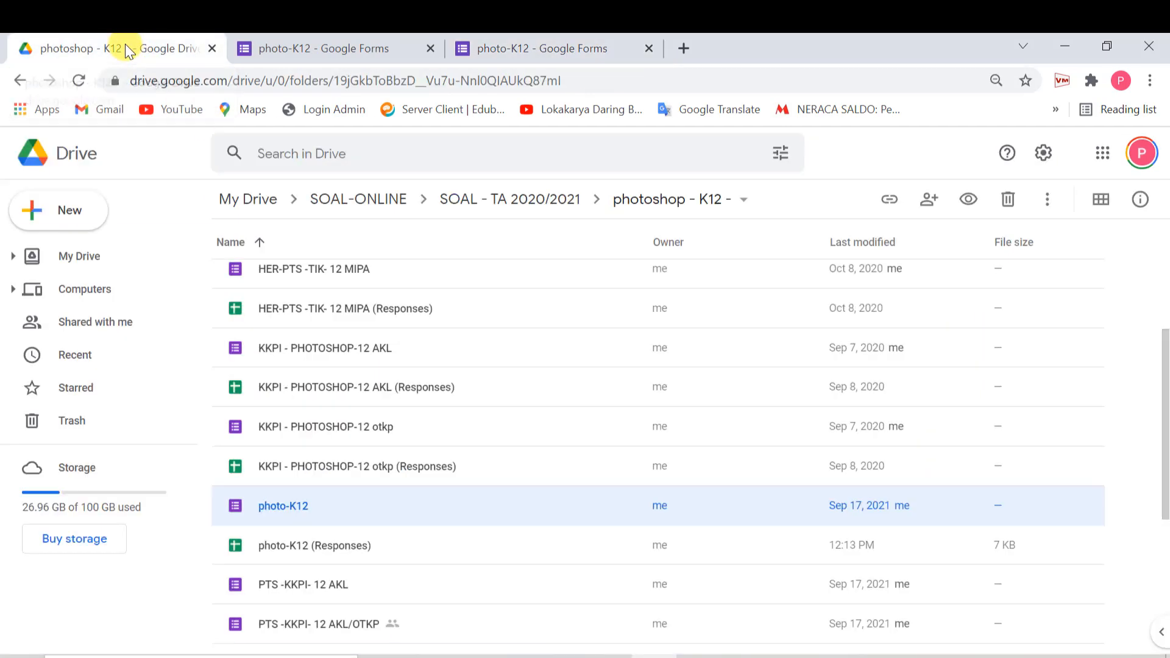
left_click(105, 327)
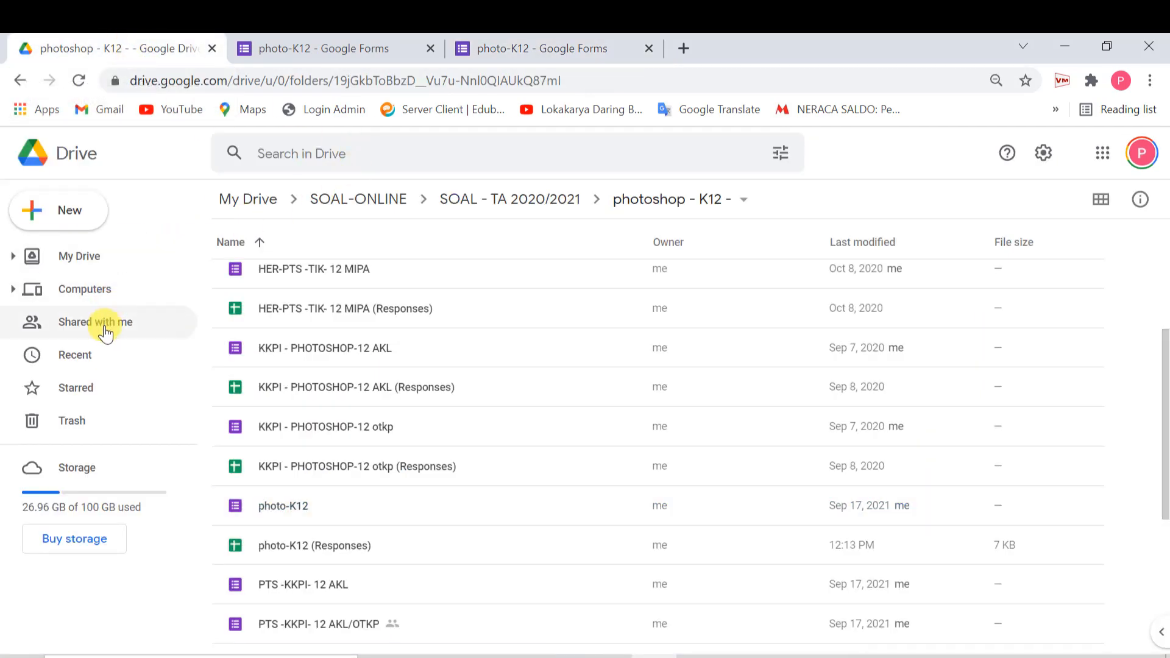
left_click(362, 152)
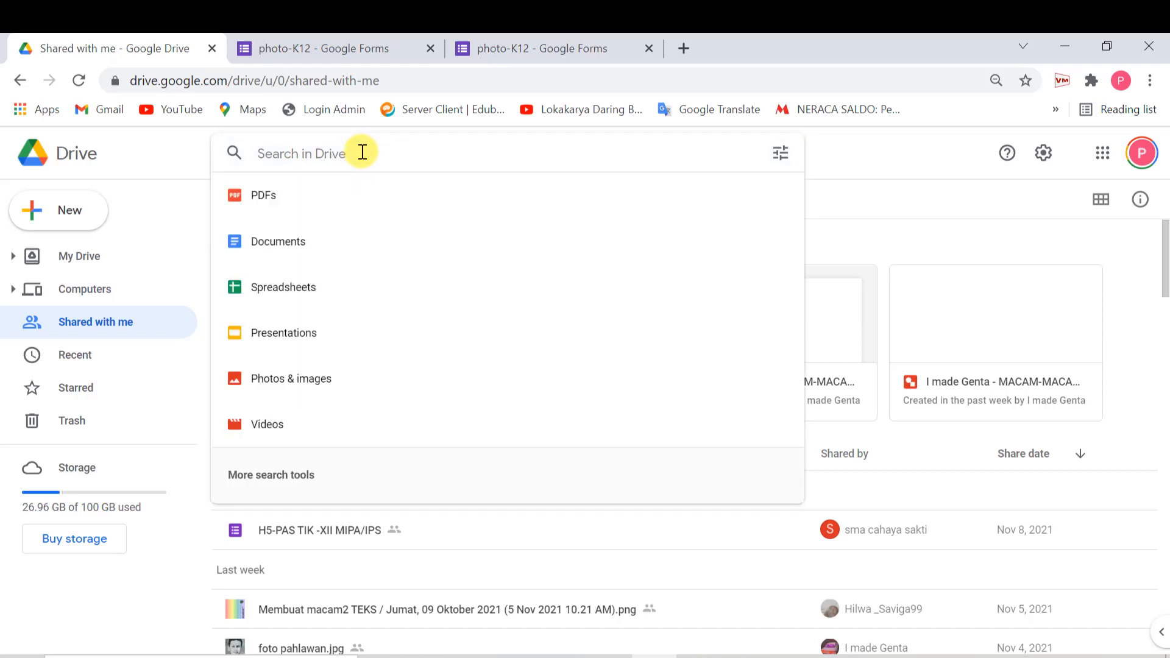
type("best")
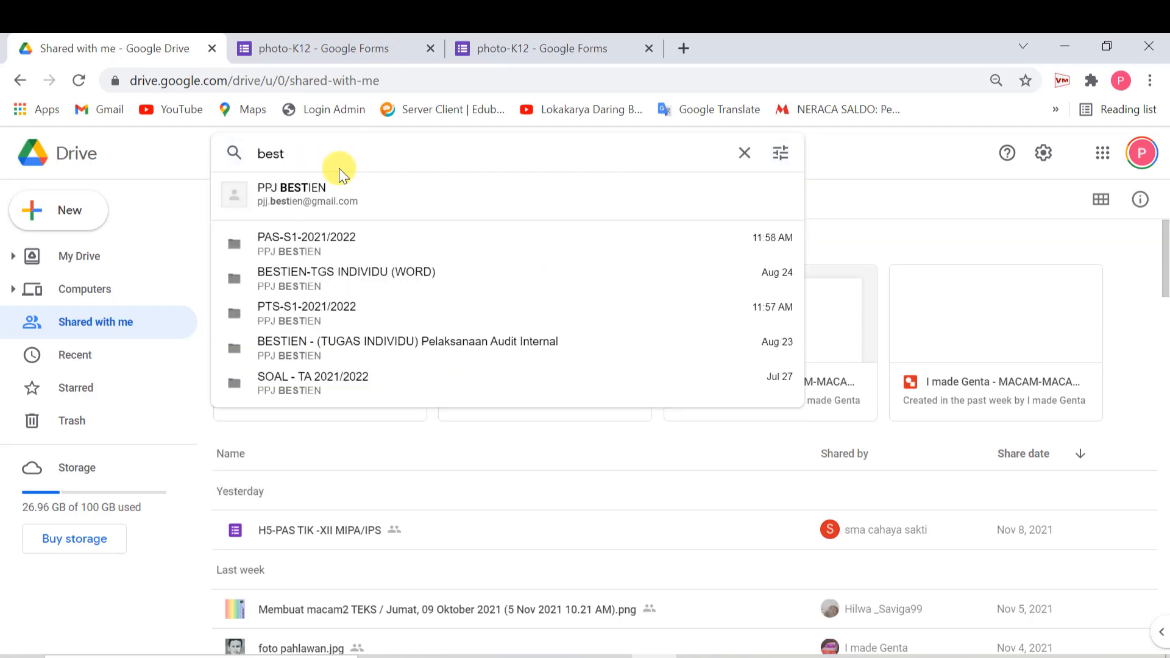
type("tien")
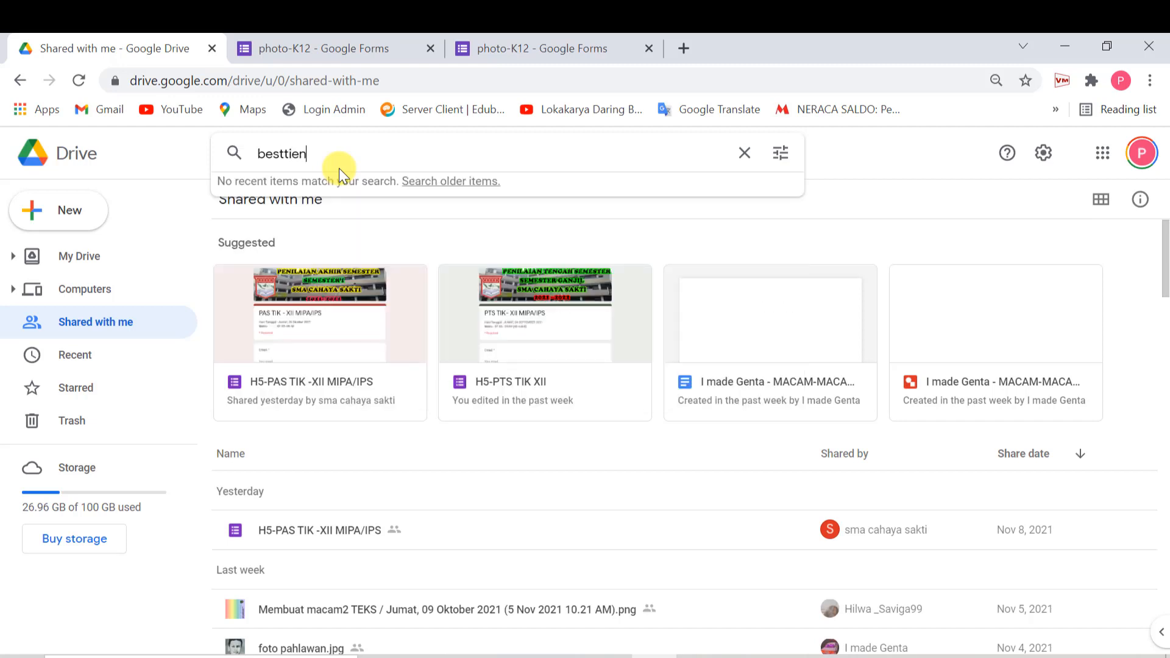
key("BackSpace")
key("BackSpace")
key("BackSpace")
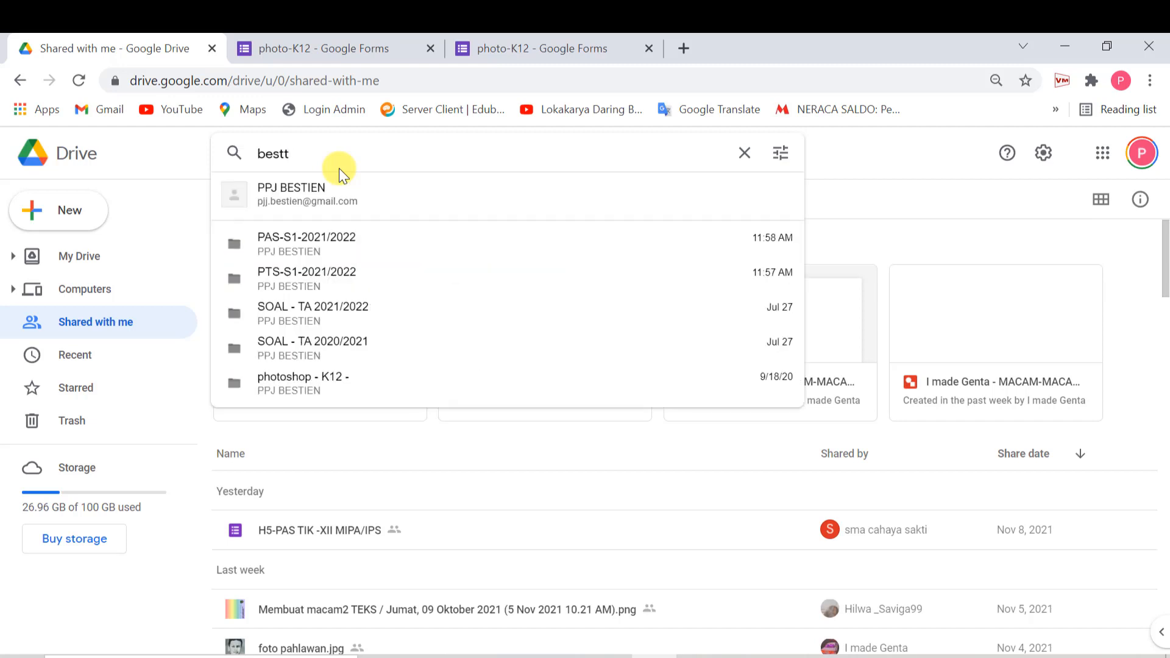
key("BackSpace")
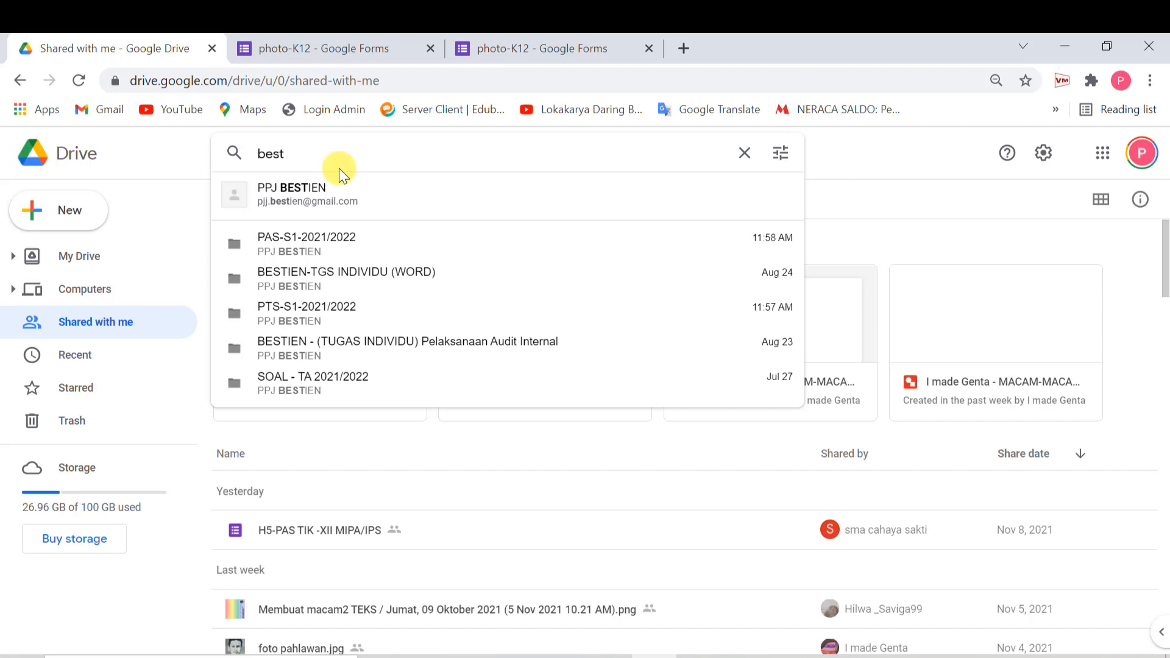
type("i")
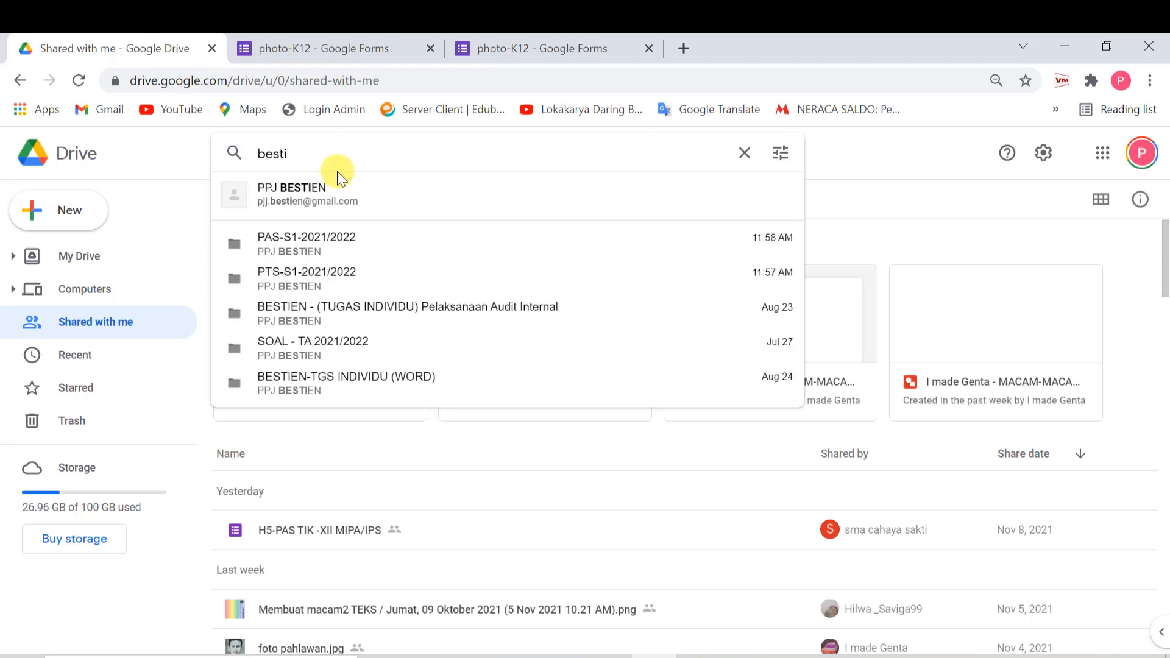
type("e")
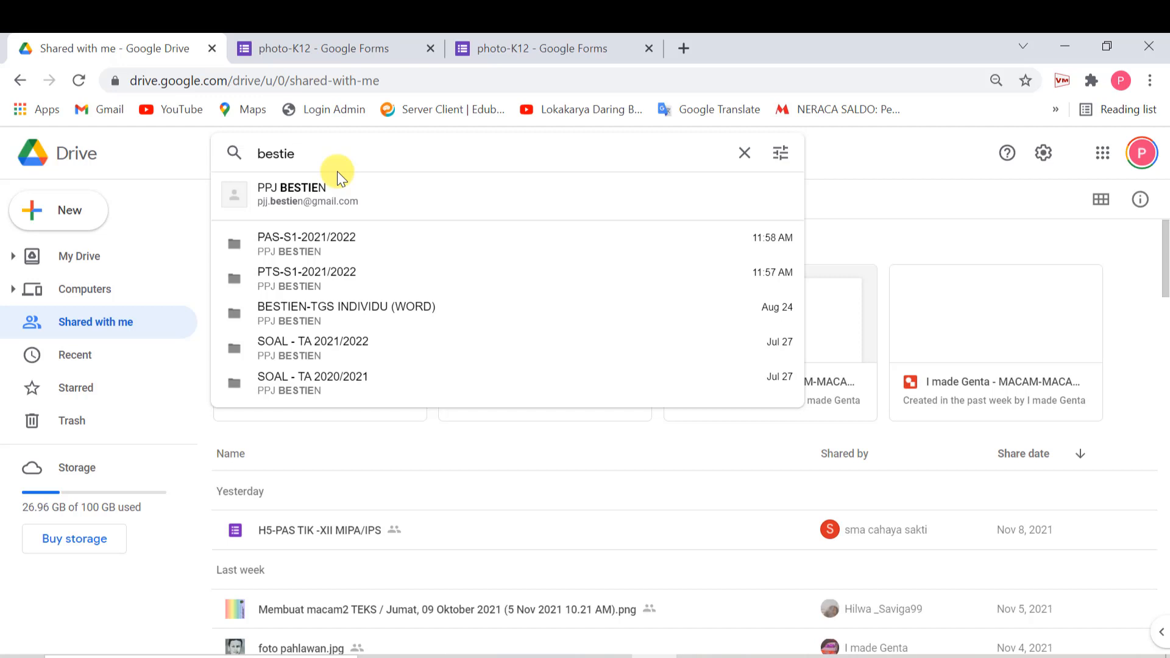
type("n")
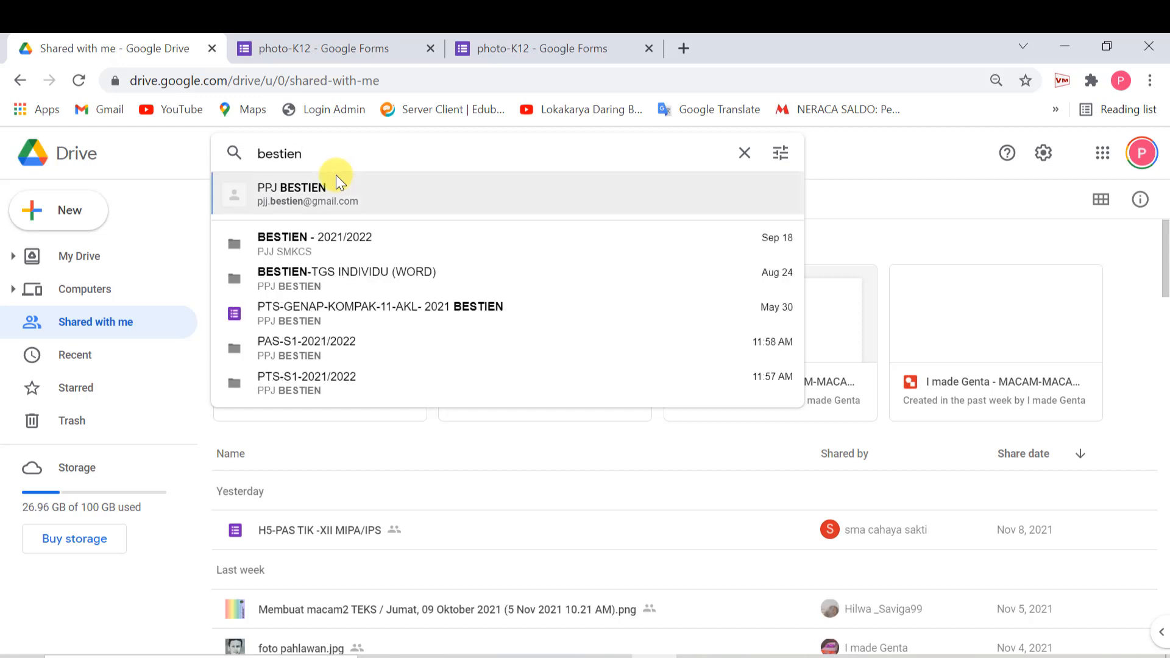
- Open BESTIEN - 2021/2022 > PAS-S1-2021/2022, then return to the copied photo-K12 form
left_click(281, 238)
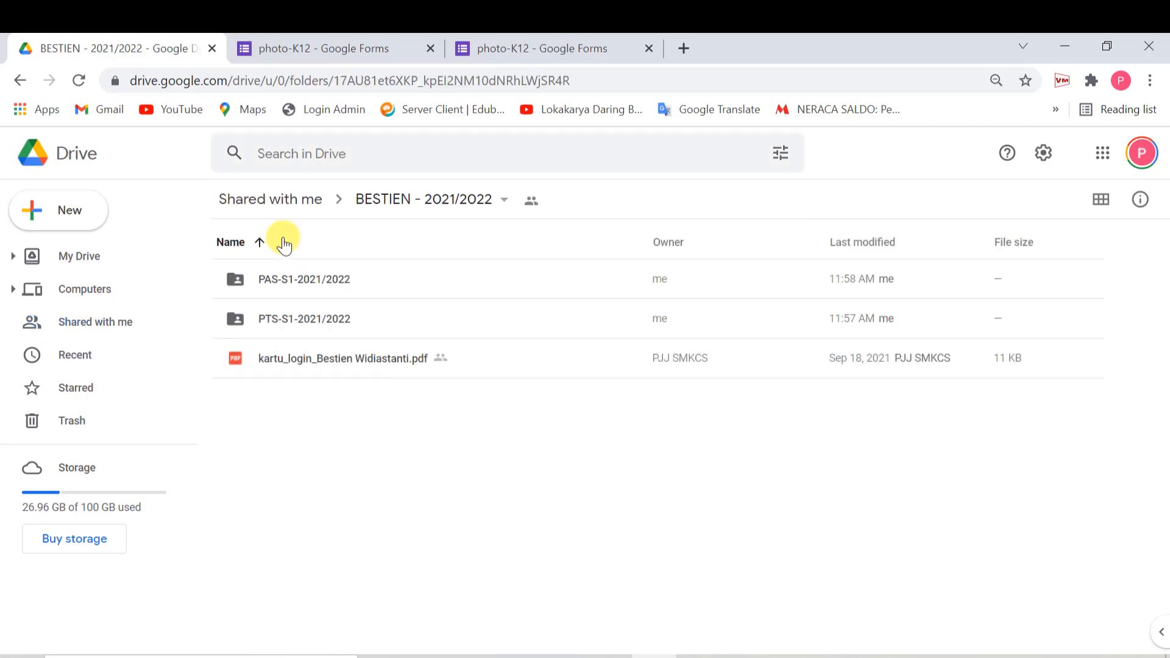
double_click(315, 284)
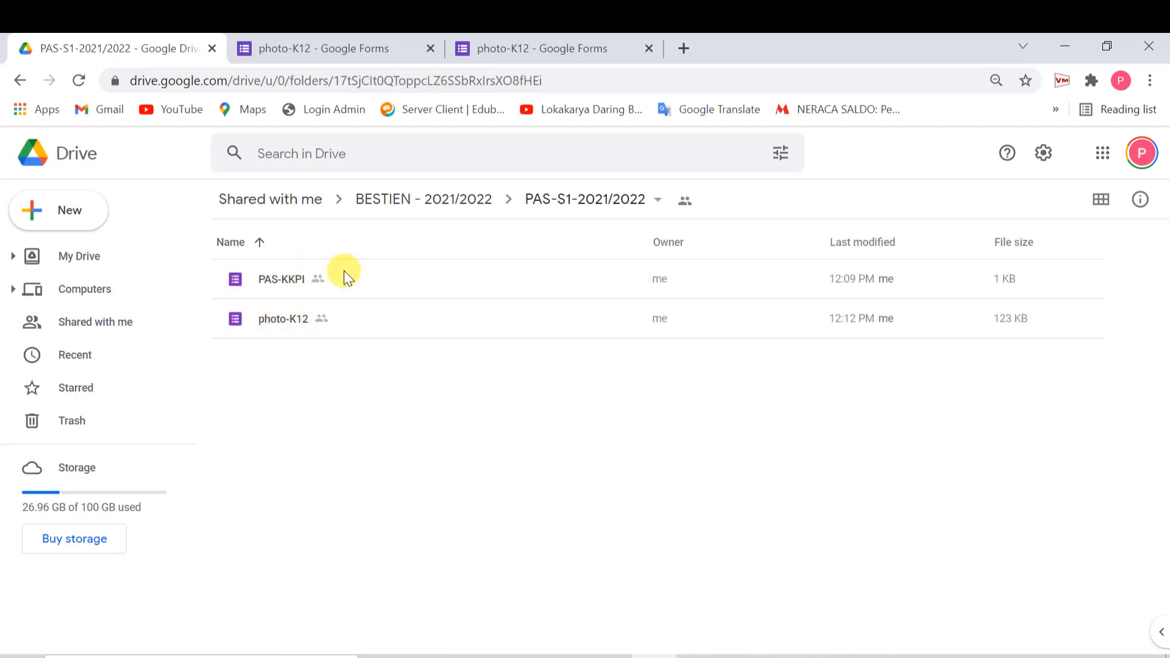
left_click(552, 46)
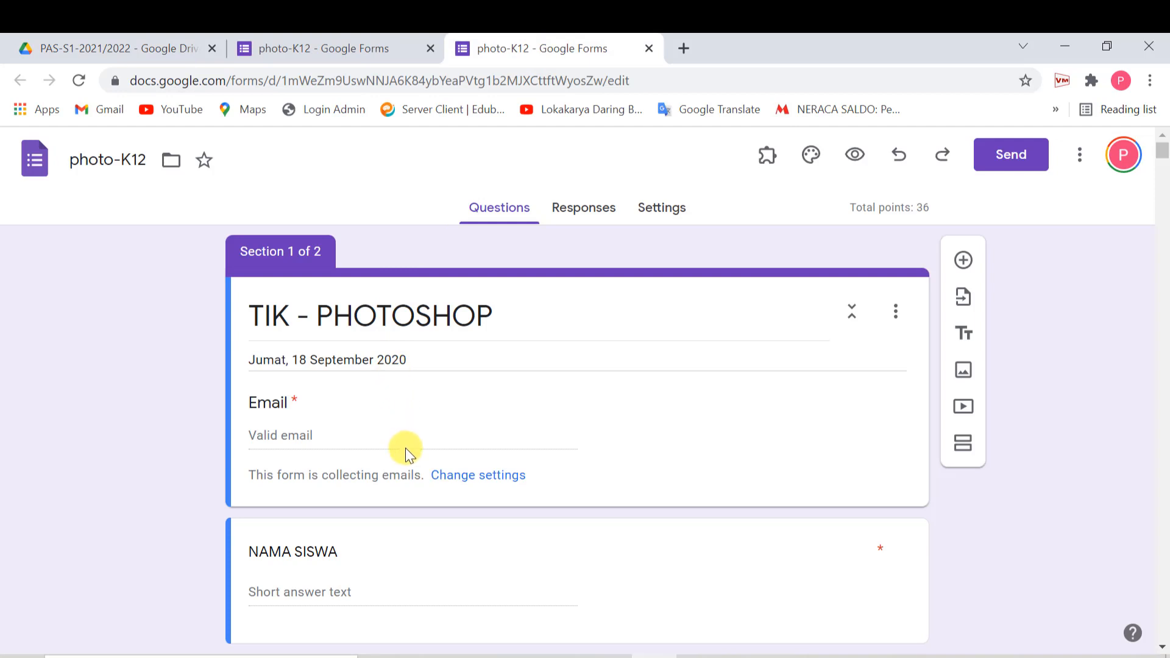
- Close the original photo-K12 tab with 13 responses and scroll through the copied TIK - PHOTOSHOP form
left_click(332, 47)
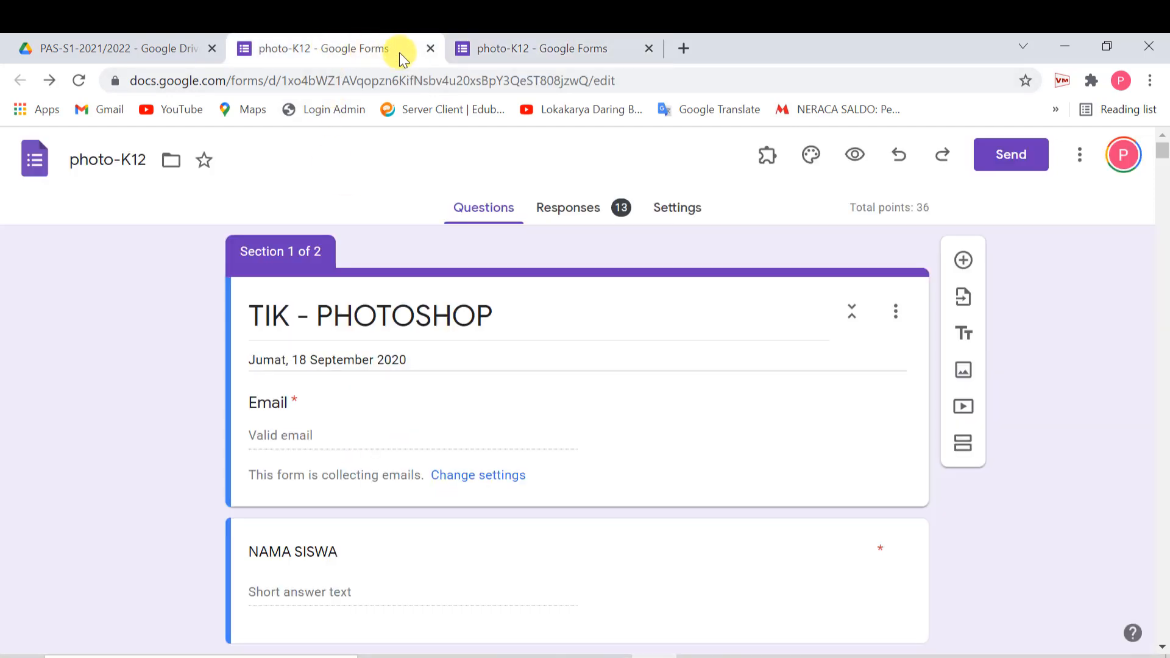
left_click(431, 48)
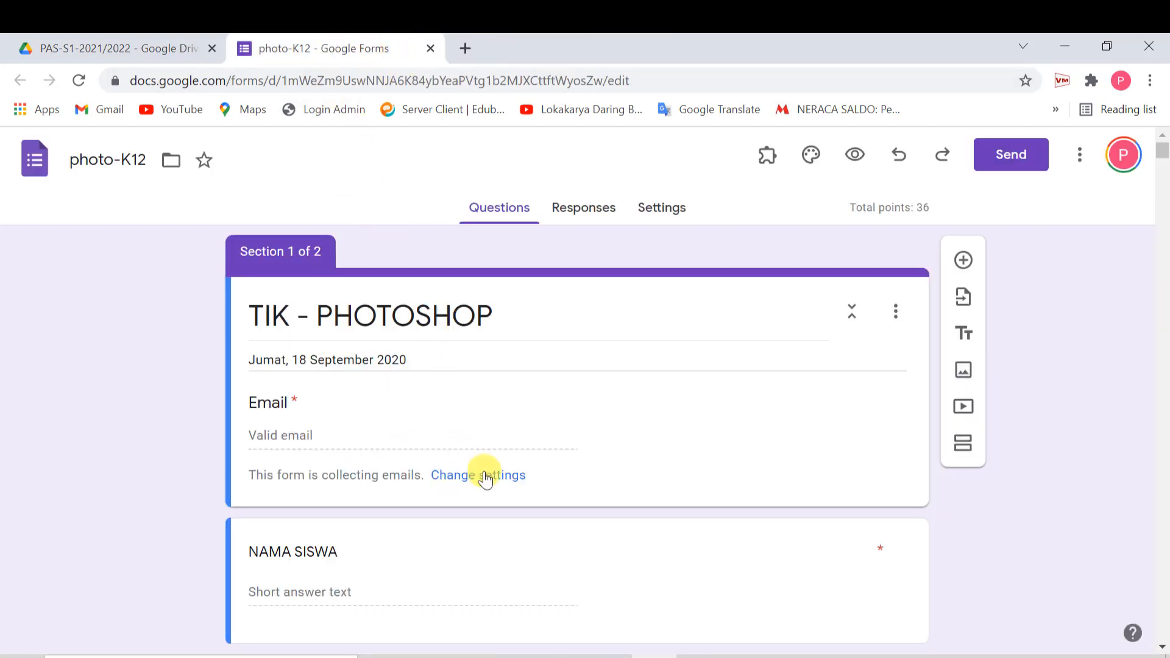
scroll(485, 470, "down", 9)
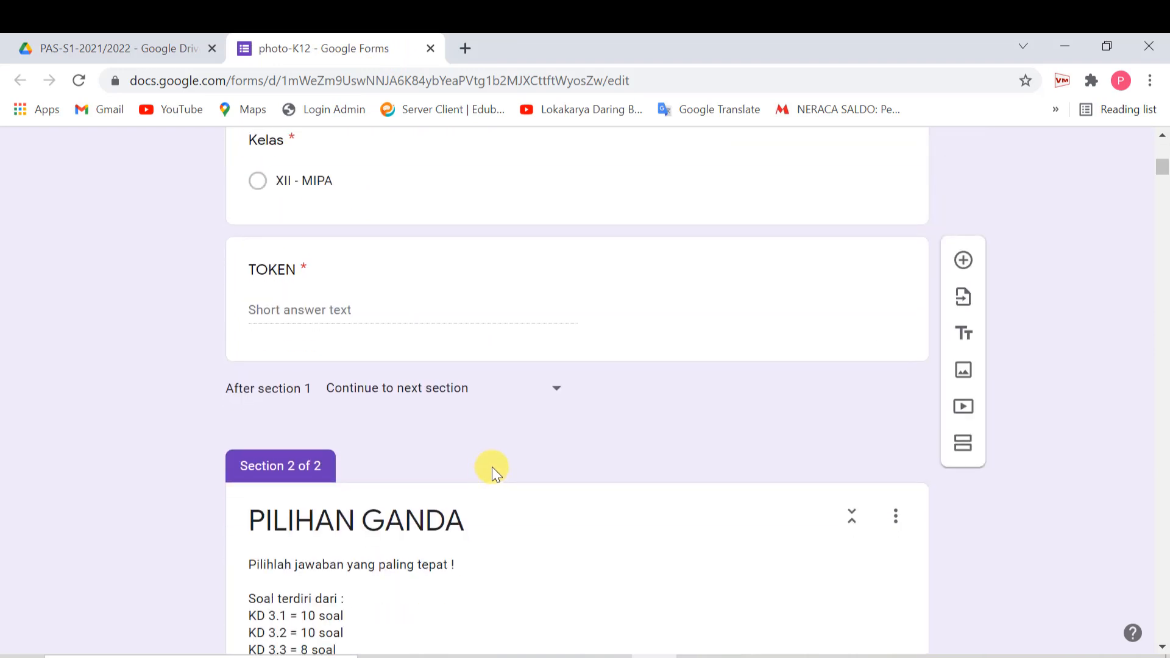
scroll(491, 467, "down", 11)
scroll(492, 467, "down", 13)
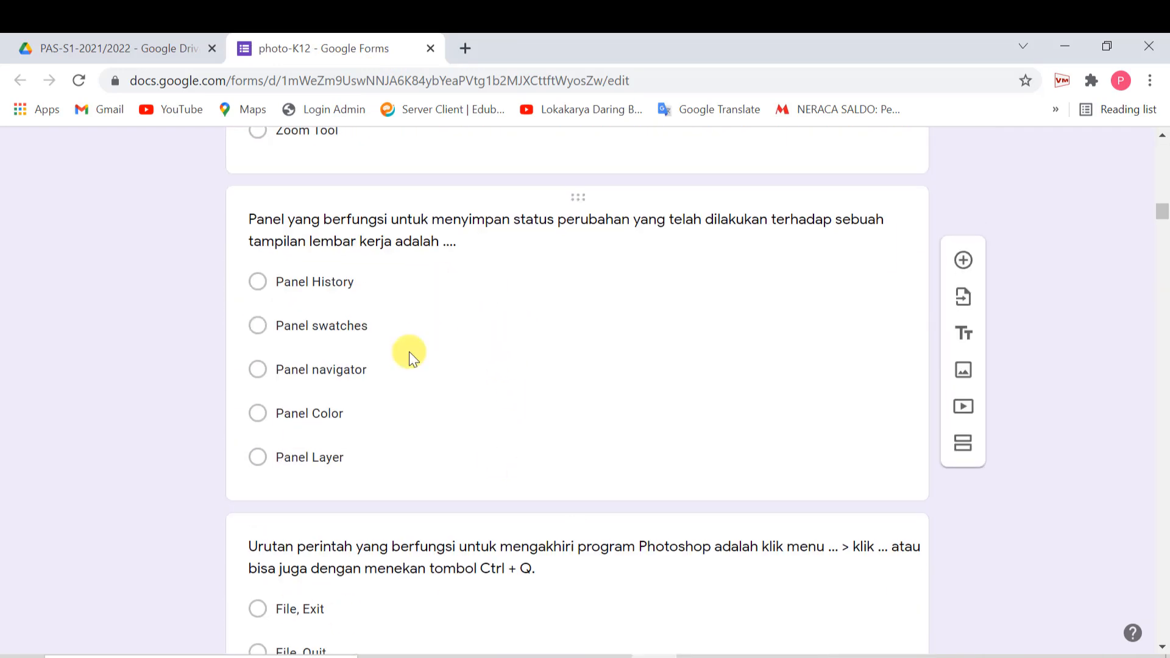
scroll(455, 308, "up", 20)
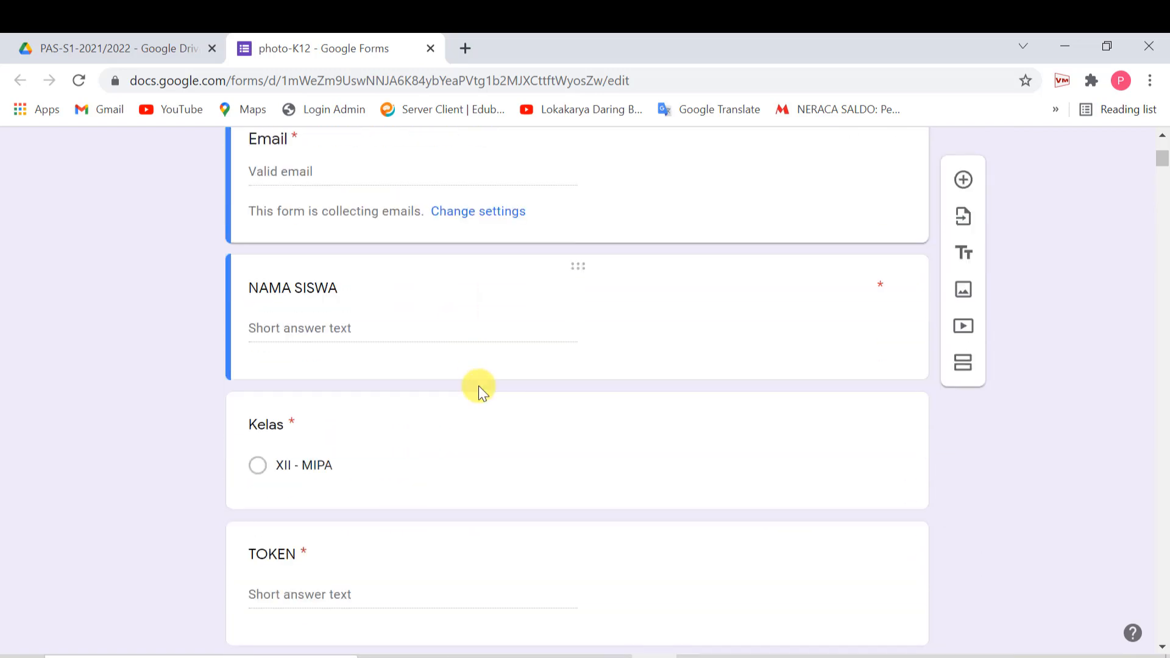
scroll(479, 387, "down", 7)
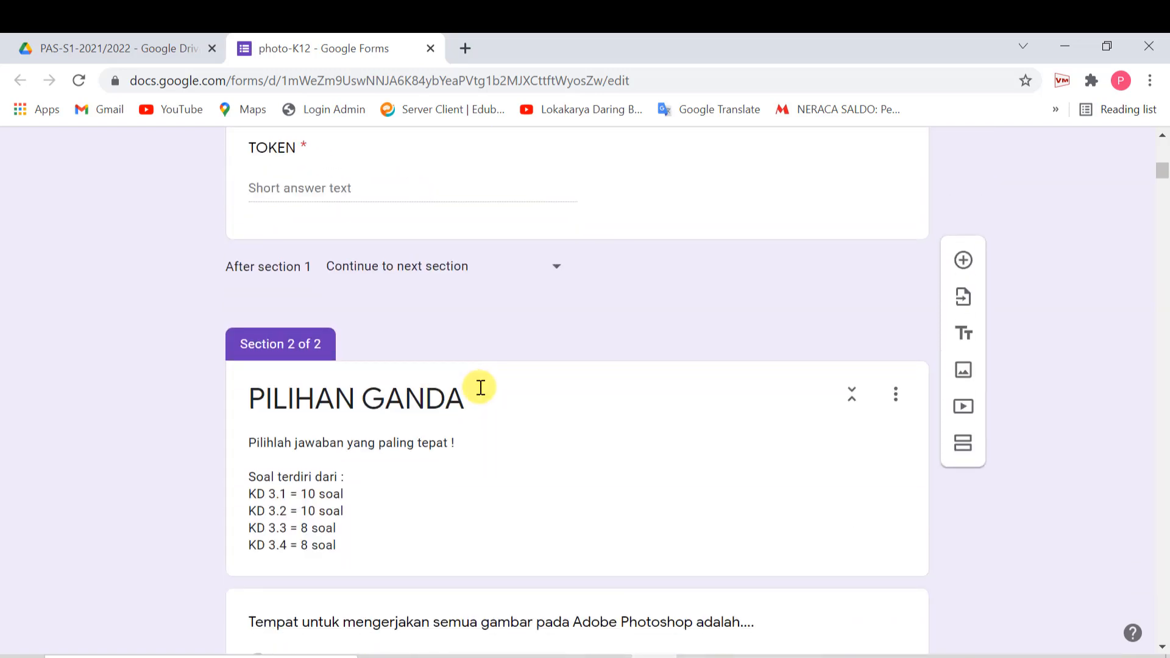
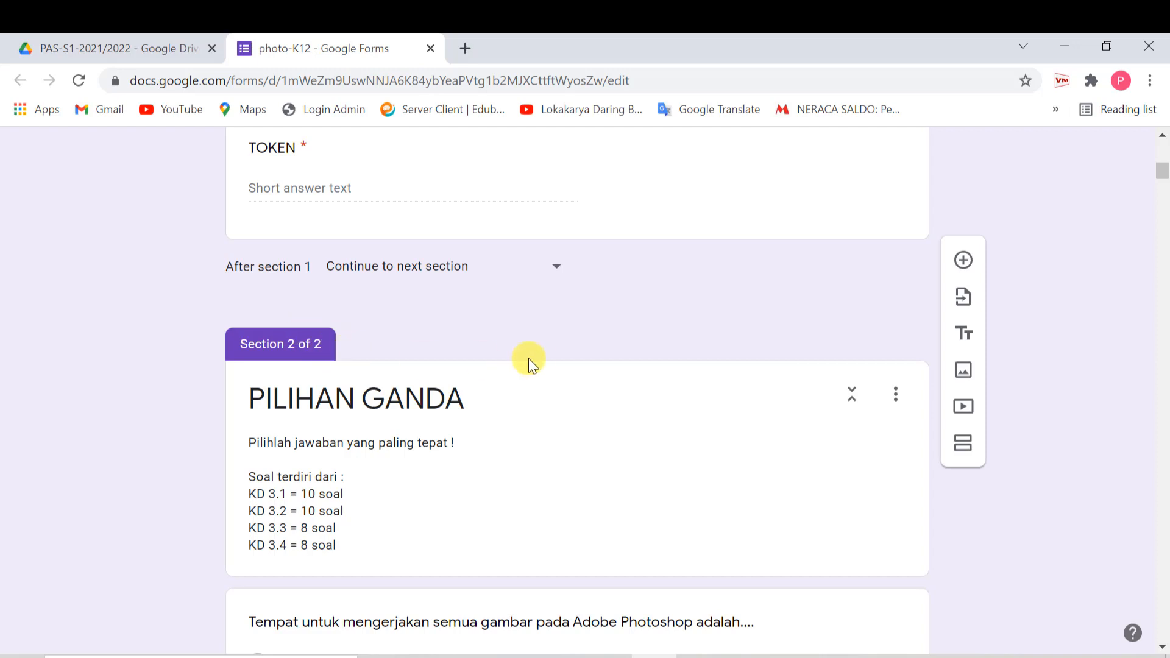
- Scroll back up to the TIK - PHOTOSHOP title card and its date description
scroll(528, 359, "up", 6)
scroll(523, 357, "up", 5)
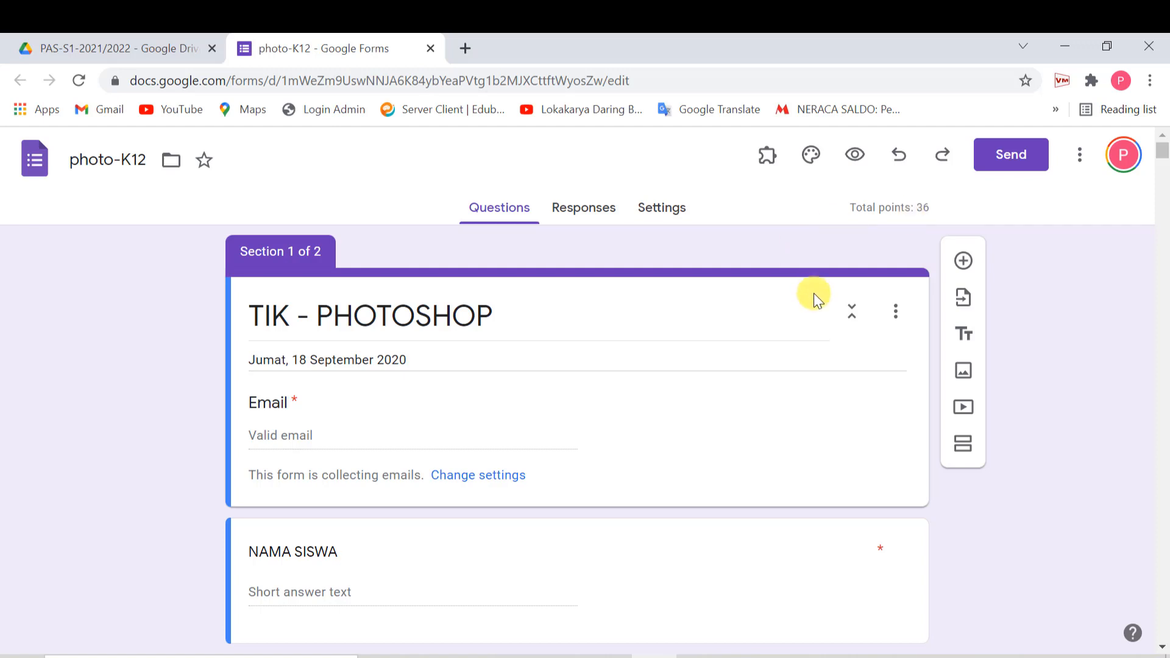
- Trim the title's trailing space and change the description date to 'Senin, 11 November 2021'
left_click(405, 313)
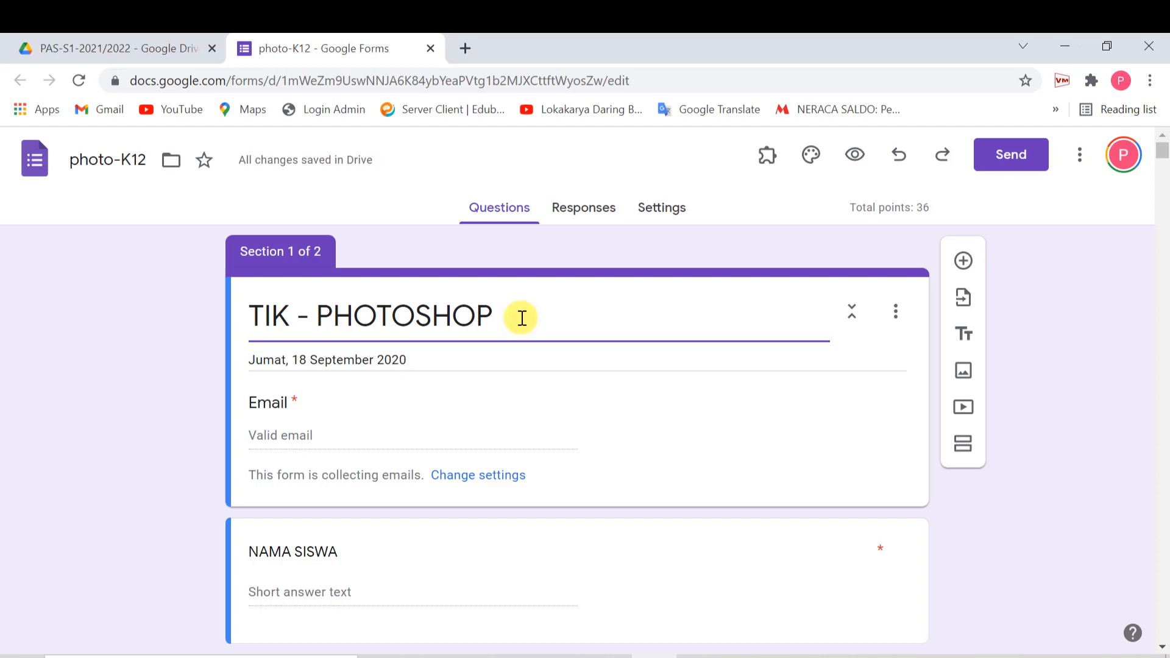
key("BackSpace")
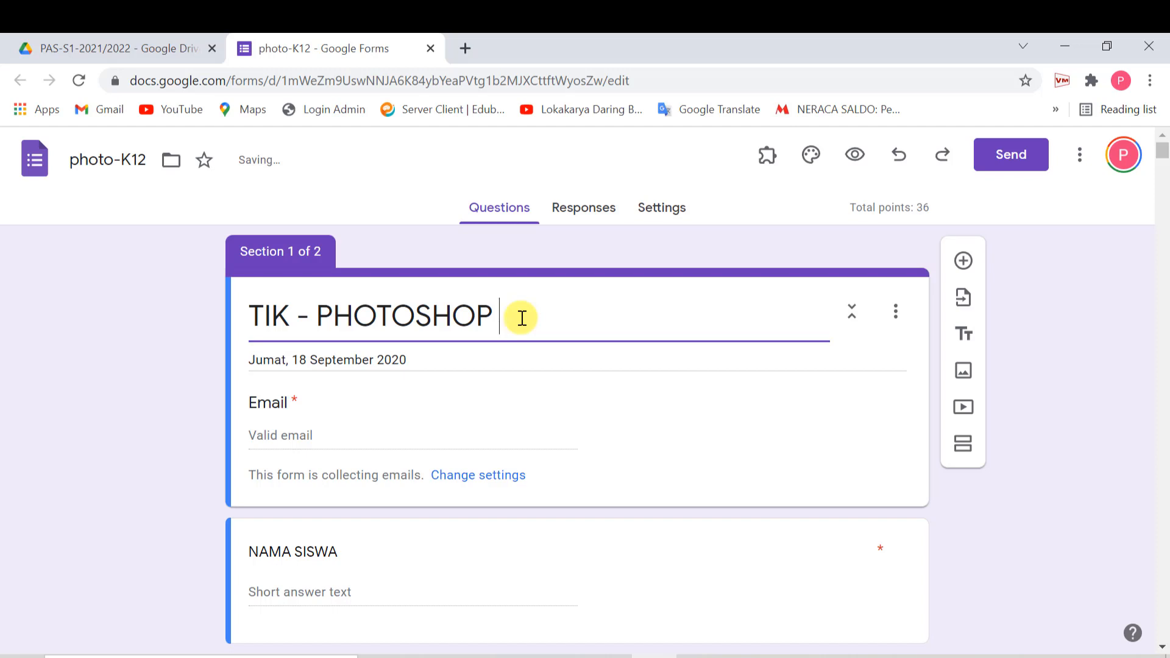
triple_click(414, 356)
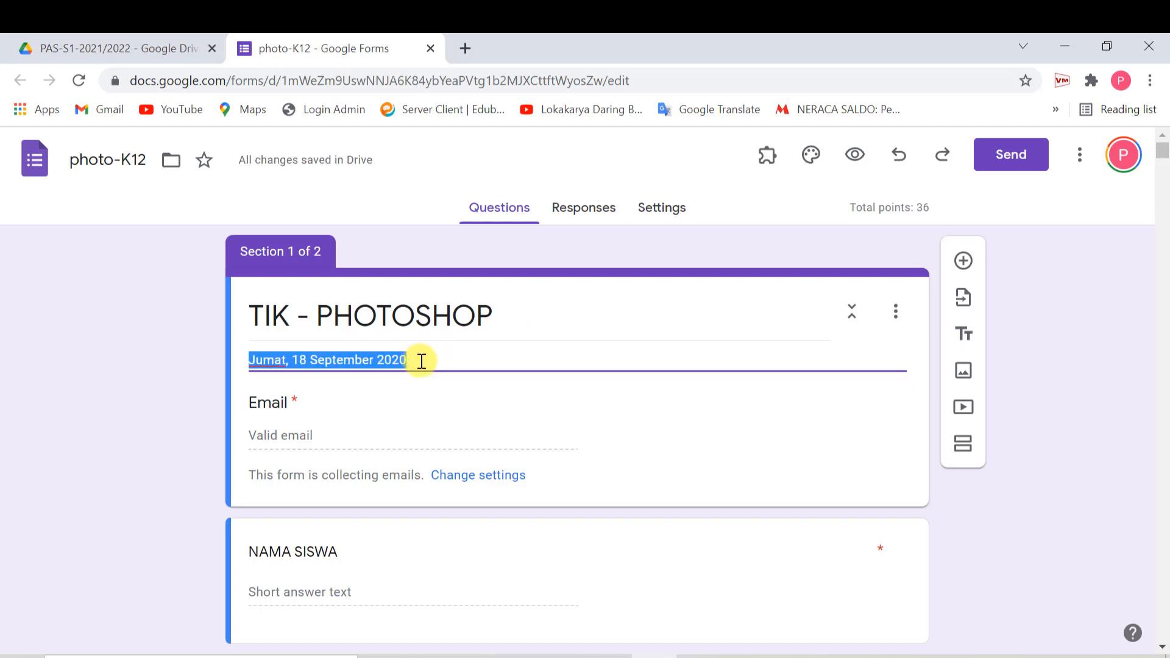
type("Senin,")
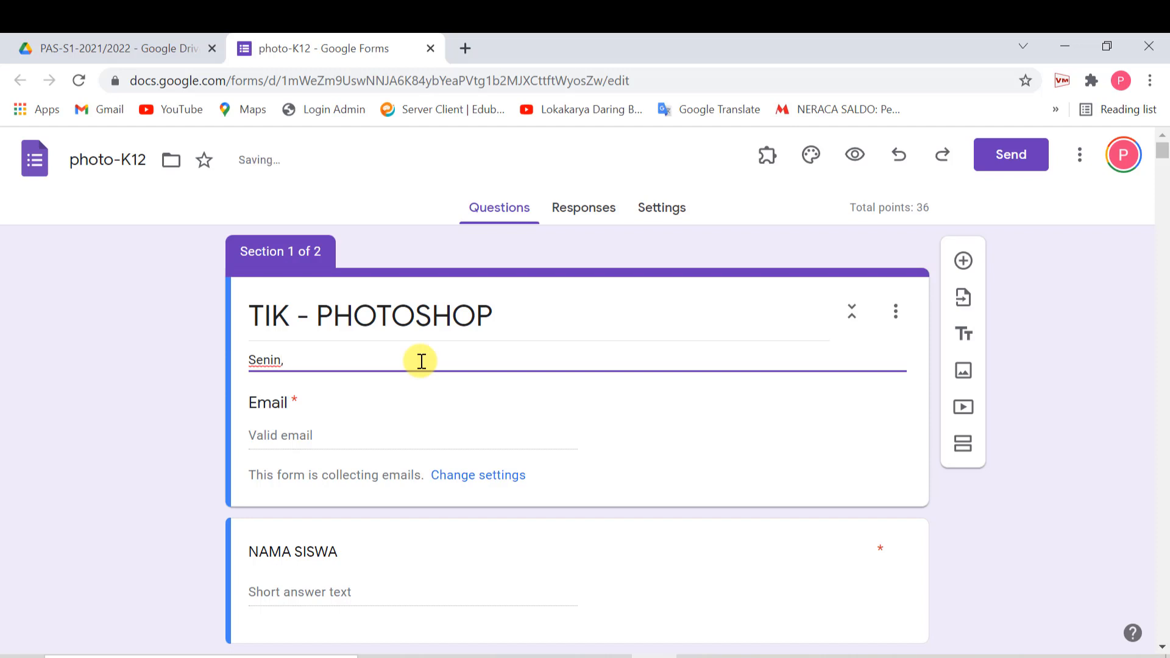
type(" 11 No")
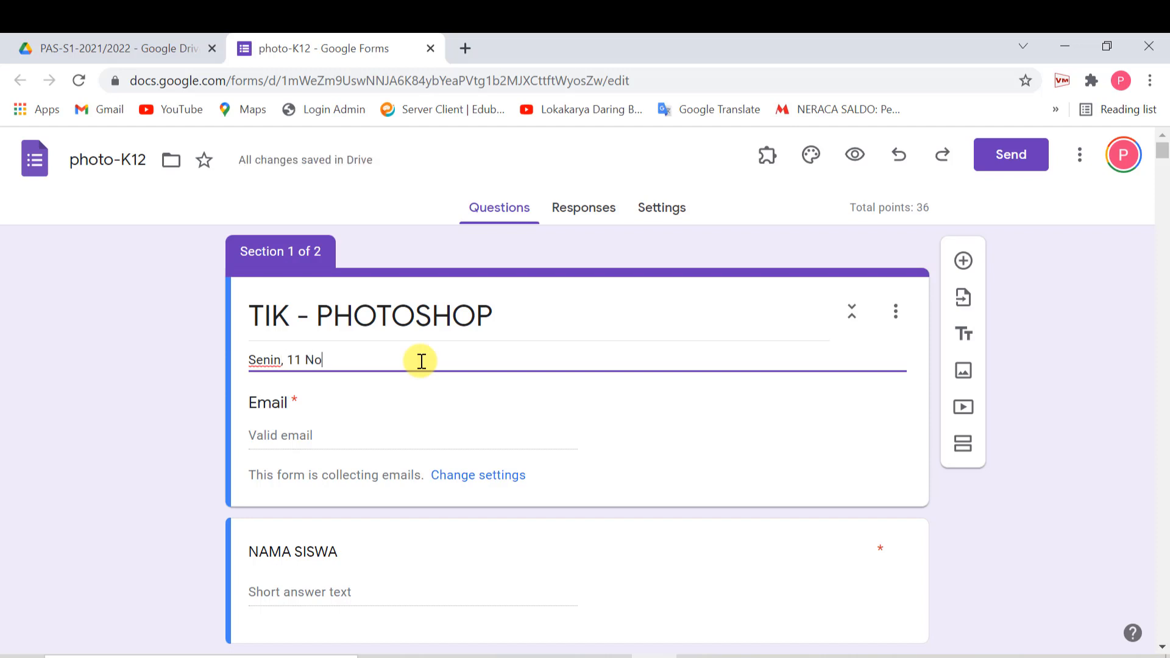
type("v 2021")
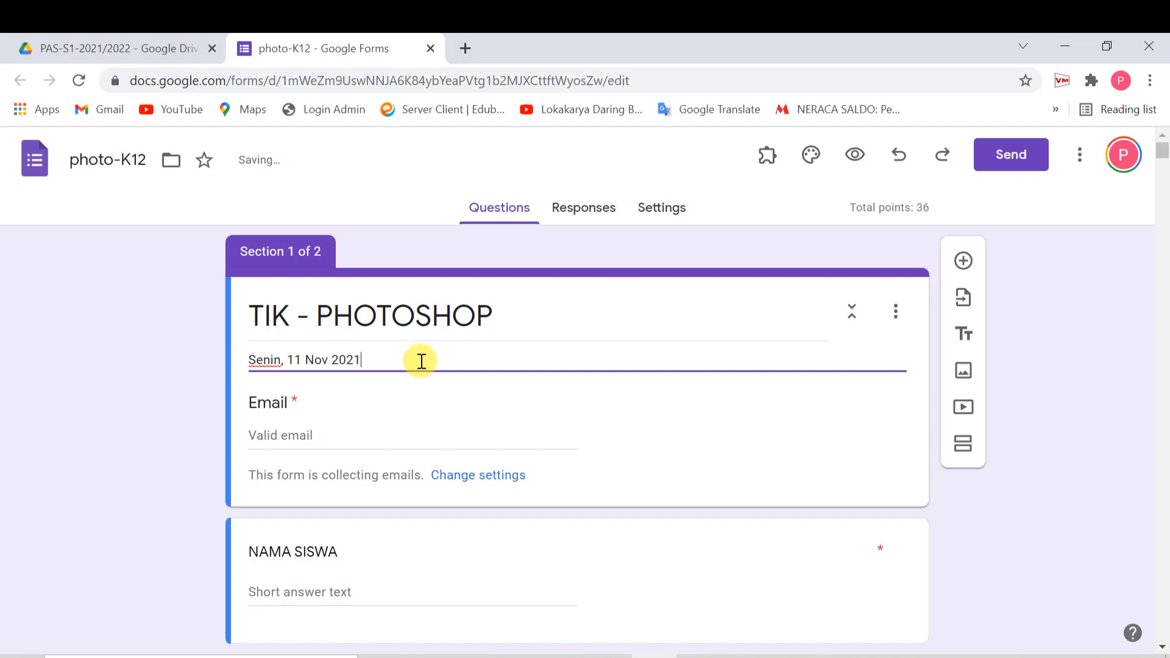
left_click(329, 365)
type("ember")
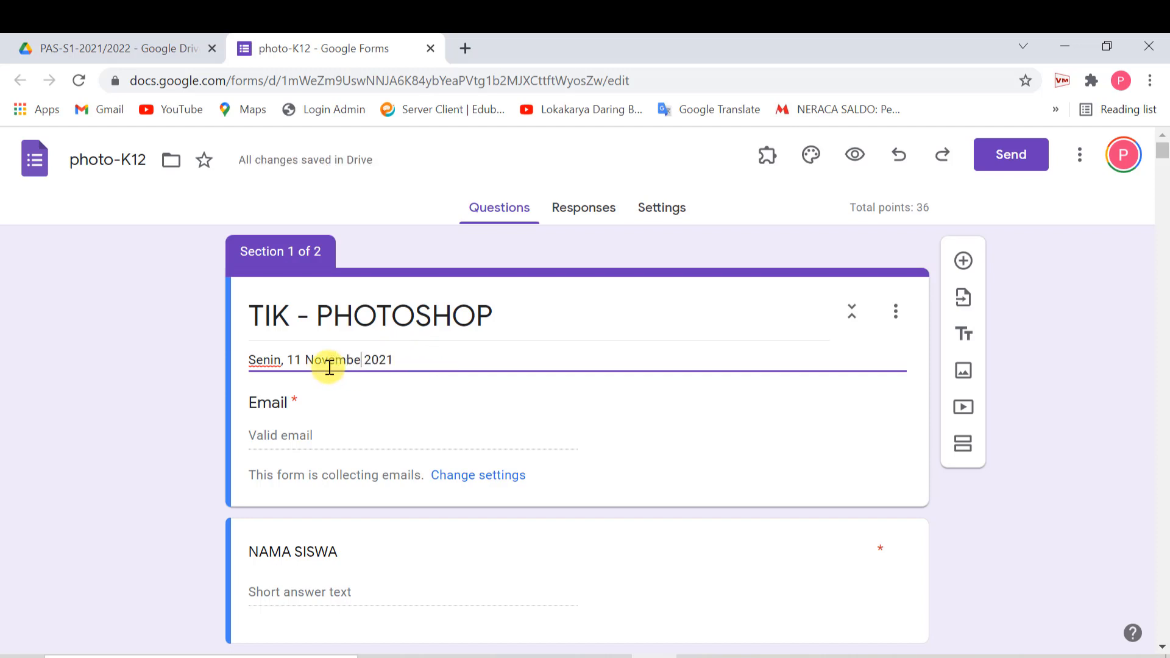
left_click(426, 358)
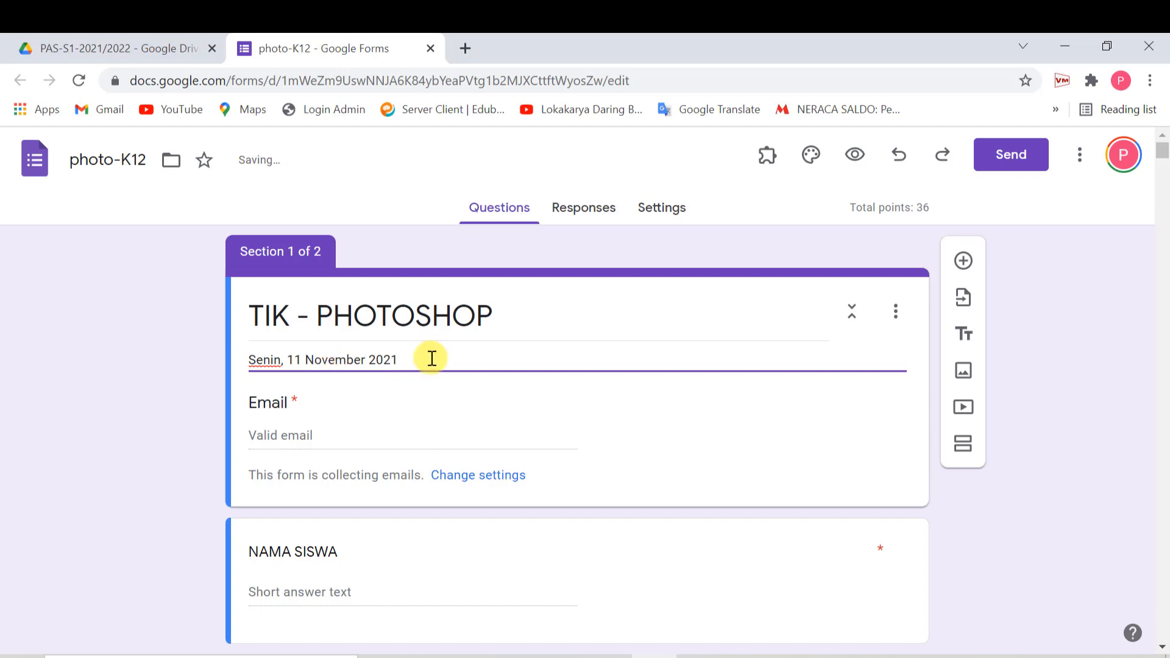
key("Return")
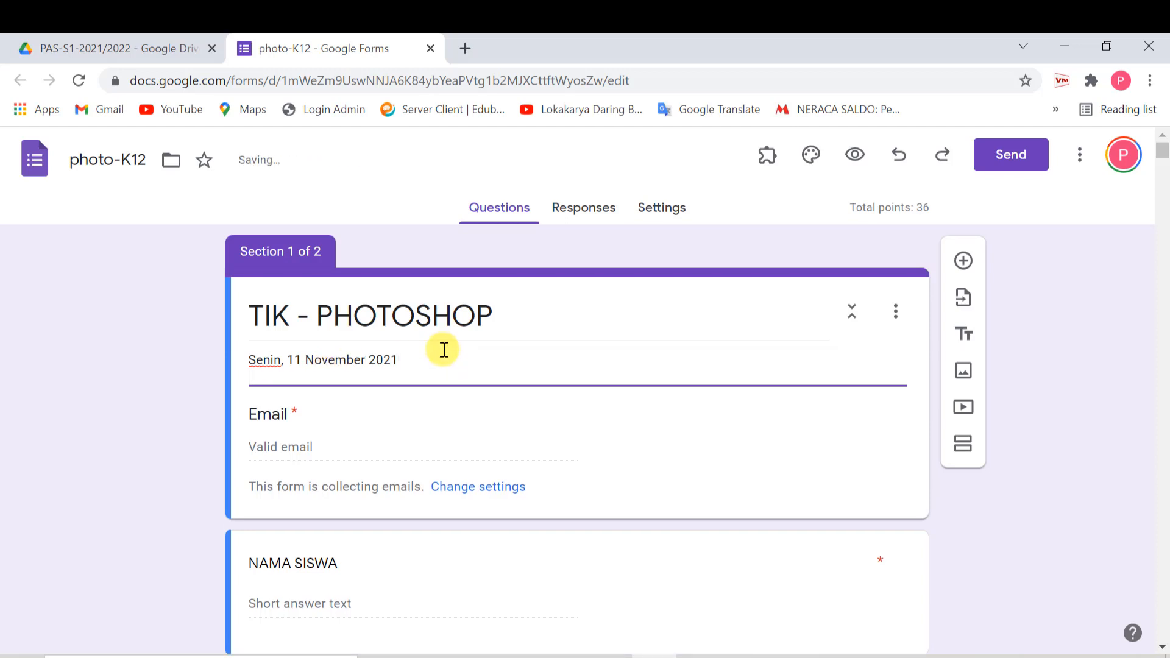
- Add description lines 'Jam : 07.30 - 09.00' and 'Jumlah soal : 40 PG'
type("Jam ")
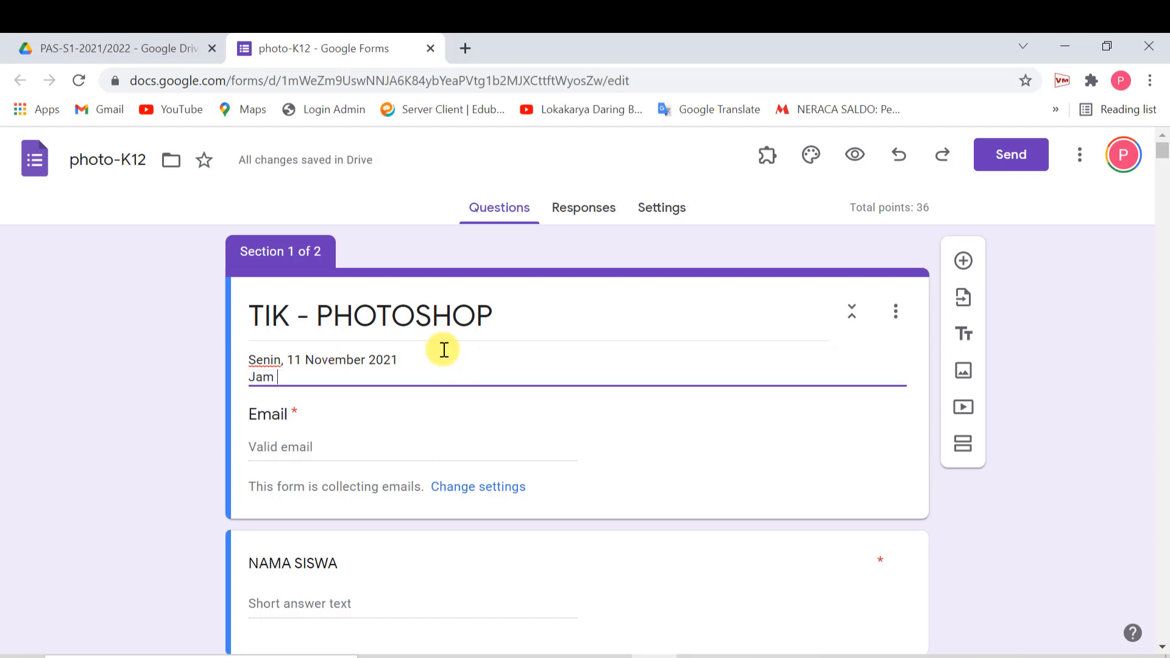
type(": ")
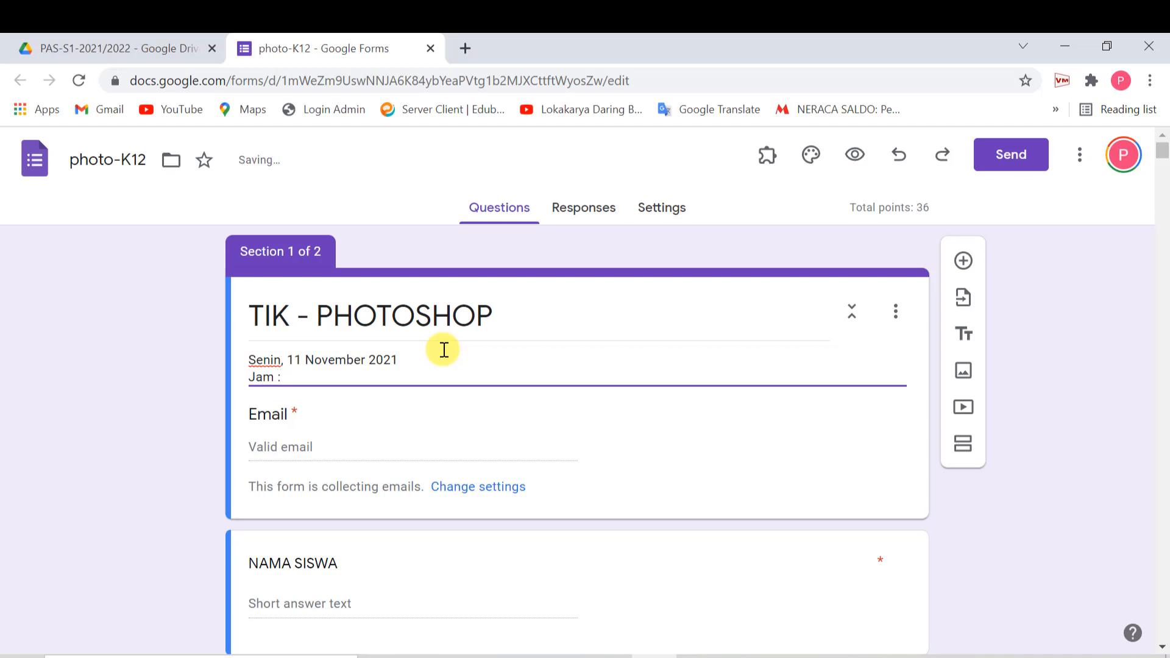
type("7")
key("BackSpace")
type("7.30 - 09.00")
key("Return")
type("Jumla")
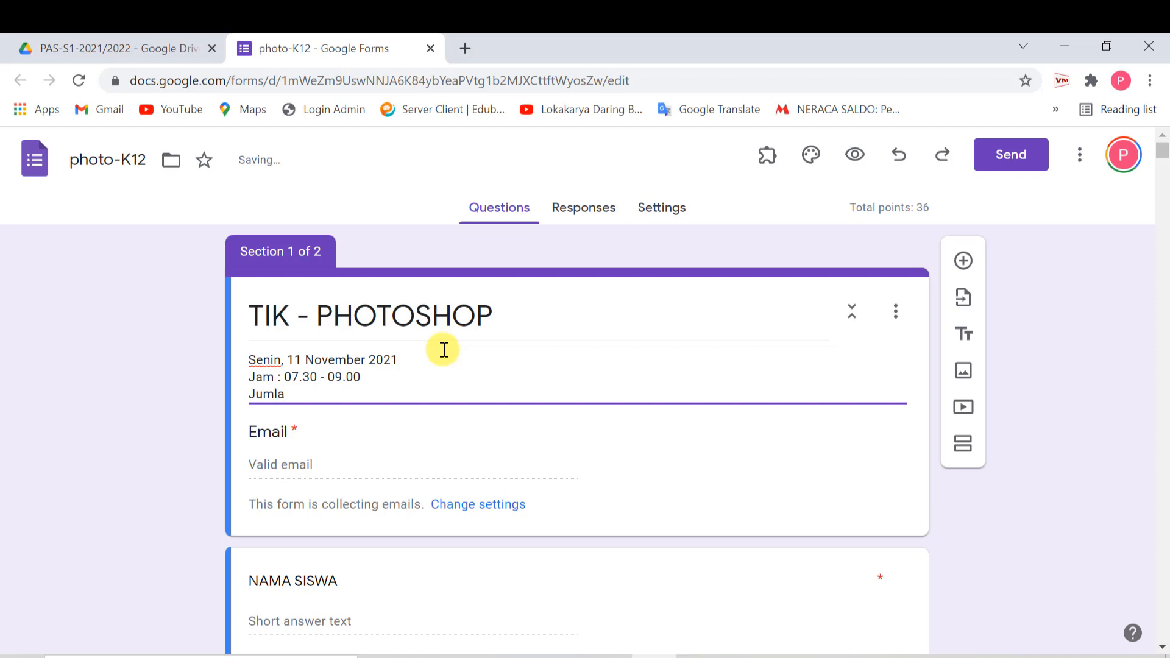
type("h soal : 40 PG")
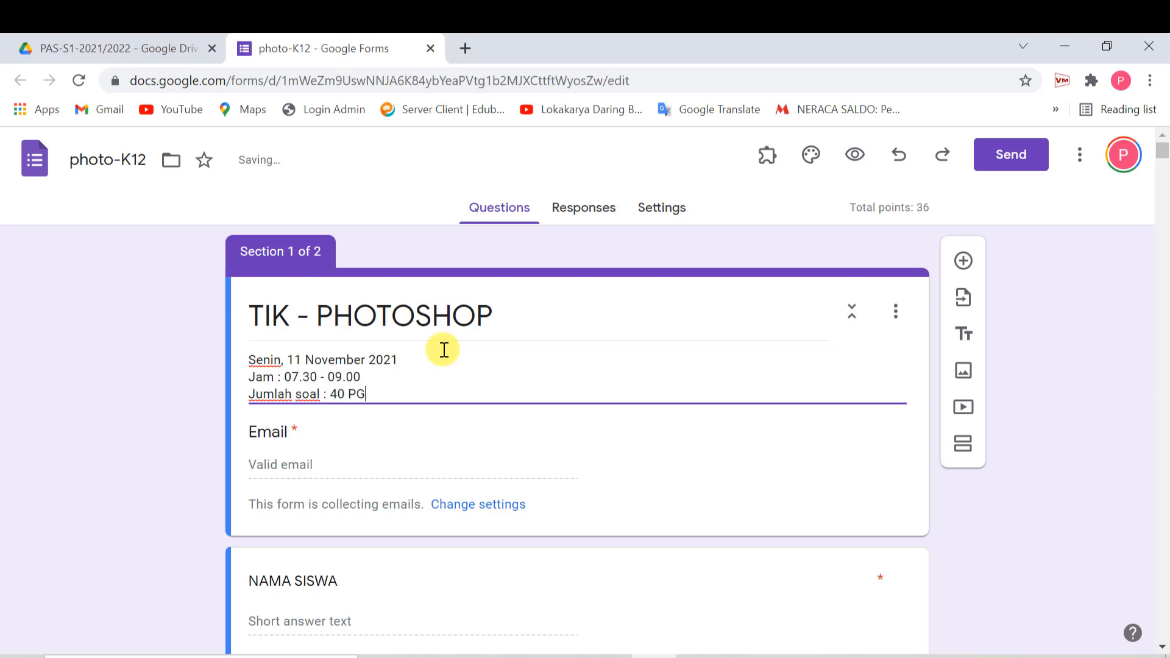
key("Return")
- Type a teacher line naming the teacher, then select and delete it again
type("G")
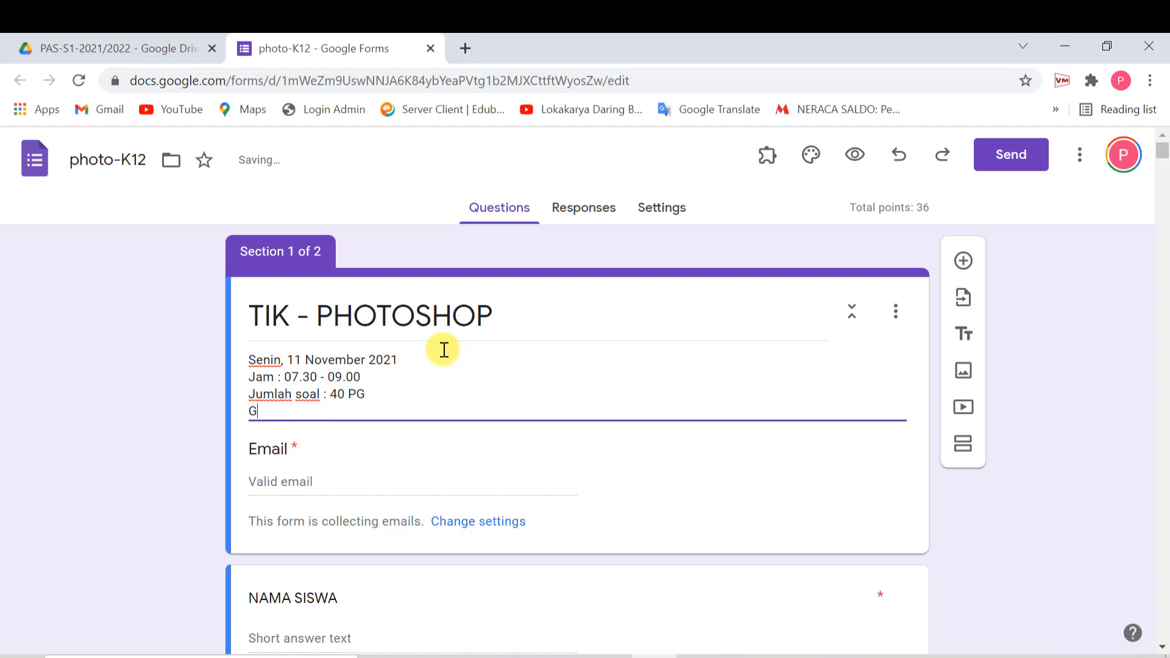
type("uru : Bestien")
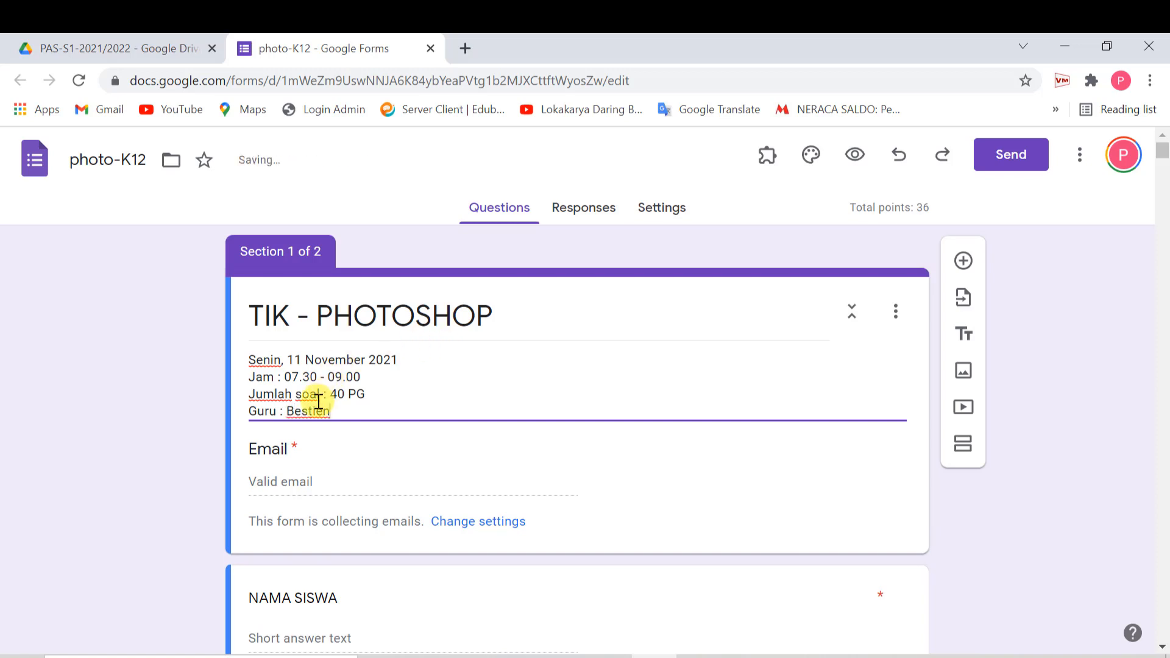
left_click_drag(336, 414, 223, 411)
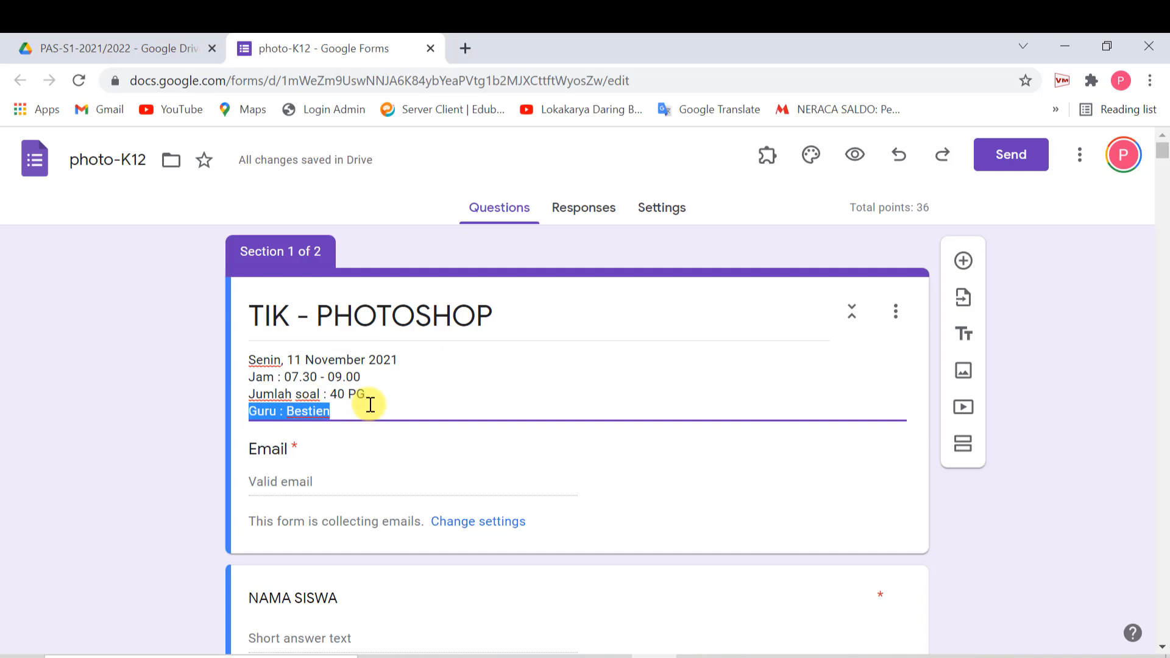
key("BackSpace")
key("BackSpace")
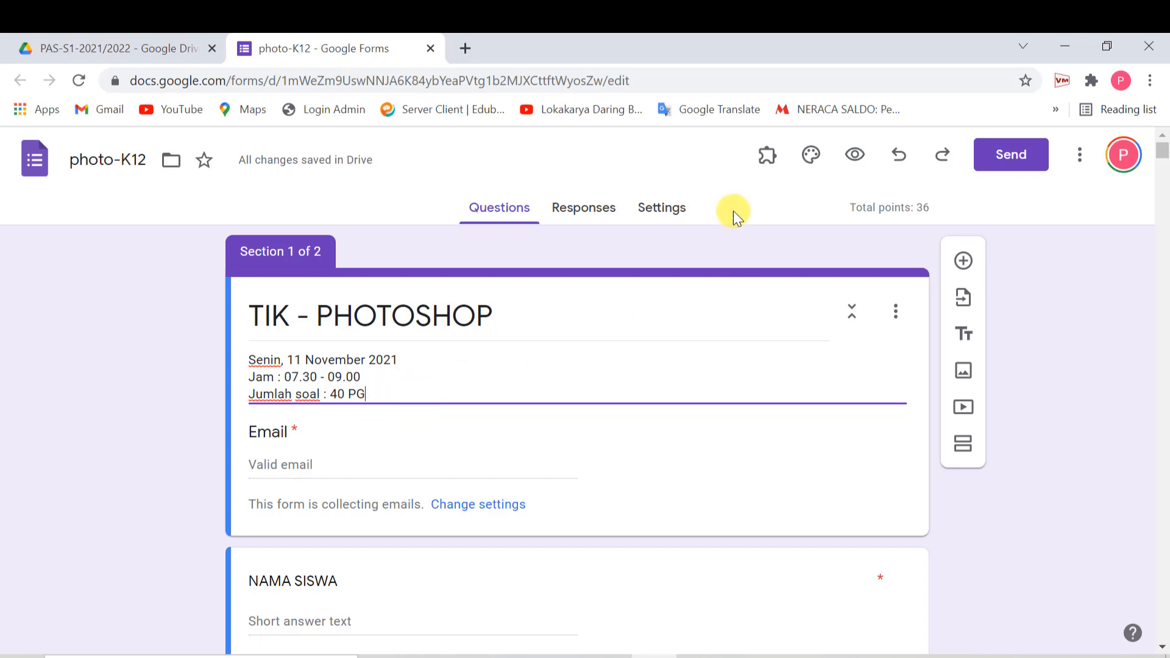
- Start a new formLimiter limit of type 'date and time'
left_click(767, 157)
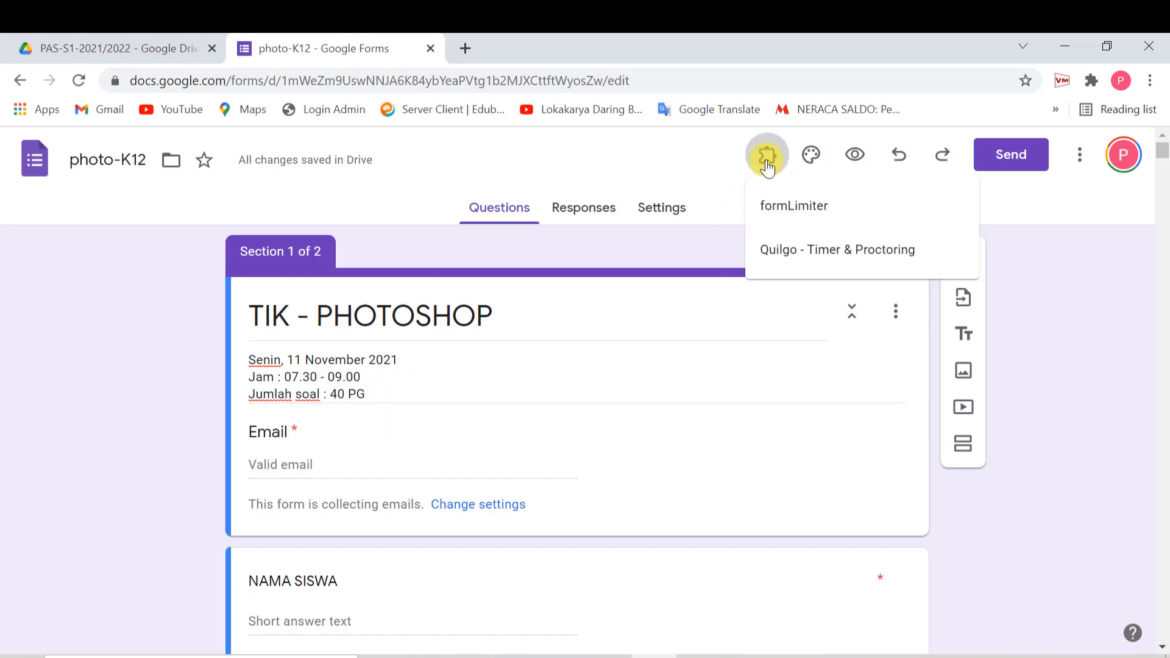
left_click(774, 218)
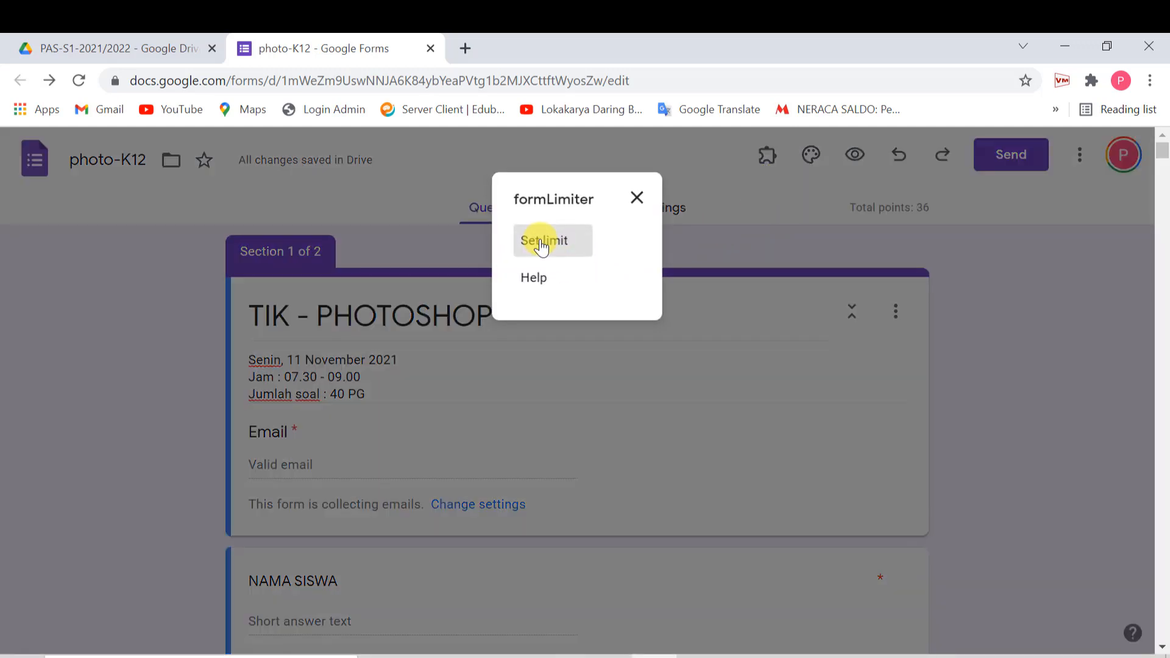
left_click(542, 241)
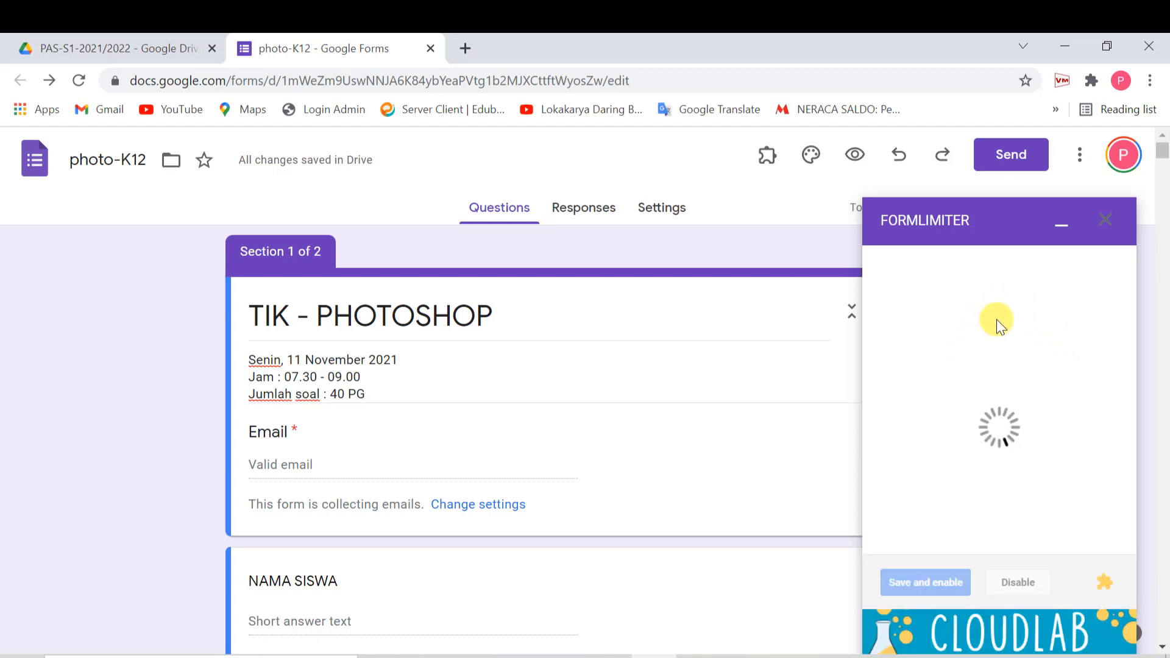
left_click(996, 294)
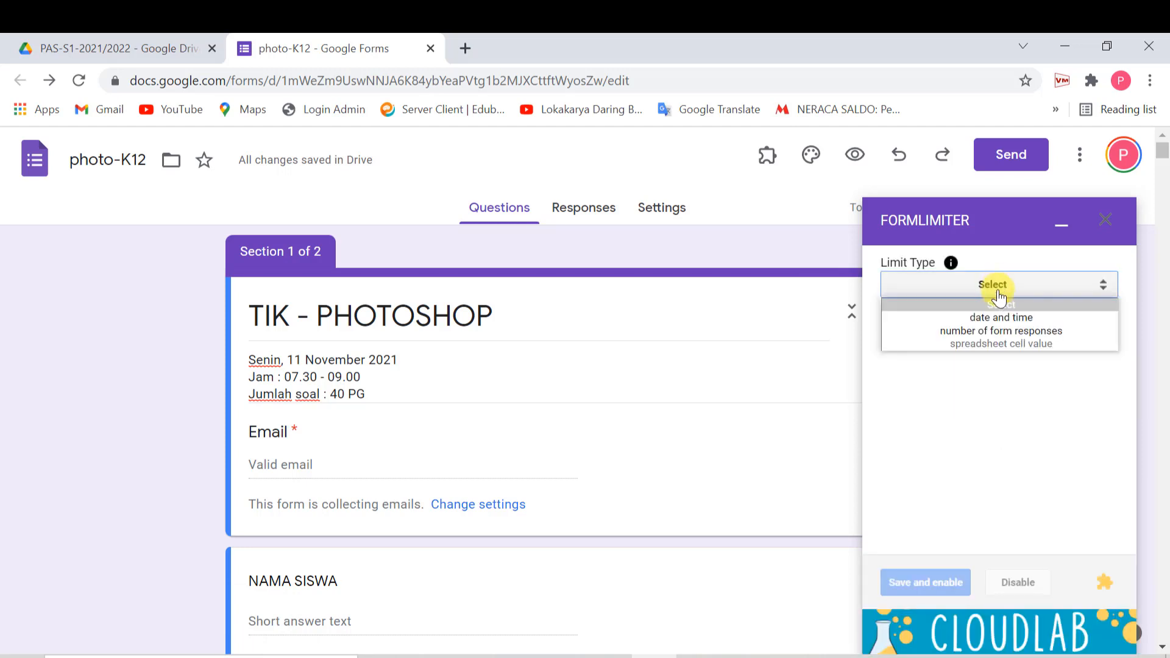
left_click(1000, 316)
- Set the formLimiter cutoff to 11 November 2021 at 9:00 AM
left_click(982, 370)
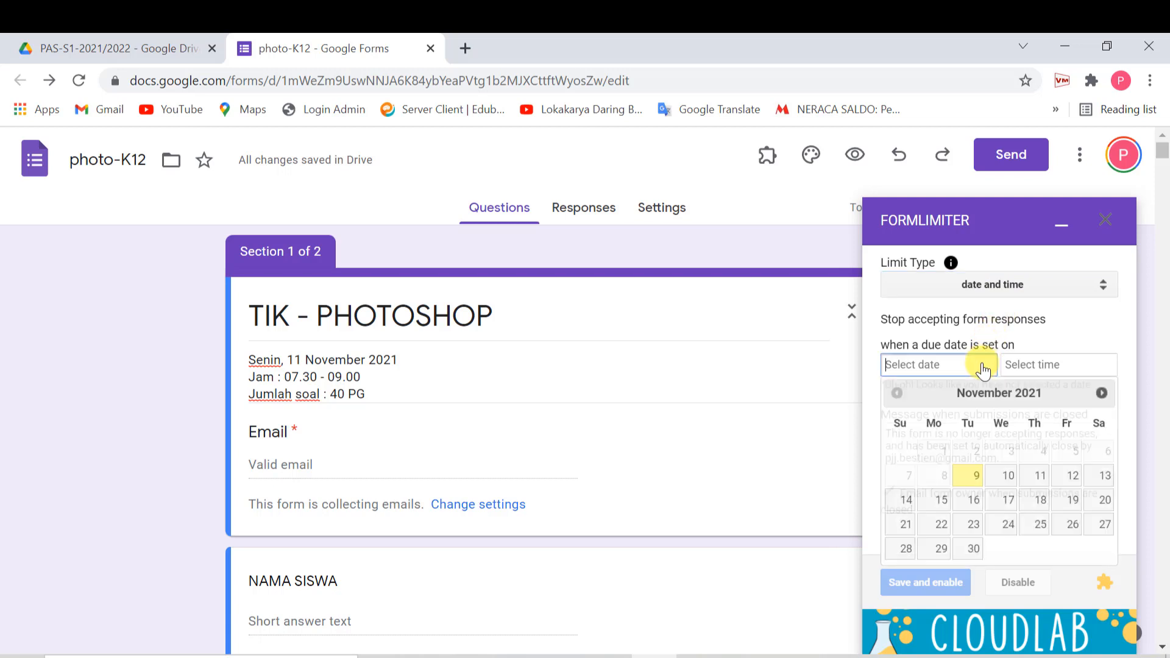
left_click(1041, 476)
left_click(1024, 368)
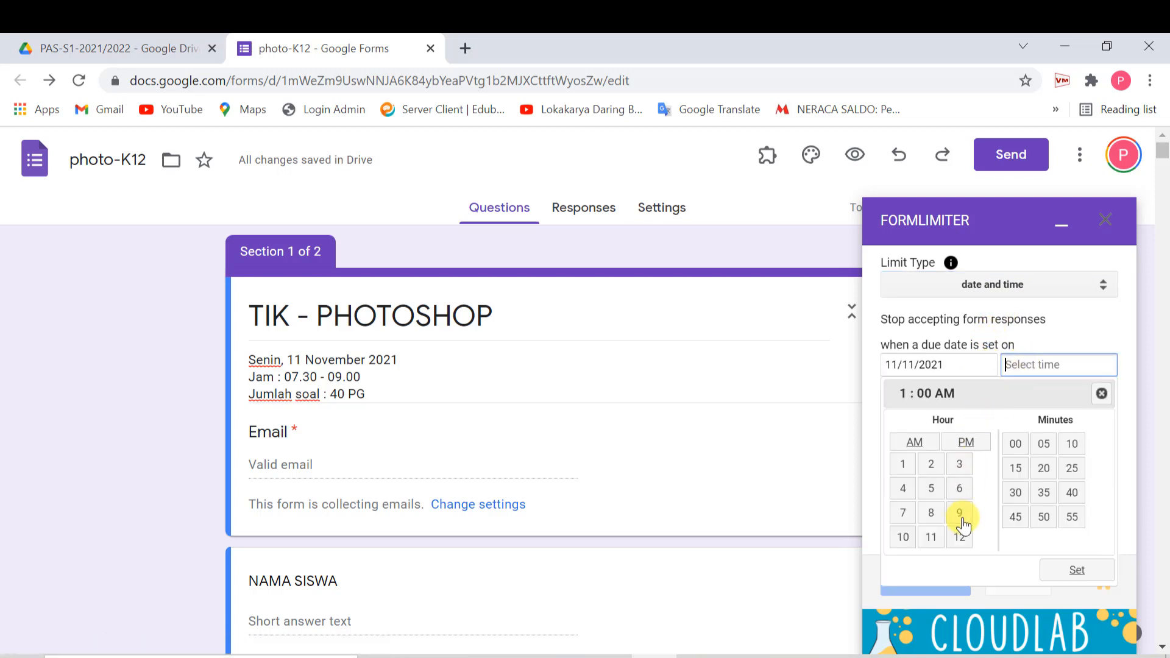
left_click(959, 514)
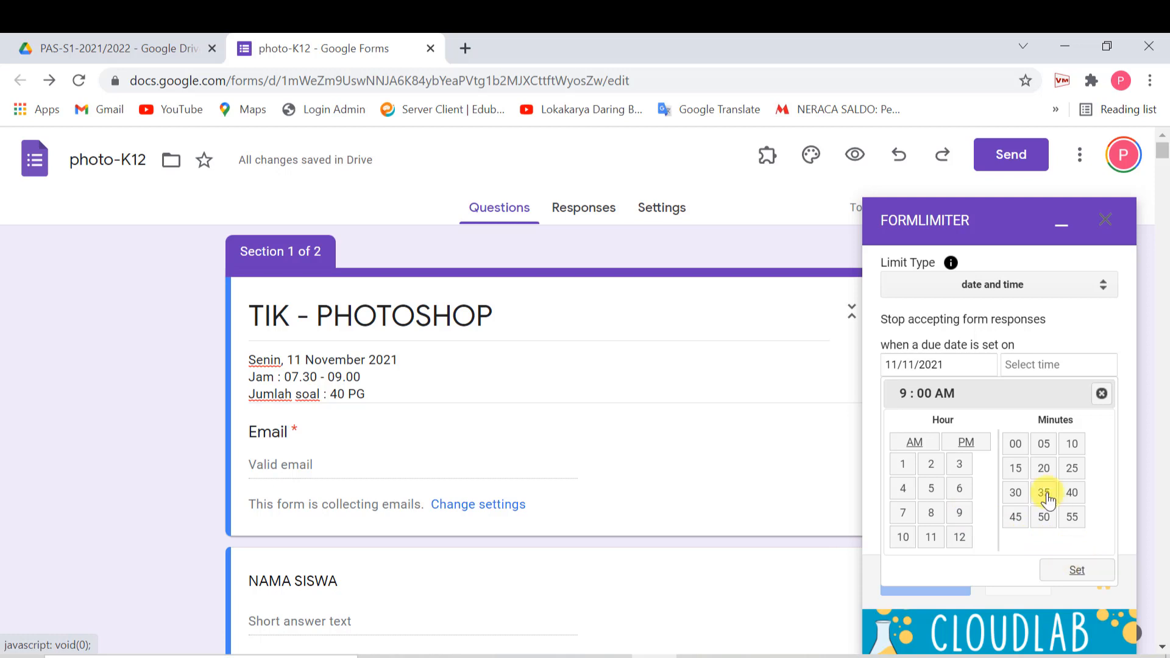
left_click(1043, 444)
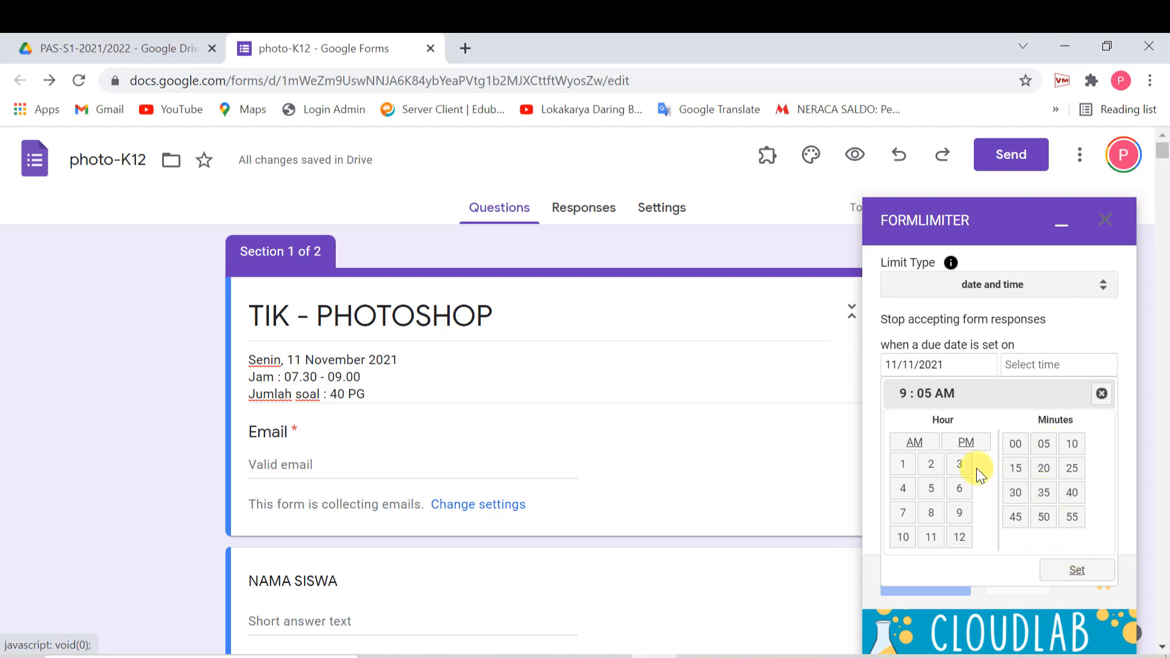
left_click(1014, 444)
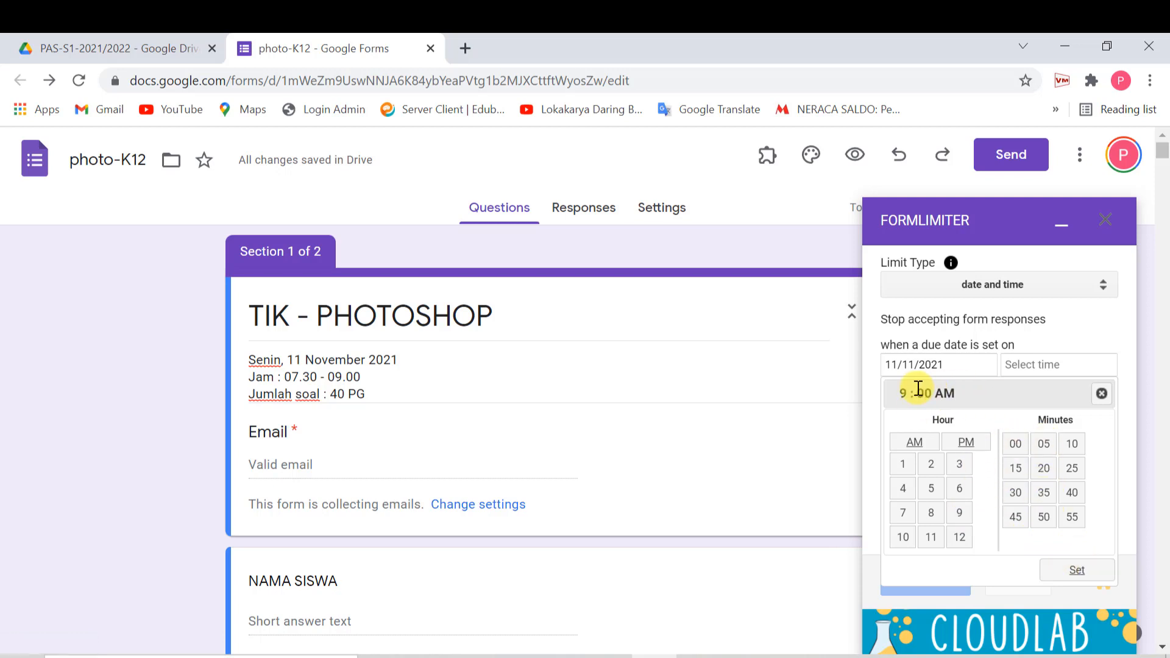
left_click(1076, 572)
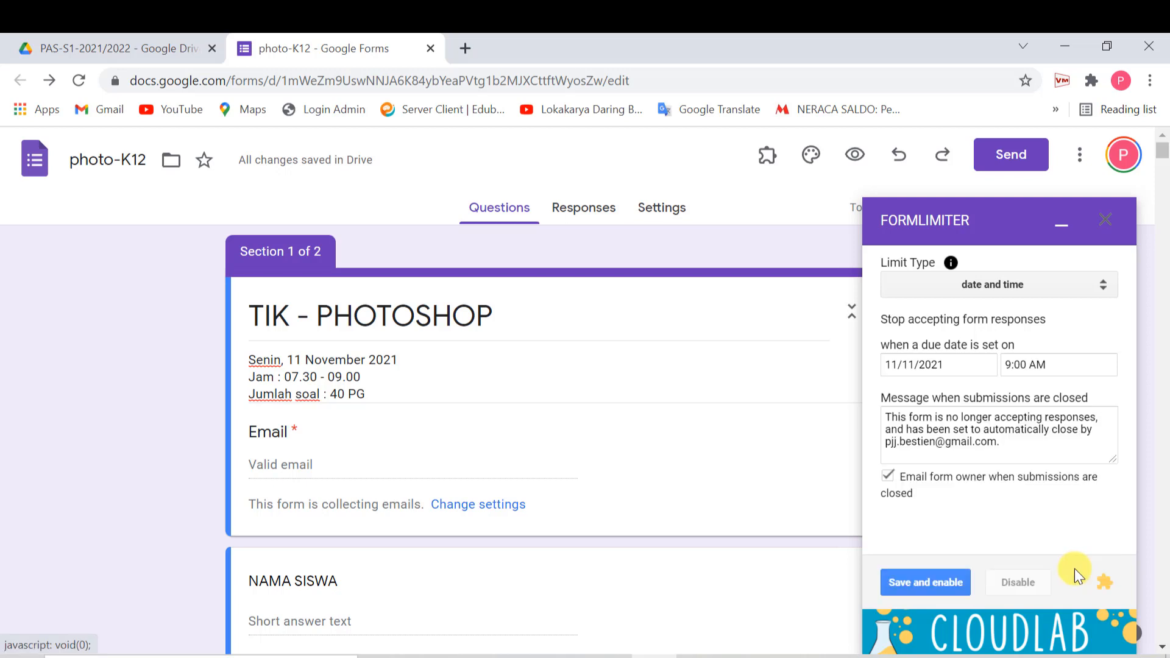
- Disable owner emails, set closed message 'Anda terlambat submit, data tidak tersimpan', and save and enable
left_click(887, 475)
left_click_drag(1003, 442, 853, 409)
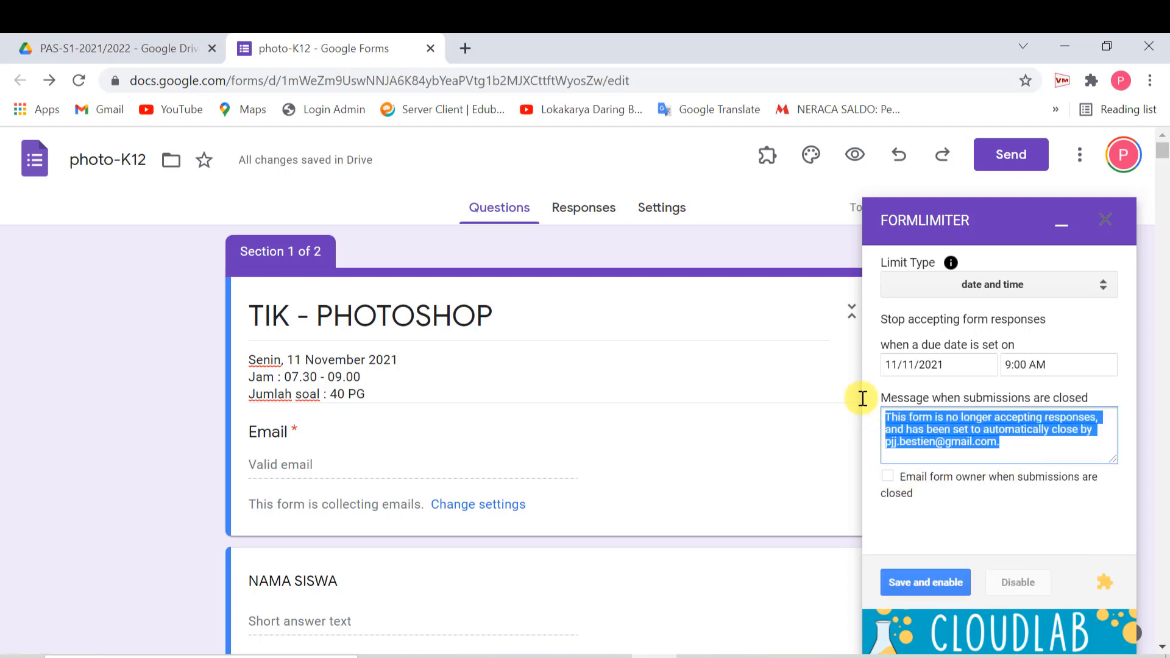
type("Anda t")
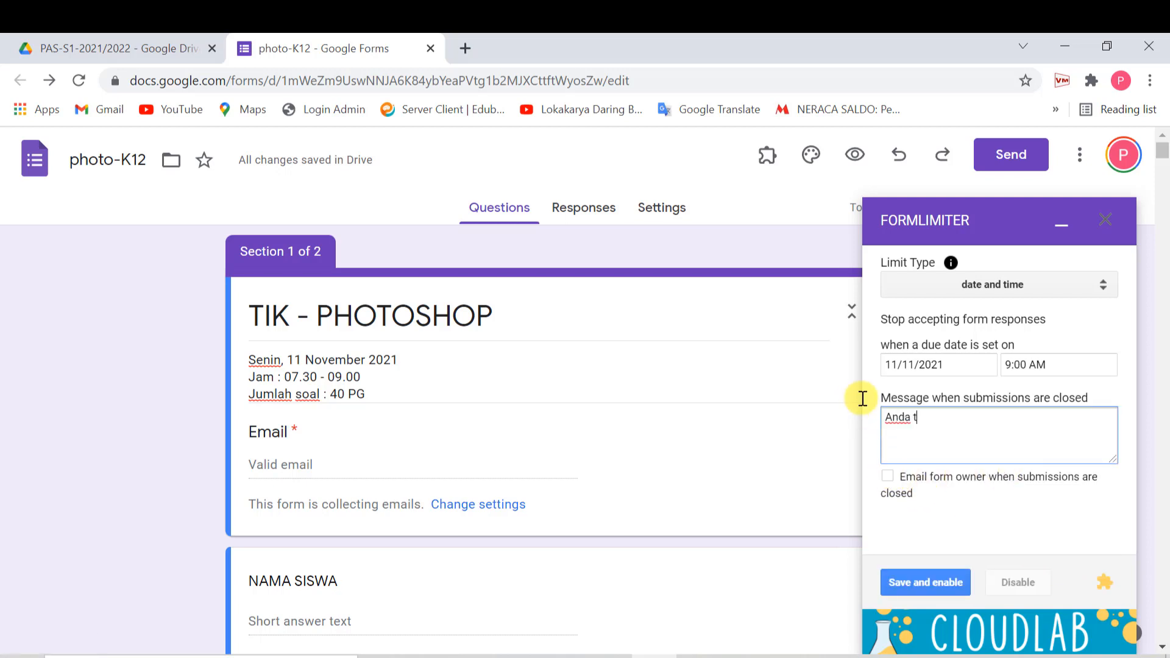
type("erlambat submit, data t")
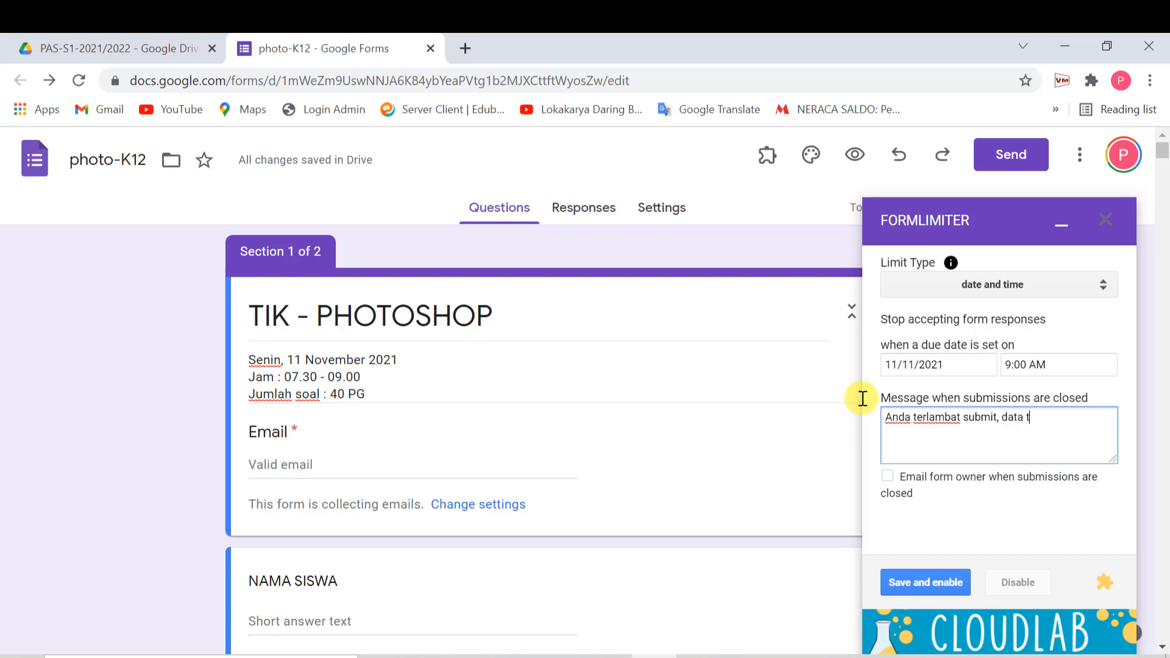
type("idak tersimpan")
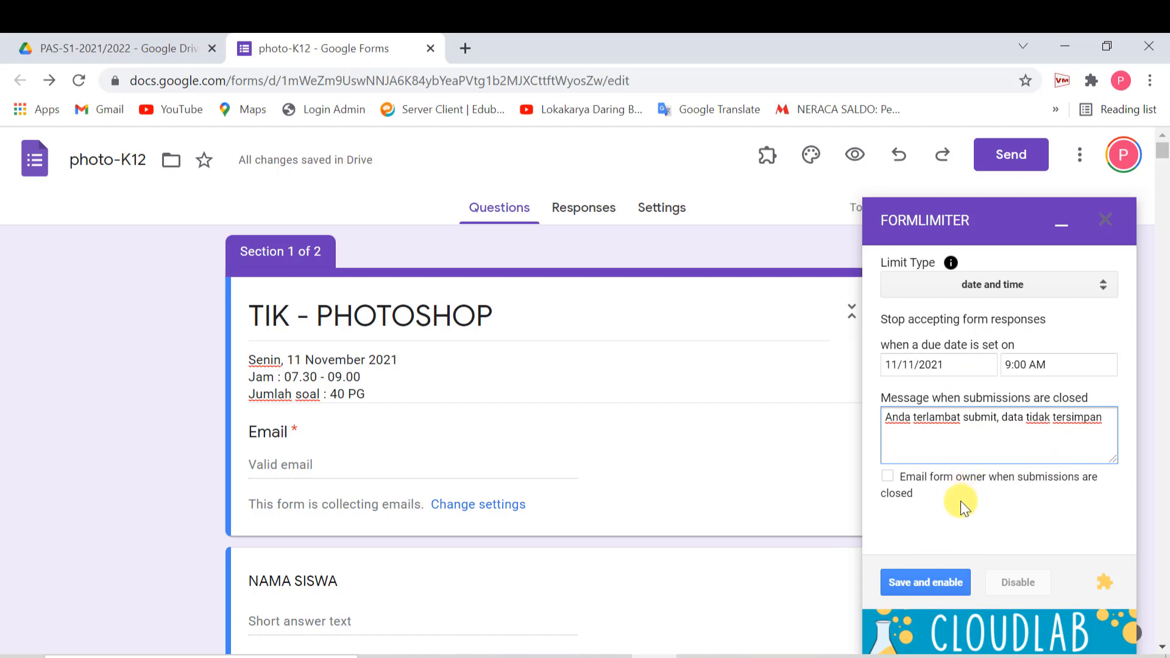
left_click(922, 585)
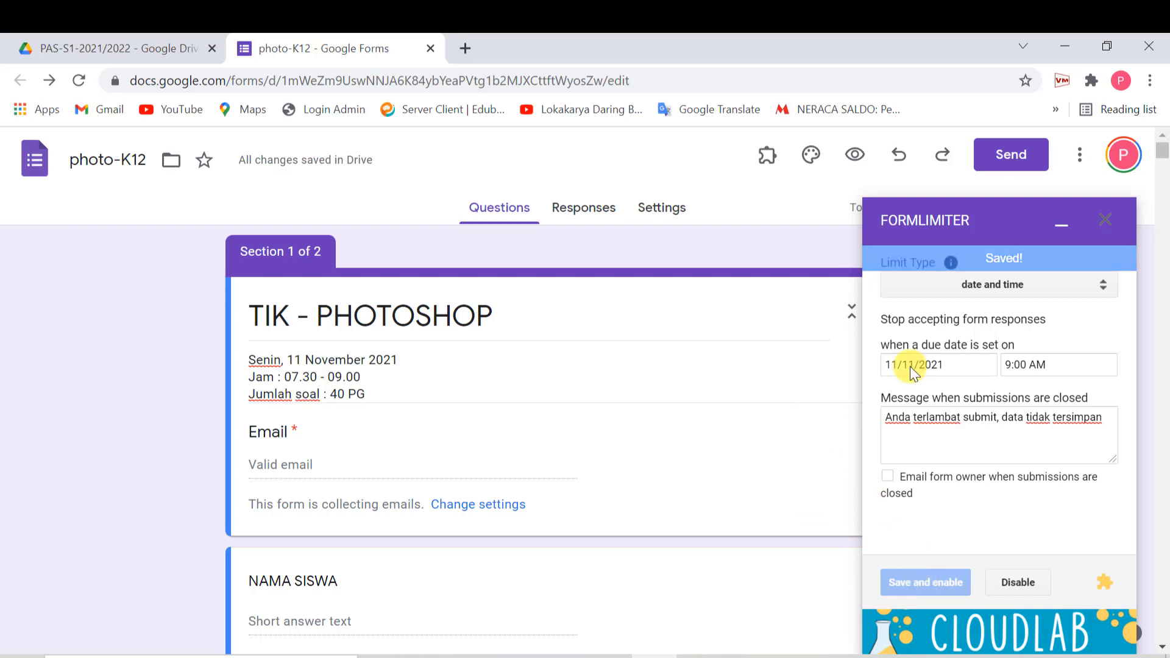
left_click(1063, 233)
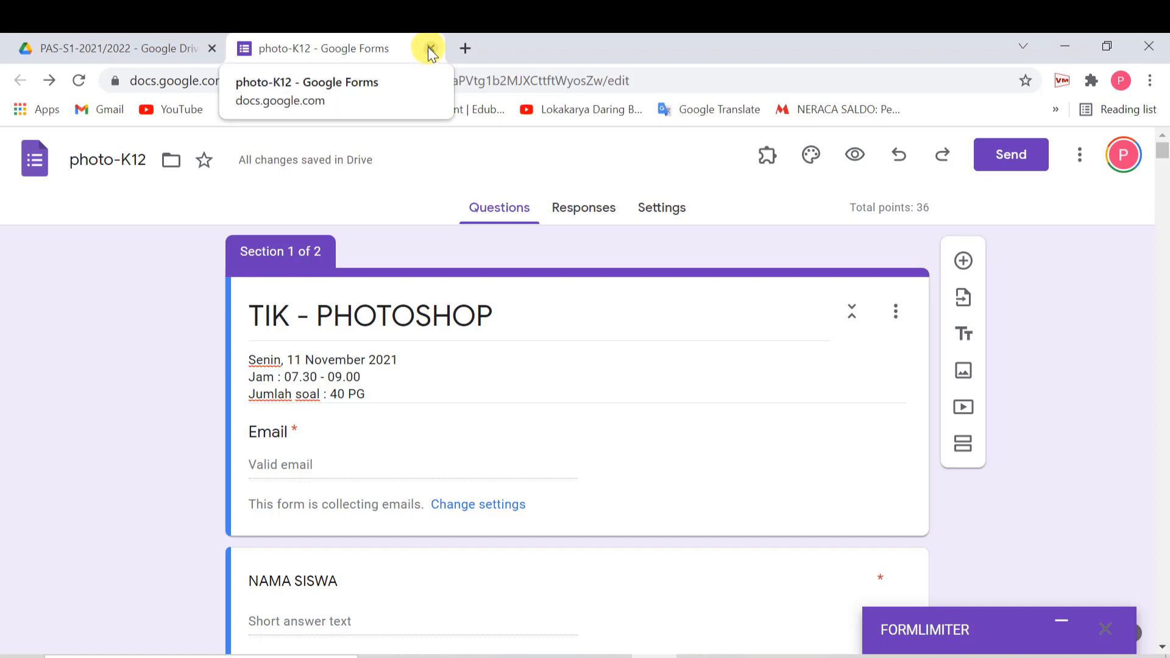
- Close the photo-K12 form tab
left_click(431, 49)
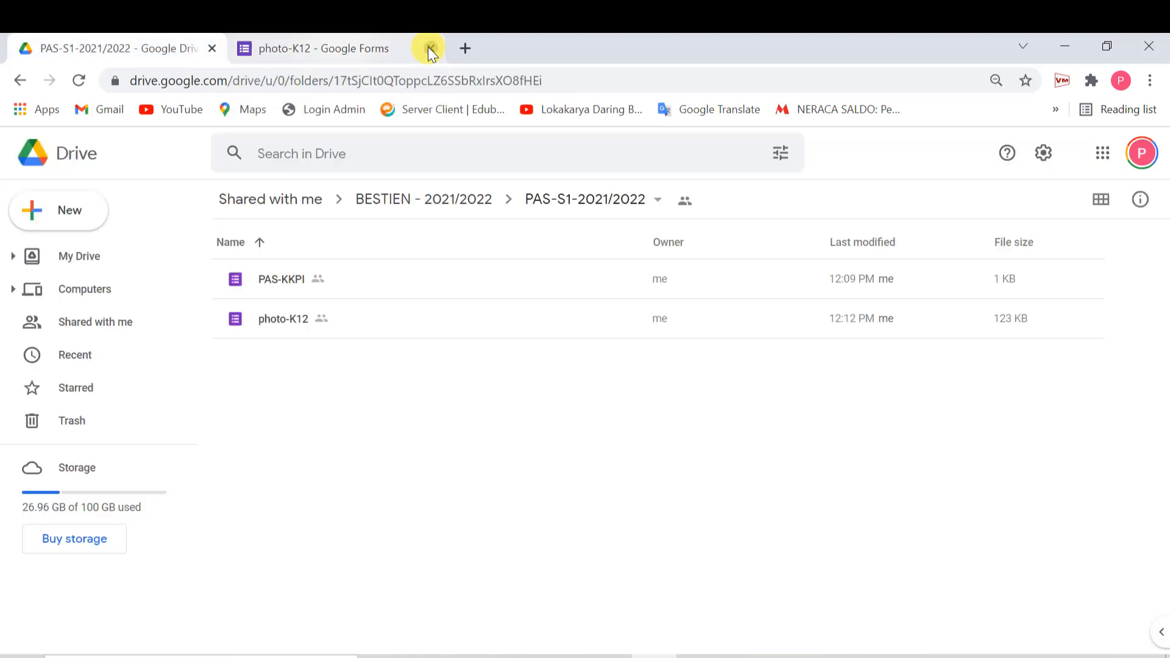